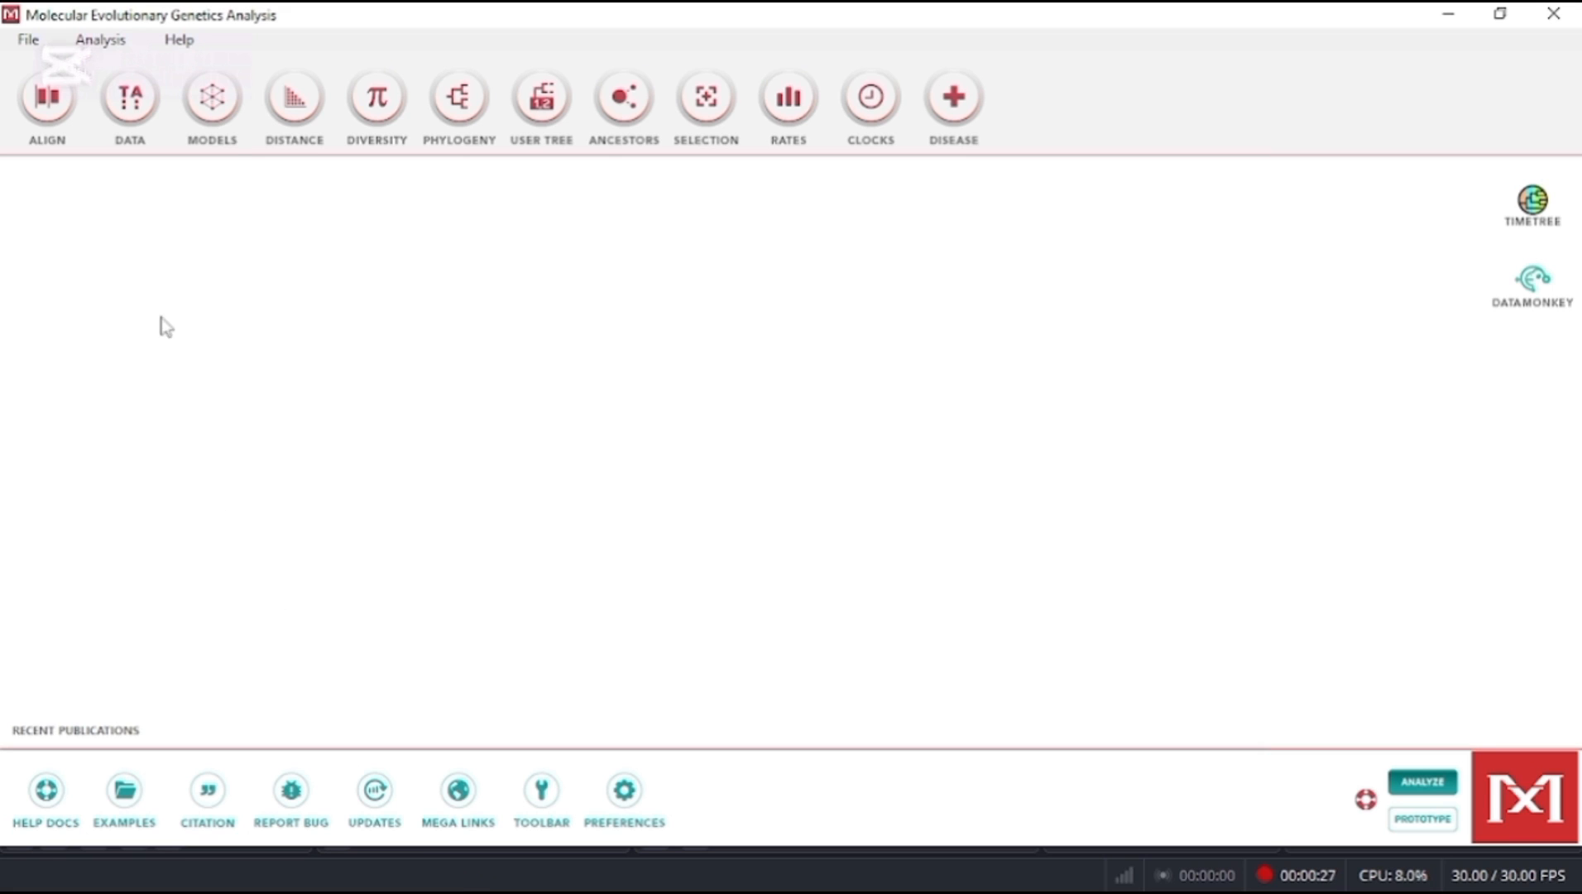
Create a new protein sequence alignment and reposition the Alignment Explorer window.
{"action": "left_click", "coordinate": [47, 112]}
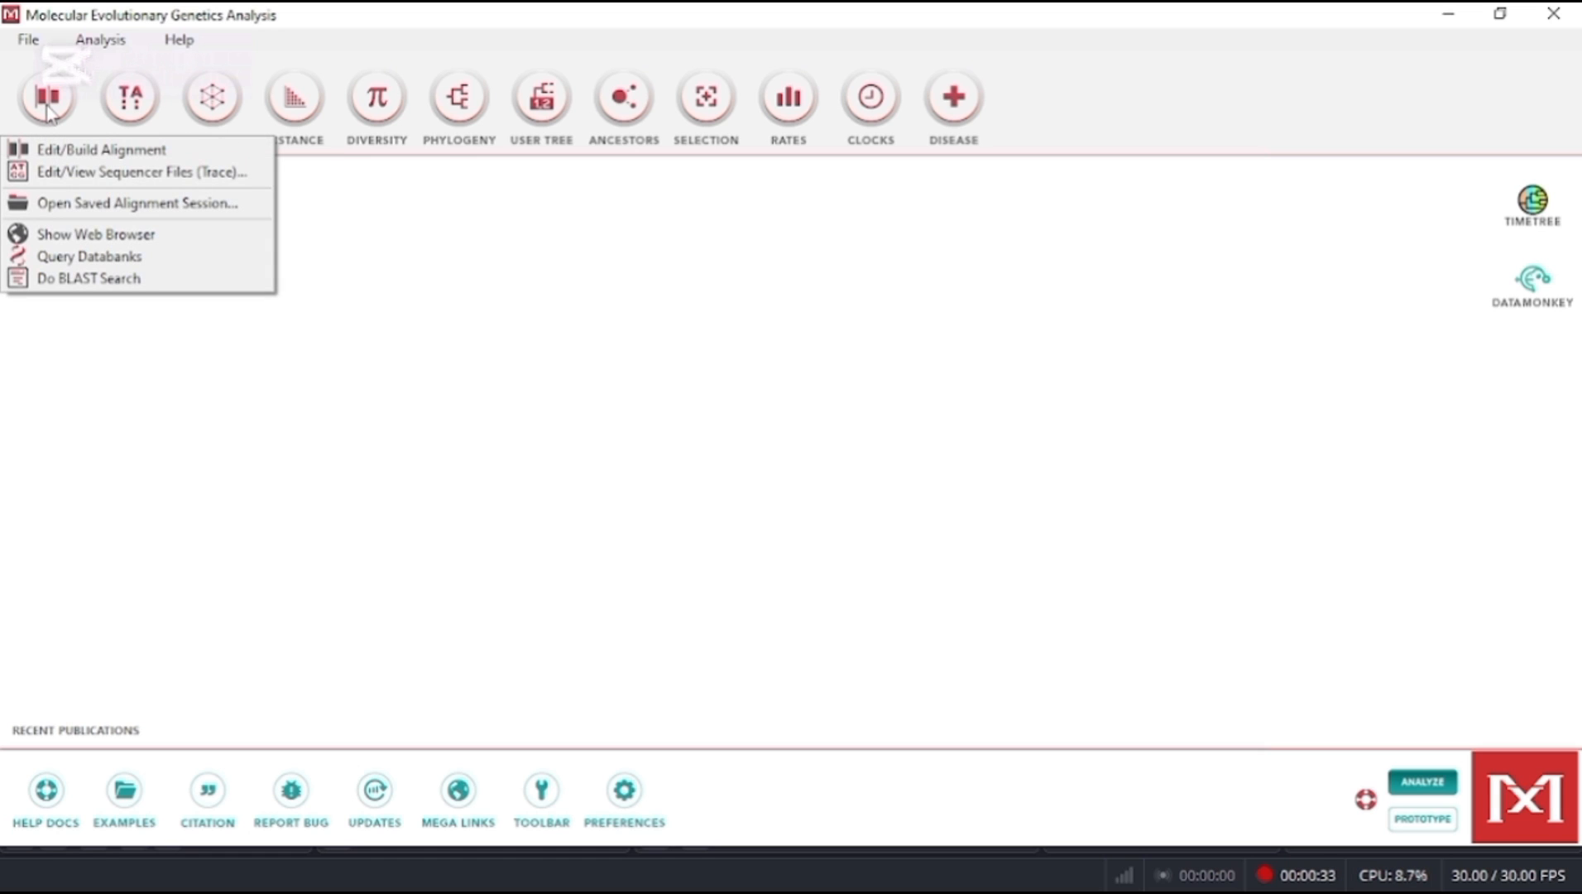
{"action": "left_click", "coordinate": [89, 151]}
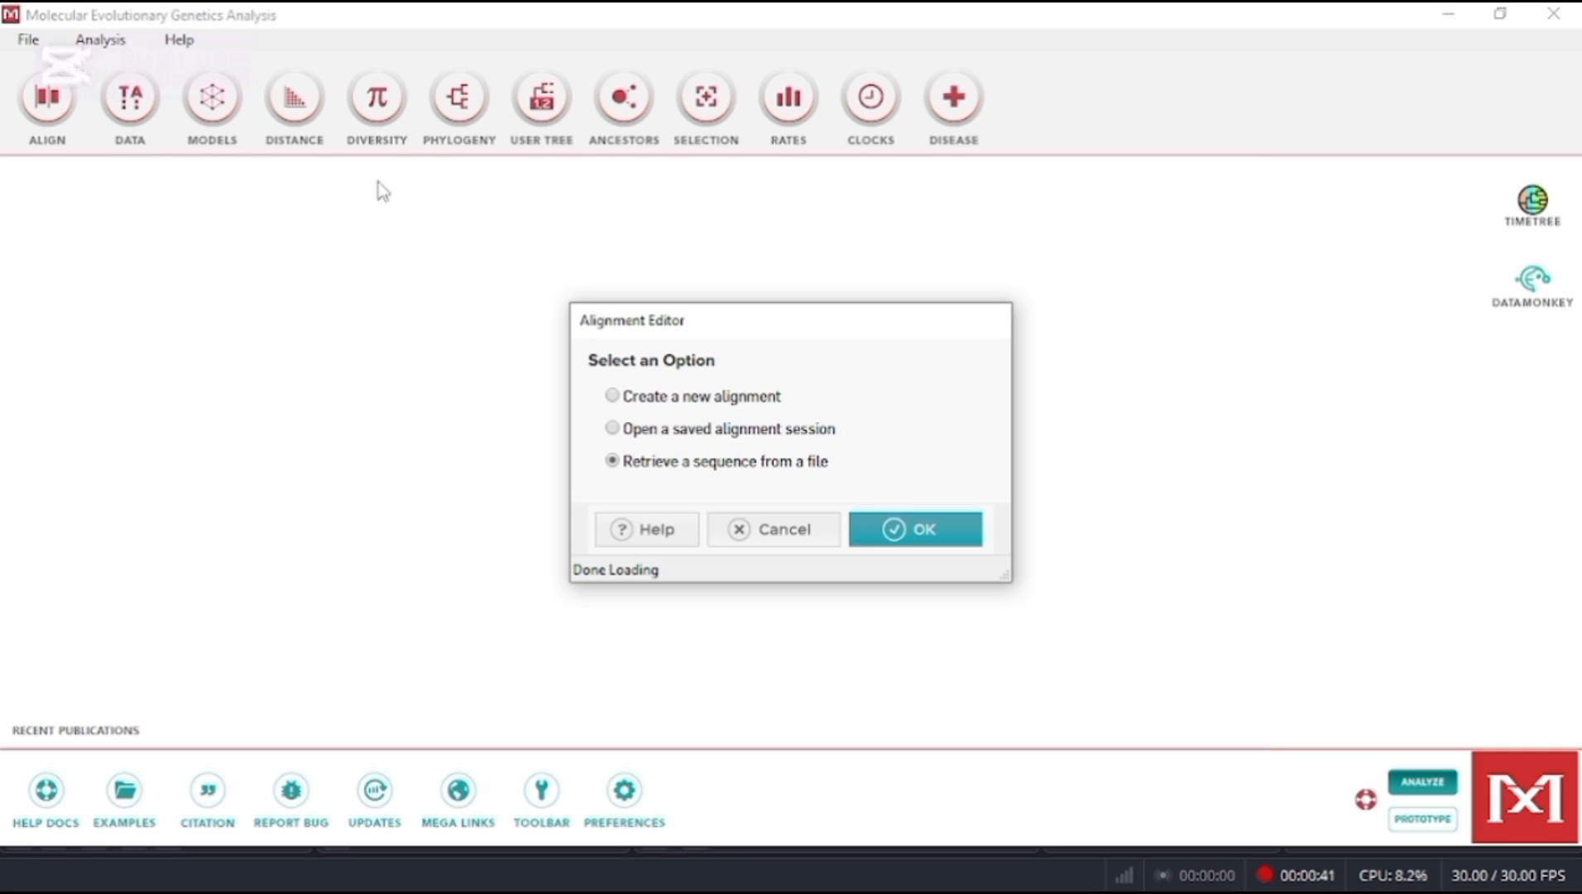
{"action": "left_click", "coordinate": [613, 396]}
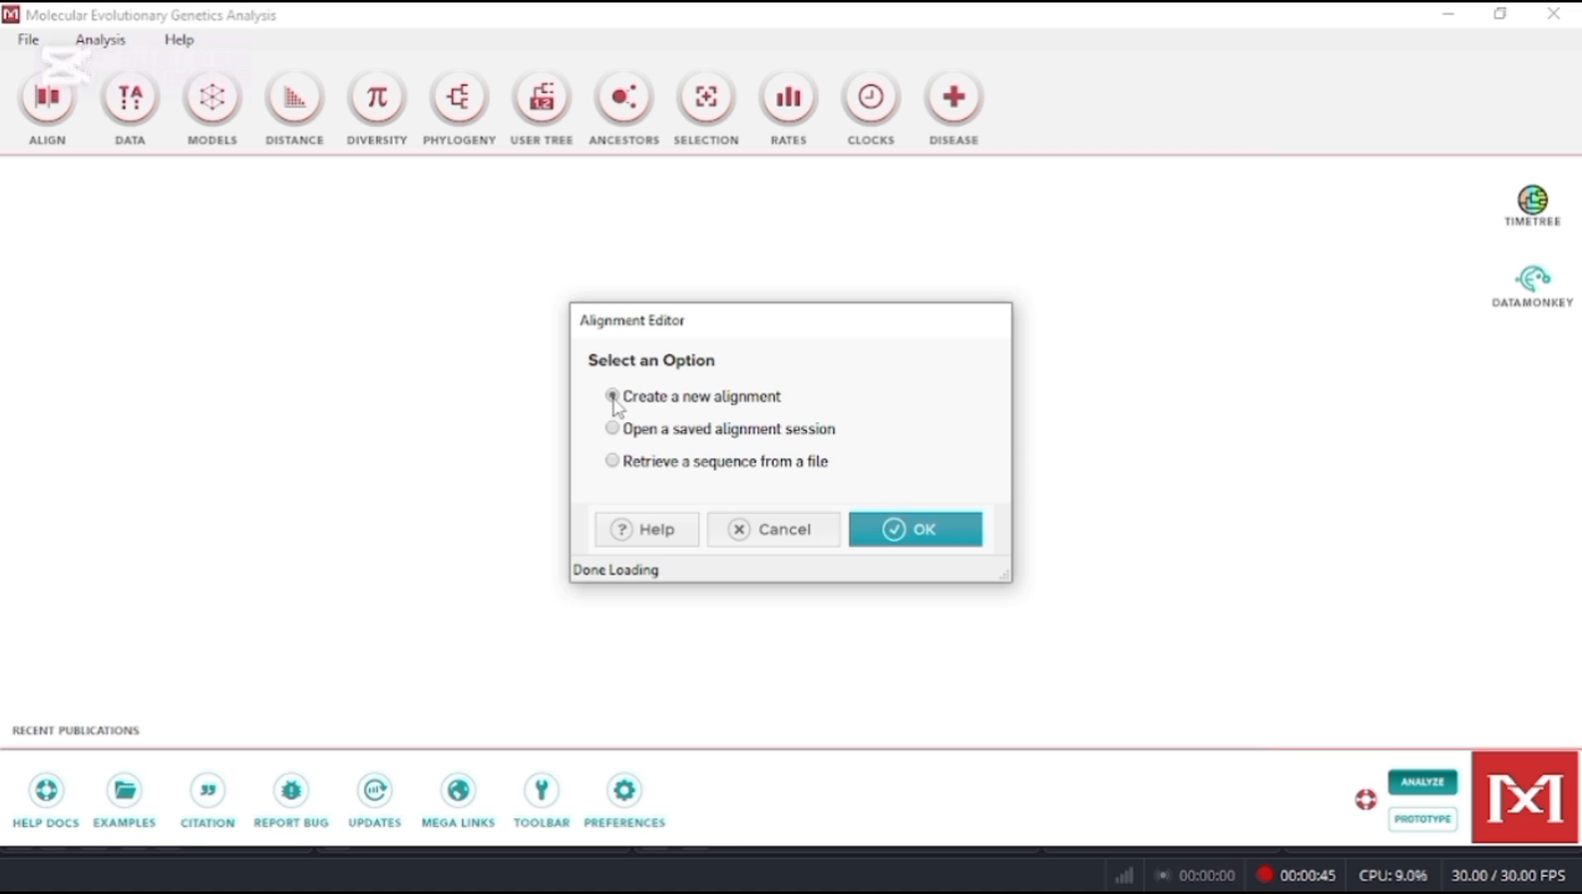
{"action": "left_click", "coordinate": [928, 539]}
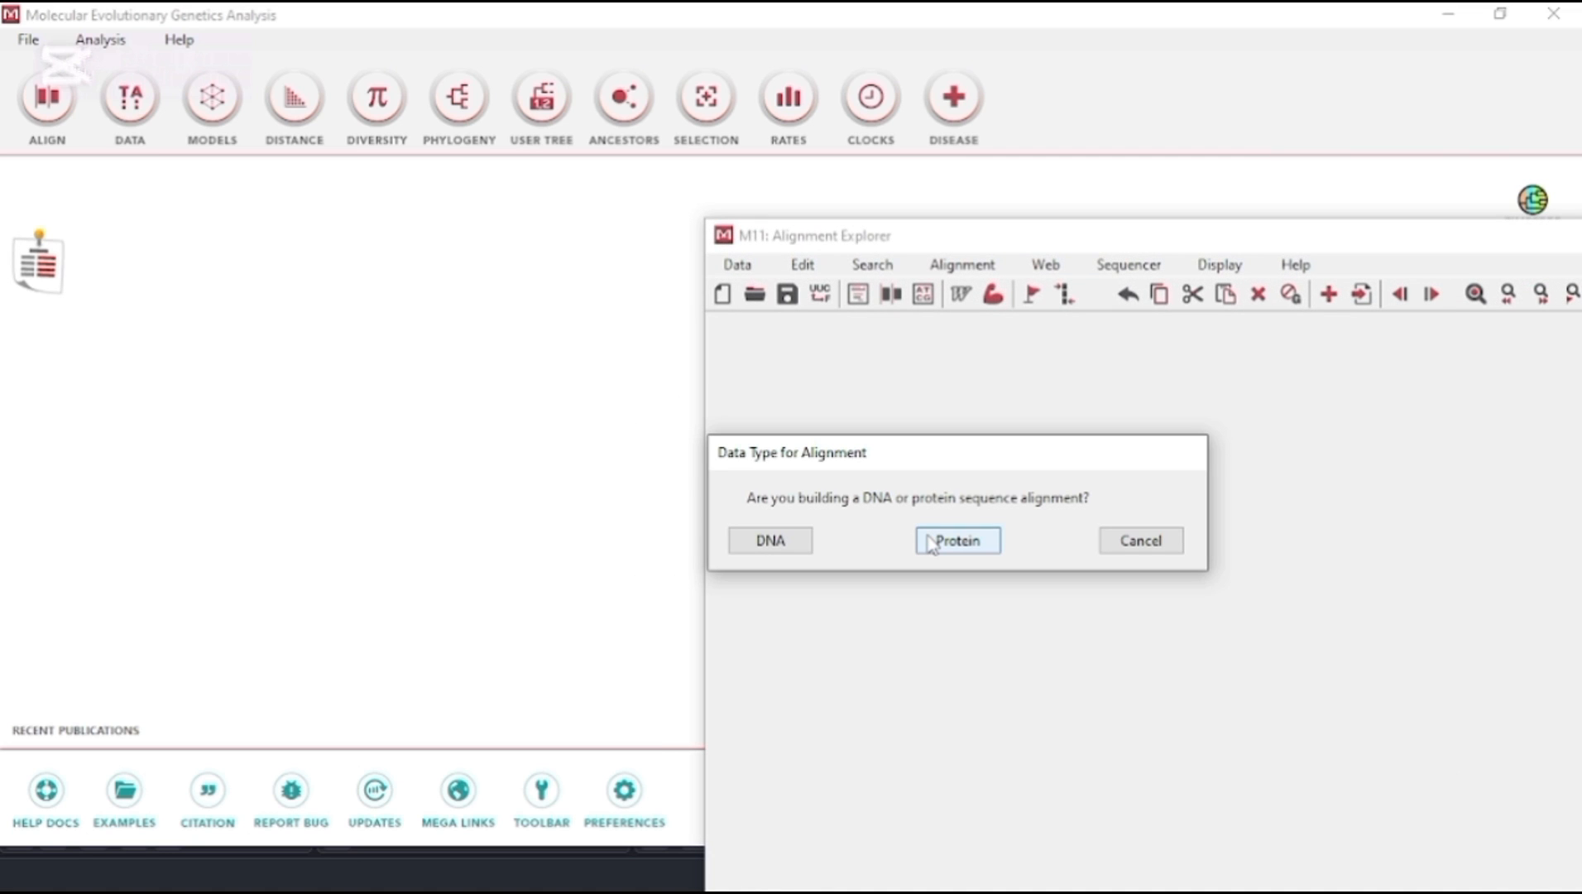
{"action": "left_click", "coordinate": [958, 542]}
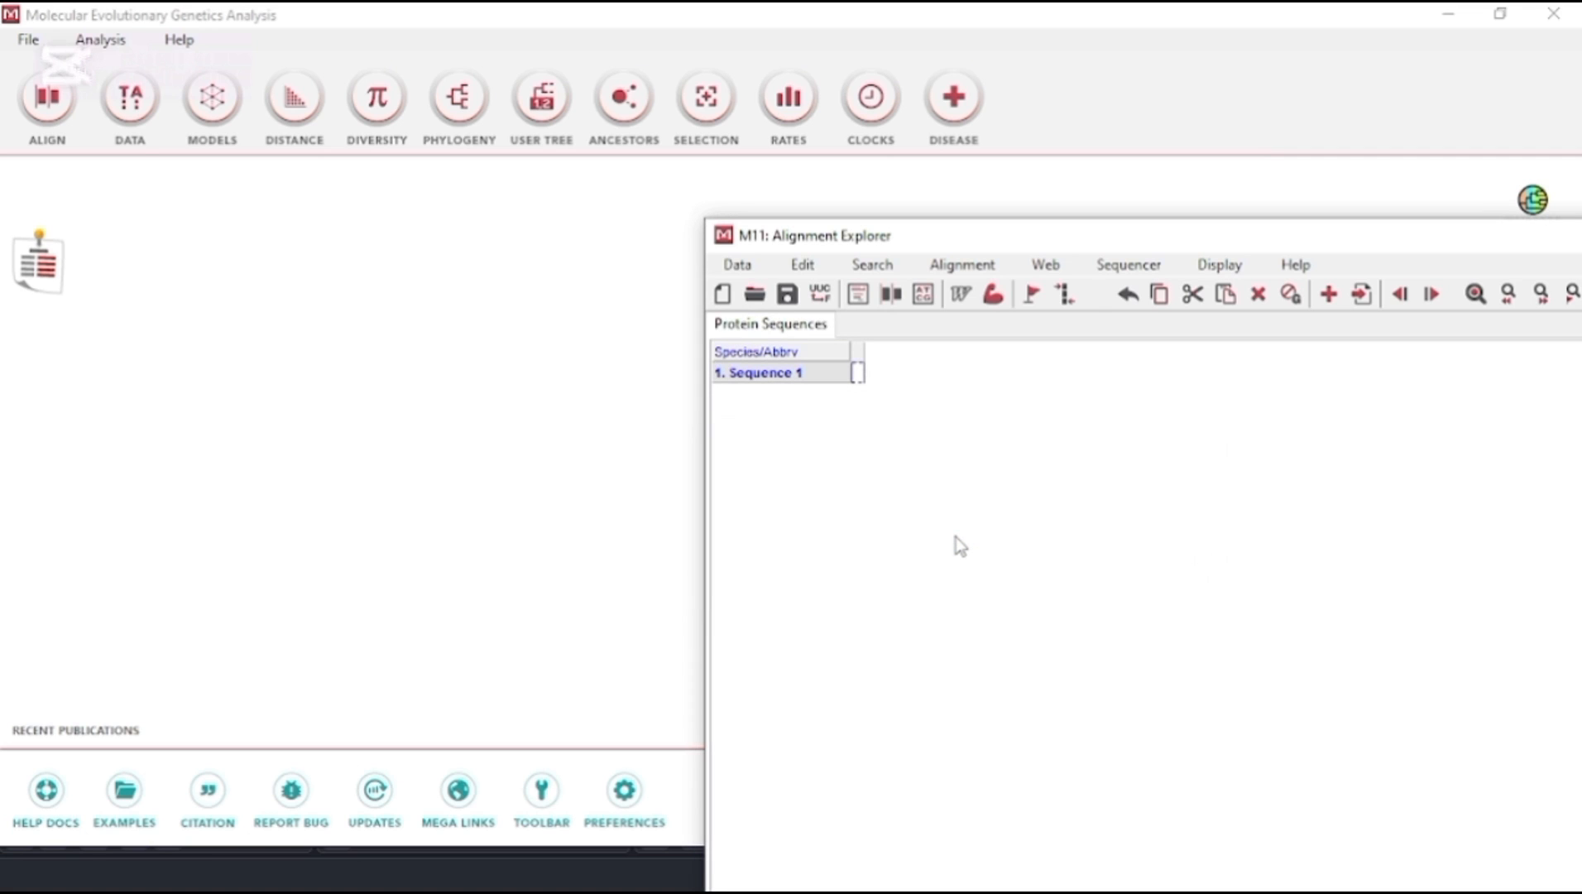
{"action": "left_click_drag", "start_coordinate": [1213, 247], "coordinate": [648, 172]}
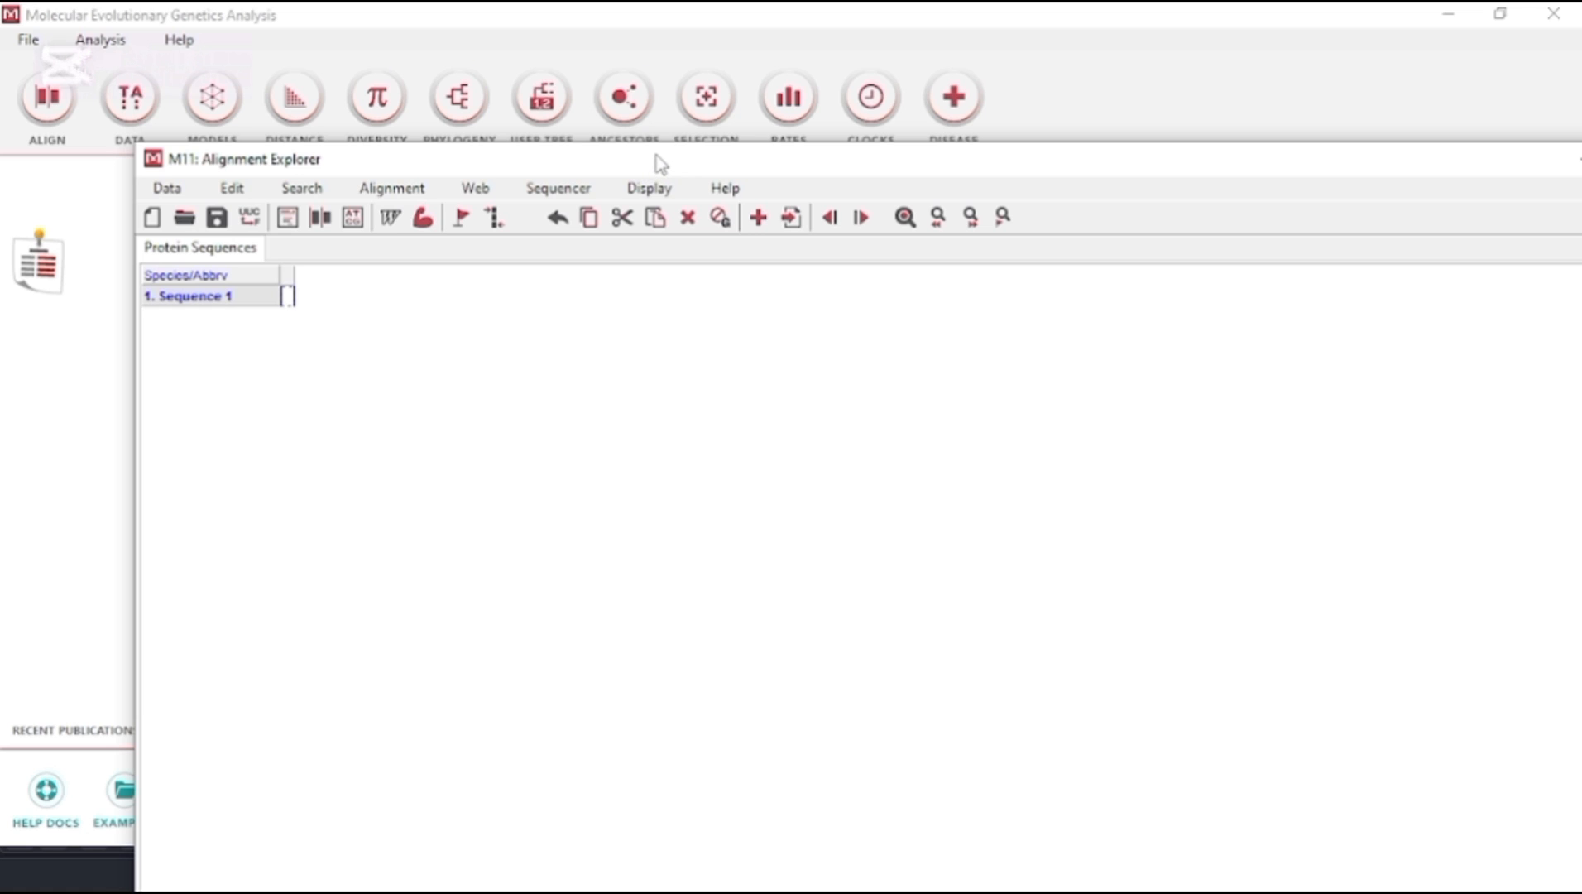
{"action": "left_click_drag", "start_coordinate": [659, 163], "coordinate": [810, 45]}
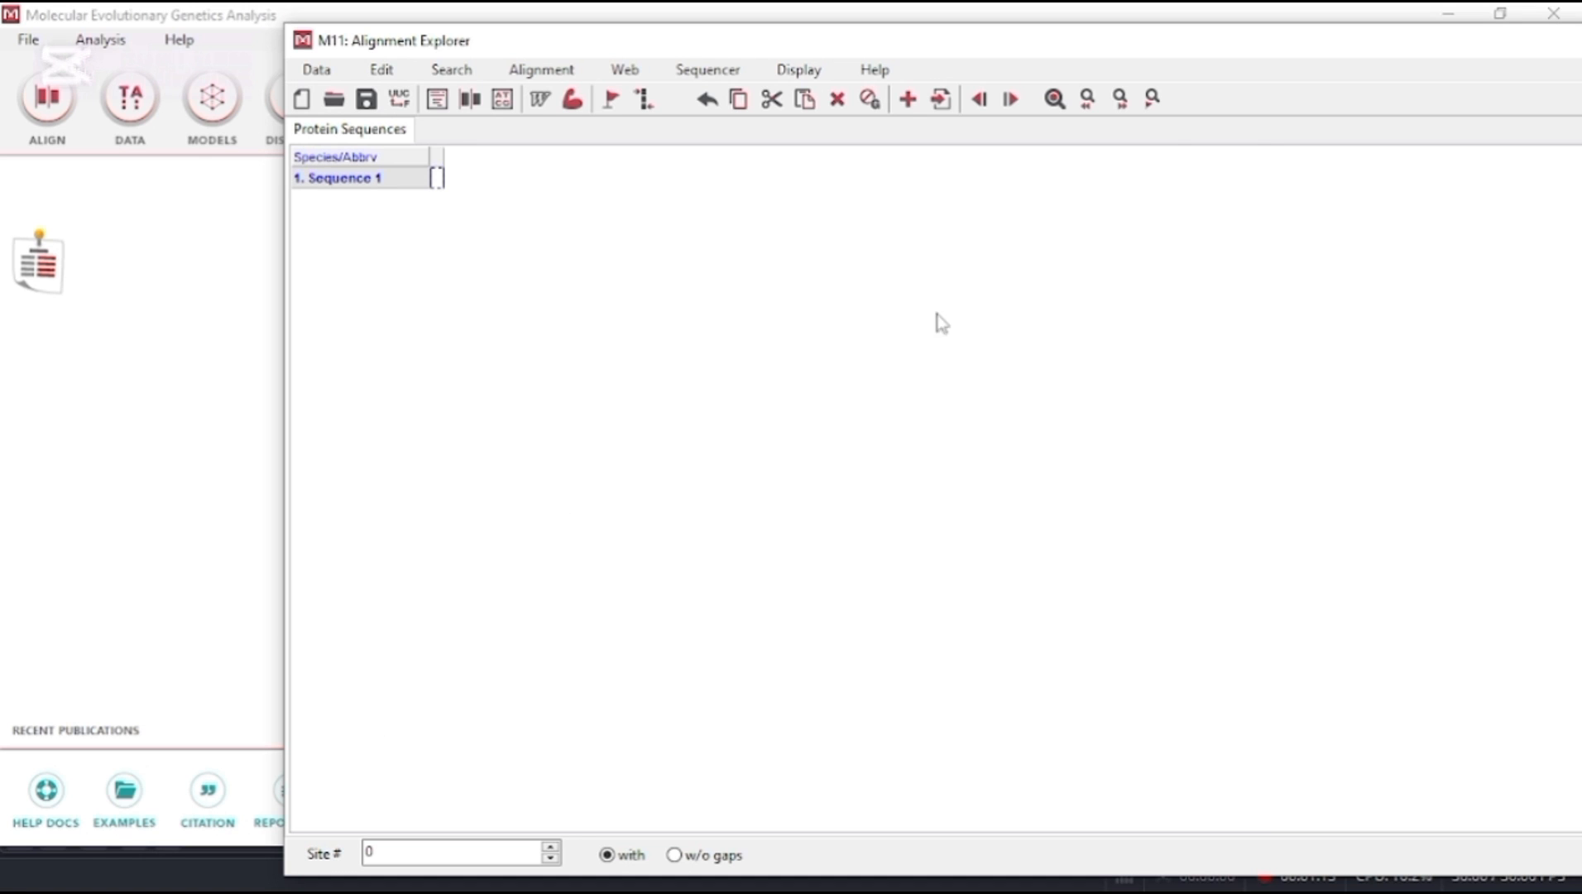
{"action": "left_click_drag", "start_coordinate": [1509, 40], "coordinate": [1173, 106]}
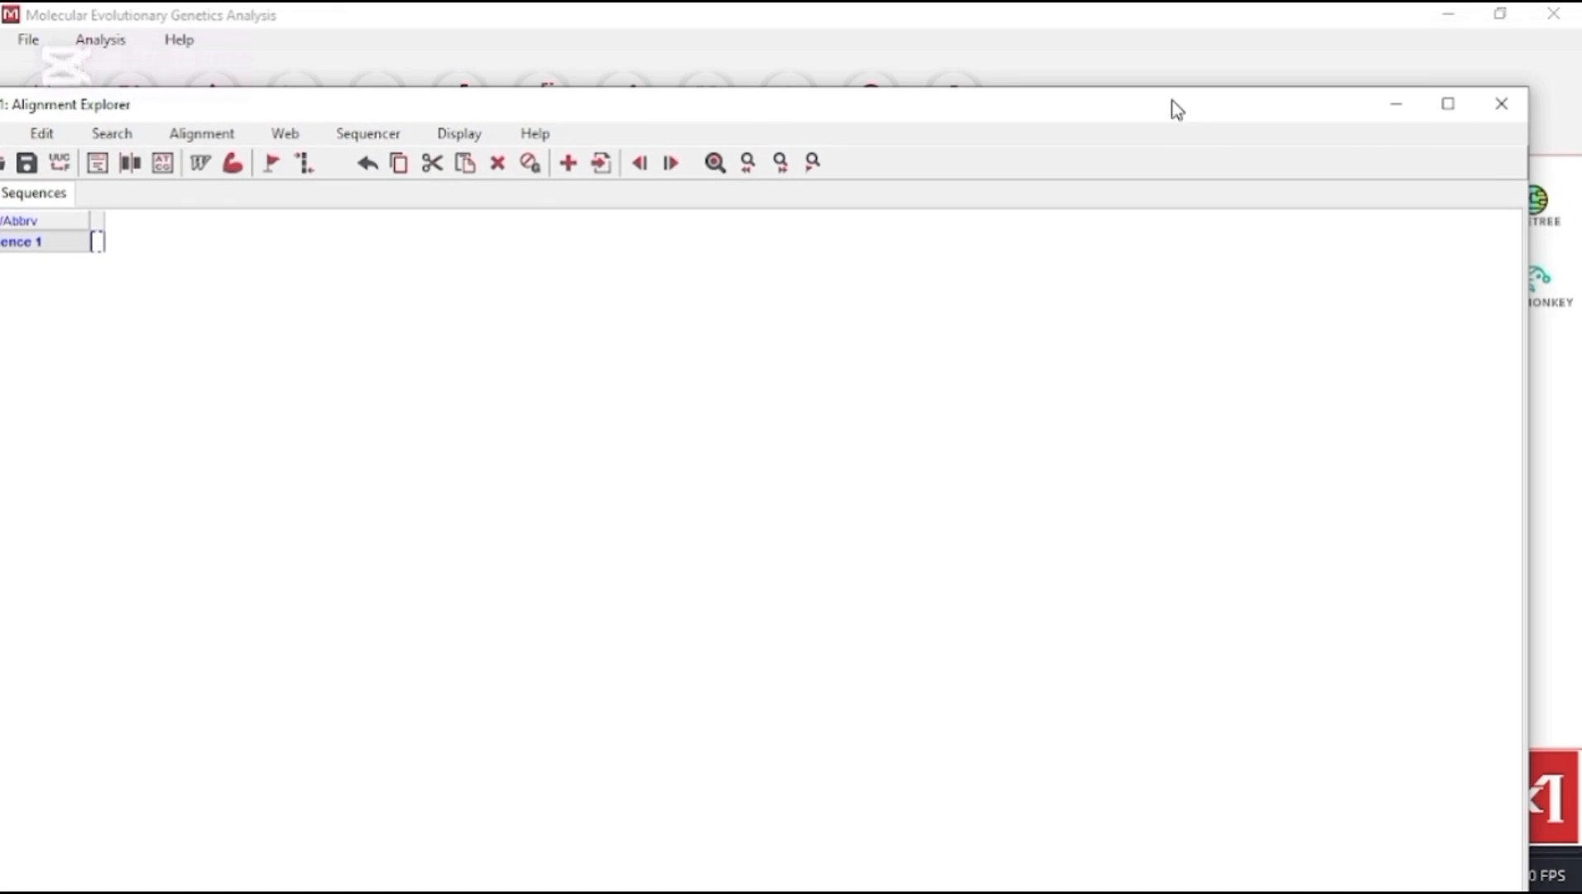
Copy all the sequences from the SEQ LEA P file in Notepad and paste them into the MEGA protein alignment.
{"action": "left_click", "coordinate": [1397, 110]}
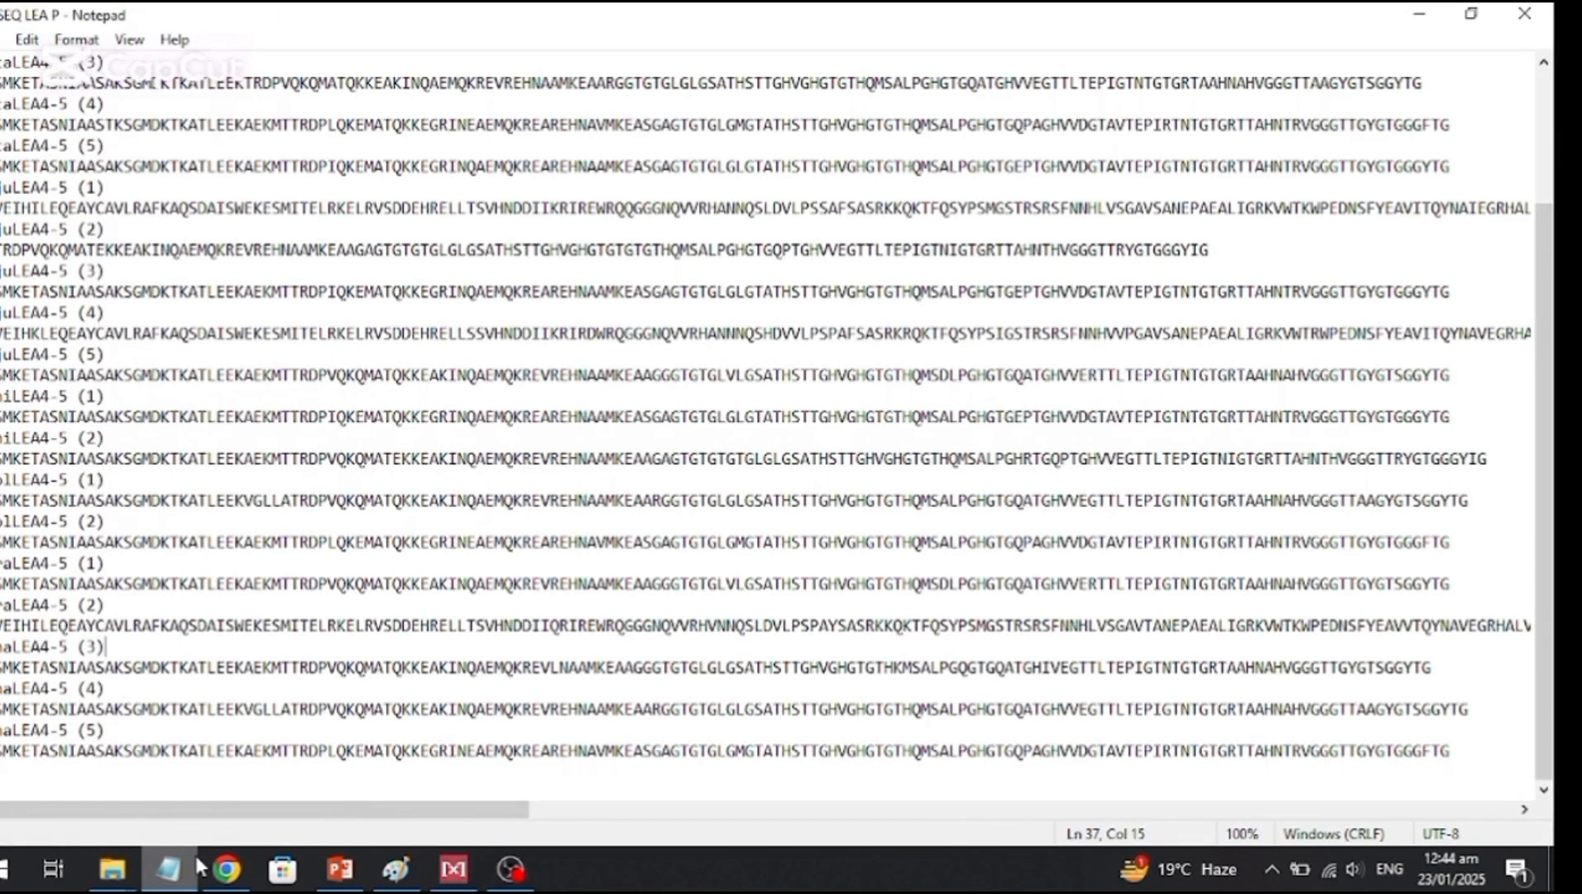
{"action": "key", "text": "ctrl+a"}
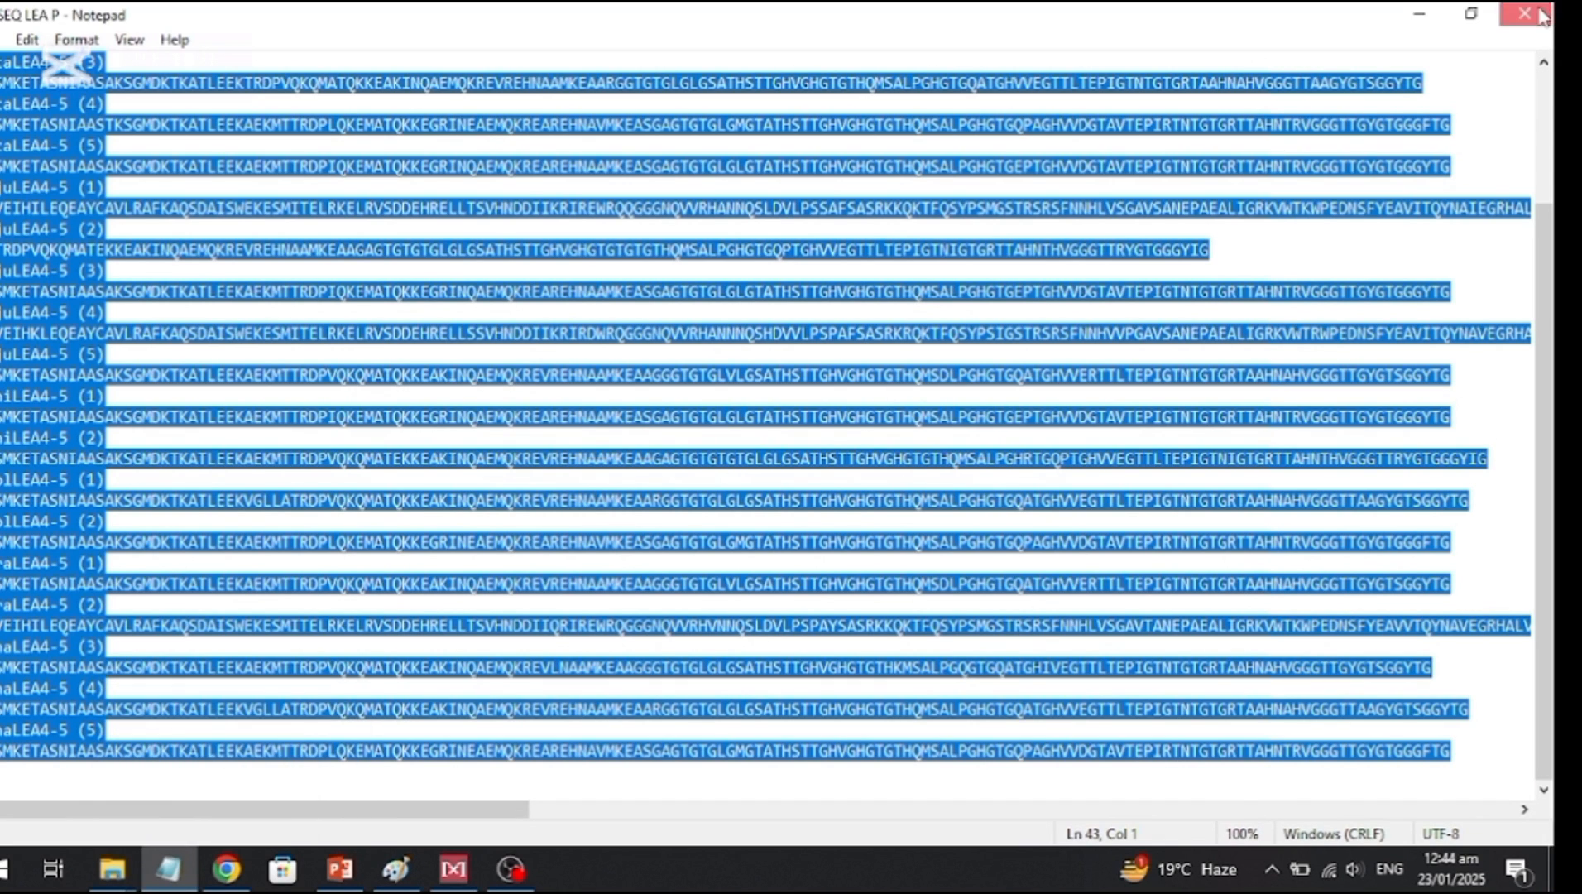
{"action": "left_click", "coordinate": [455, 871]}
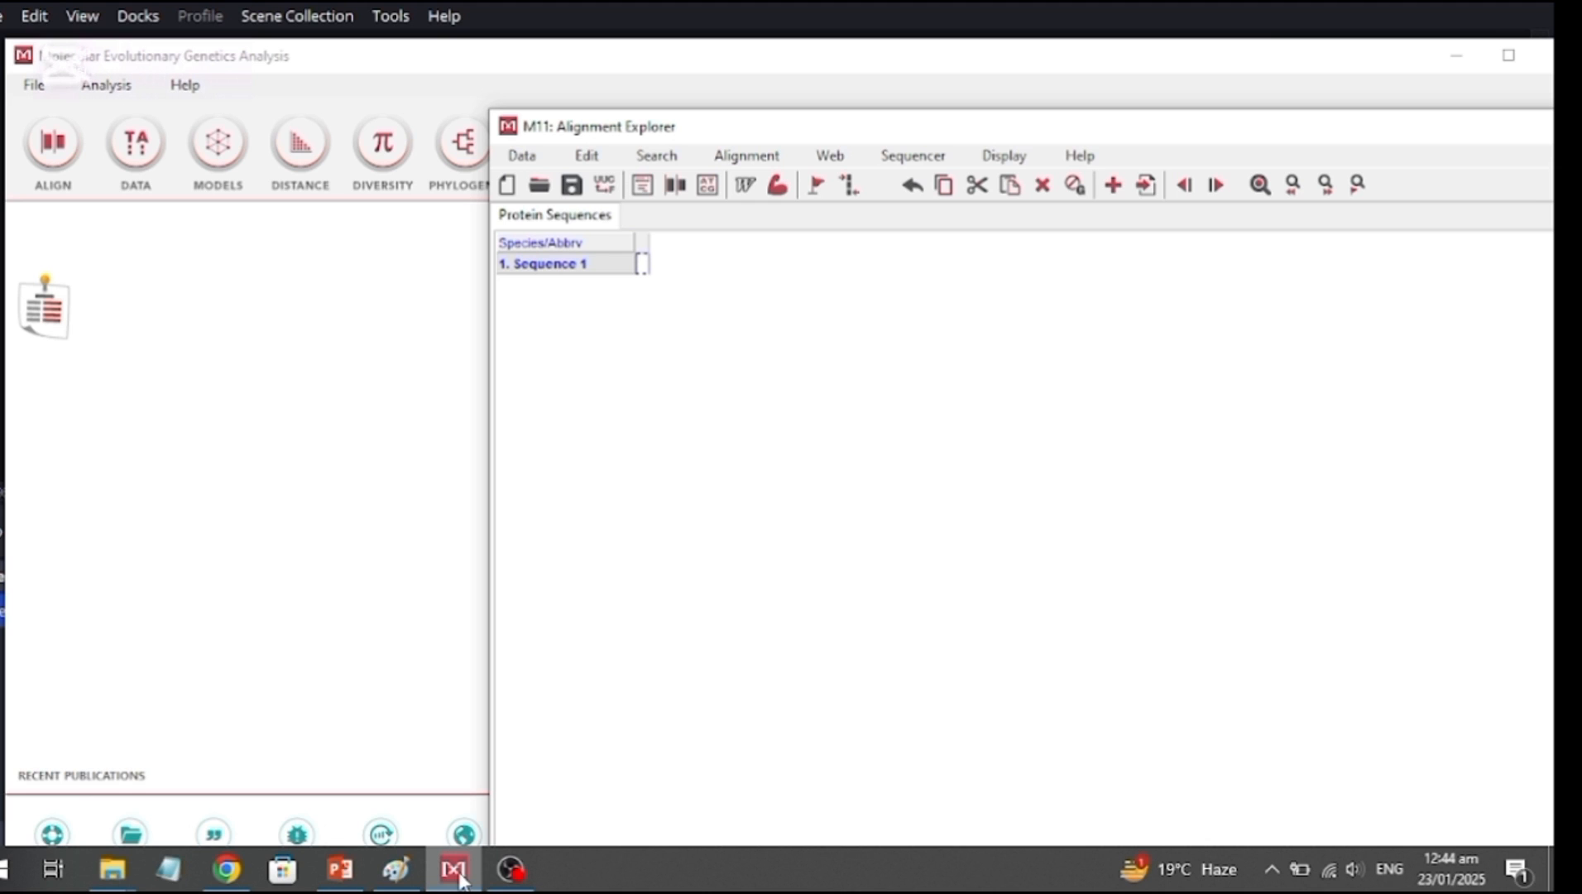
{"action": "key", "text": "ctrl+v"}
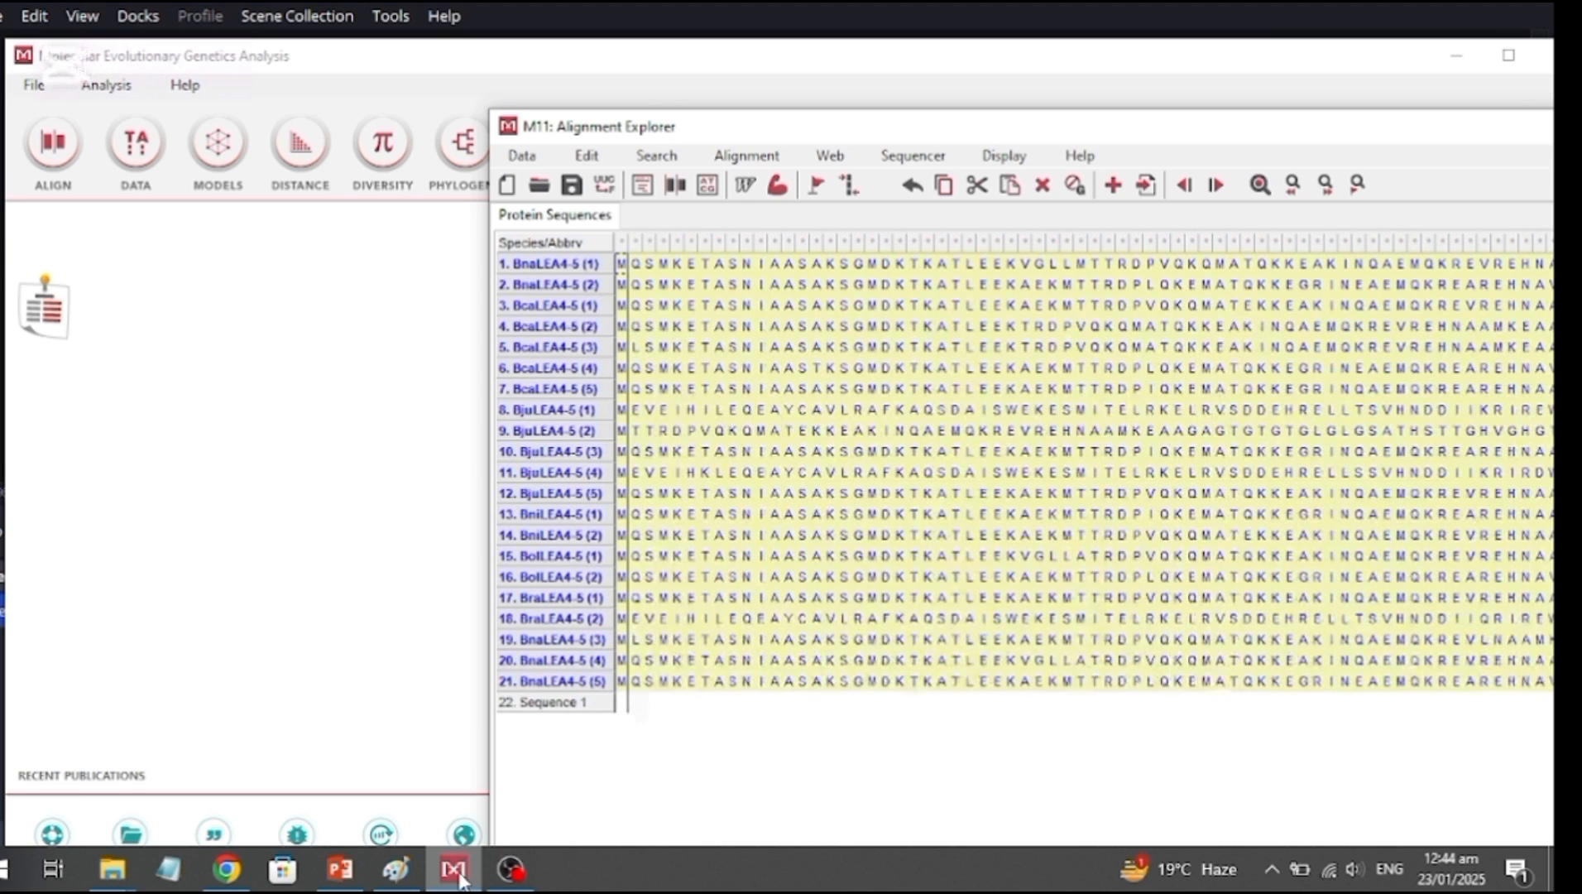
Delete the empty Sequence 1 row from the end of the alignment.
{"action": "left_click", "coordinate": [578, 706]}
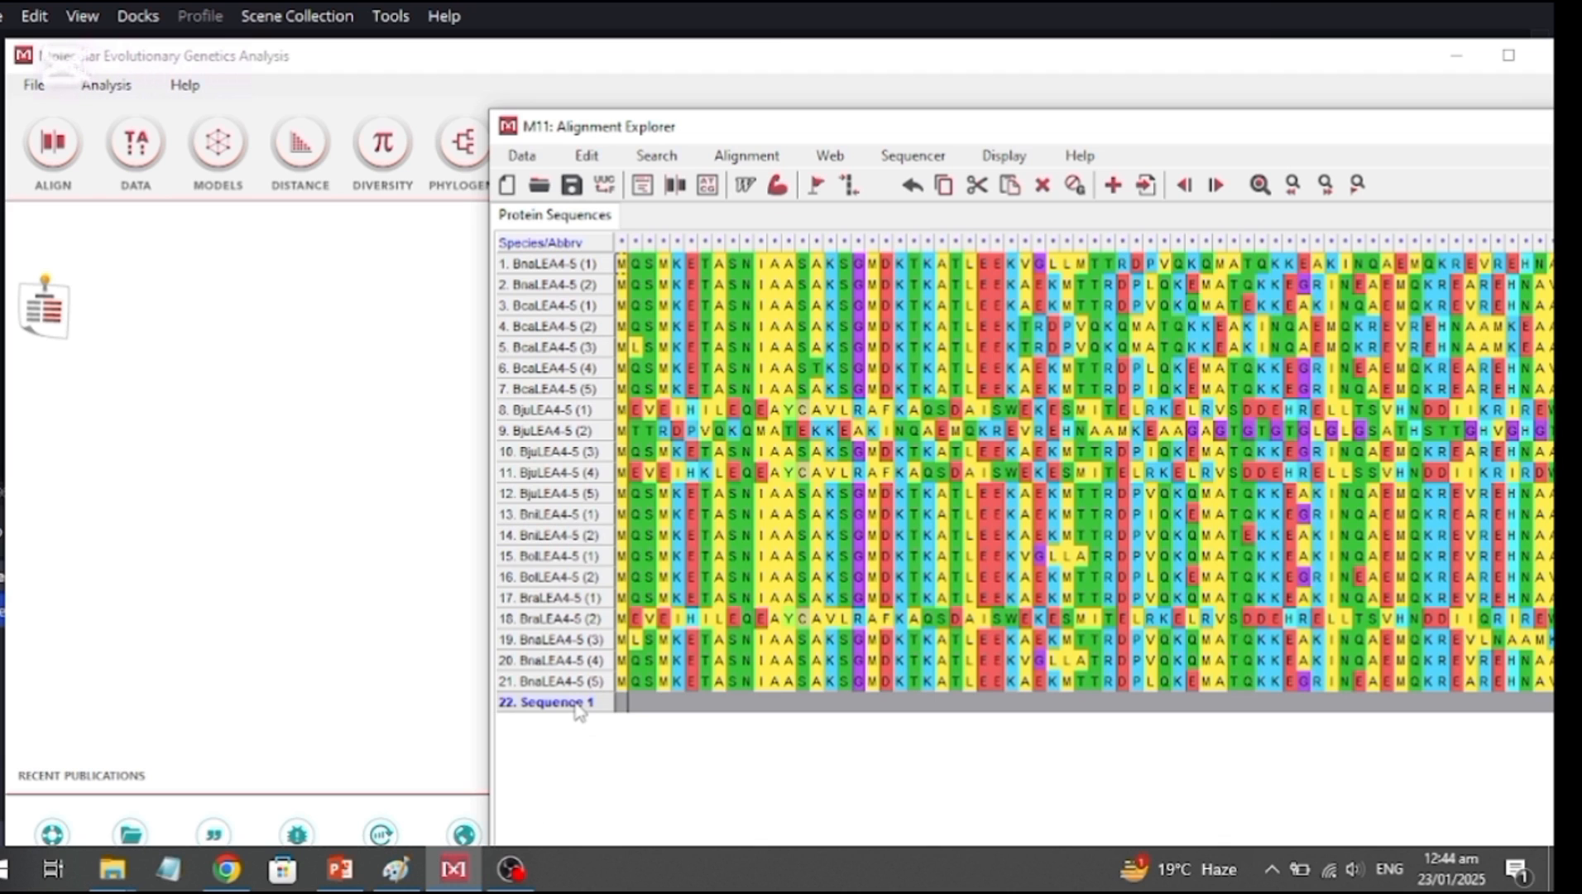
{"action": "right_click", "coordinate": [580, 709]}
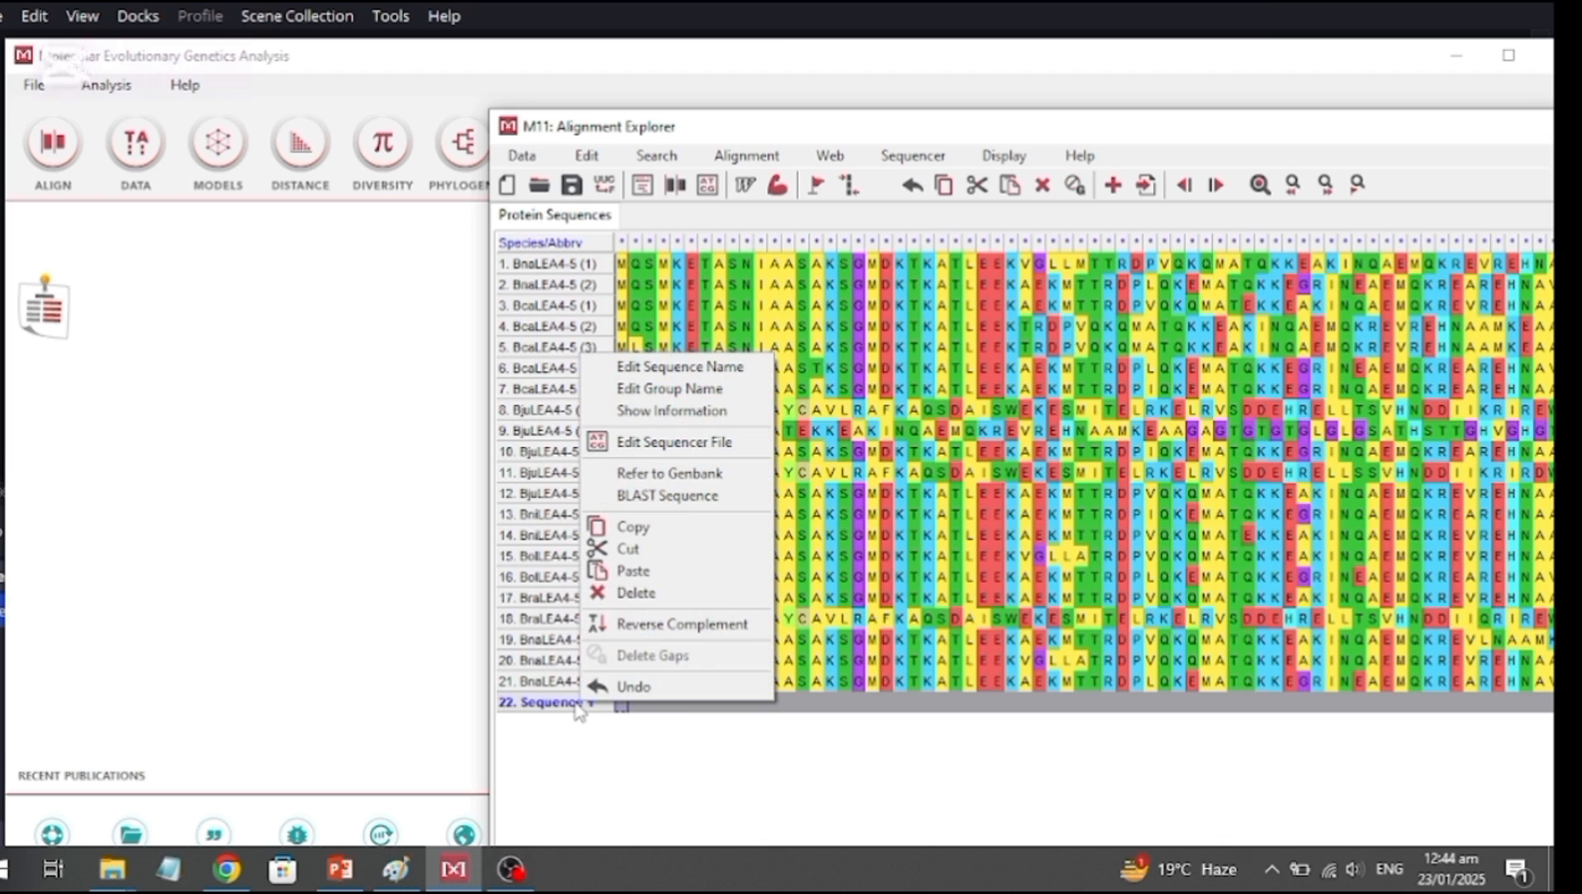
{"action": "left_click", "coordinate": [636, 593]}
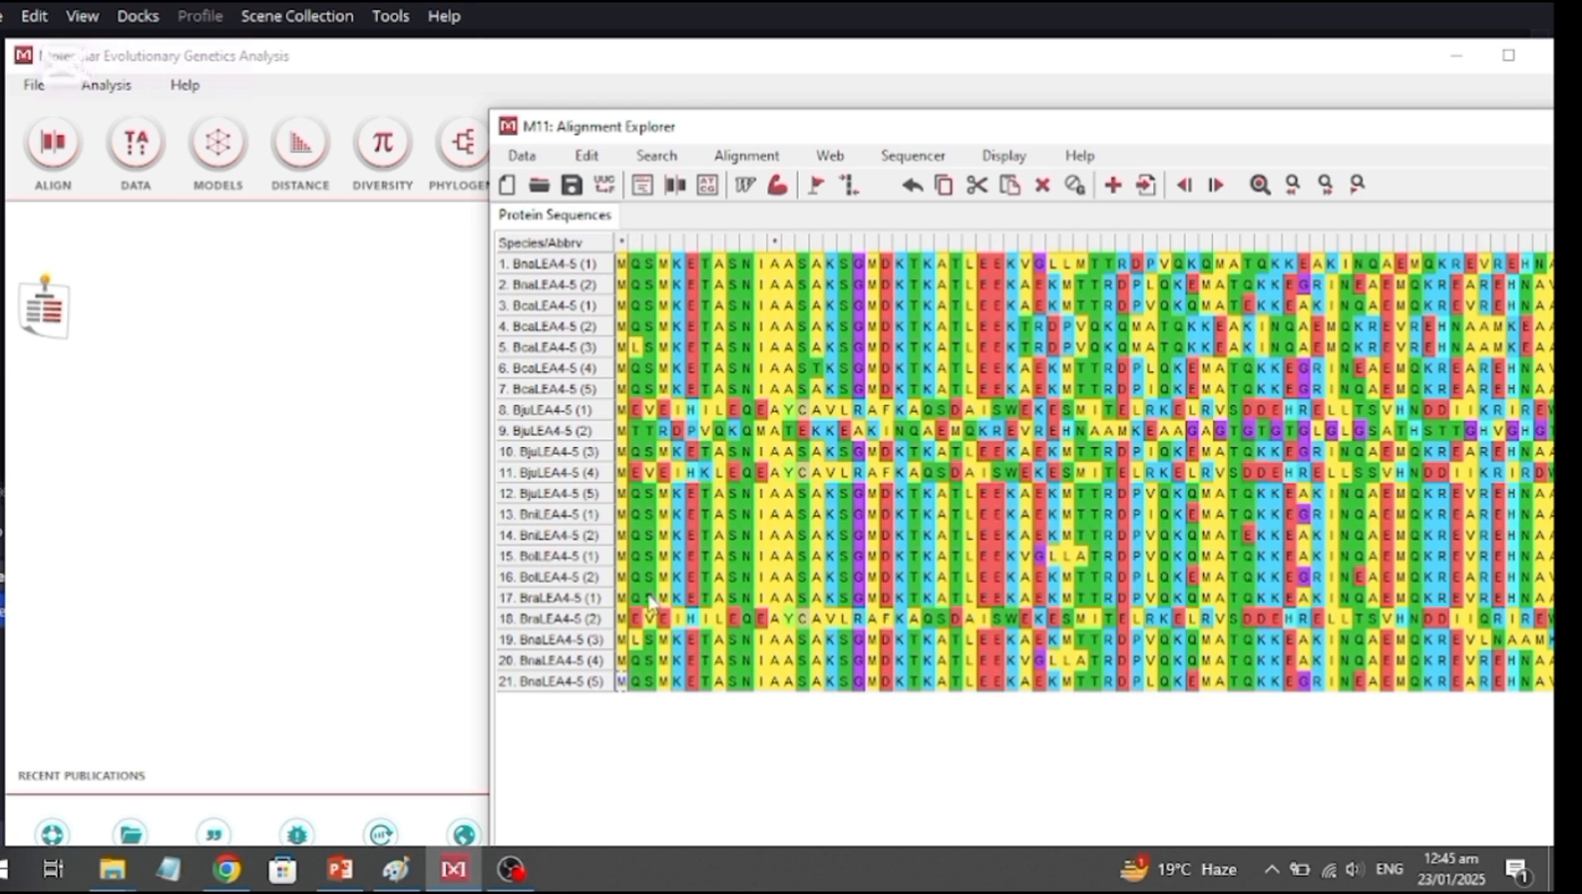
Align all the protein sequences by ClustalW with the default gap penalties and options.
{"action": "key", "text": "ctrl+a"}
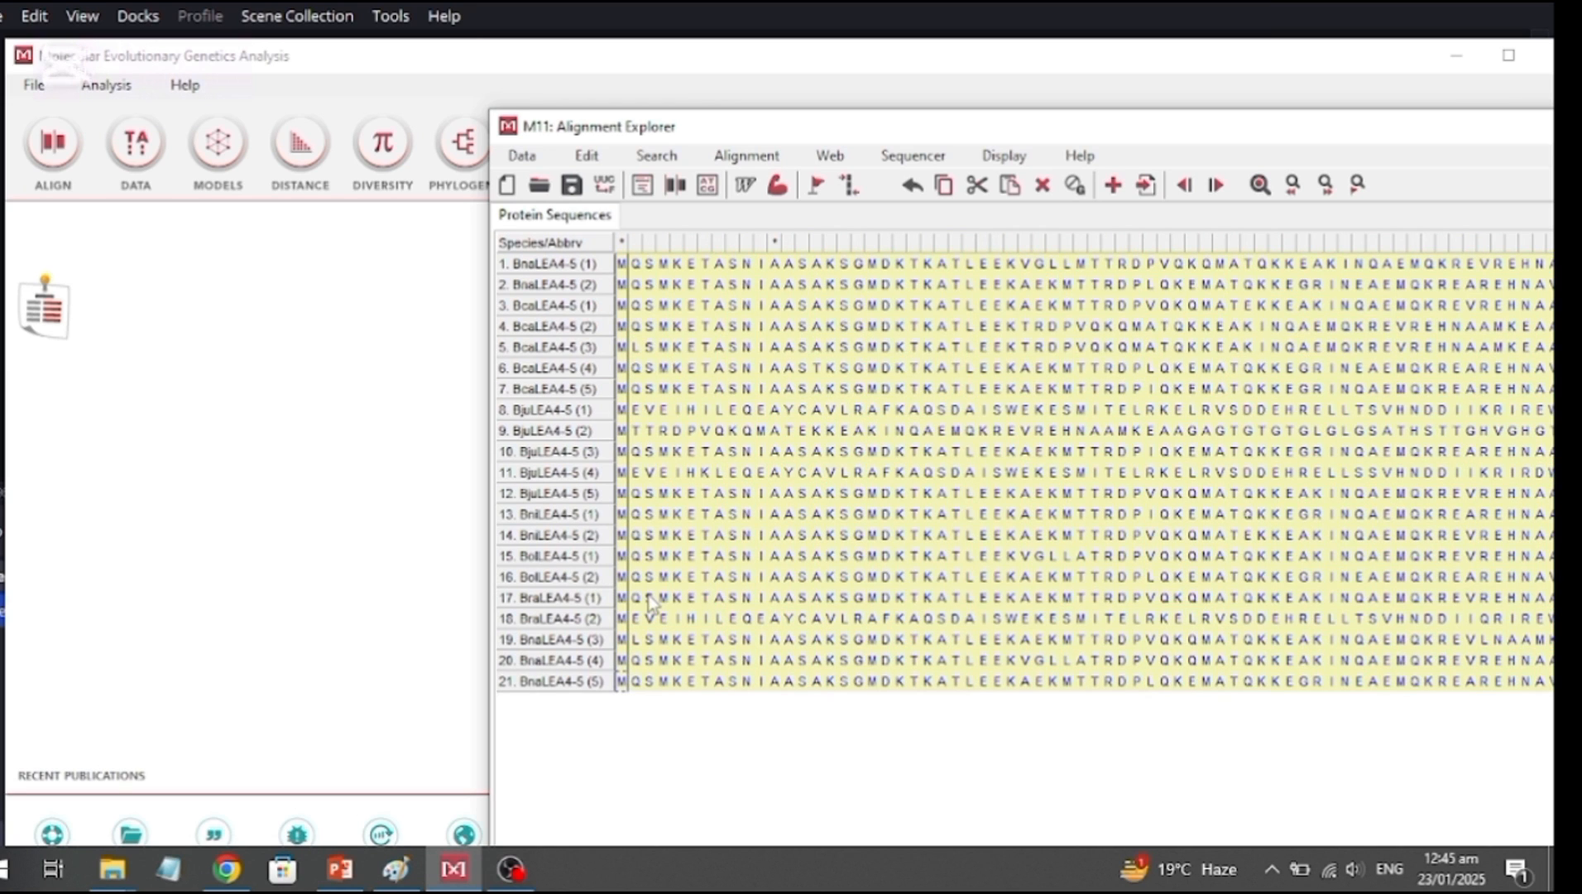
{"action": "left_click", "coordinate": [739, 158]}
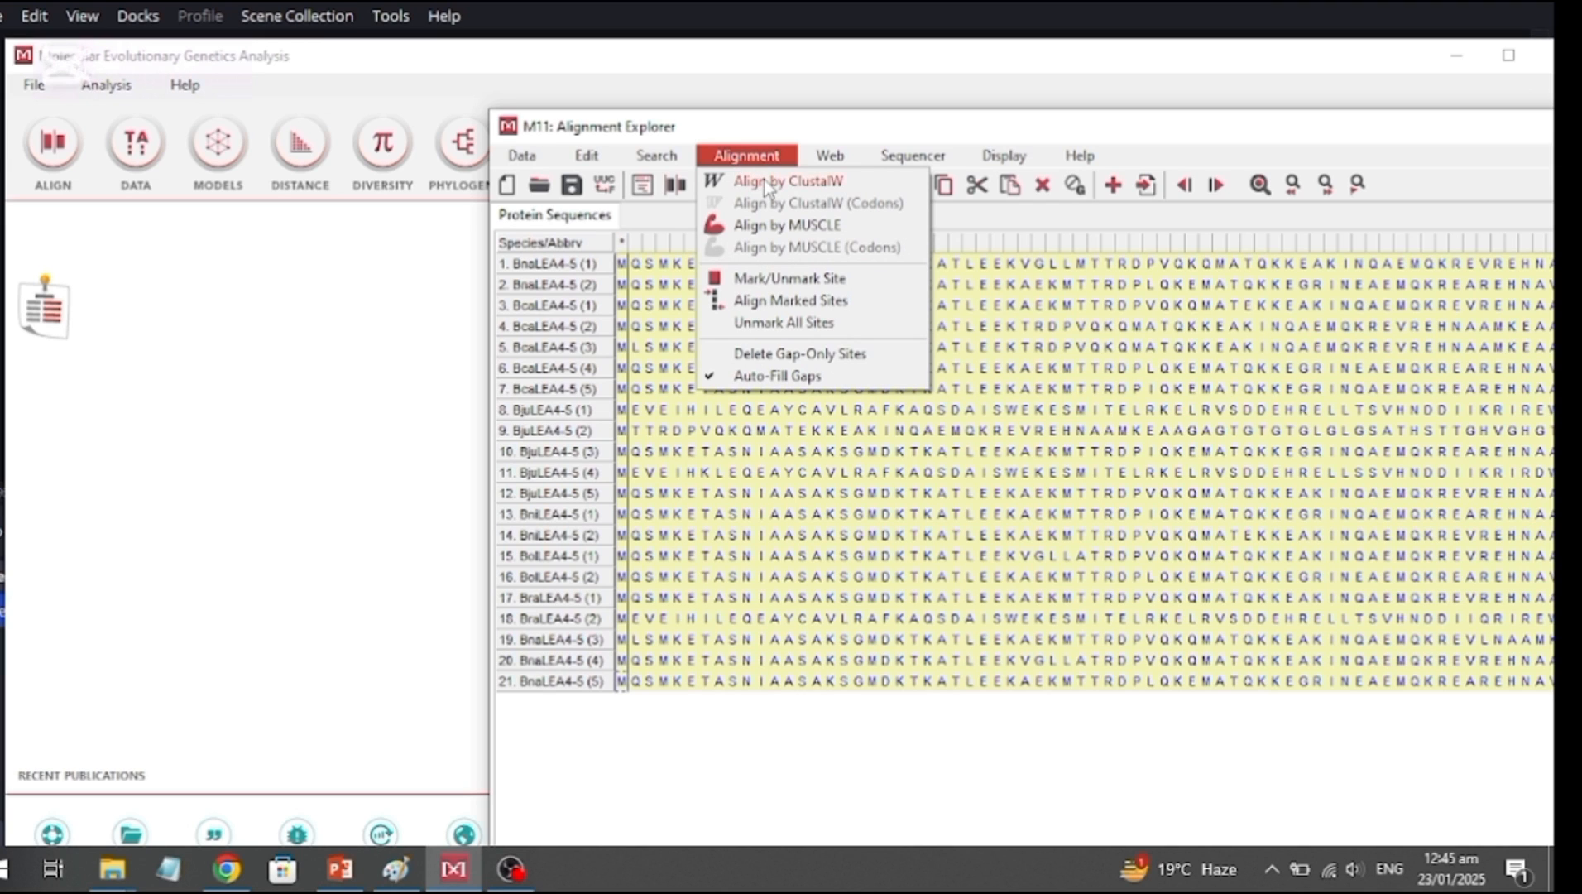
{"action": "left_click", "coordinate": [768, 183]}
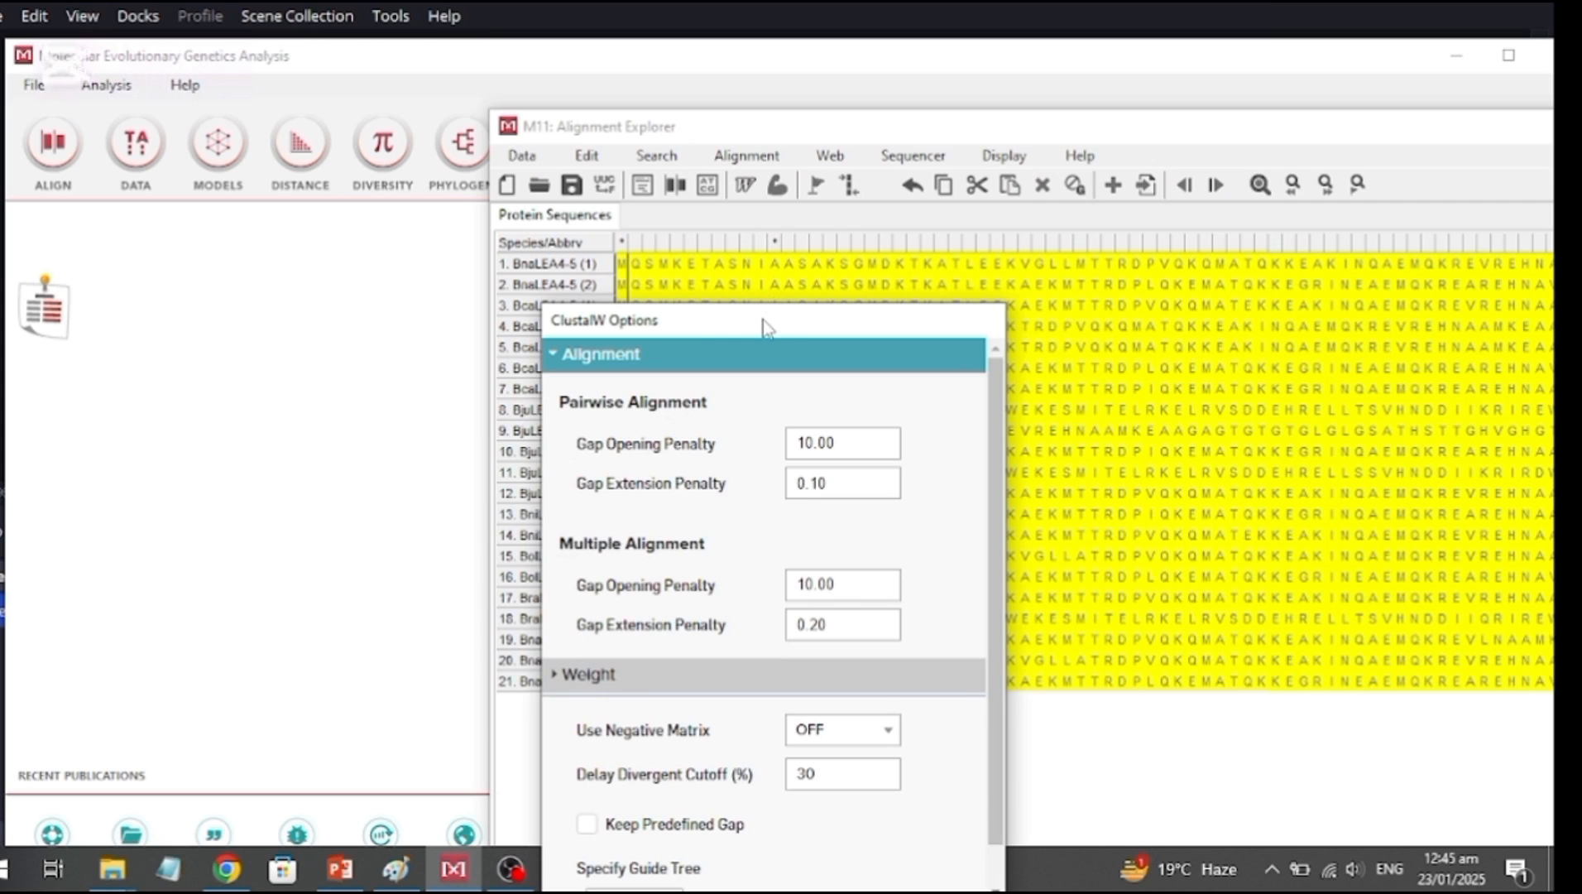
{"action": "left_click_drag", "start_coordinate": [765, 327], "coordinate": [602, 146]}
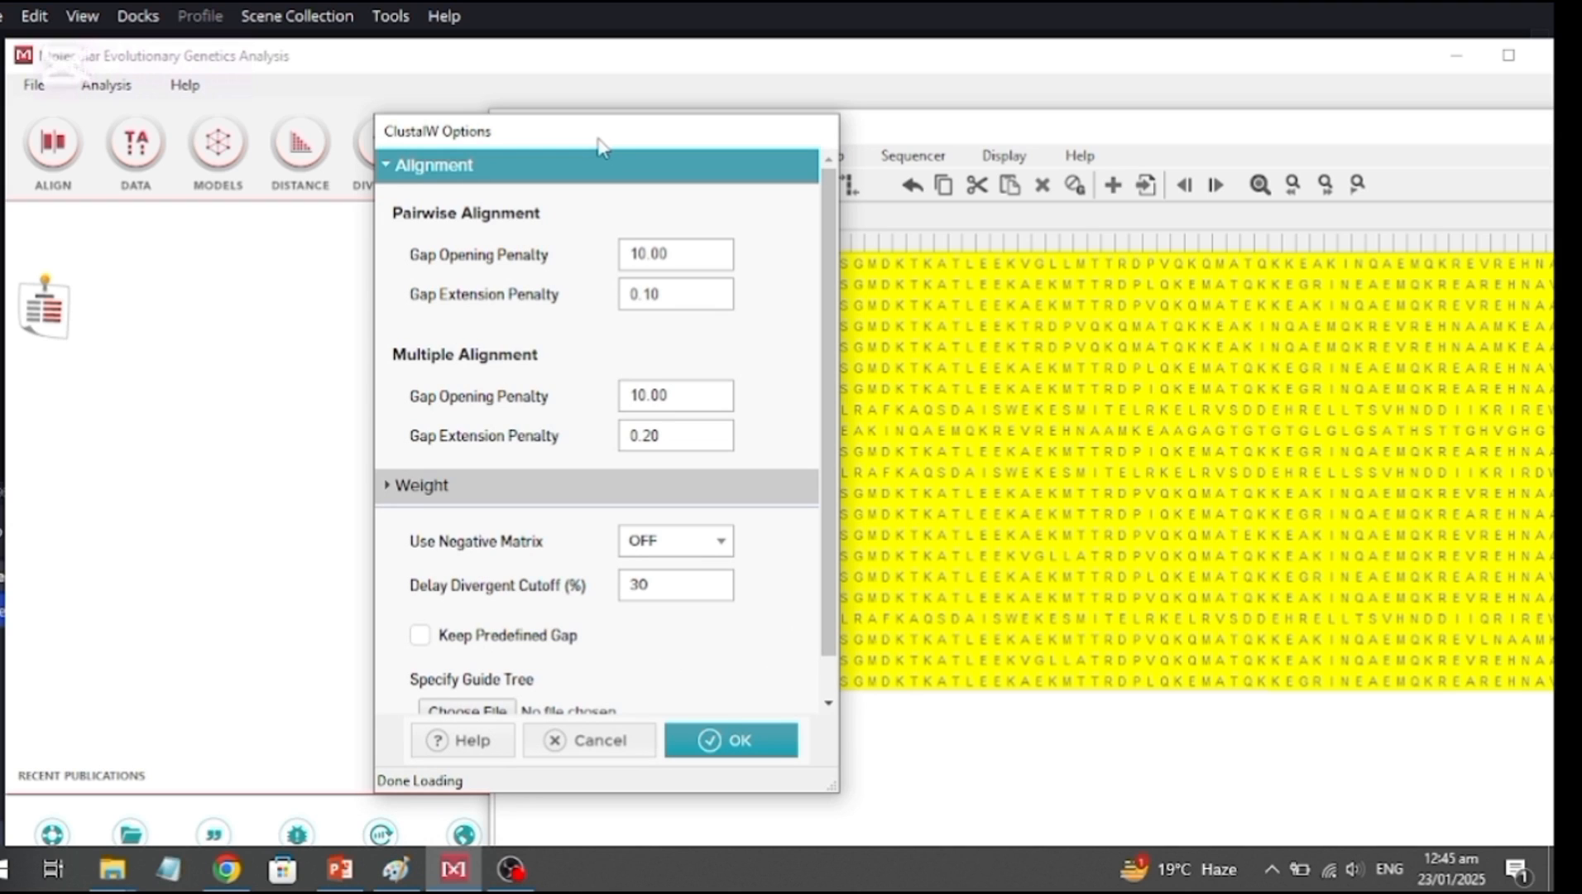
{"action": "left_click", "coordinate": [755, 745]}
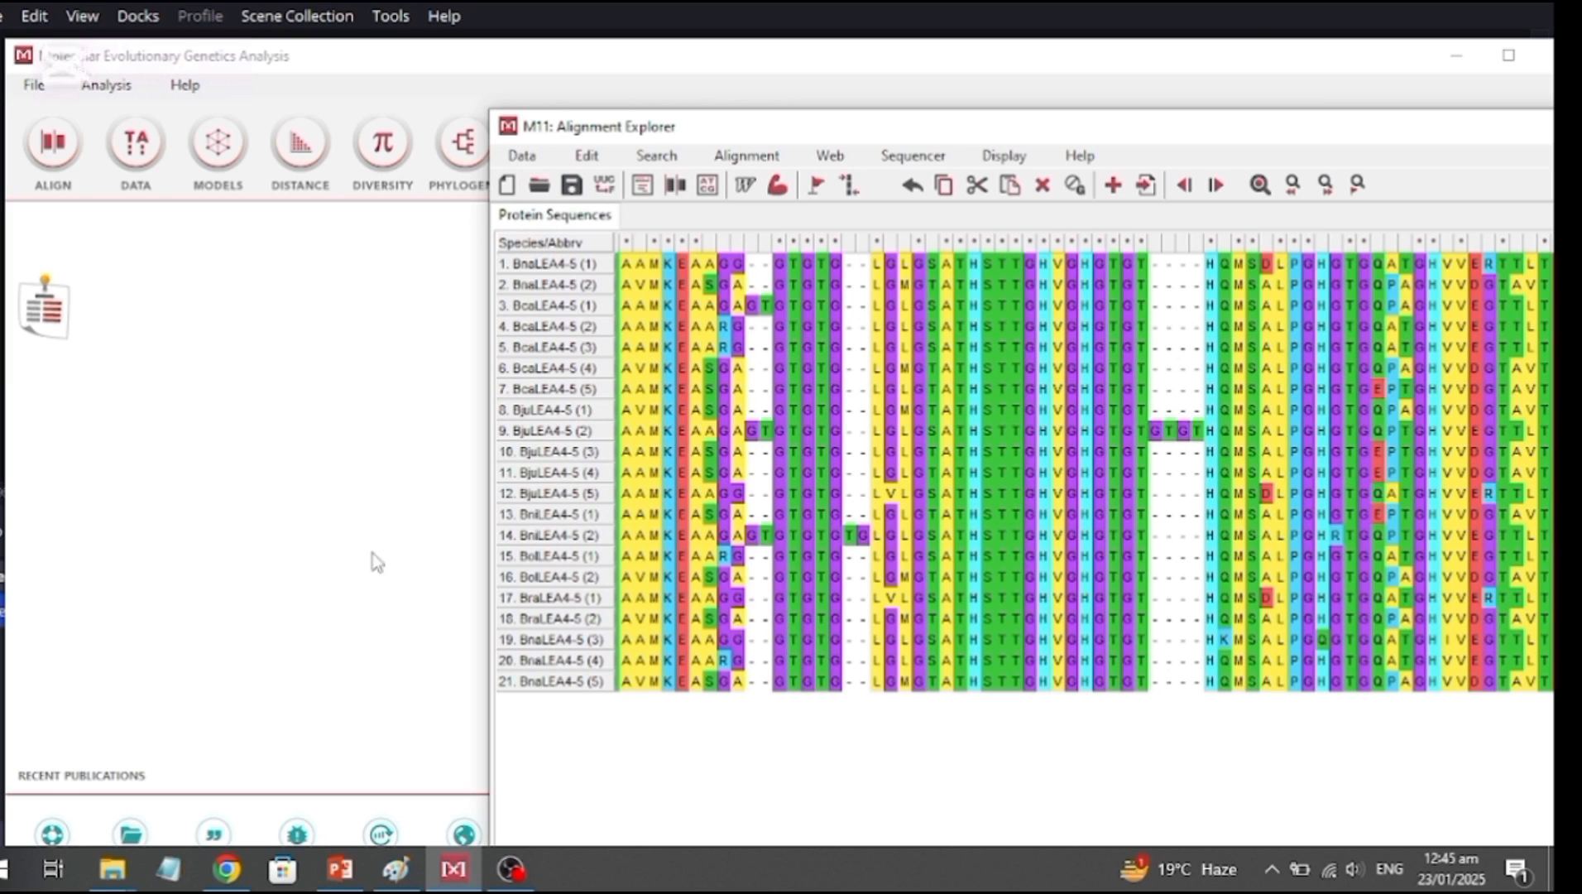
Export the alignment in MEGA format to the Desktop as 12345678, with 12345678 as the data title.
{"action": "left_click", "coordinate": [523, 161]}
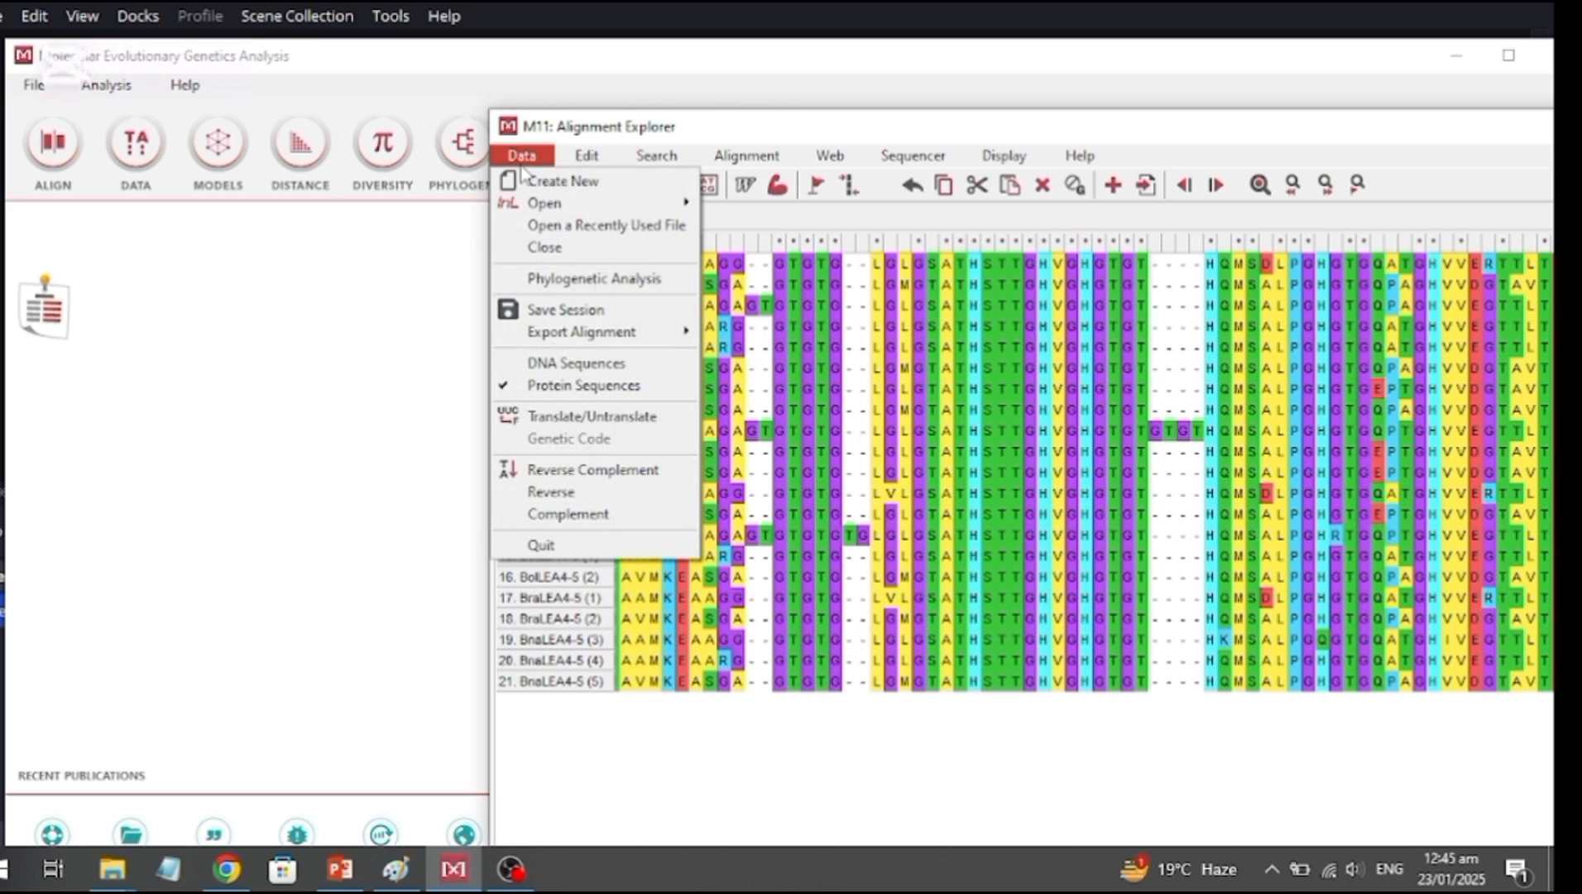
{"action": "mouse_move", "coordinate": [572, 341]}
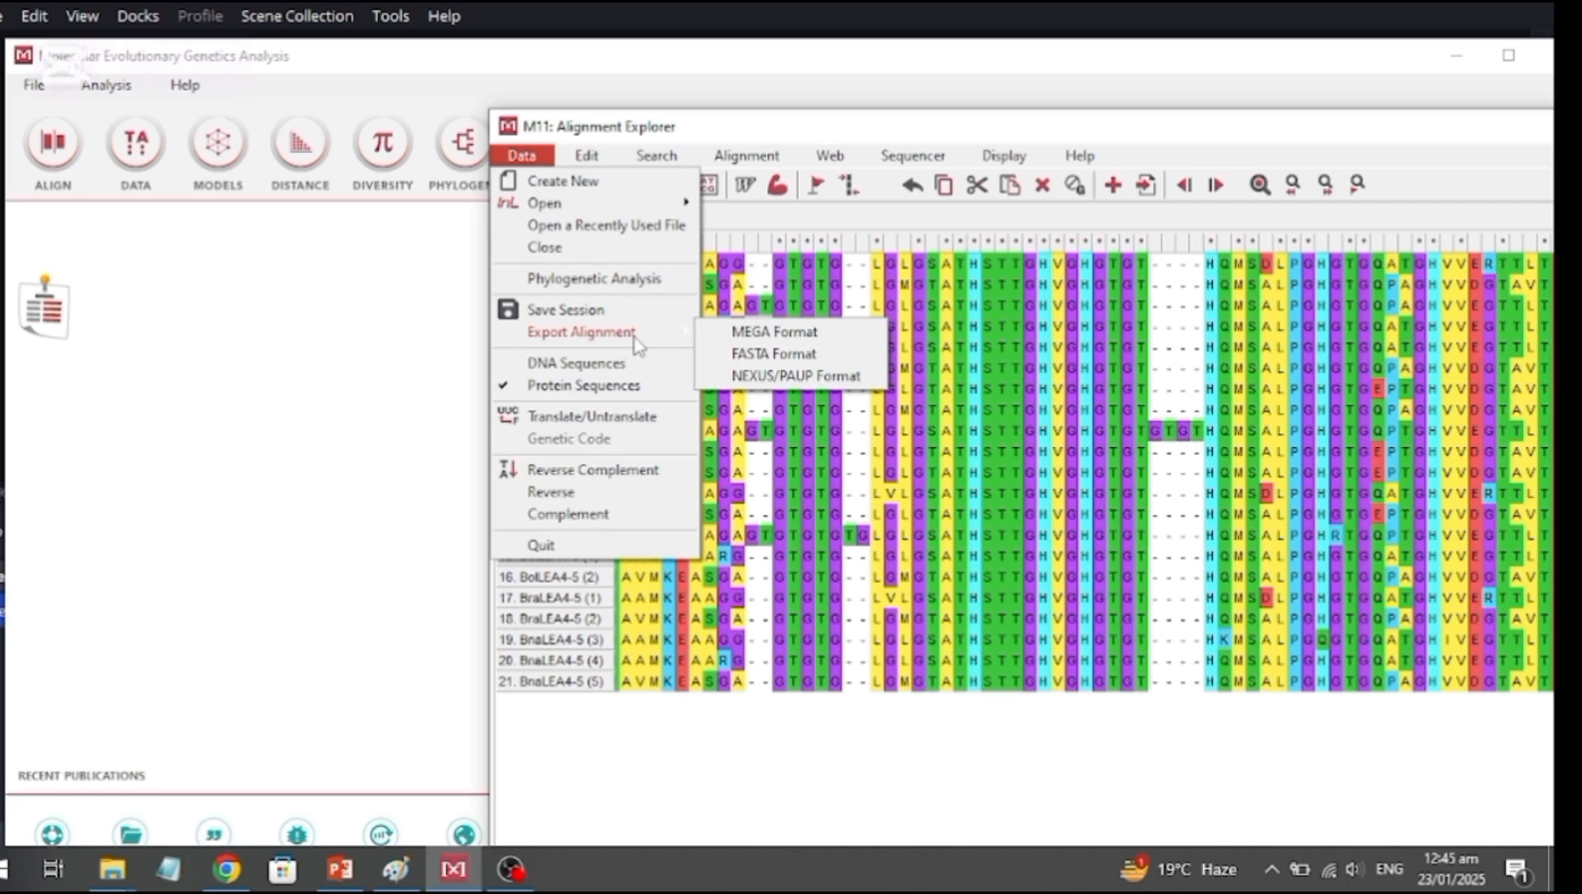
{"action": "left_click", "coordinate": [746, 331]}
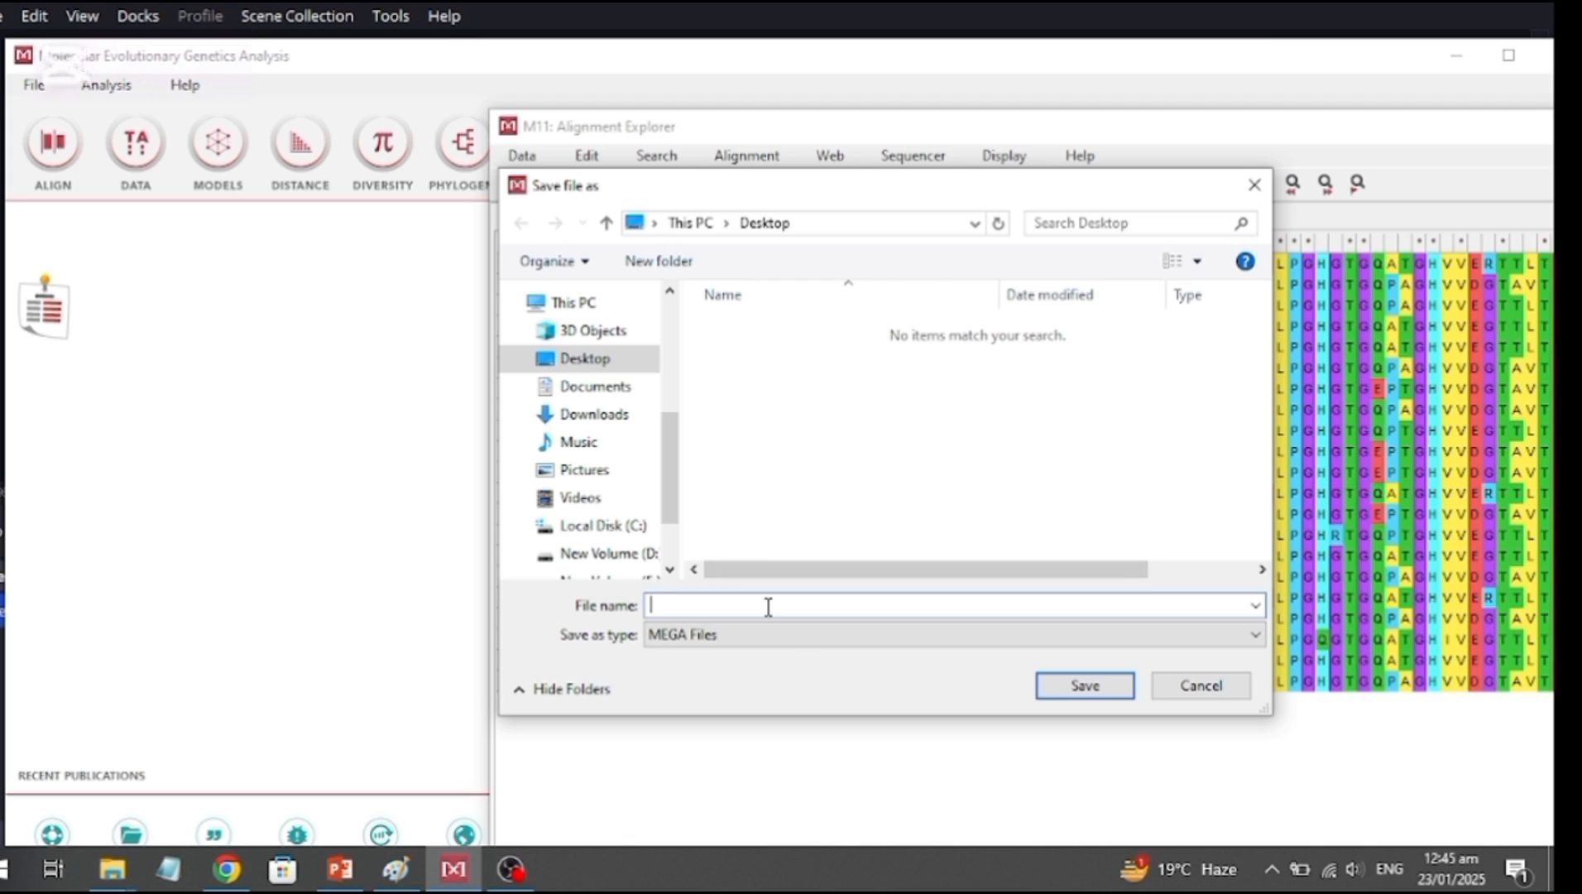
{"action": "type", "text": "12345678"}
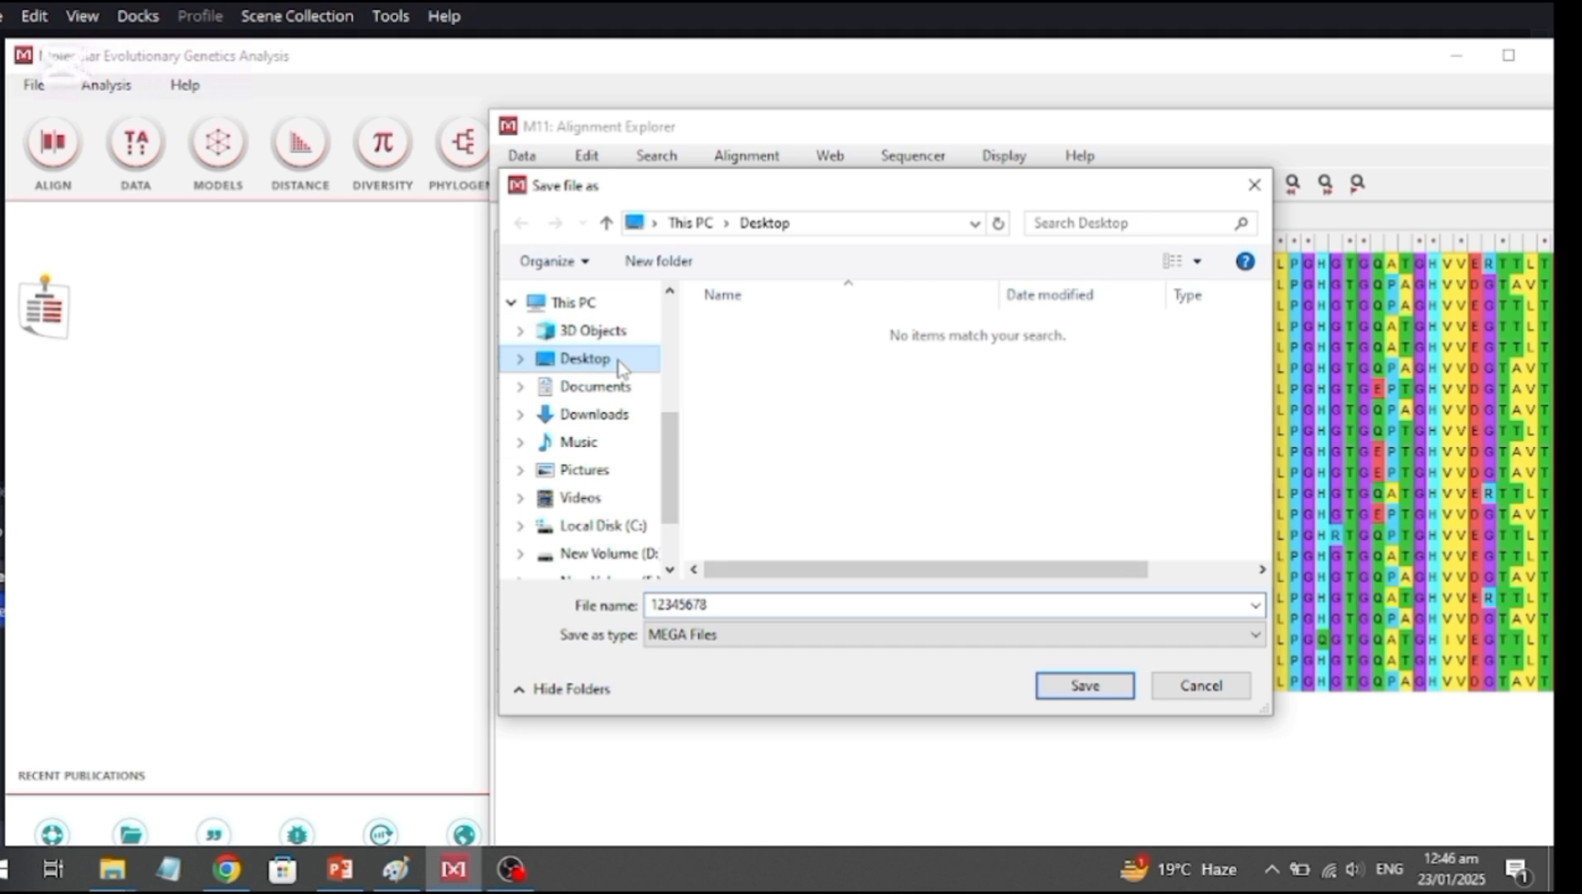
{"action": "left_click", "coordinate": [1098, 694]}
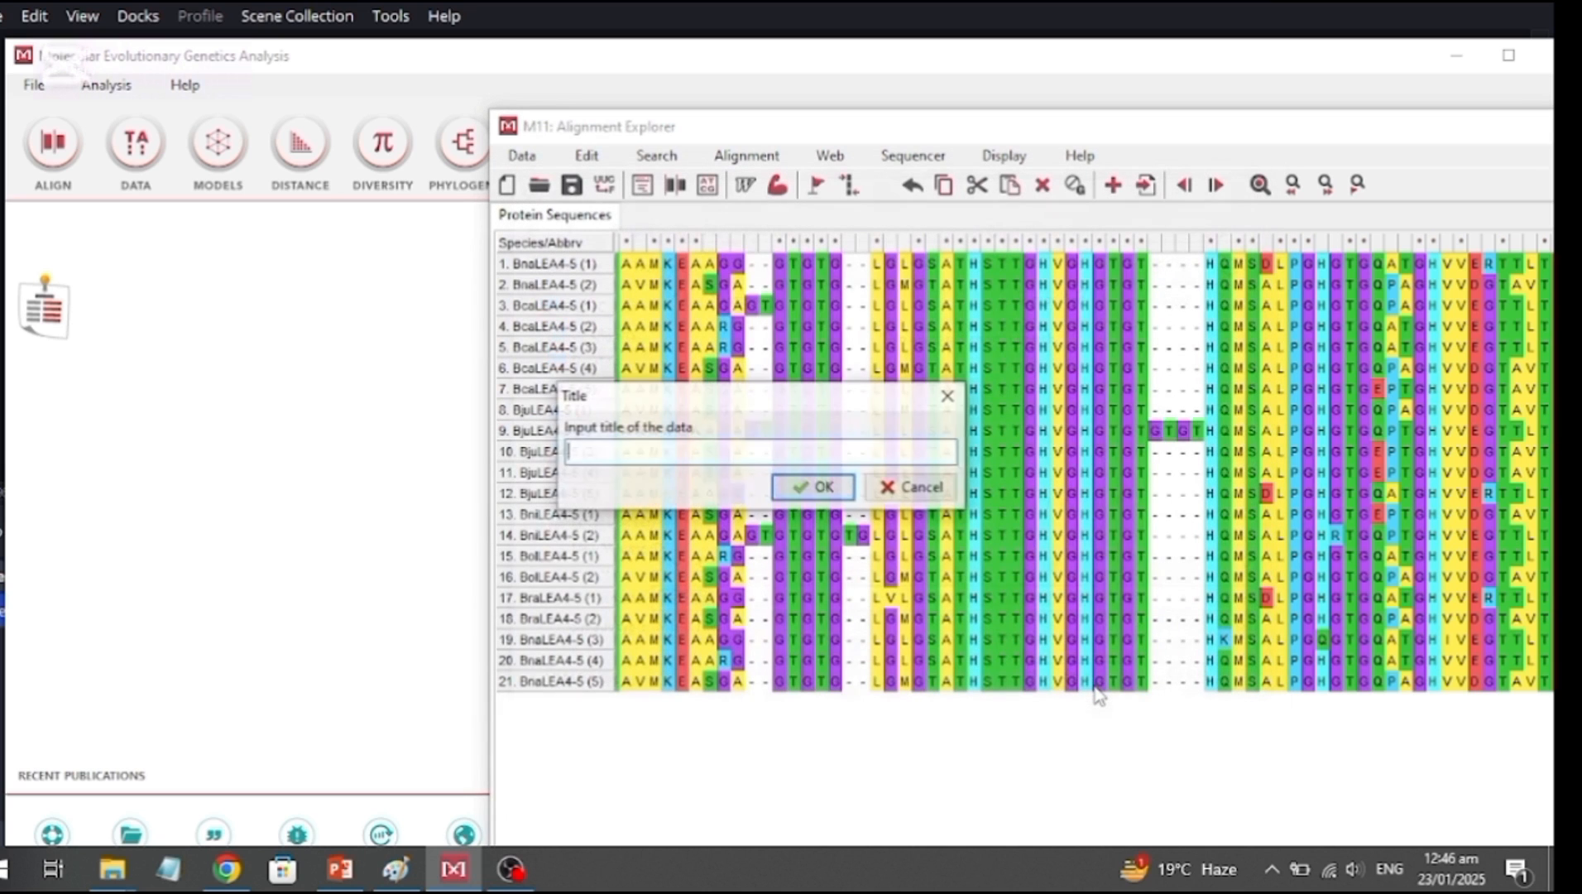
{"action": "type", "text": "12"}
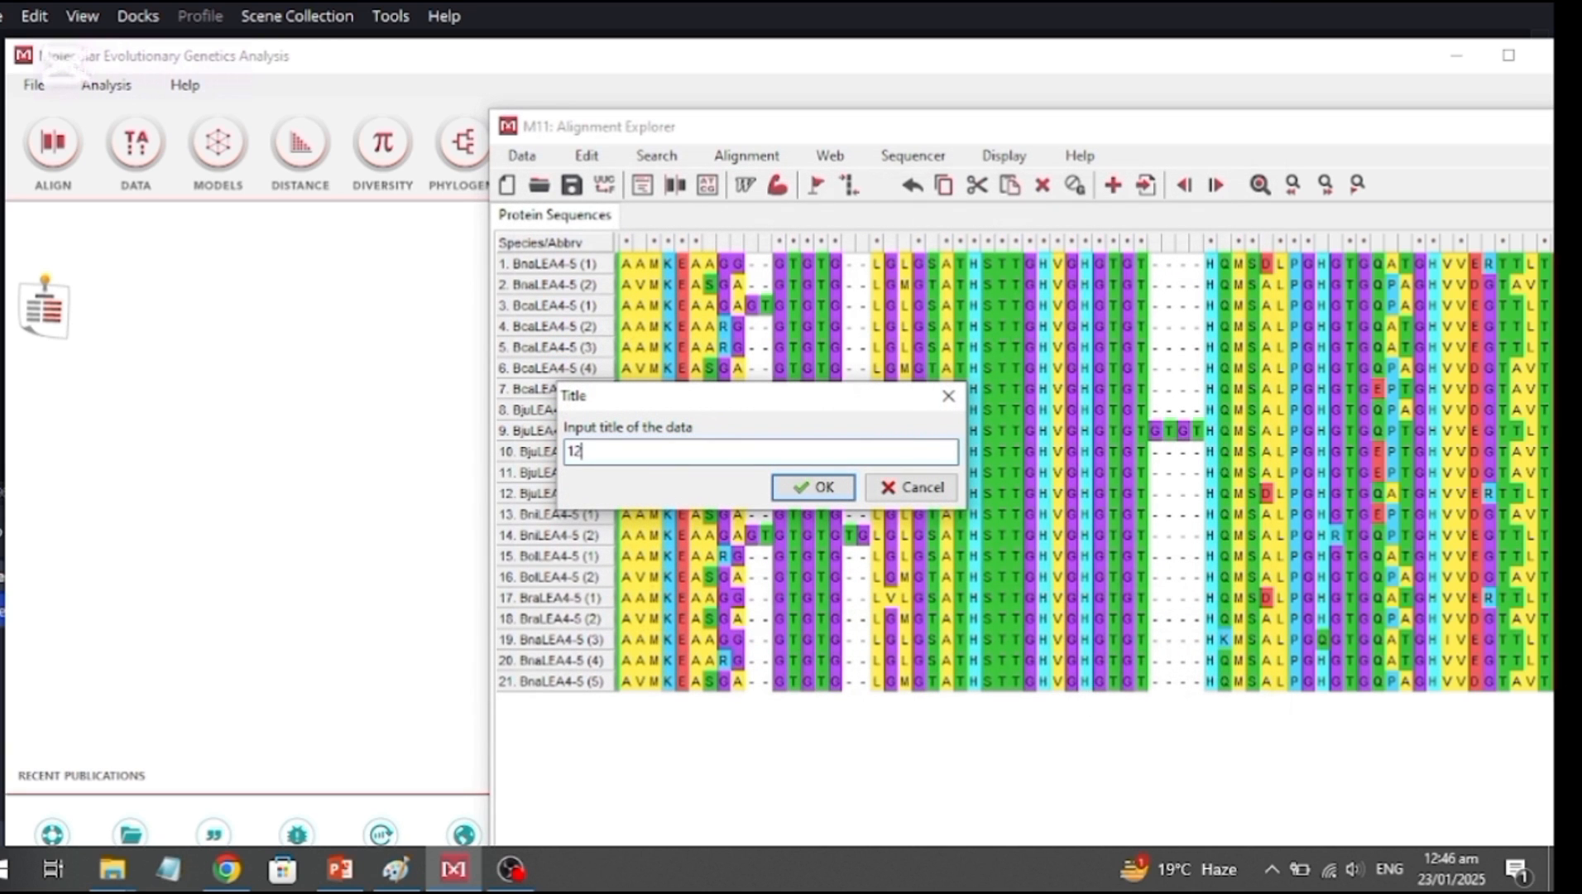
{"action": "type", "text": "345678"}
{"action": "left_click", "coordinate": [826, 487]}
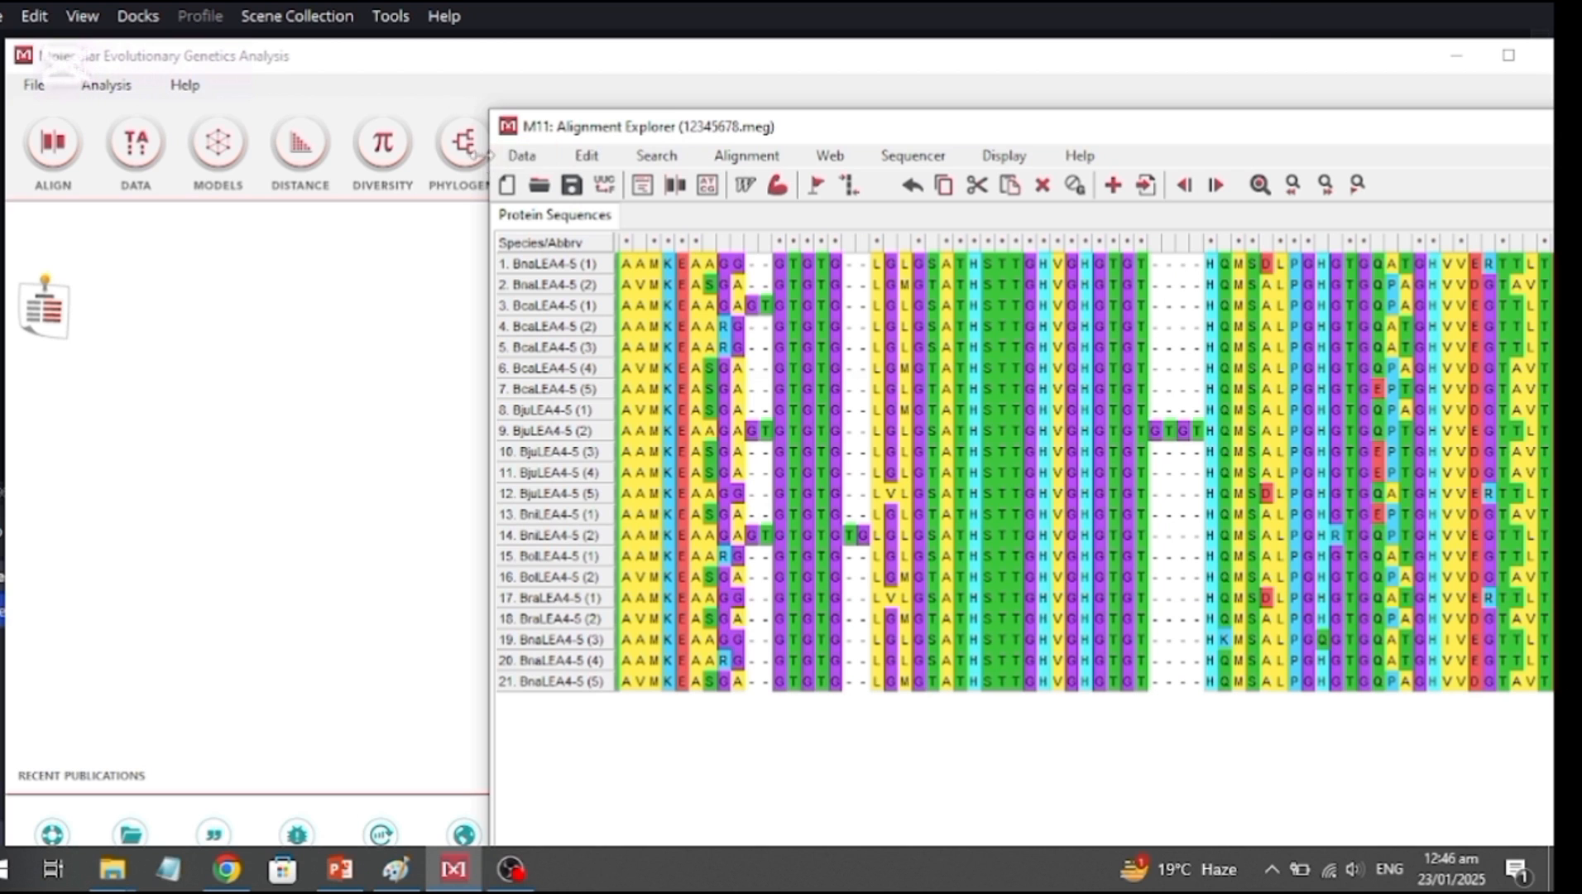
Construct a Maximum Likelihood tree from the 12345678 MEGA file on the Desktop using the default analysis preferences.
{"action": "left_click_drag", "start_coordinate": [553, 131], "coordinate": [705, 128]}
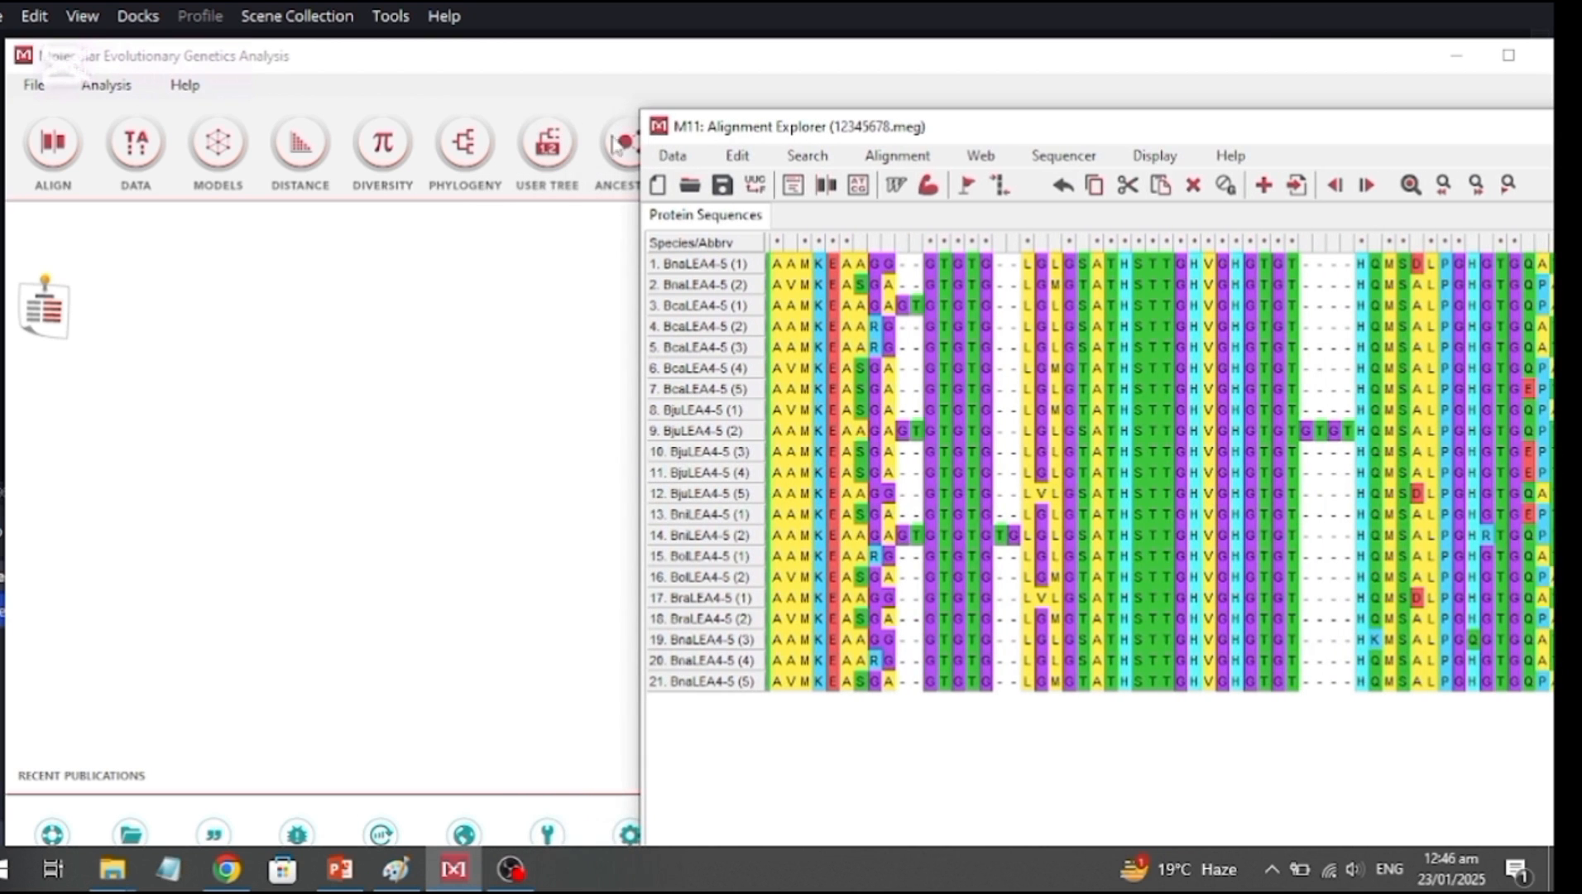
{"action": "left_click", "coordinate": [462, 151]}
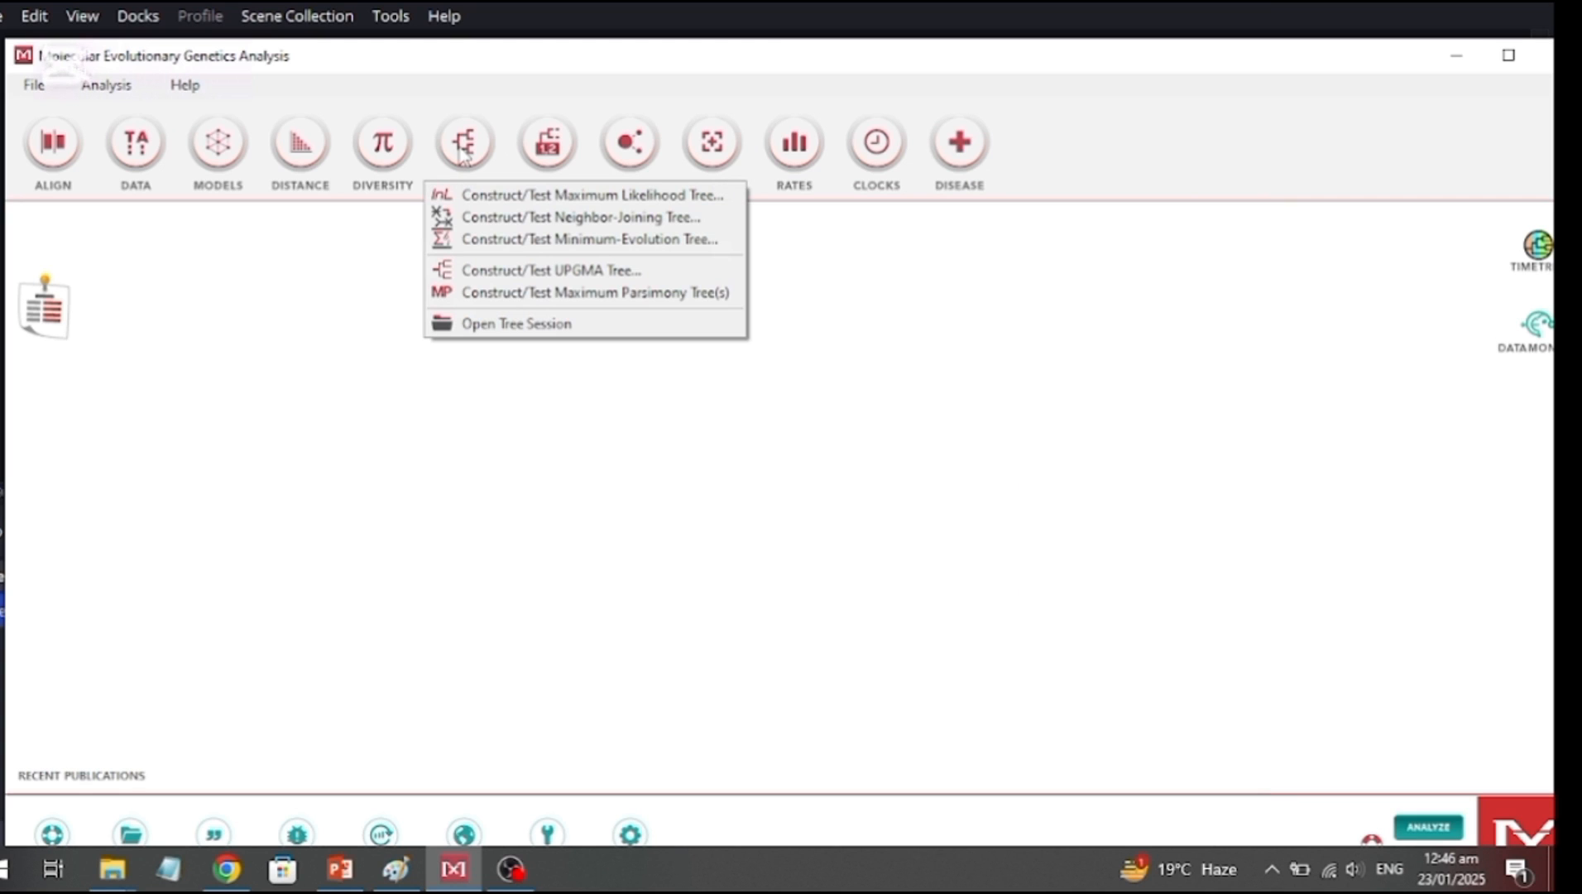
{"action": "left_click", "coordinate": [575, 199]}
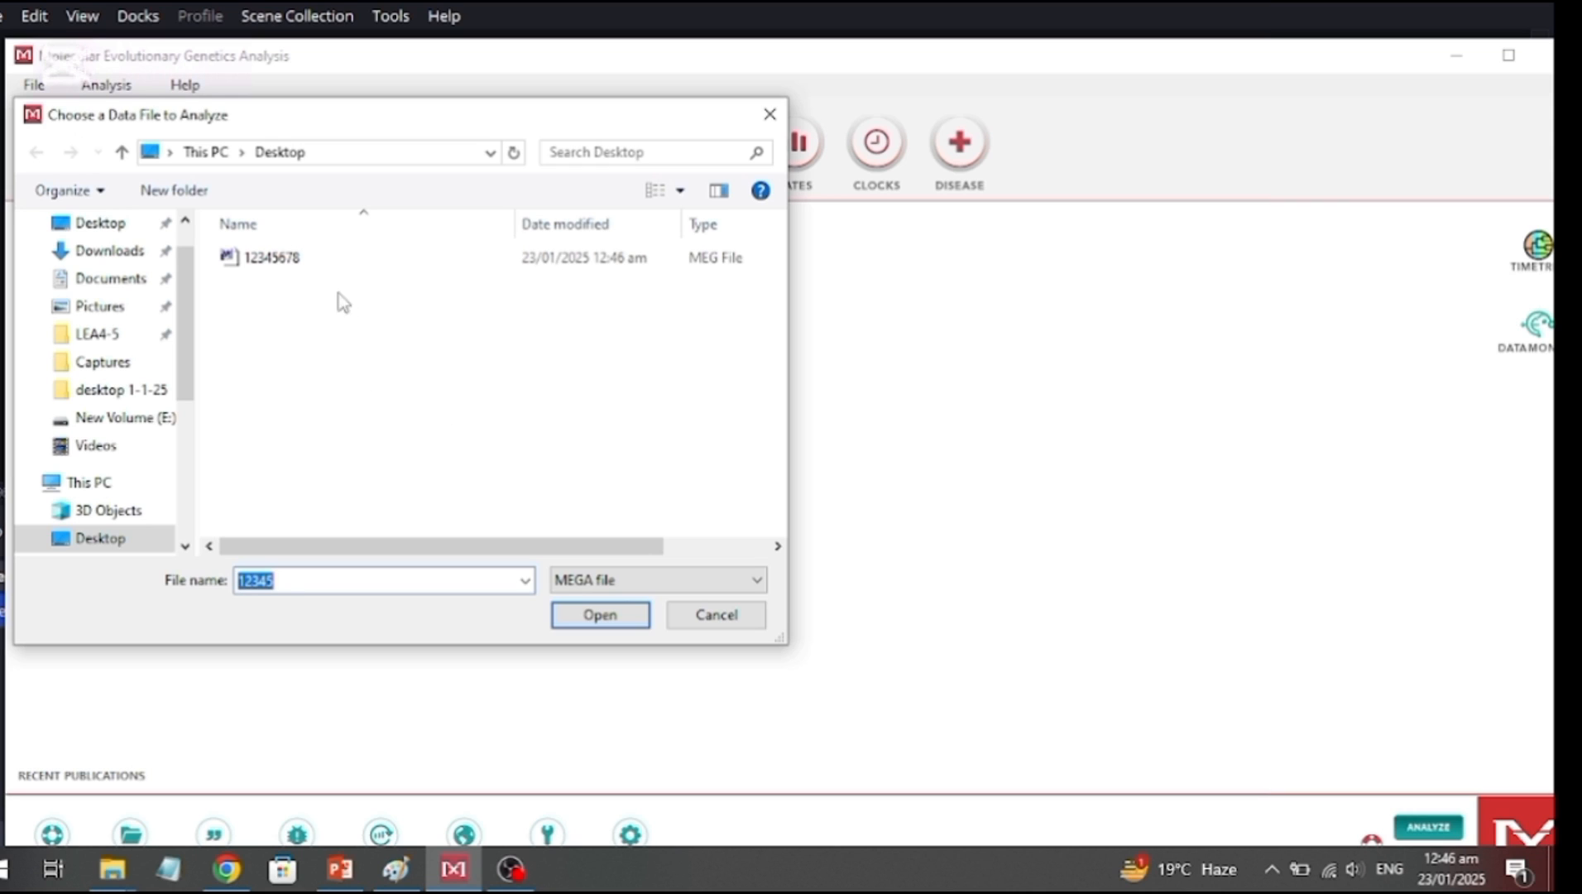
{"action": "left_click", "coordinate": [325, 263]}
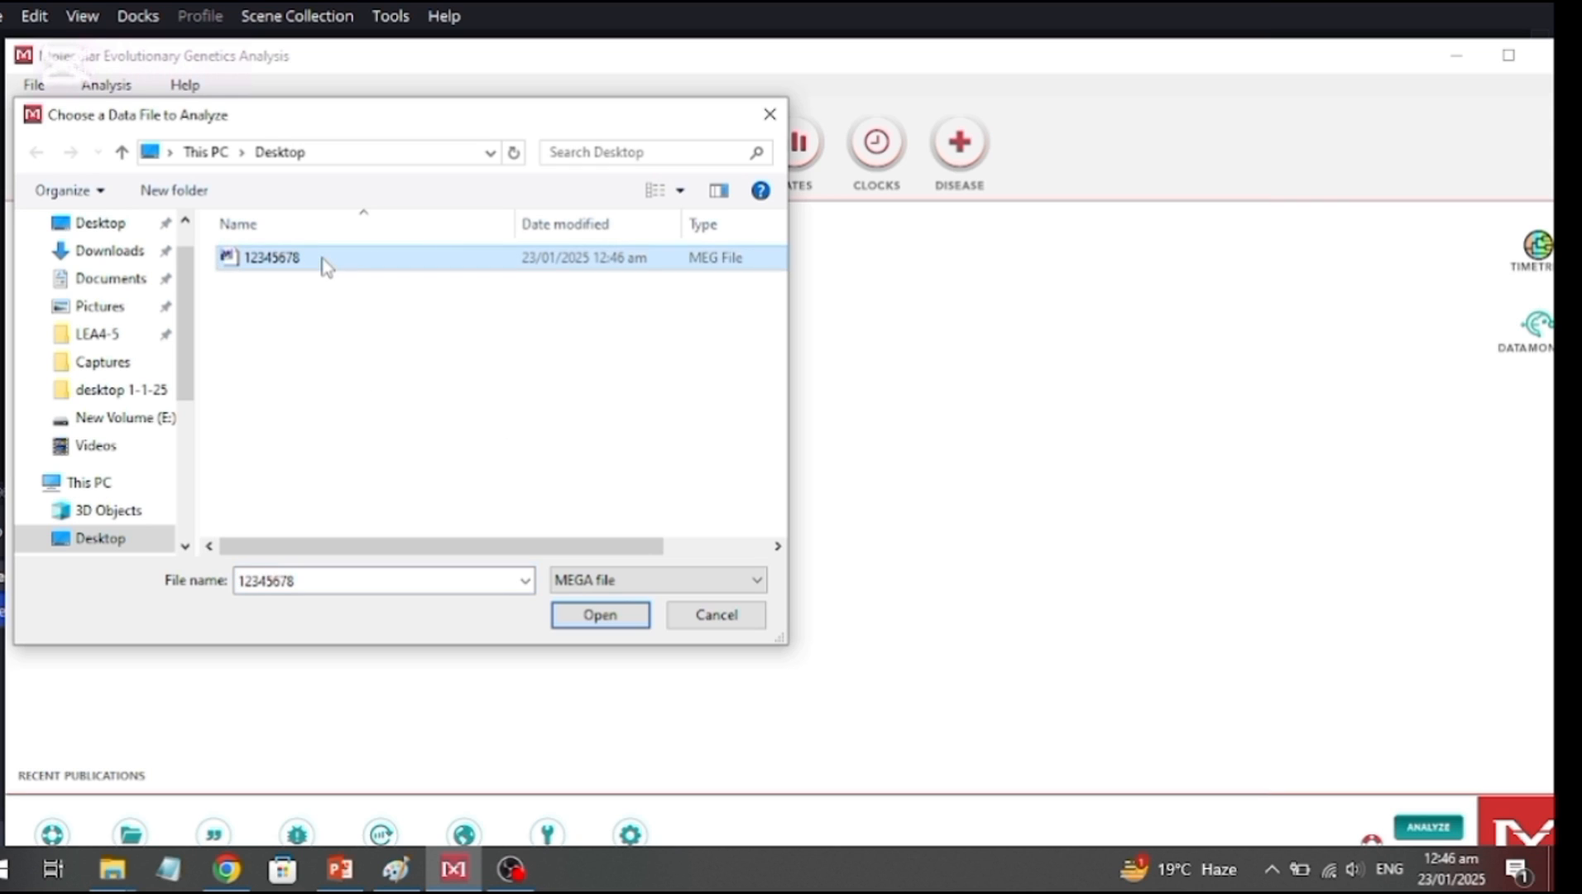
{"action": "left_click", "coordinate": [591, 621]}
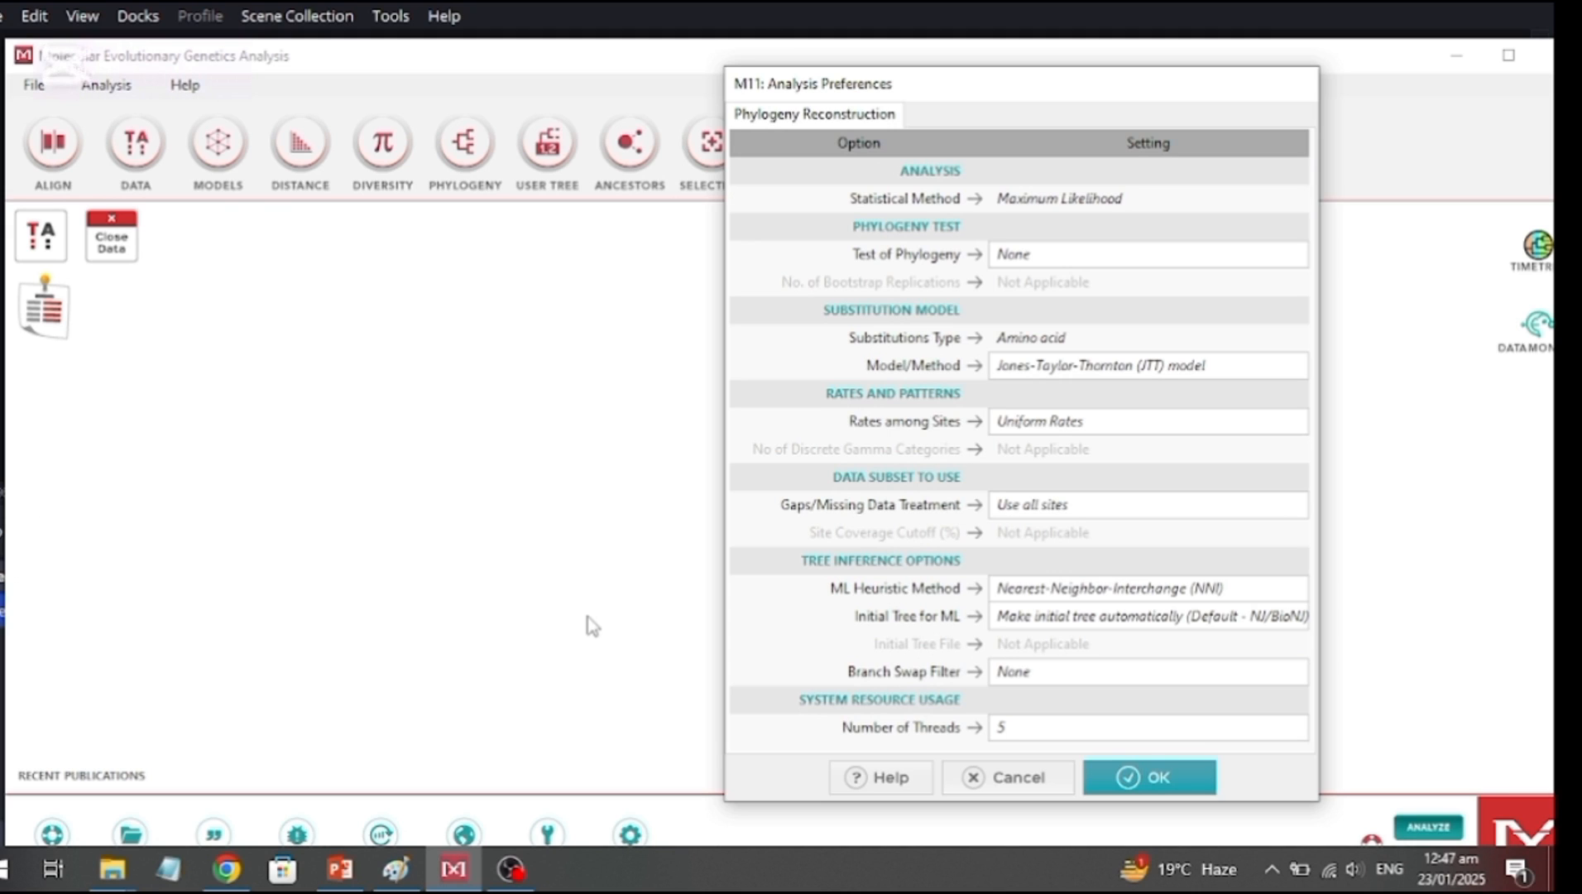
{"action": "left_click", "coordinate": [1167, 788]}
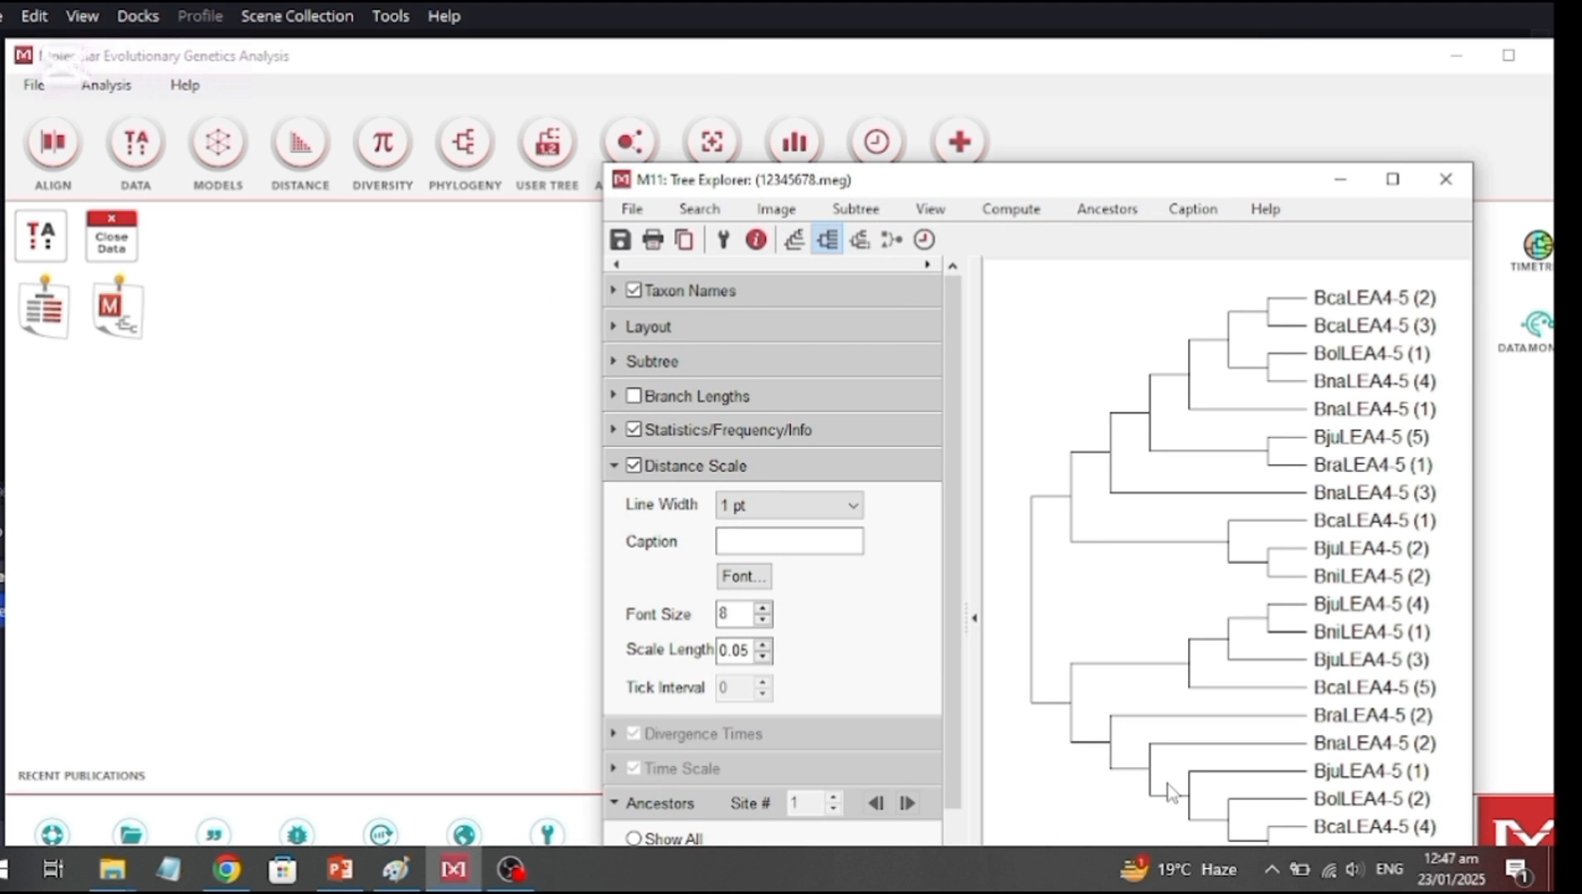
Maximize the Tree Explorer window and switch the tree from topology-only display to branches drawn to scale.
{"action": "left_click", "coordinate": [1393, 179]}
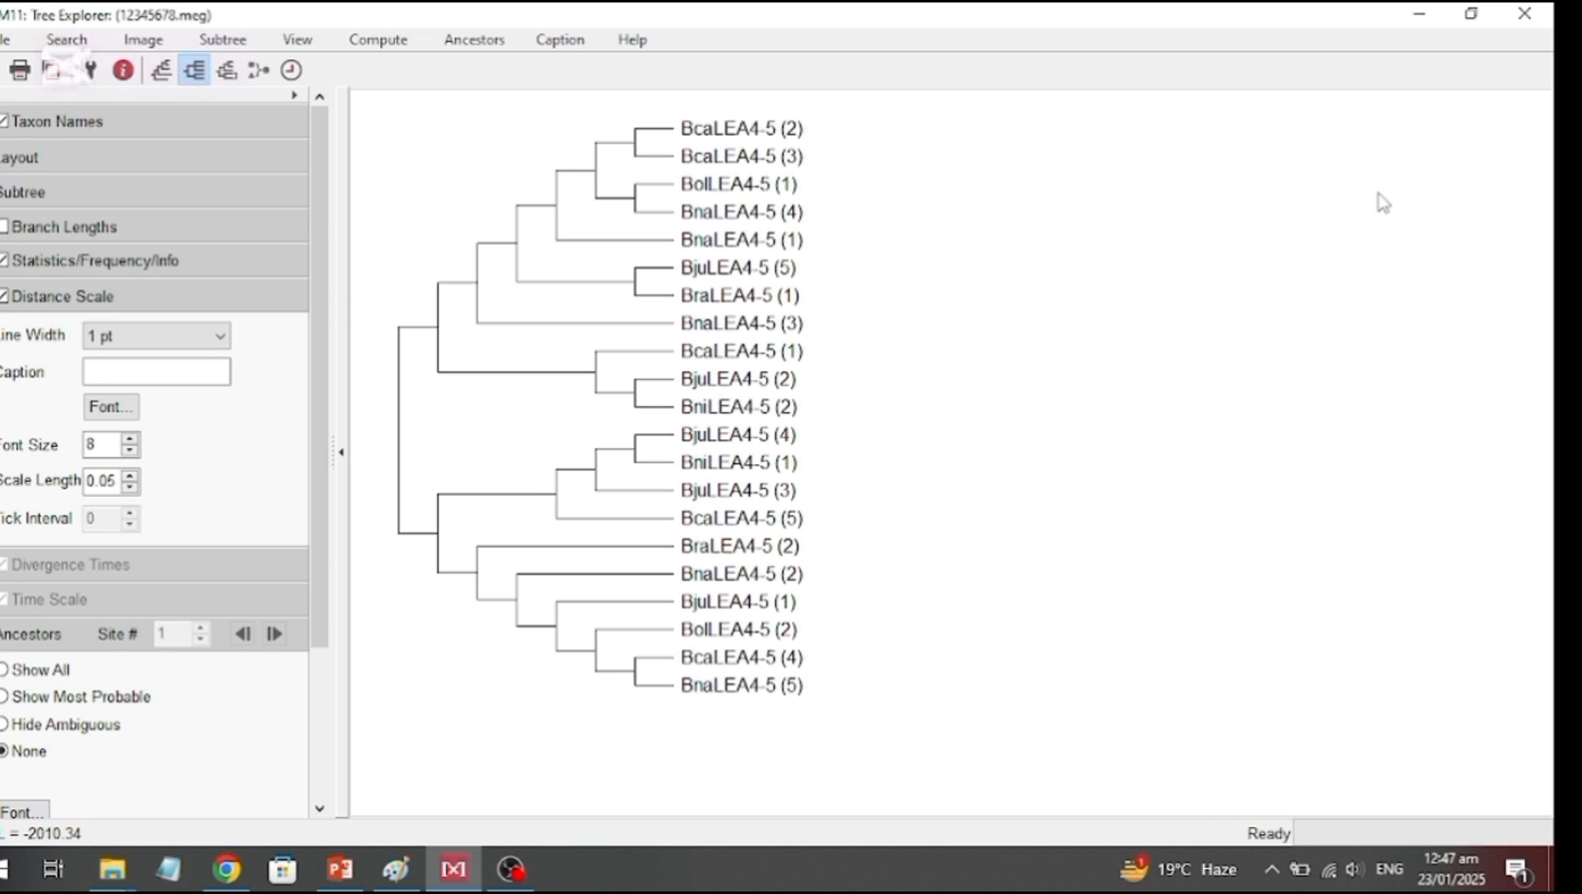
{"action": "left_click", "coordinate": [197, 73]}
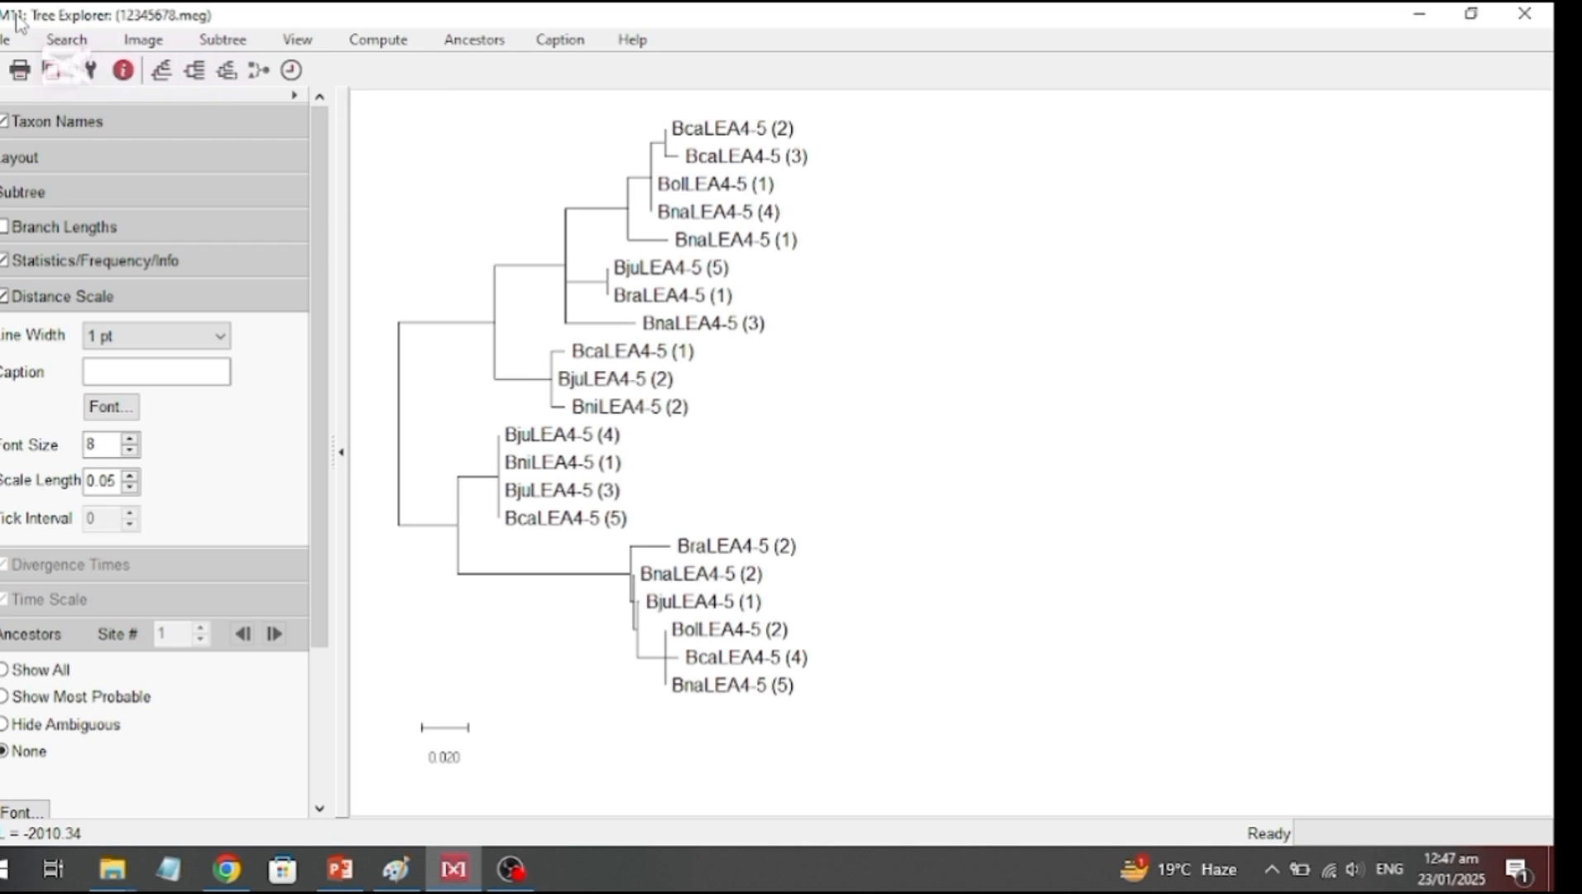
Export the current tree in Newick format with the default options, leaving branch lengths out.
{"action": "left_click", "coordinate": [11, 43]}
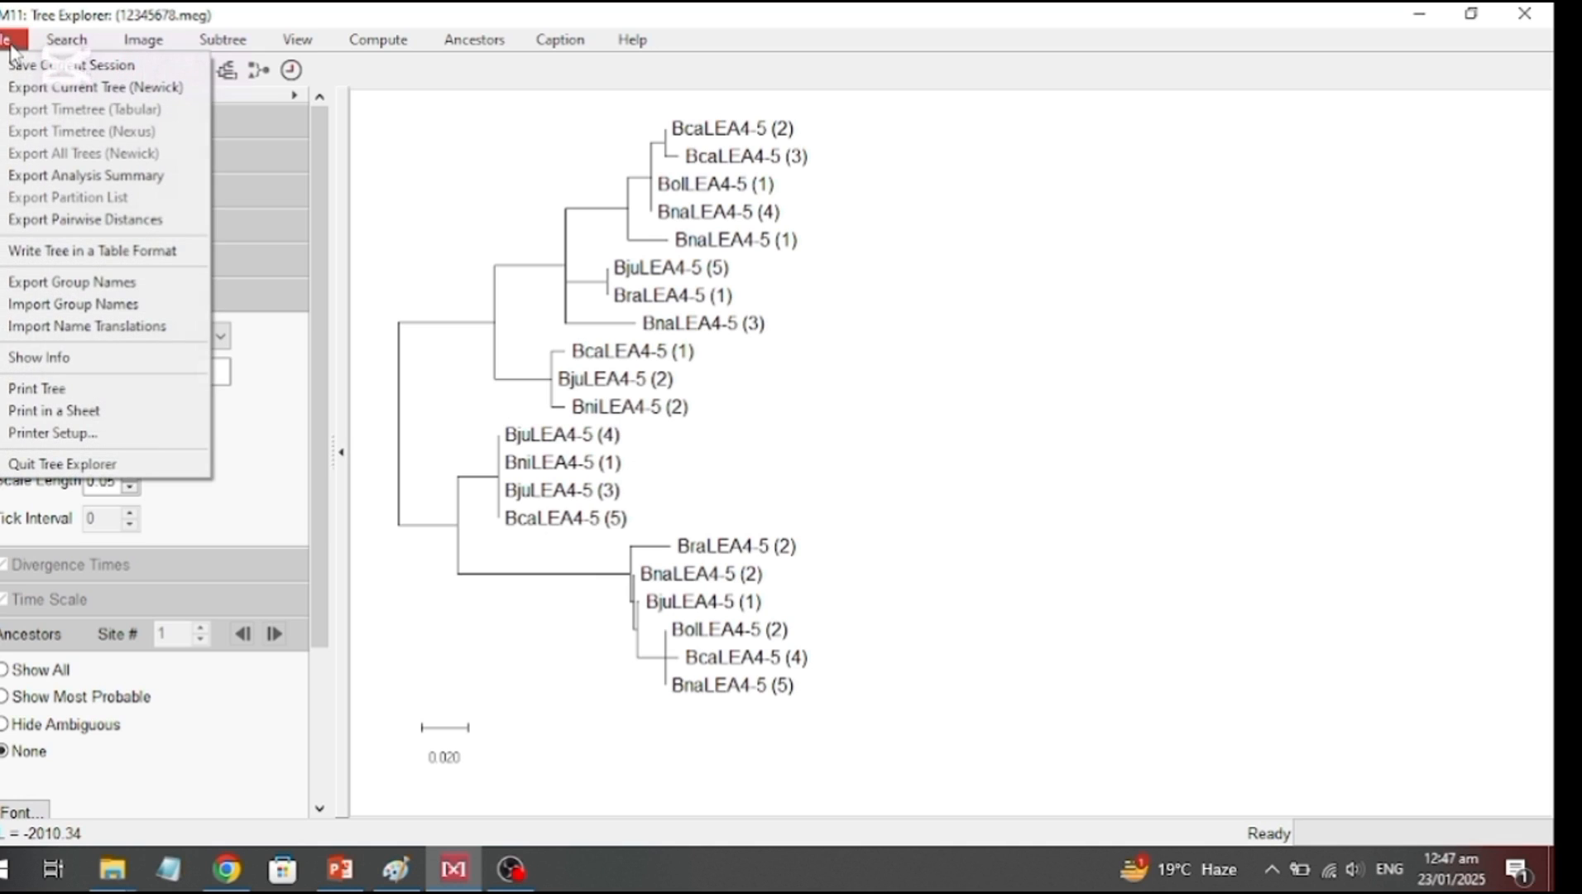
{"action": "left_click", "coordinate": [40, 90]}
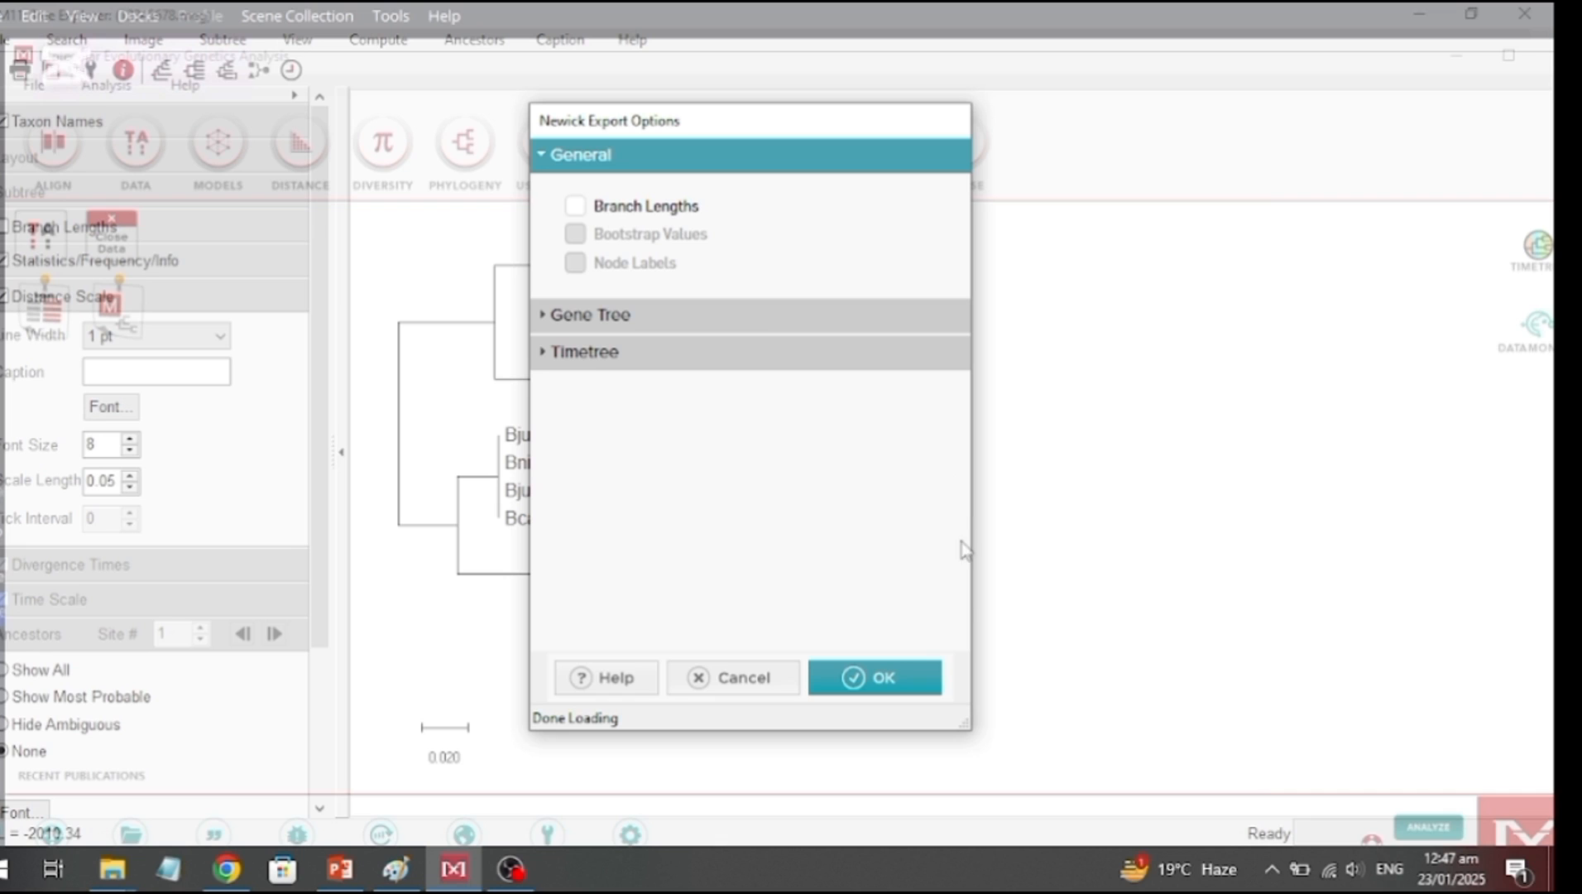
{"action": "left_click", "coordinate": [931, 686]}
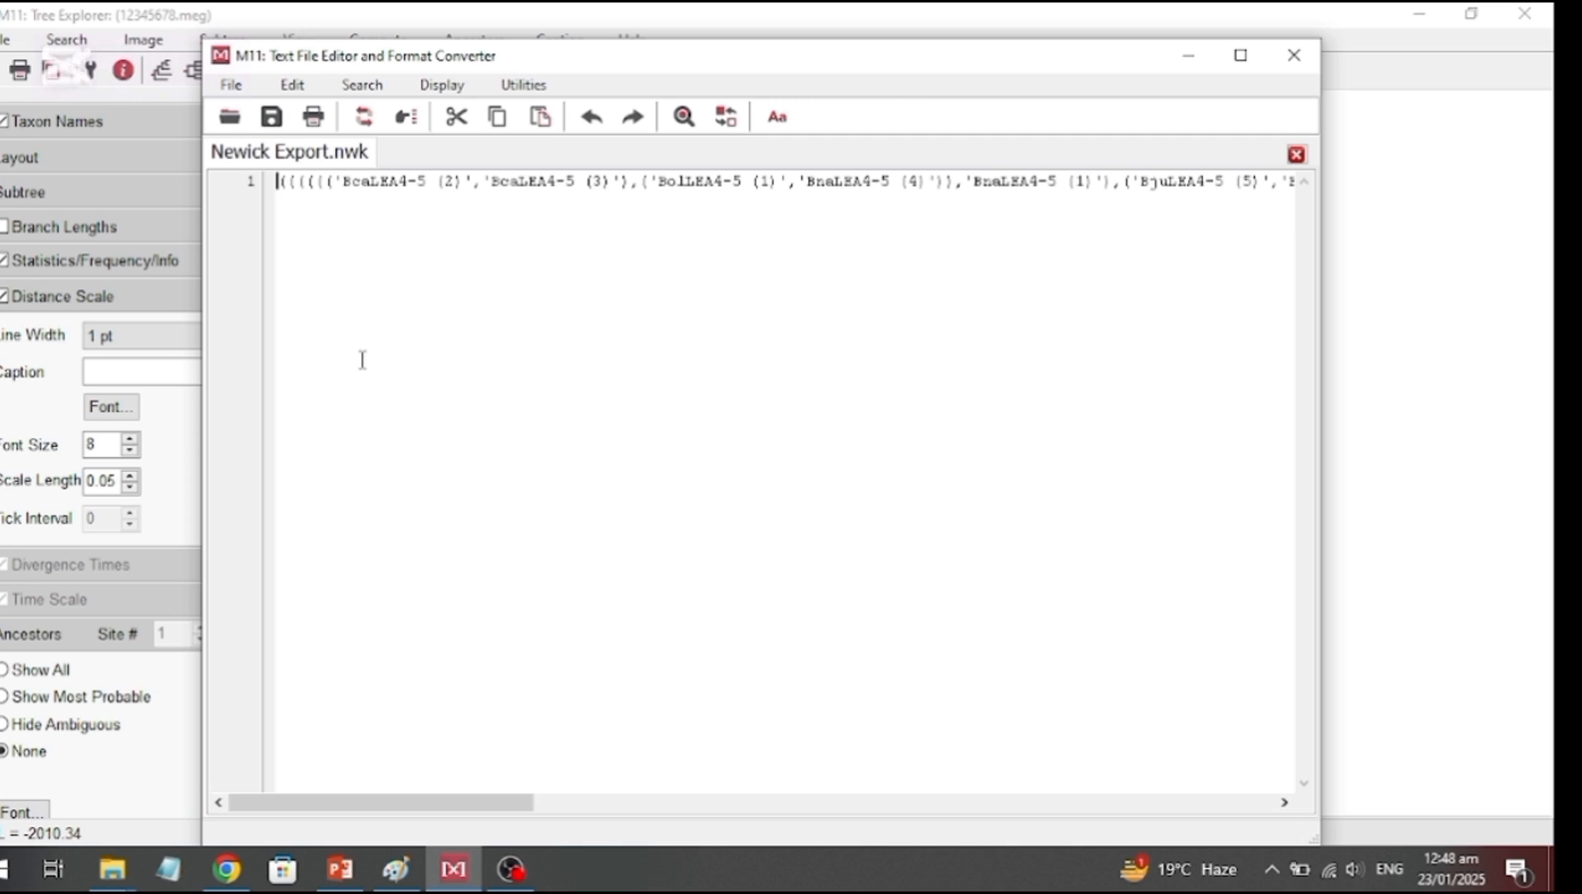
Save the exported Newick text on the Desktop as 123456789 and close the text editor.
{"action": "left_click", "coordinate": [231, 84]}
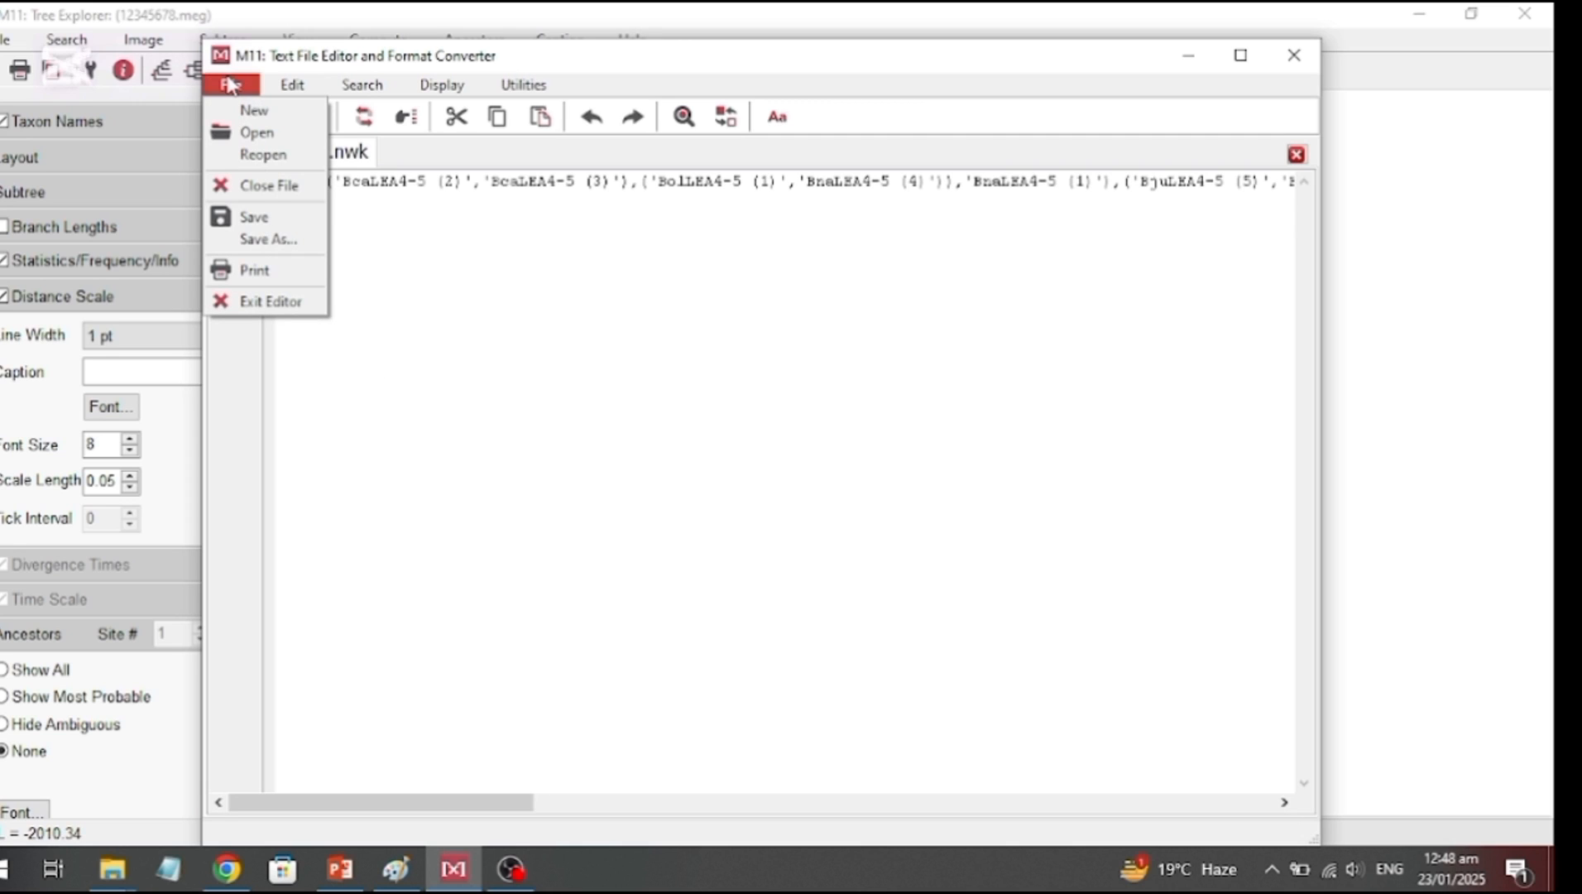
{"action": "left_click", "coordinate": [268, 240]}
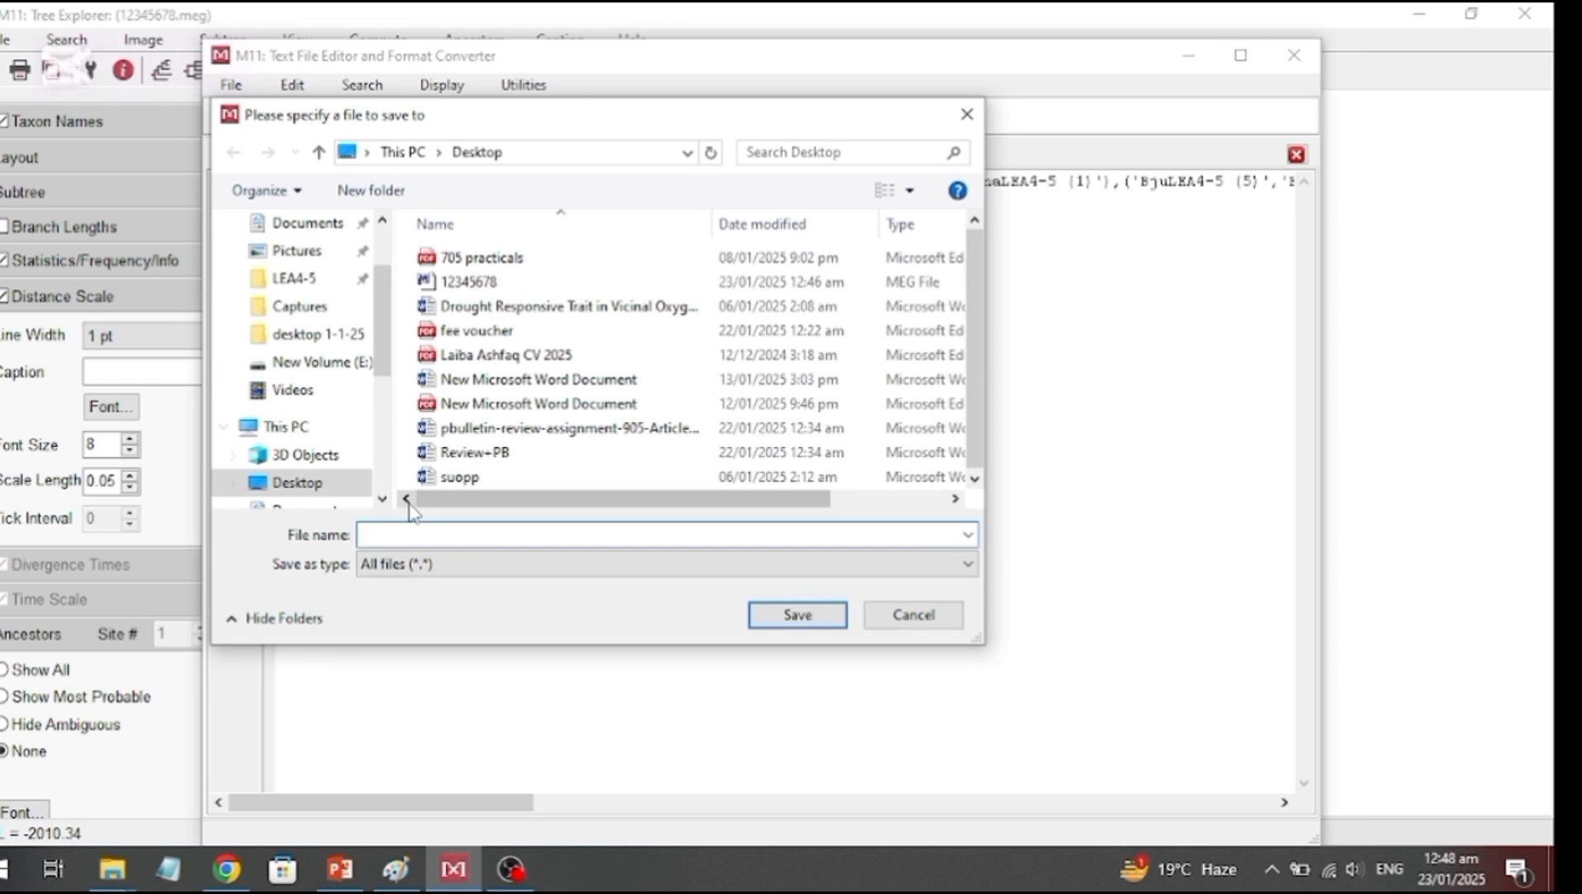
{"action": "type", "text": "12345"}
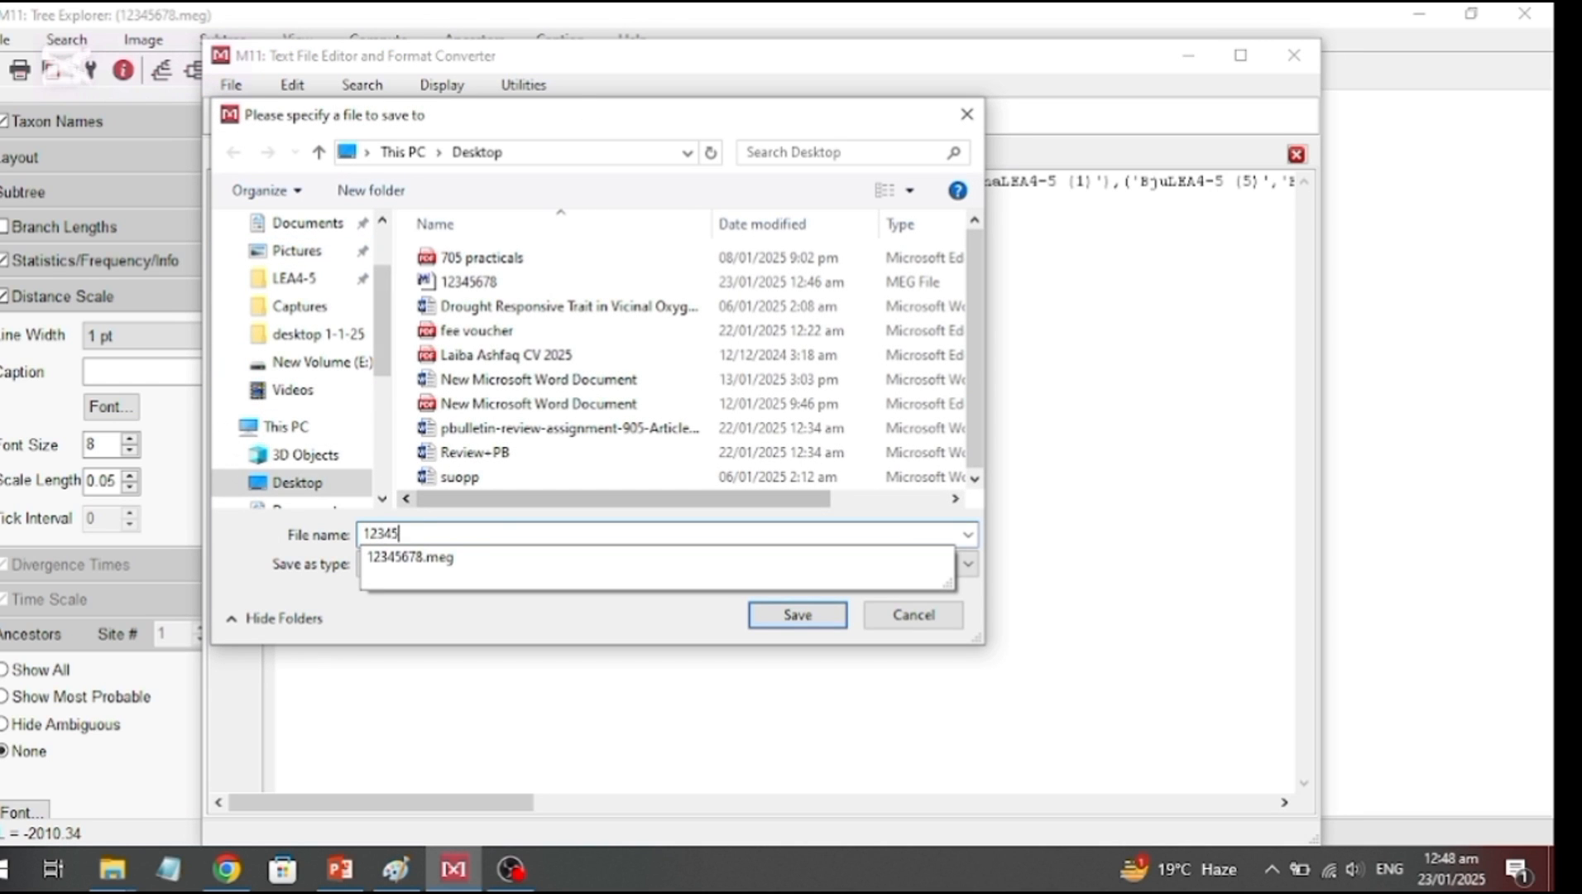
{"action": "type", "text": "6789"}
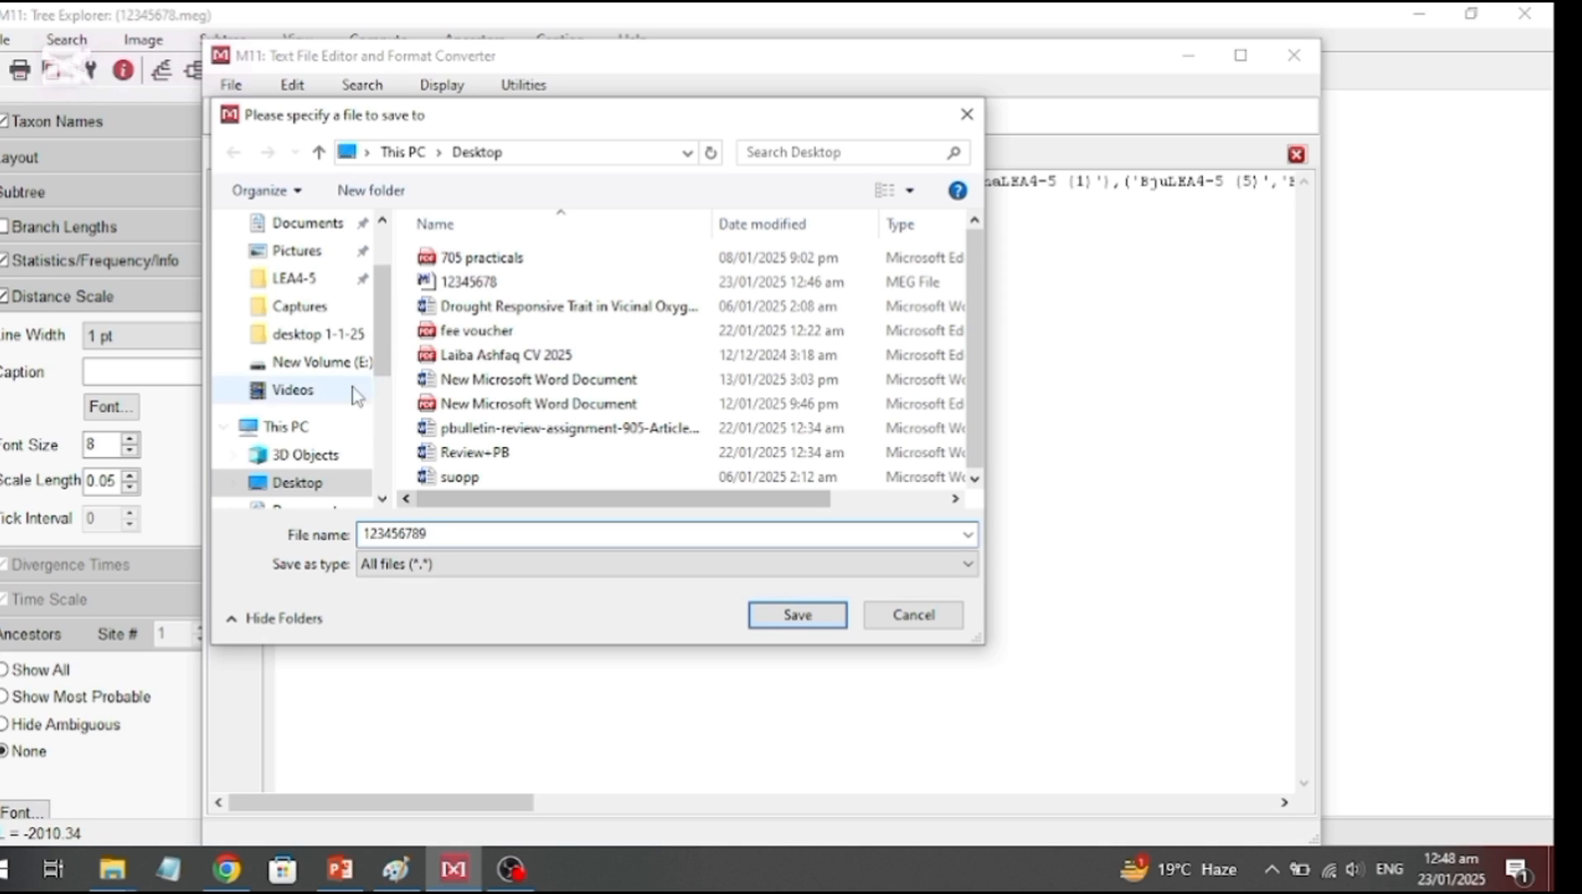
{"action": "scroll", "coordinate": [340, 261], "scroll_direction": "up", "scroll_amount": 3}
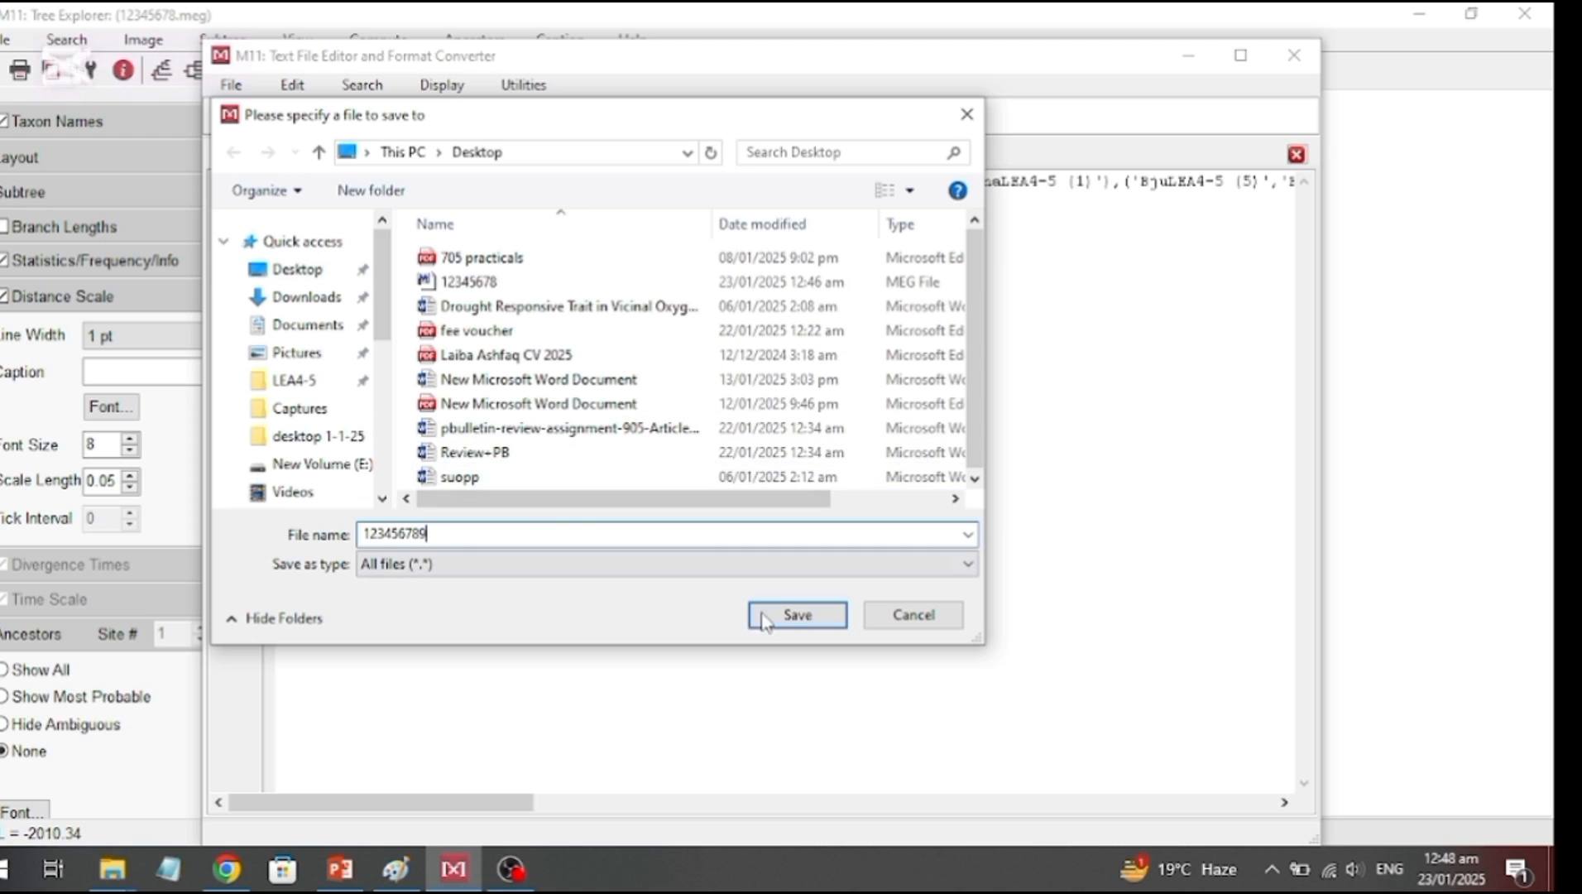
{"action": "left_click", "coordinate": [790, 617]}
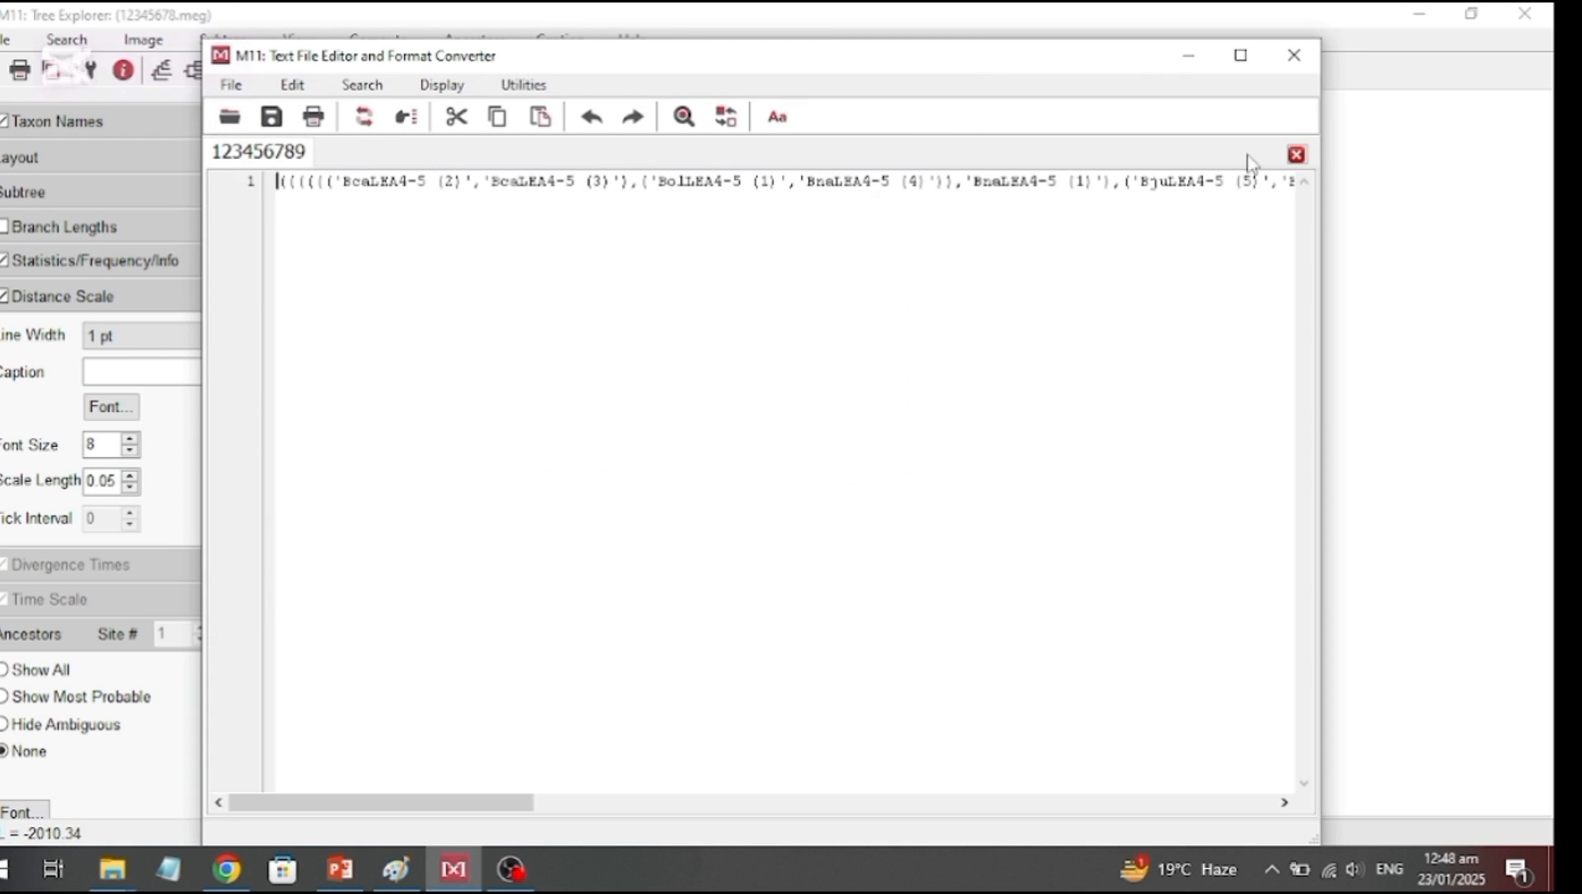
{"action": "left_click", "coordinate": [1295, 55]}
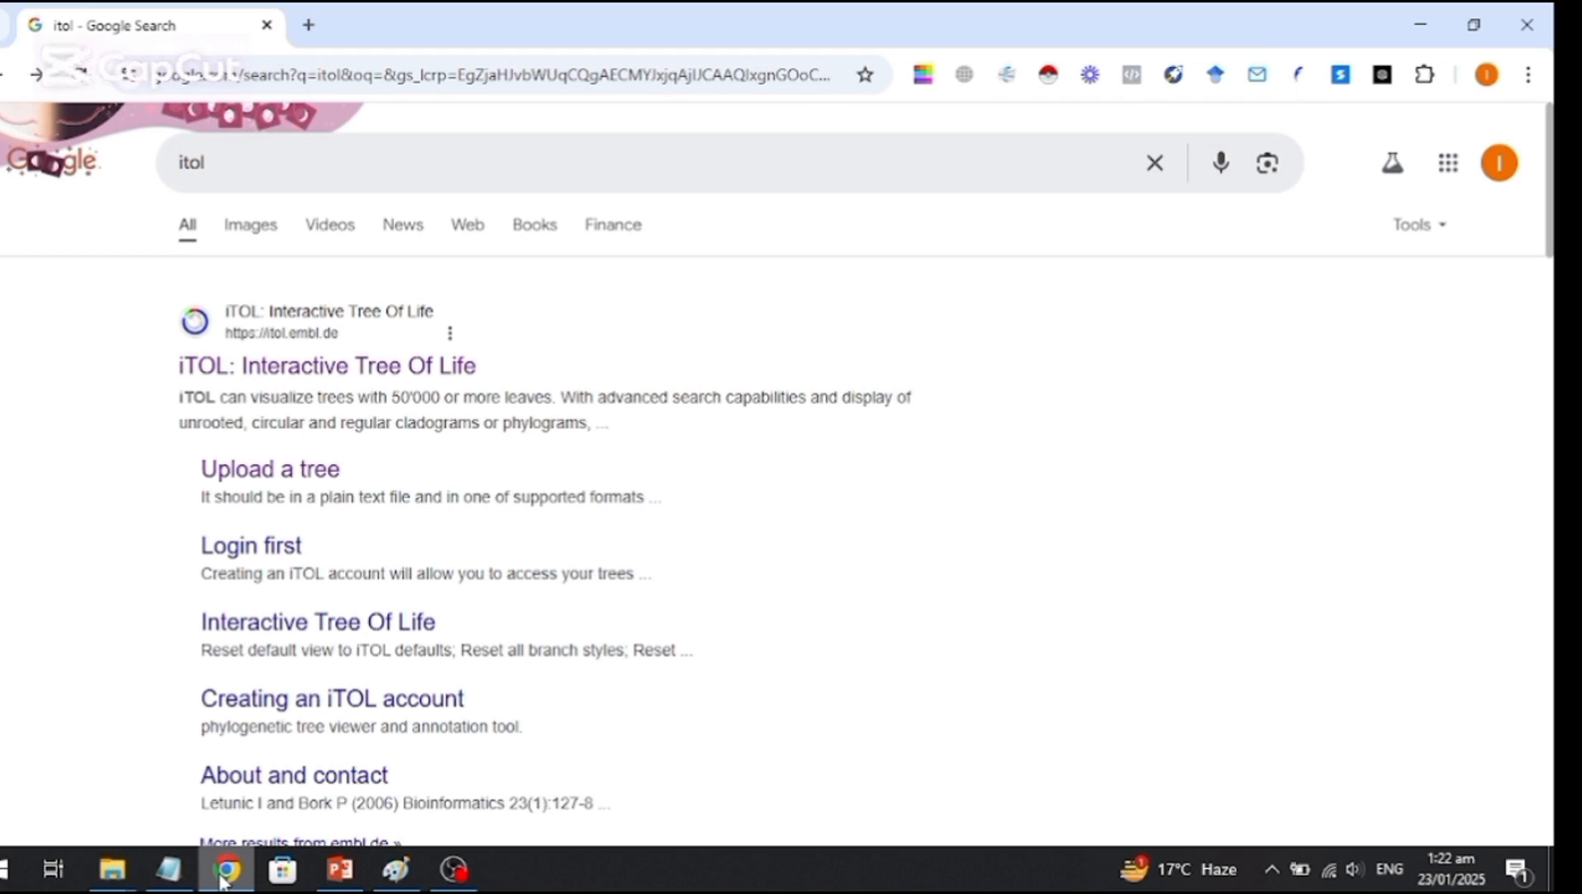
Open the iTOL website from the Google results in Chrome and go to its form for uploading a new tree.
{"action": "left_click", "coordinate": [392, 375]}
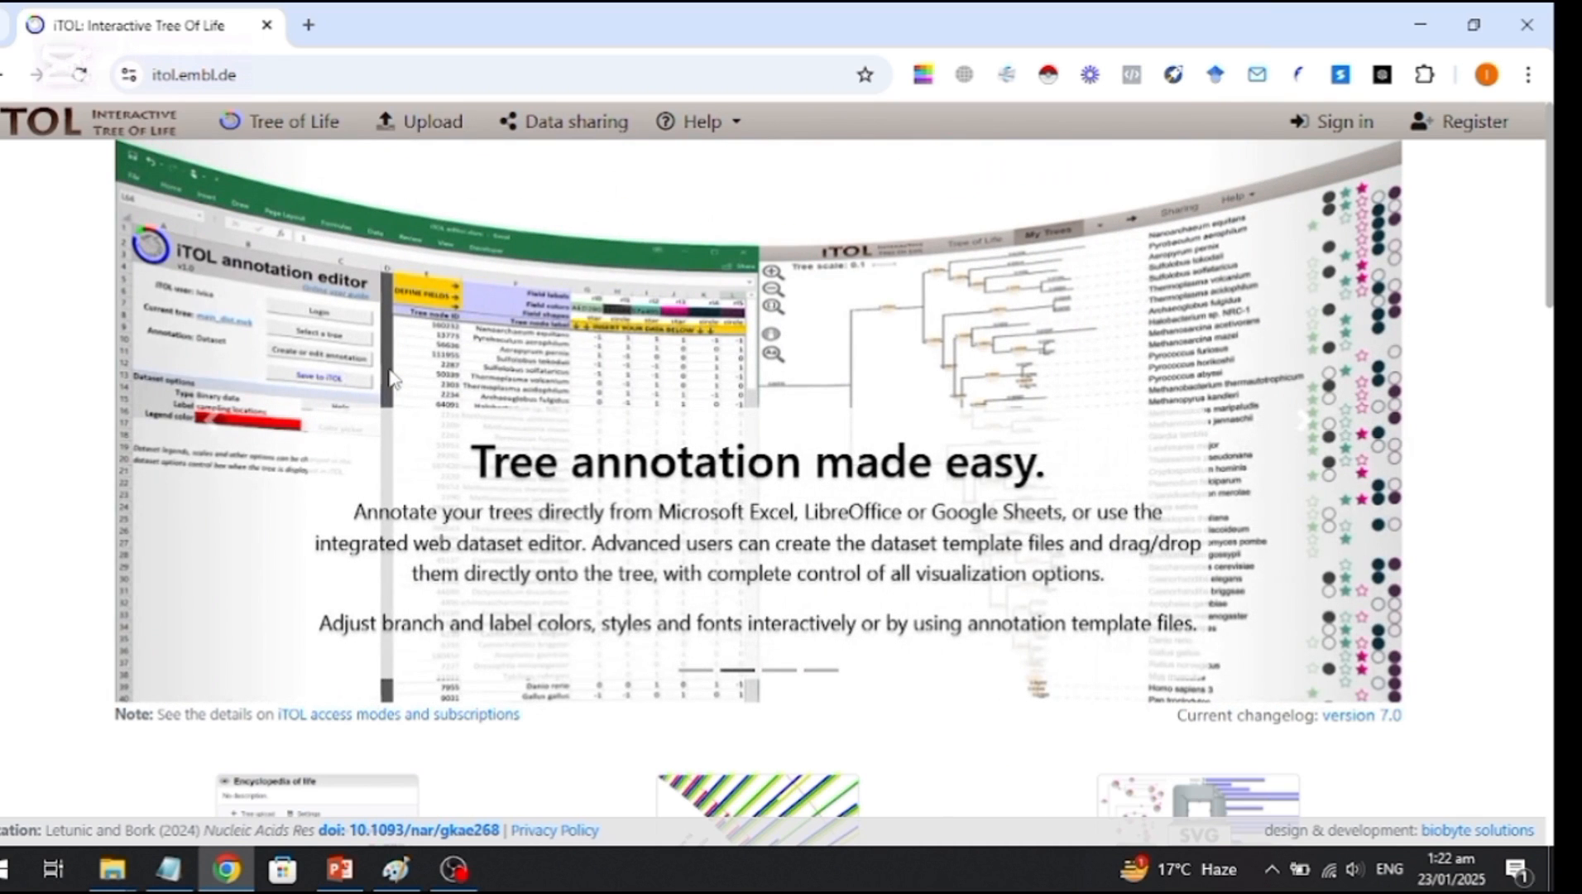
{"action": "left_click", "coordinate": [445, 138]}
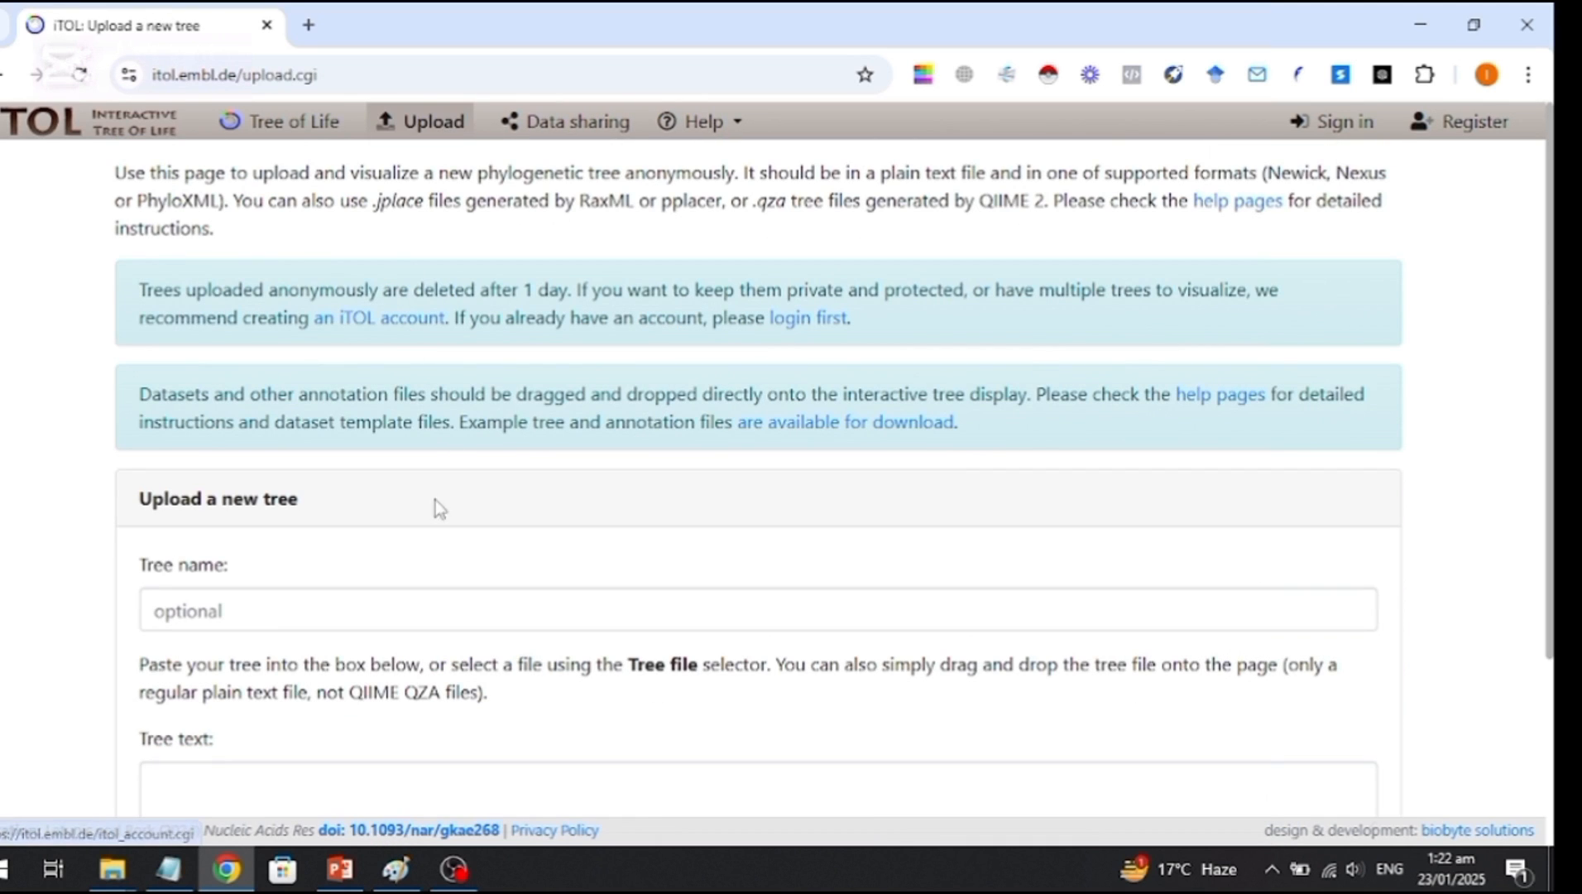
{"action": "scroll", "coordinate": [418, 565], "scroll_direction": "down", "scroll_amount": 3}
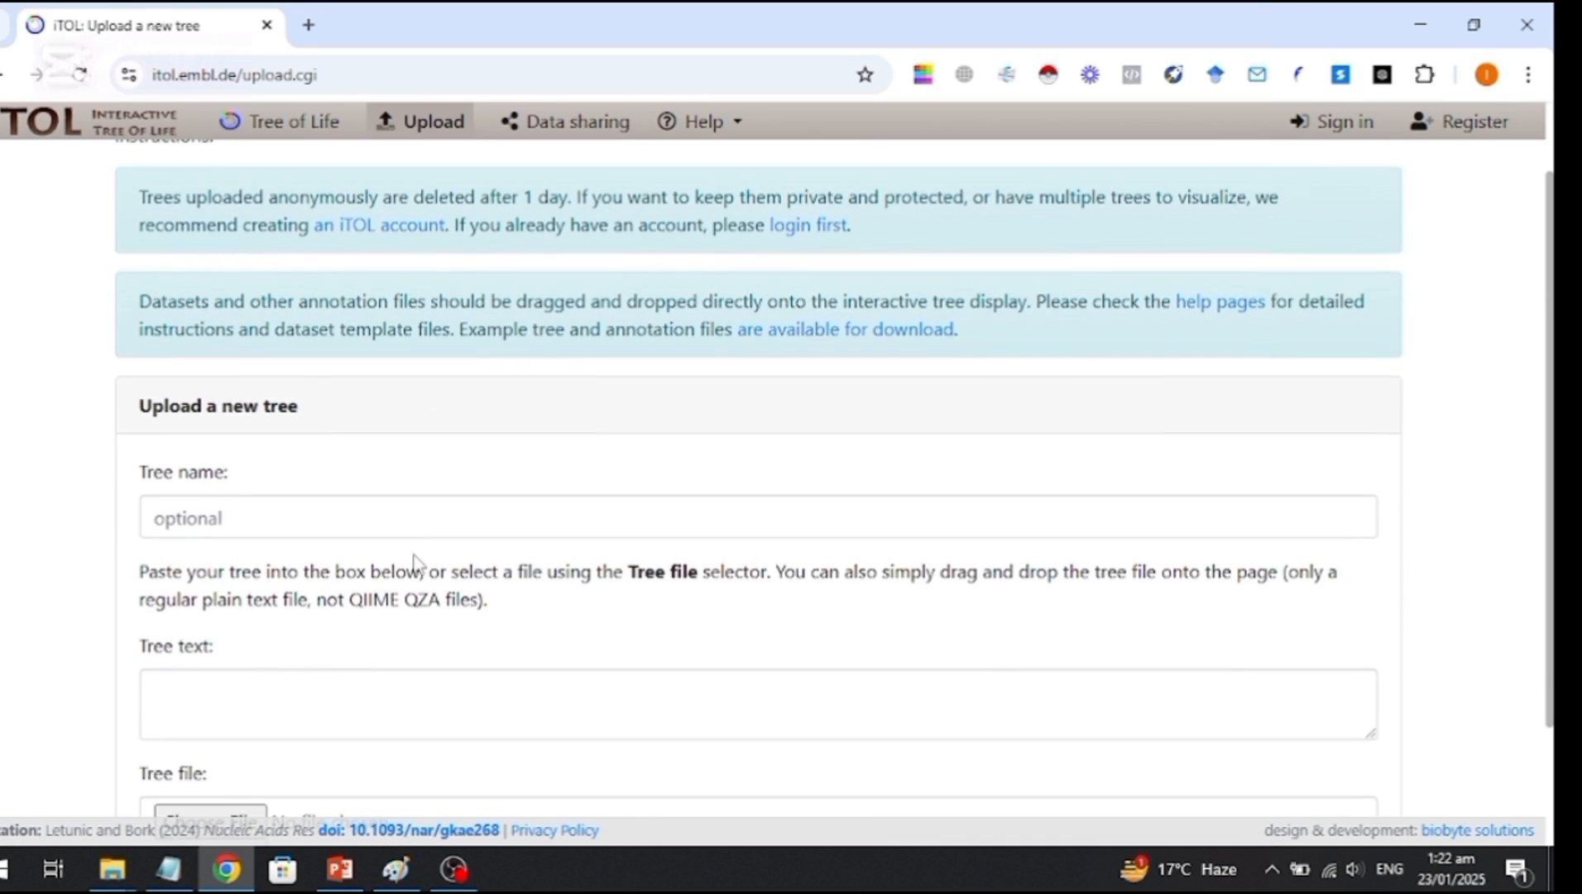
{"action": "scroll", "coordinate": [418, 565], "scroll_direction": "down", "scroll_amount": 1}
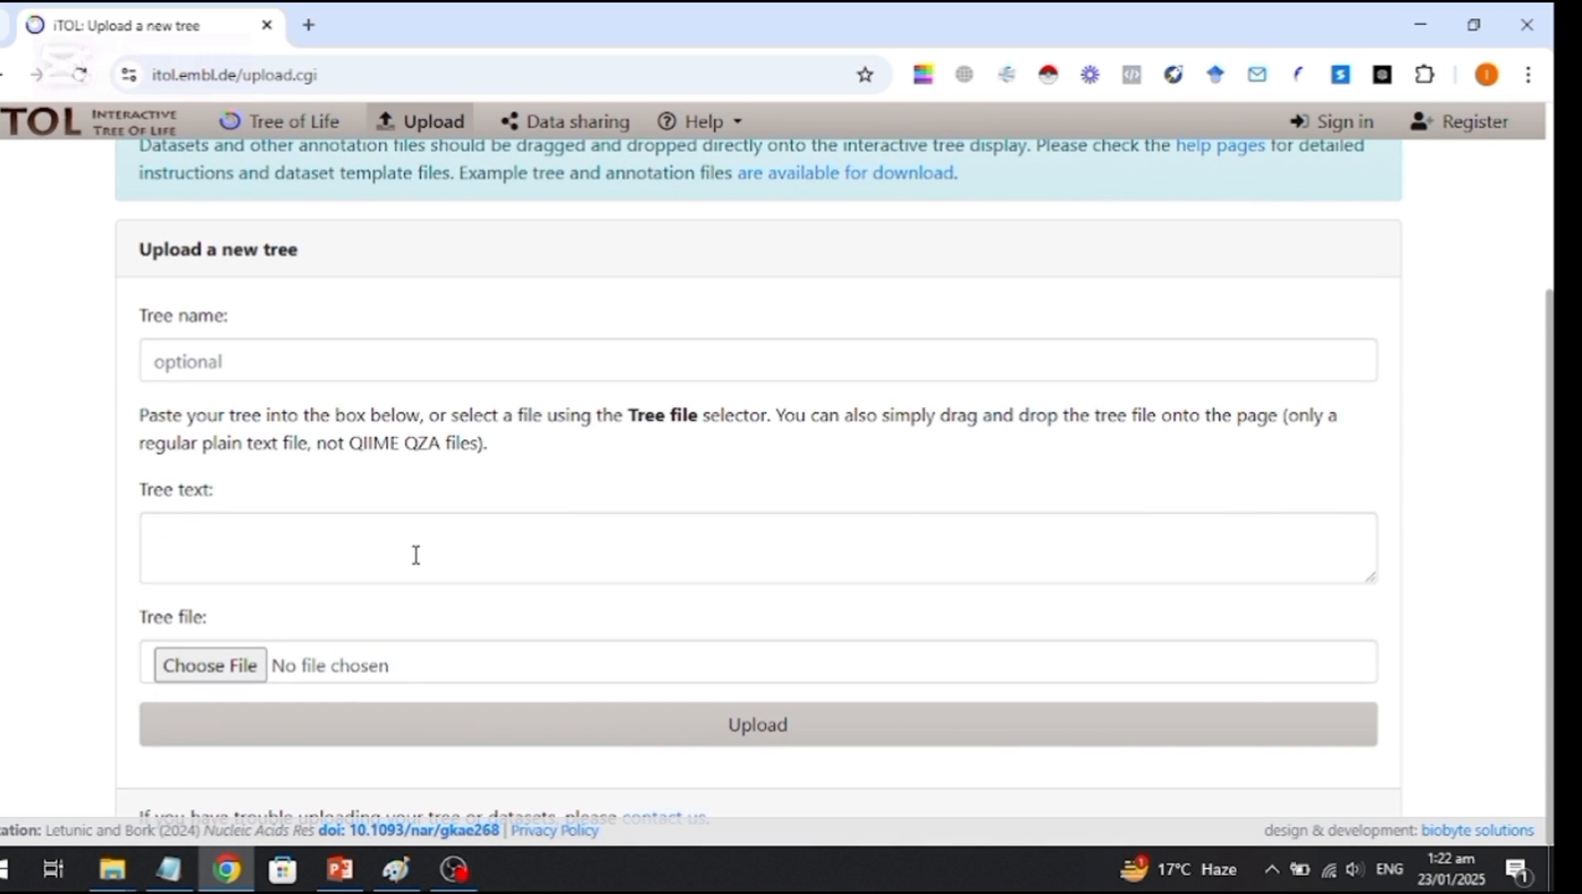
Upload the 123456789 tree file from the desktop 1-1-25 folder to iTOL.
{"action": "left_click", "coordinate": [416, 556]}
{"action": "left_click", "coordinate": [244, 669]}
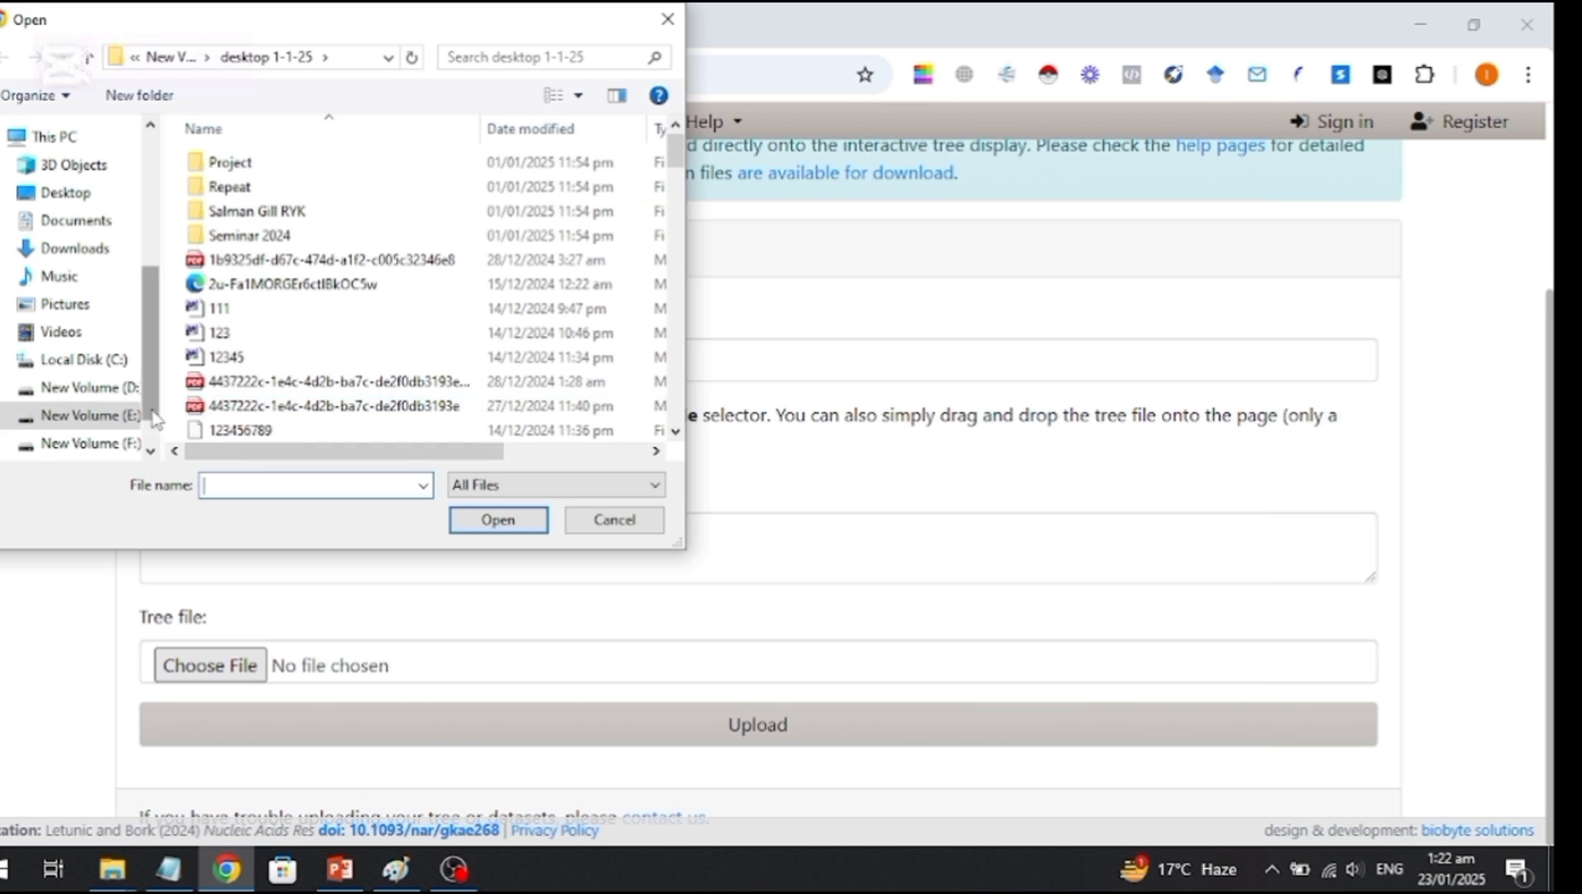
{"action": "left_click", "coordinate": [299, 431]}
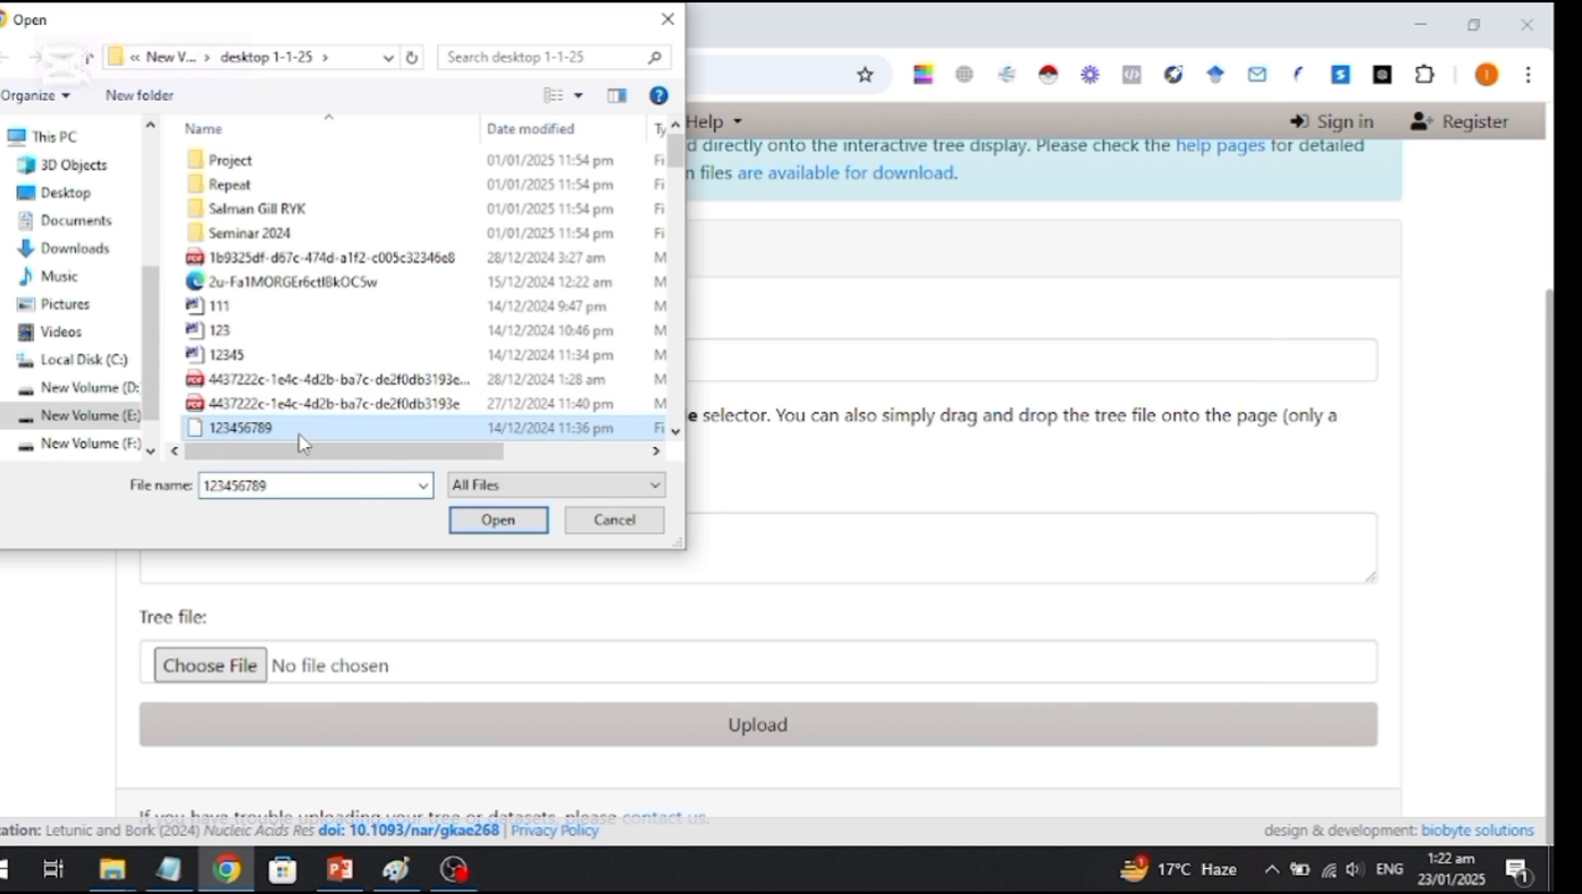
{"action": "left_click", "coordinate": [497, 519]}
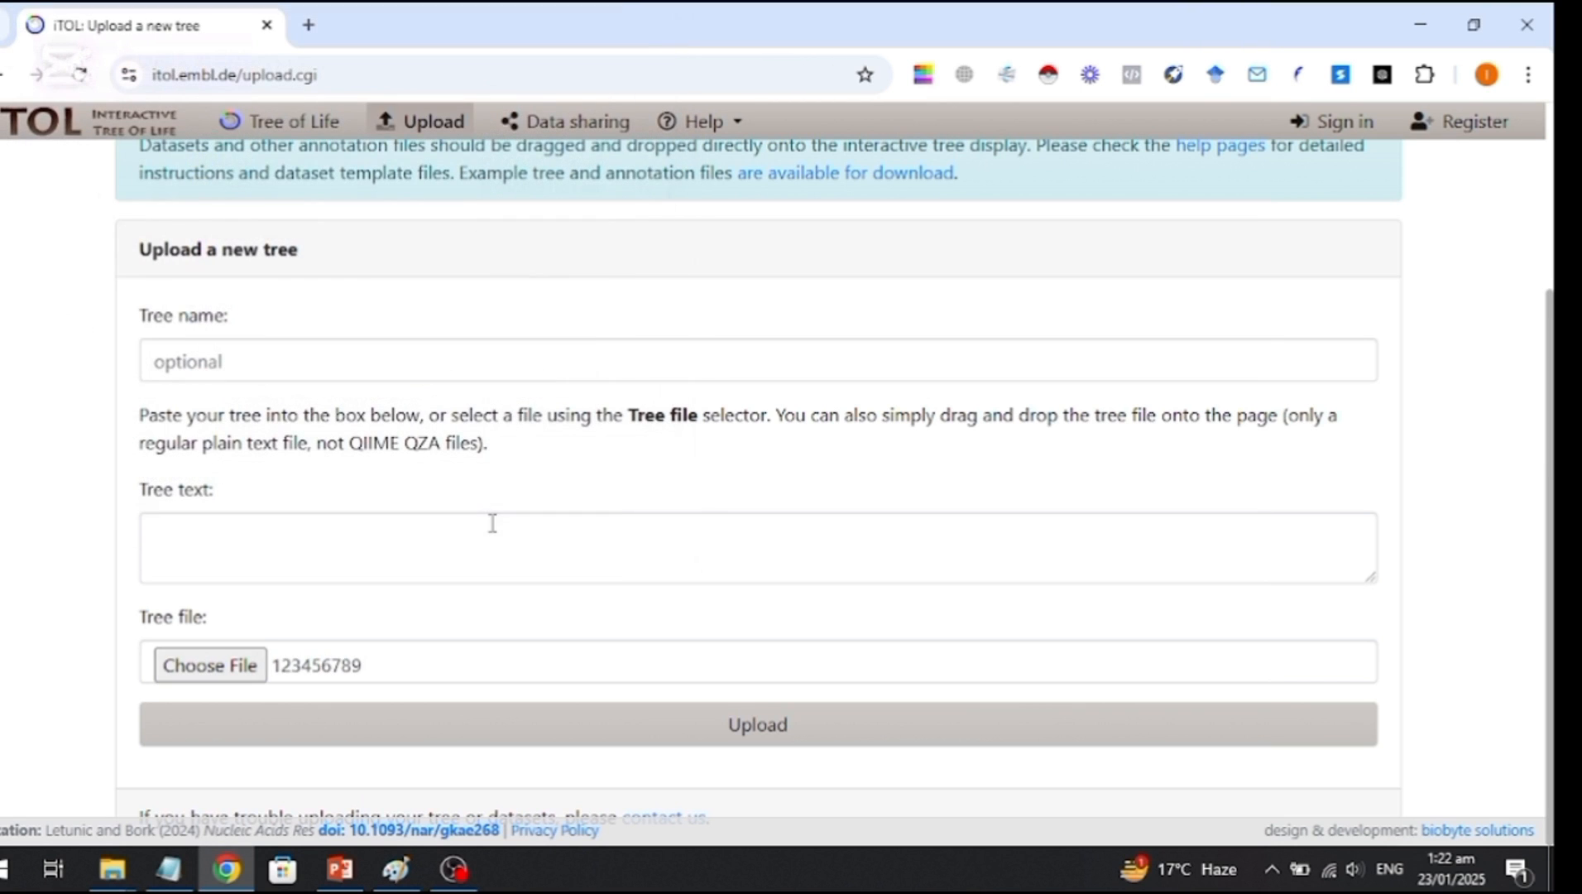
{"action": "left_click", "coordinate": [692, 720]}
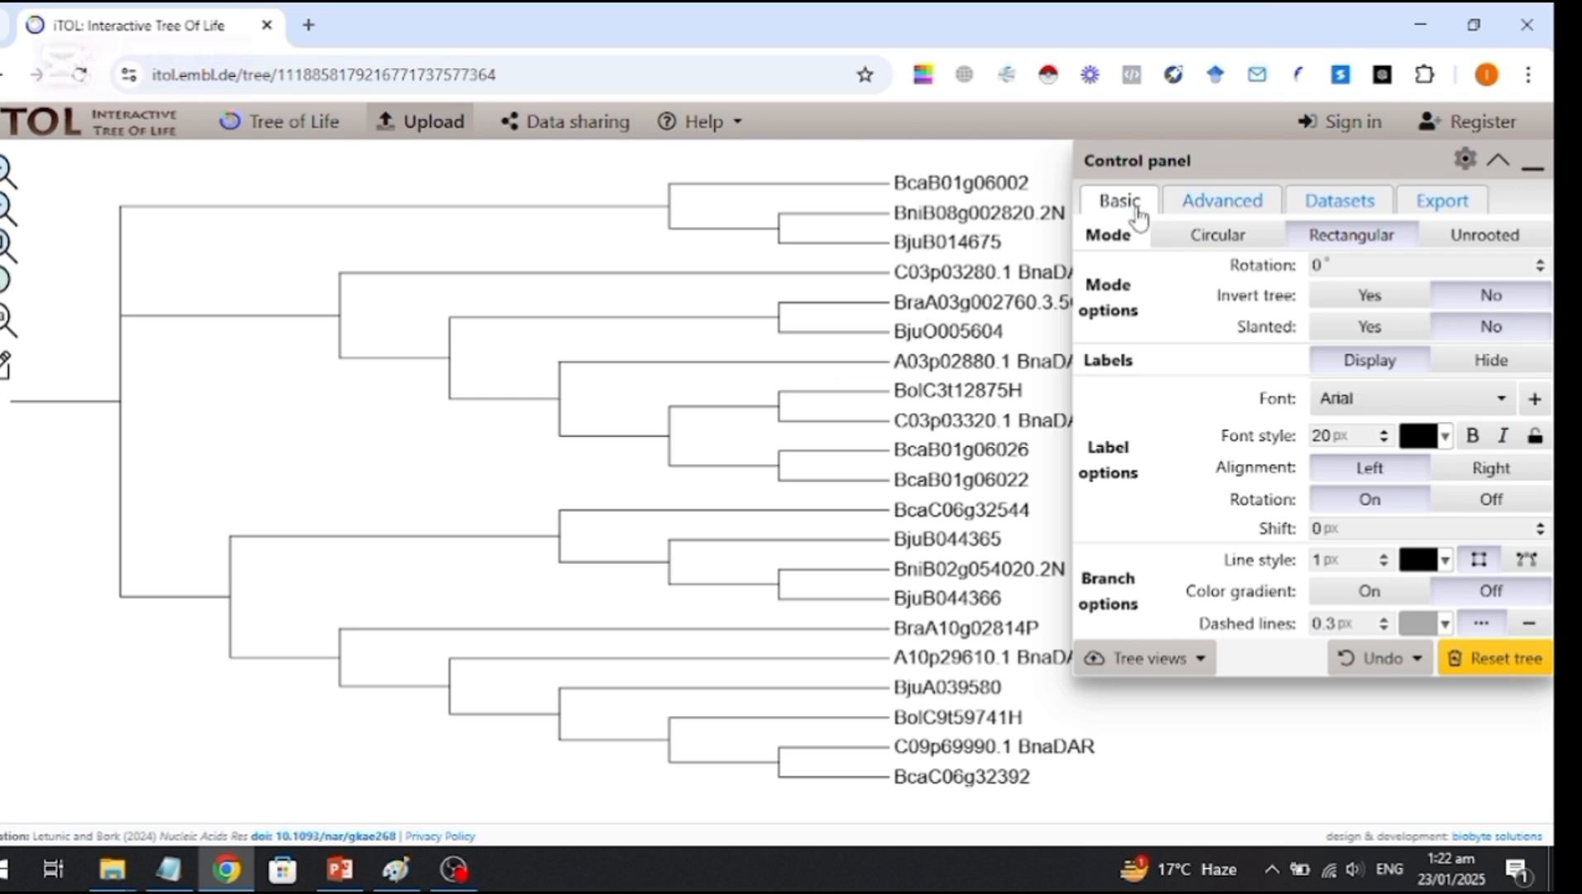
Compare the circular, rectangular and unrooted display modes of the tree and settle on circular.
{"action": "left_click", "coordinate": [1185, 240]}
{"action": "left_click", "coordinate": [1312, 242]}
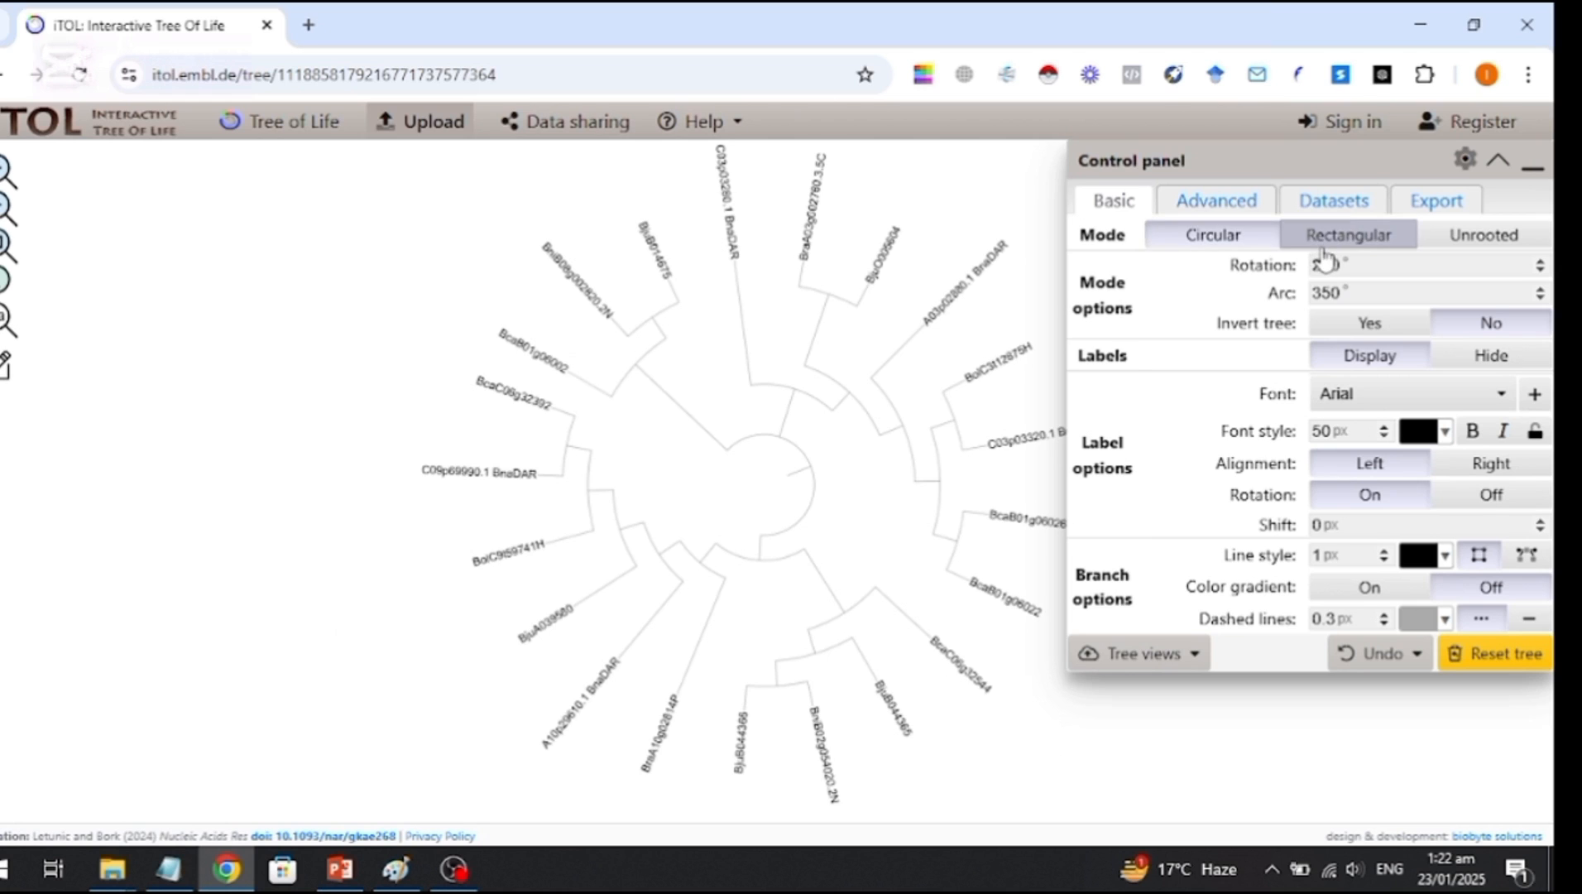
{"action": "left_click", "coordinate": [1430, 240]}
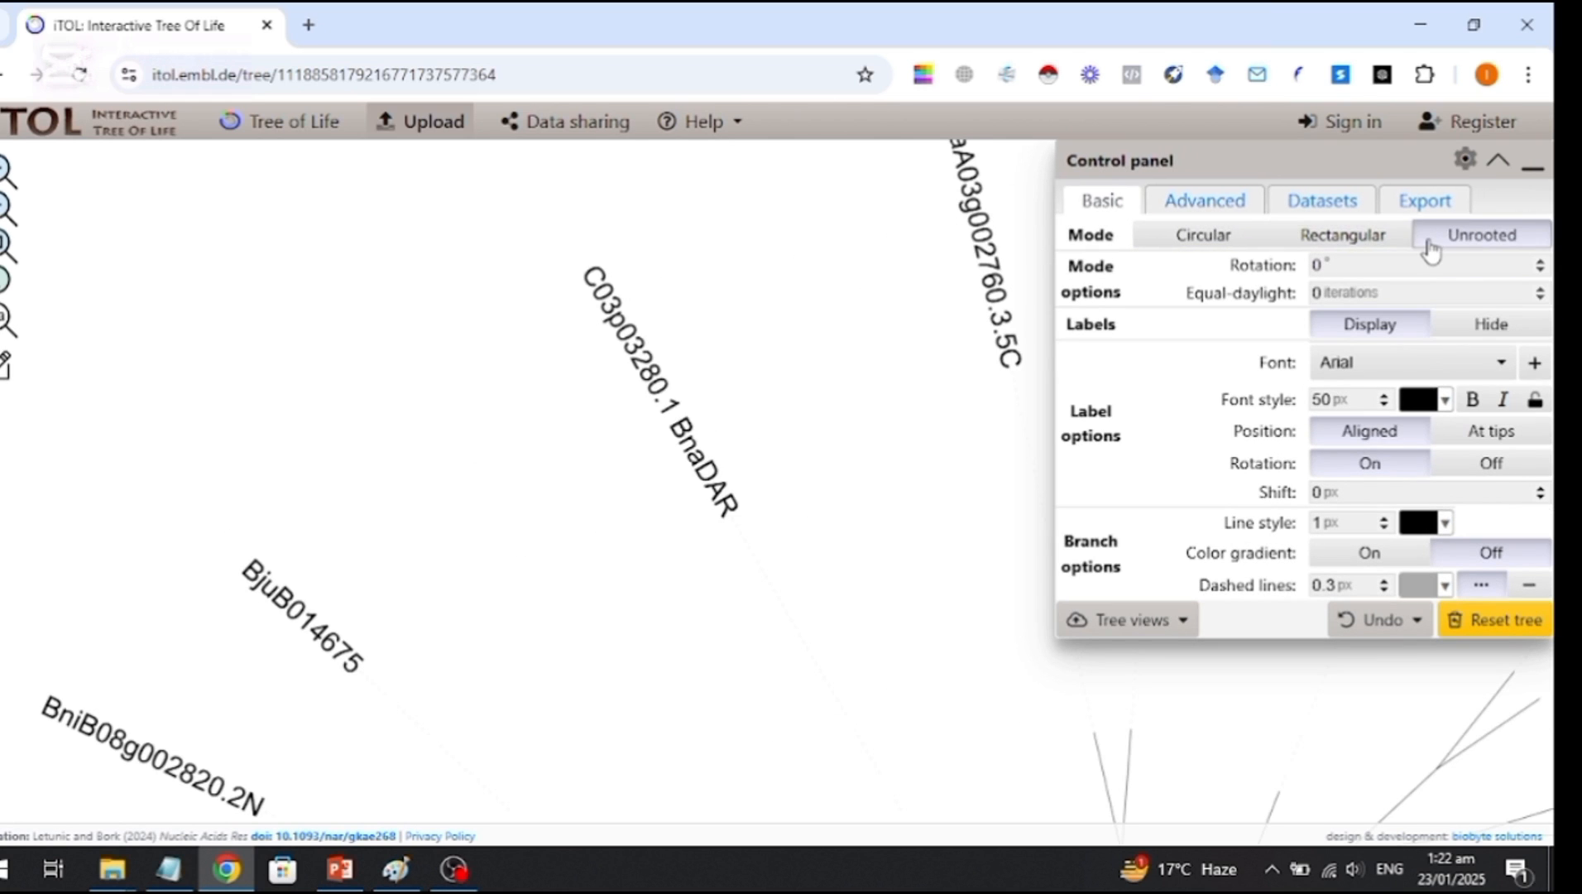
{"action": "left_click", "coordinate": [1241, 241]}
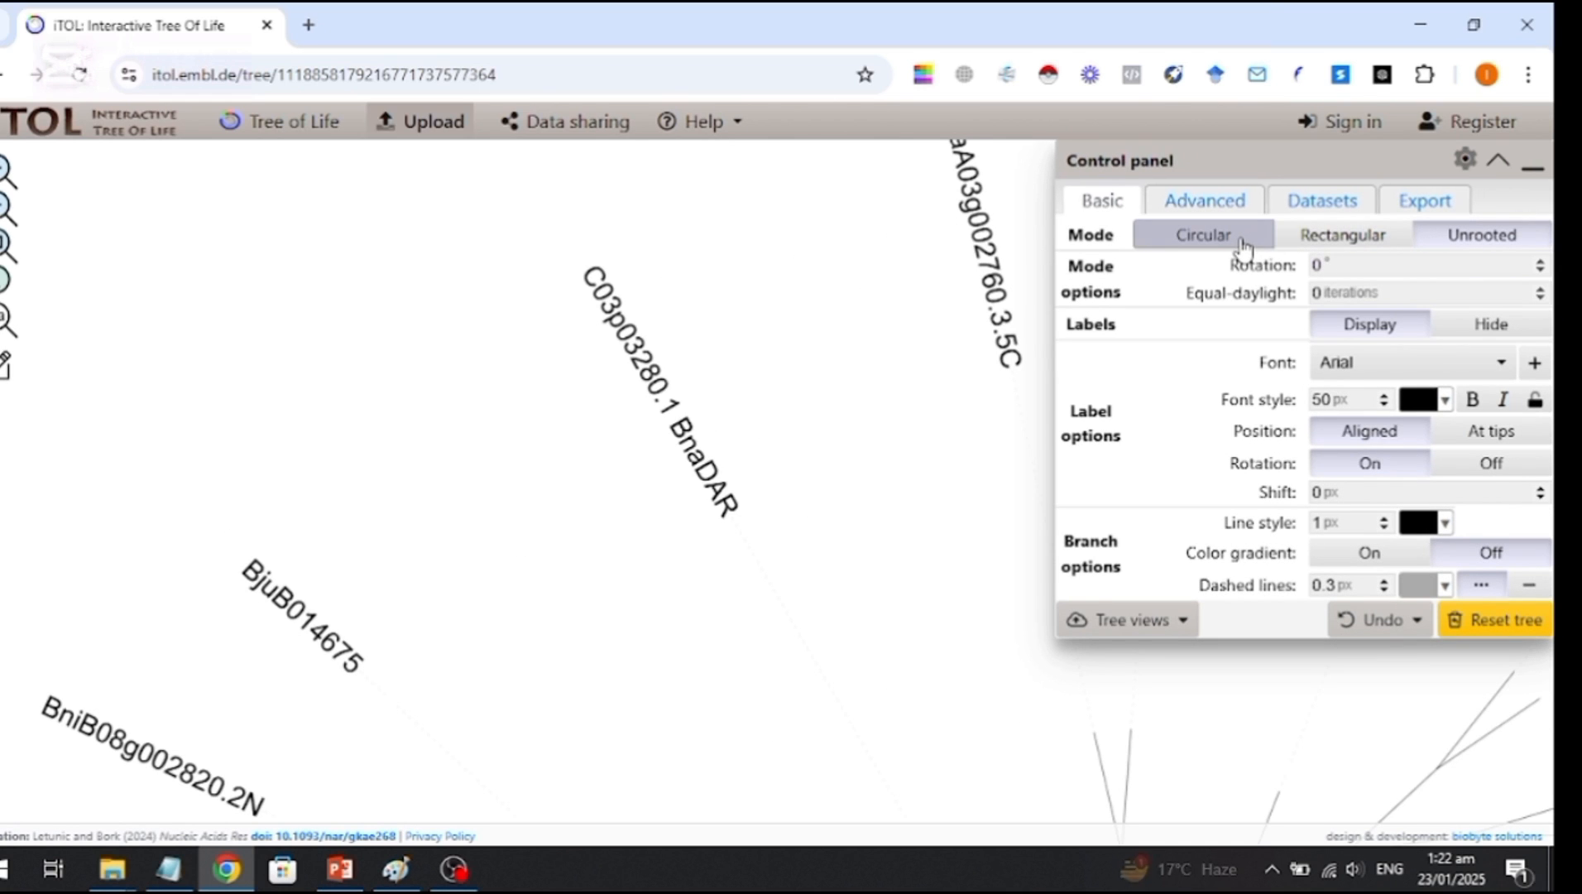
Set the rotation of the circular tree to 240°.
{"action": "left_click", "coordinate": [1540, 261]}
{"action": "left_click", "coordinate": [1540, 262]}
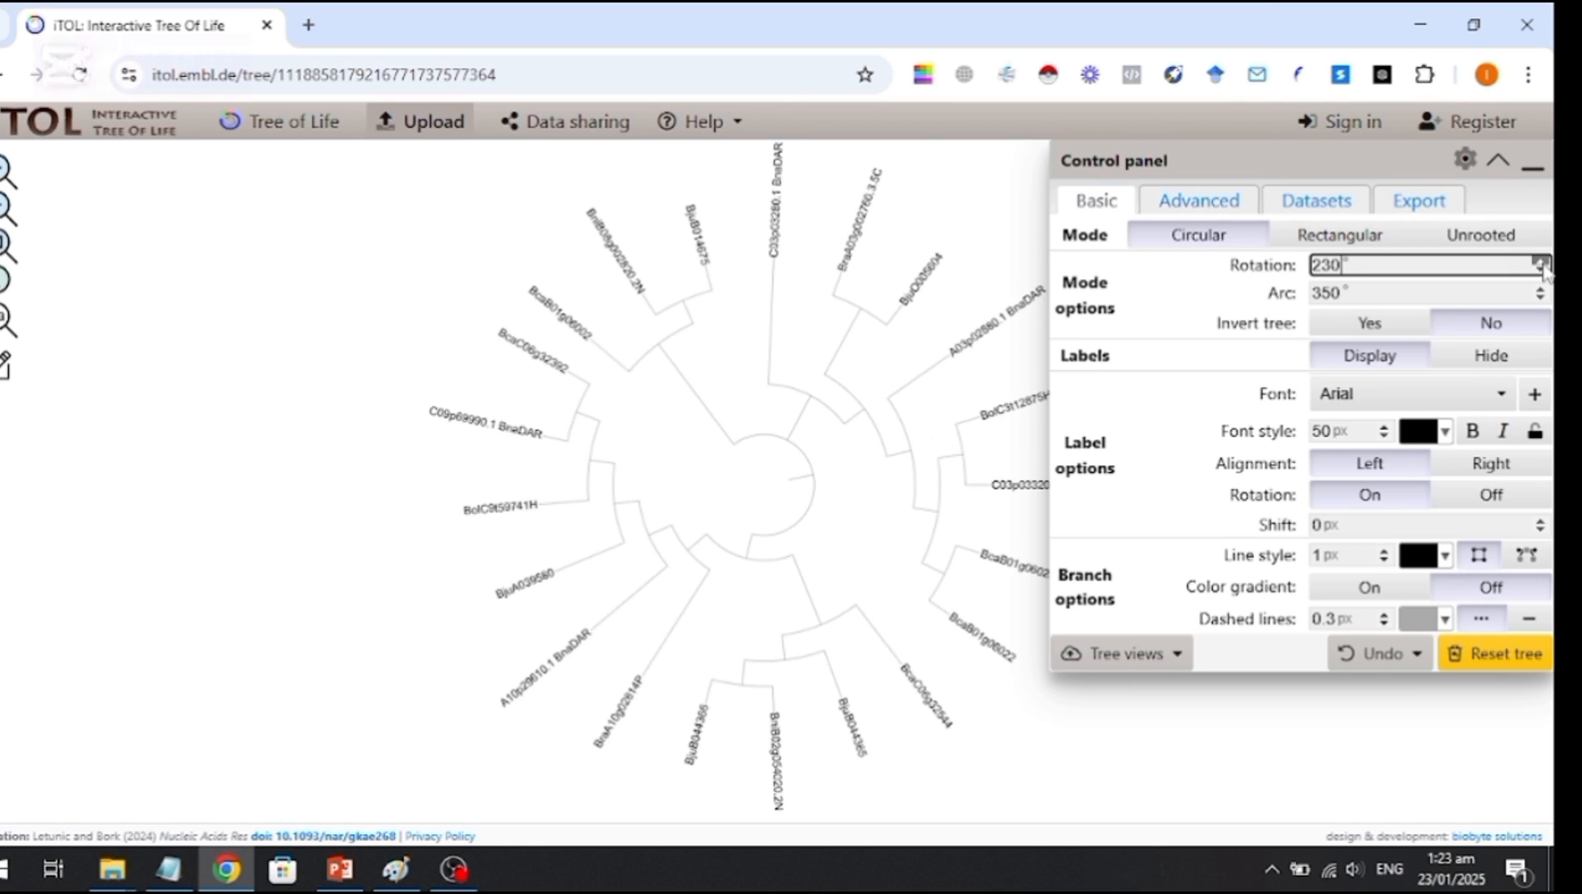
{"action": "left_click", "coordinate": [1540, 263]}
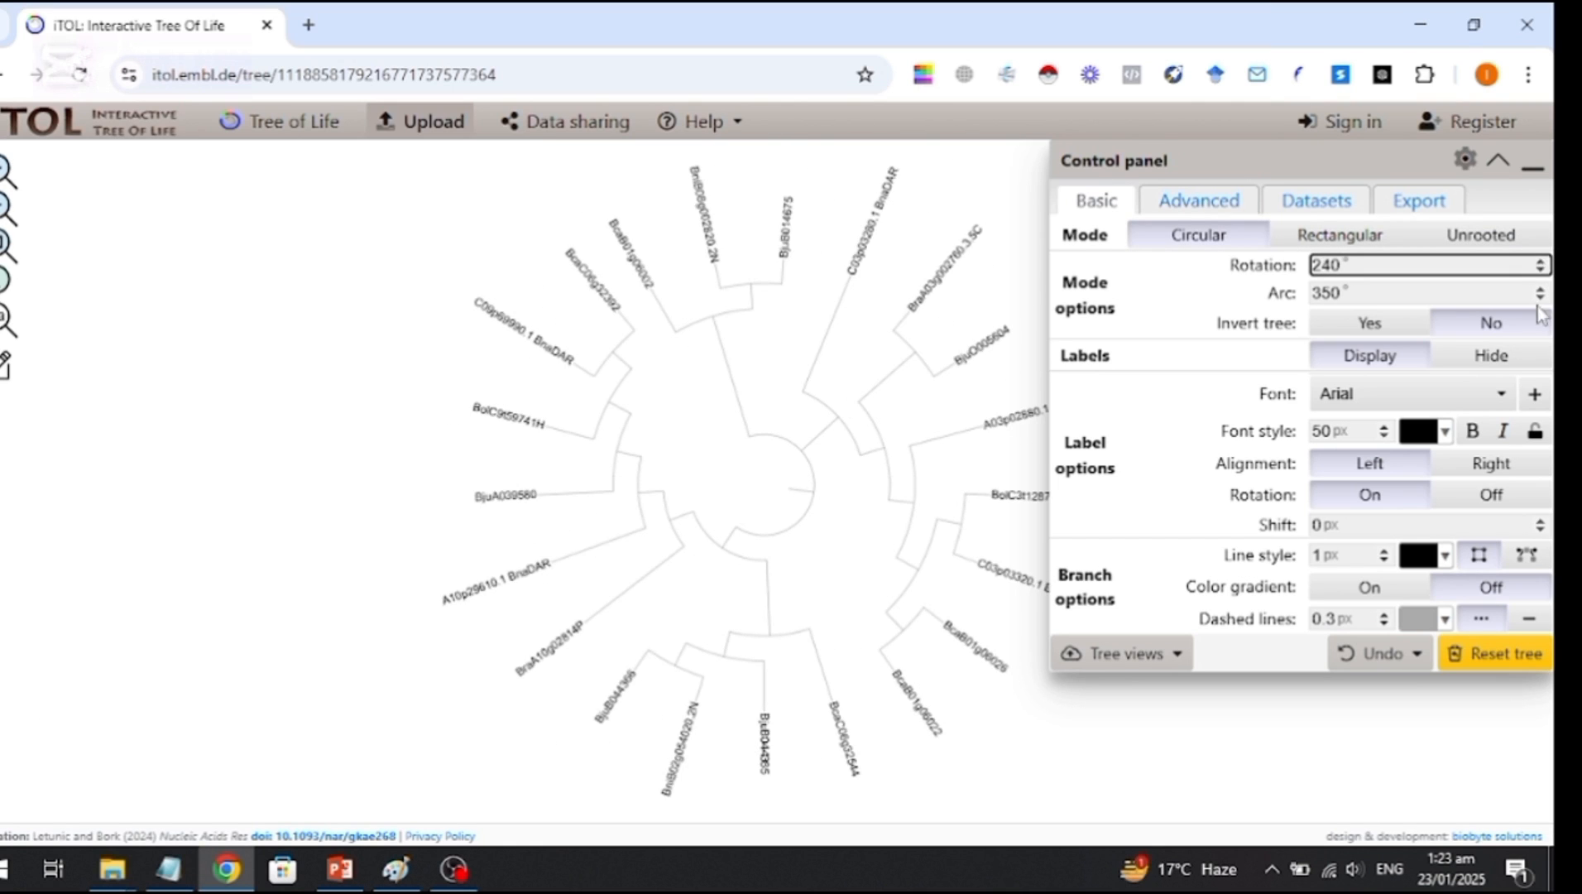
Set the tree labels' font to Times New Roman in bold italic.
{"action": "left_click", "coordinate": [1504, 403]}
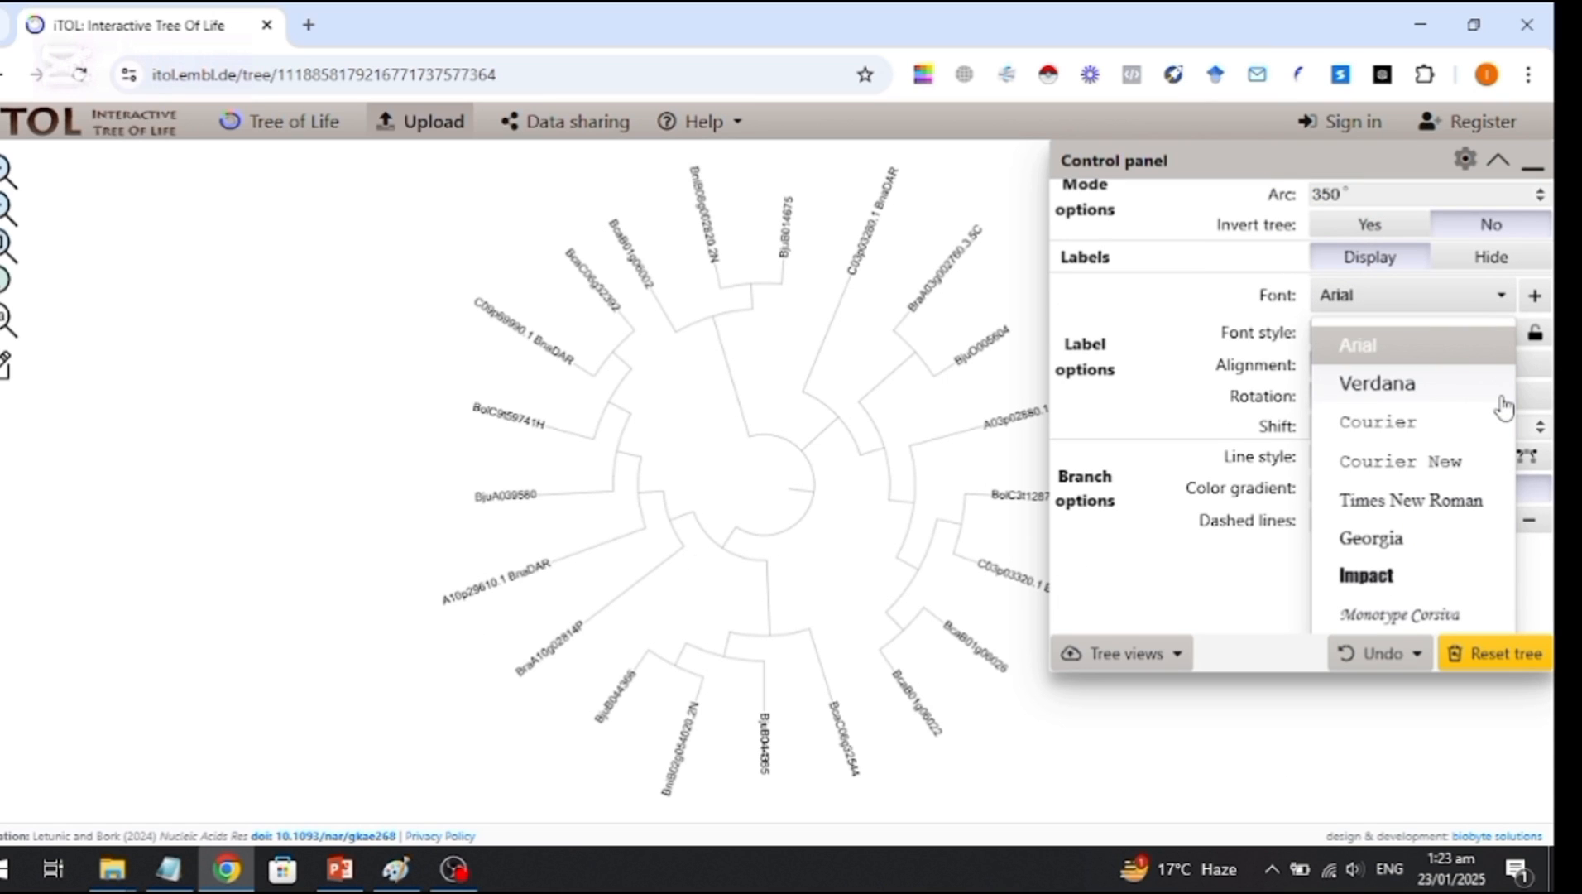
{"action": "left_click", "coordinate": [1473, 500]}
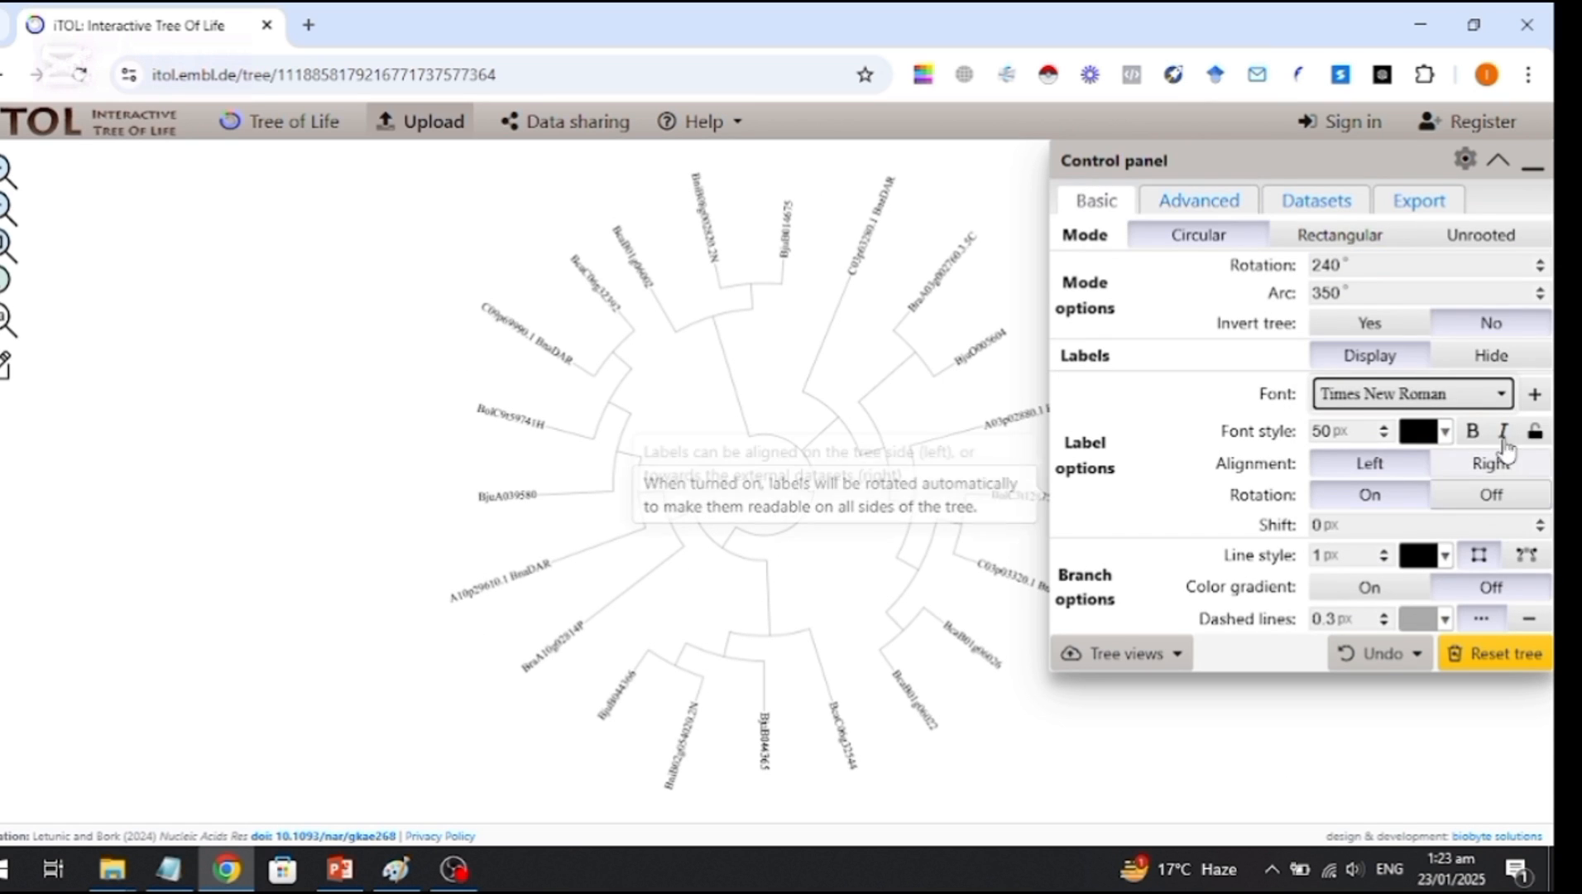
{"action": "left_click", "coordinate": [1474, 431]}
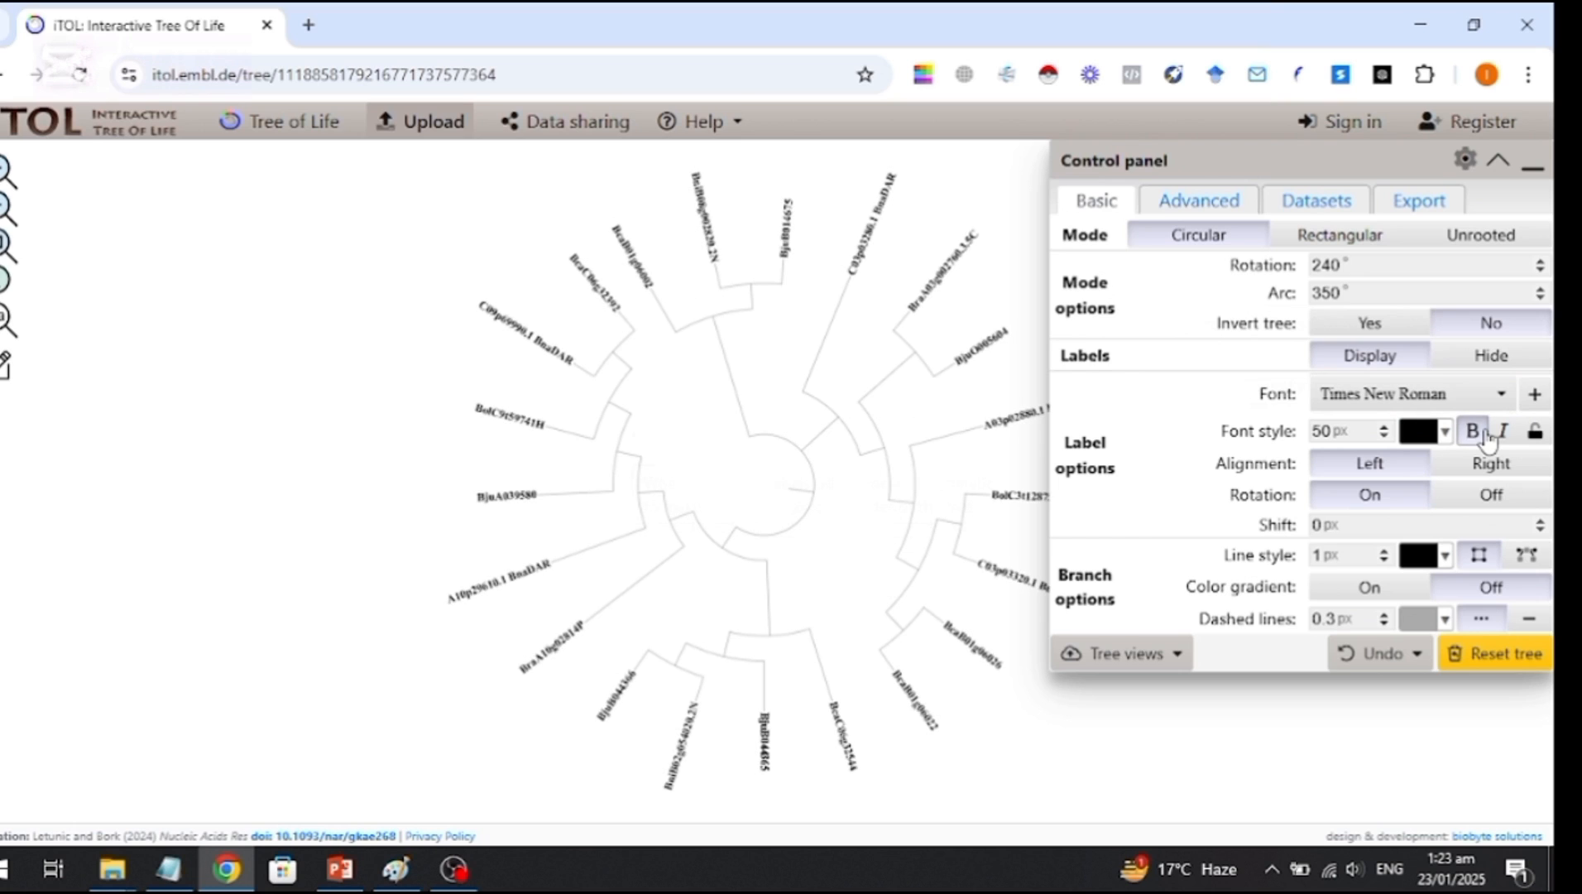
{"action": "left_click", "coordinate": [1504, 431]}
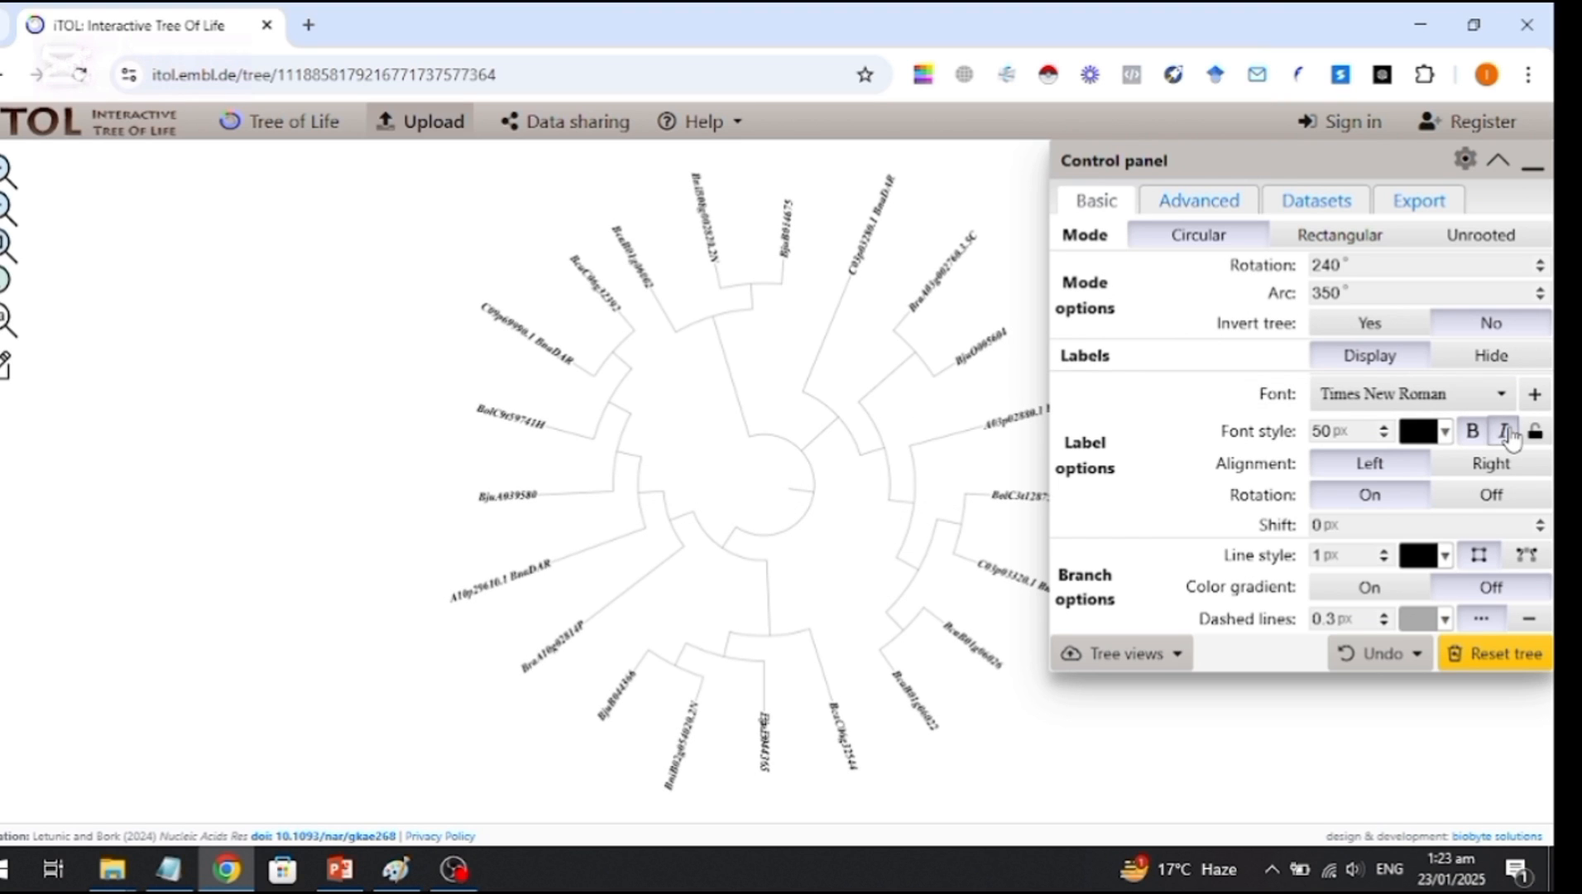
Increase the tree labels' font size to 80 px.
{"action": "left_click", "coordinate": [1384, 427]}
{"action": "left_click", "coordinate": [1383, 427]}
{"action": "left_click", "coordinate": [1384, 427]}
{"action": "left_click", "coordinate": [1384, 427]}
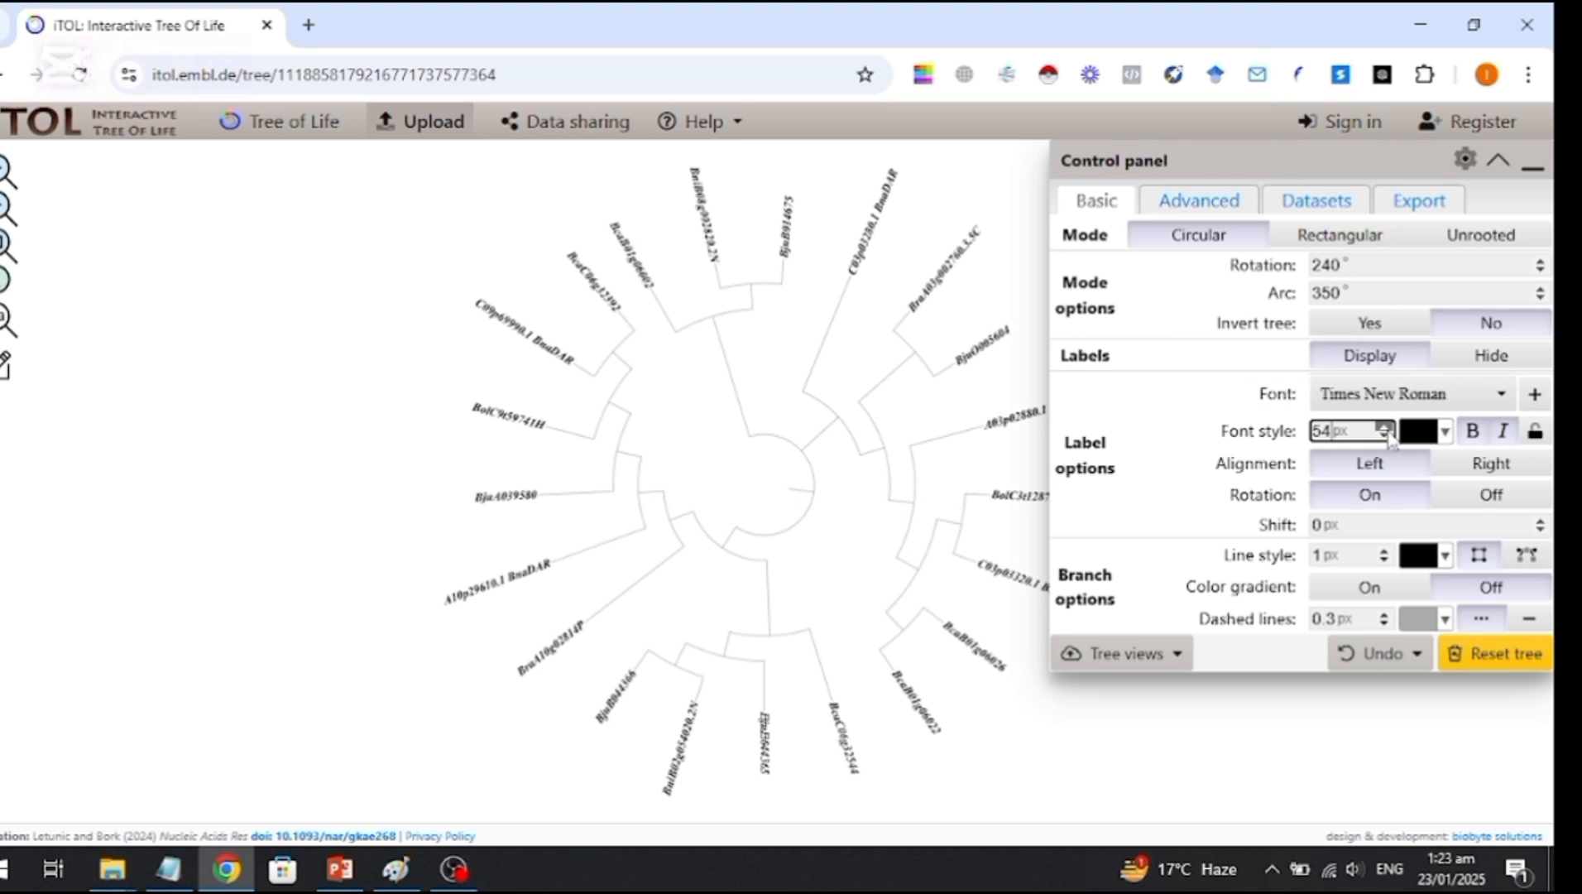
{"action": "left_click", "coordinate": [1388, 429]}
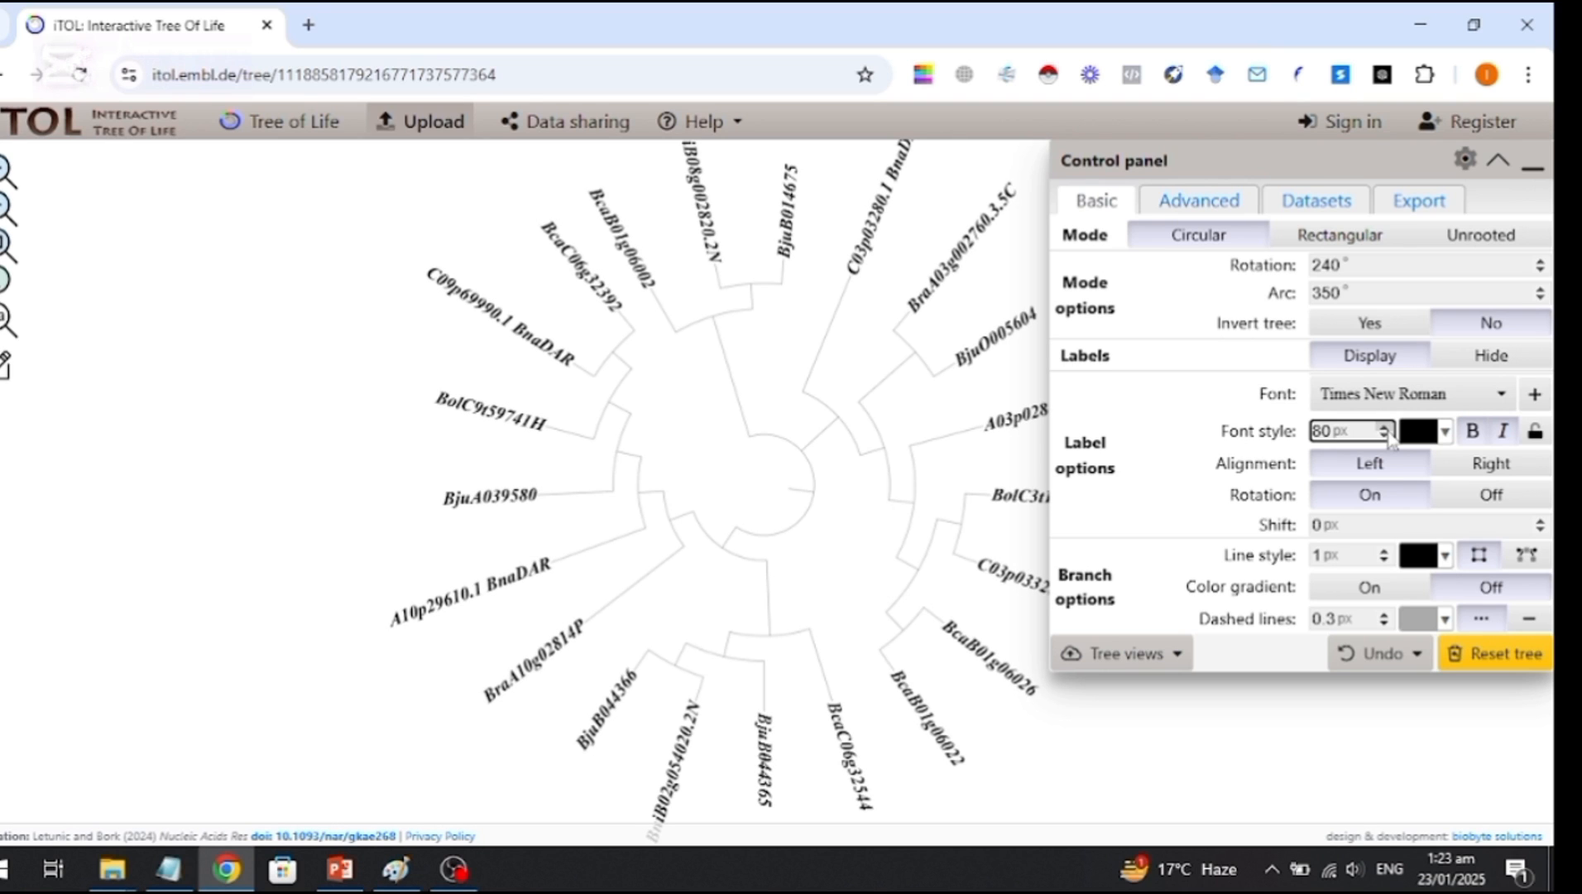
Try right alignment for the tree labels and return them to left alignment.
{"action": "left_click", "coordinate": [1470, 473]}
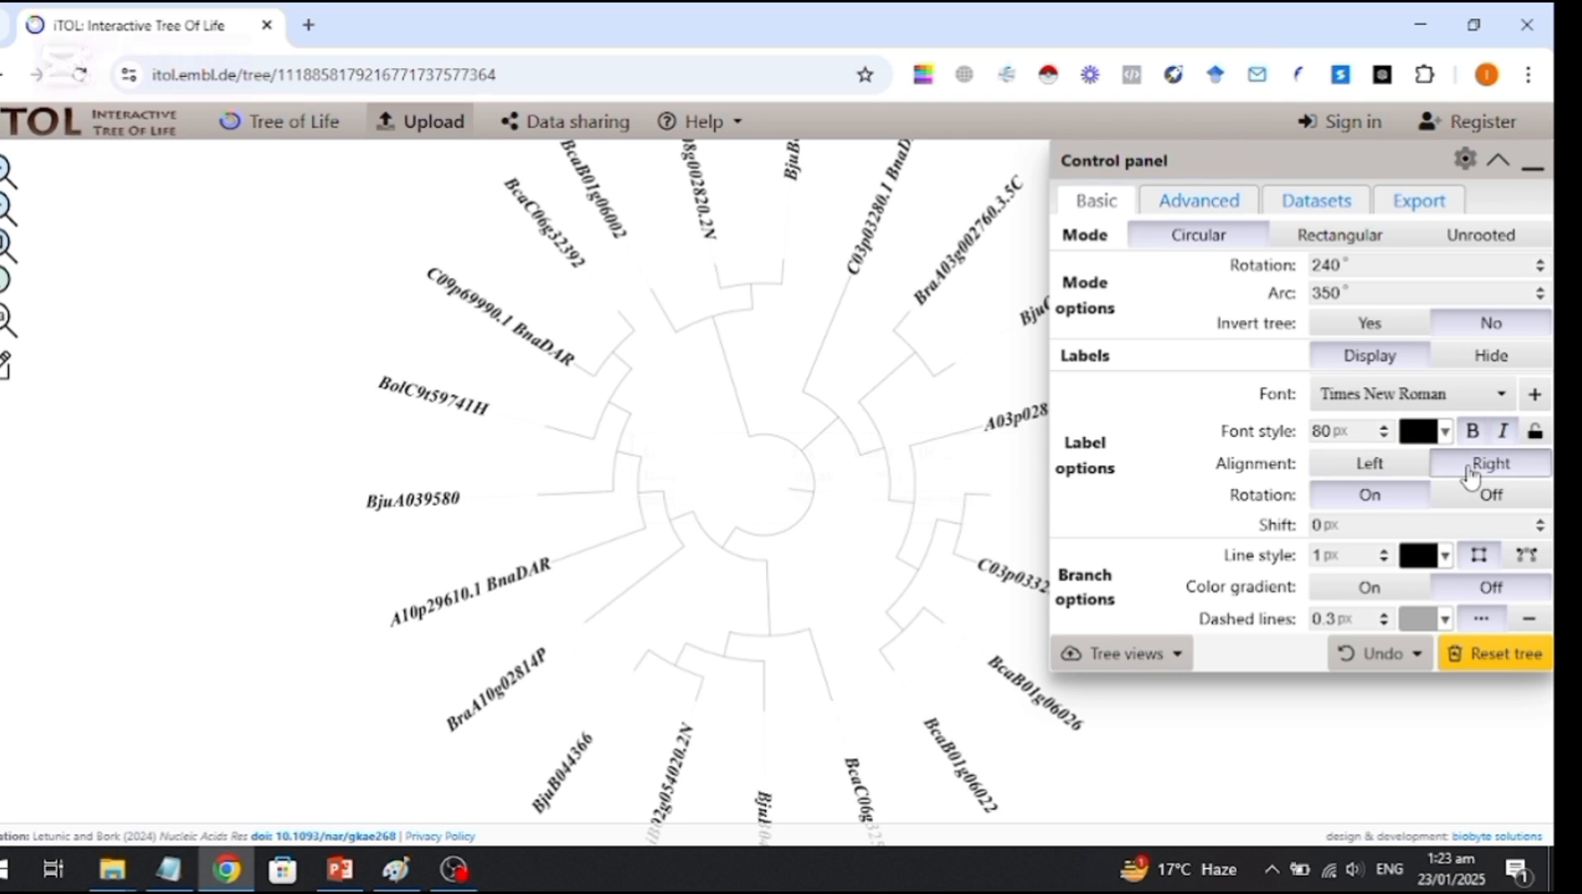
{"action": "left_click", "coordinate": [1401, 474]}
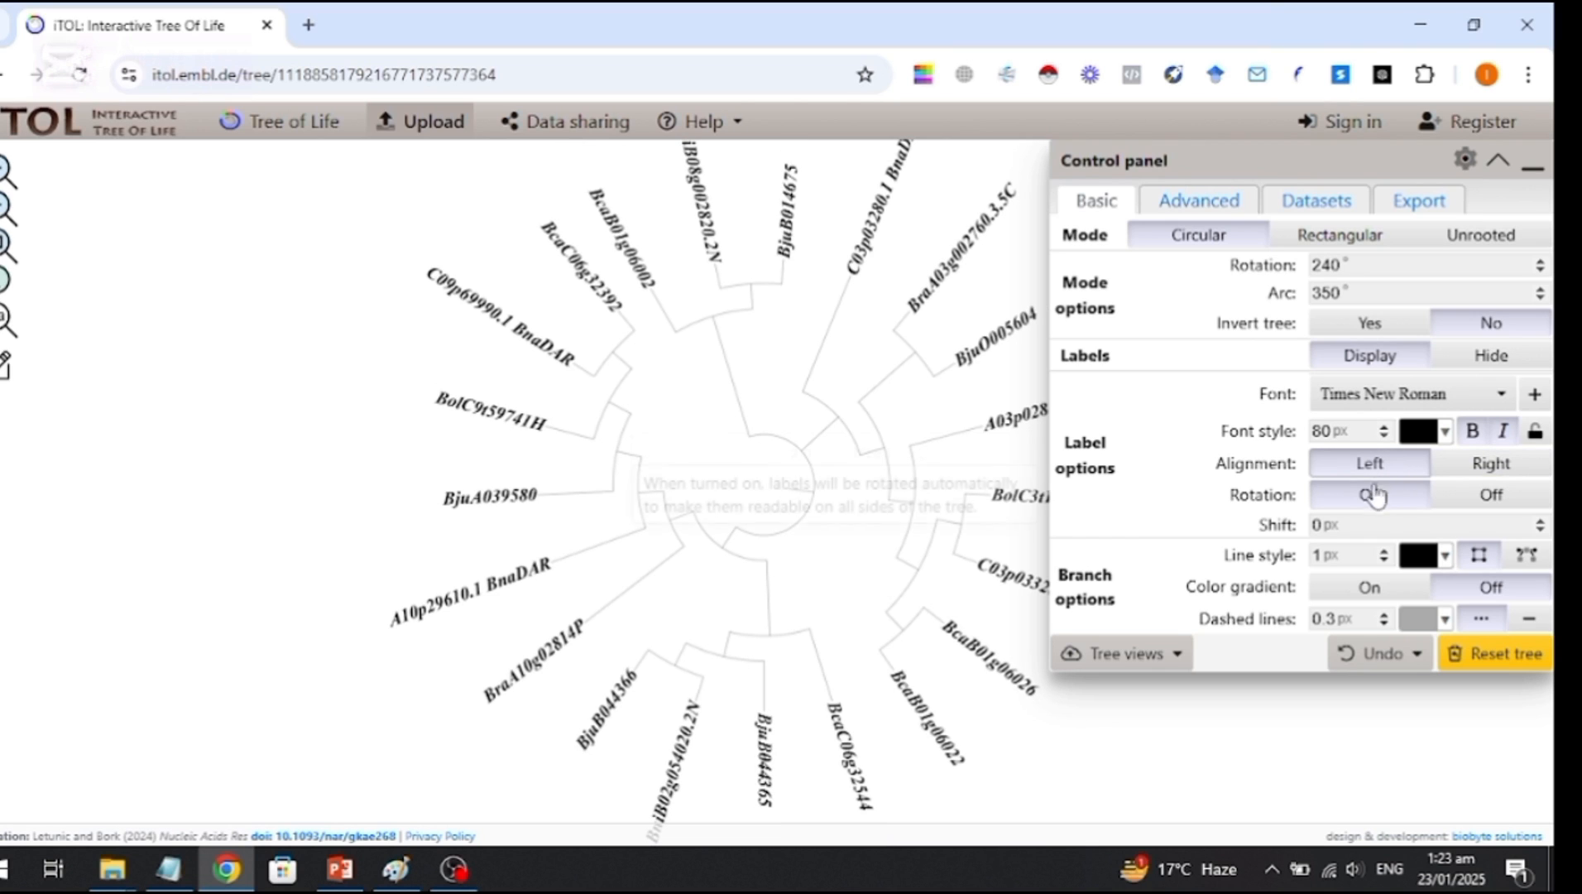
Set the branch line width to 2 px and the label shift to 30 px.
{"action": "left_click", "coordinate": [1384, 552]}
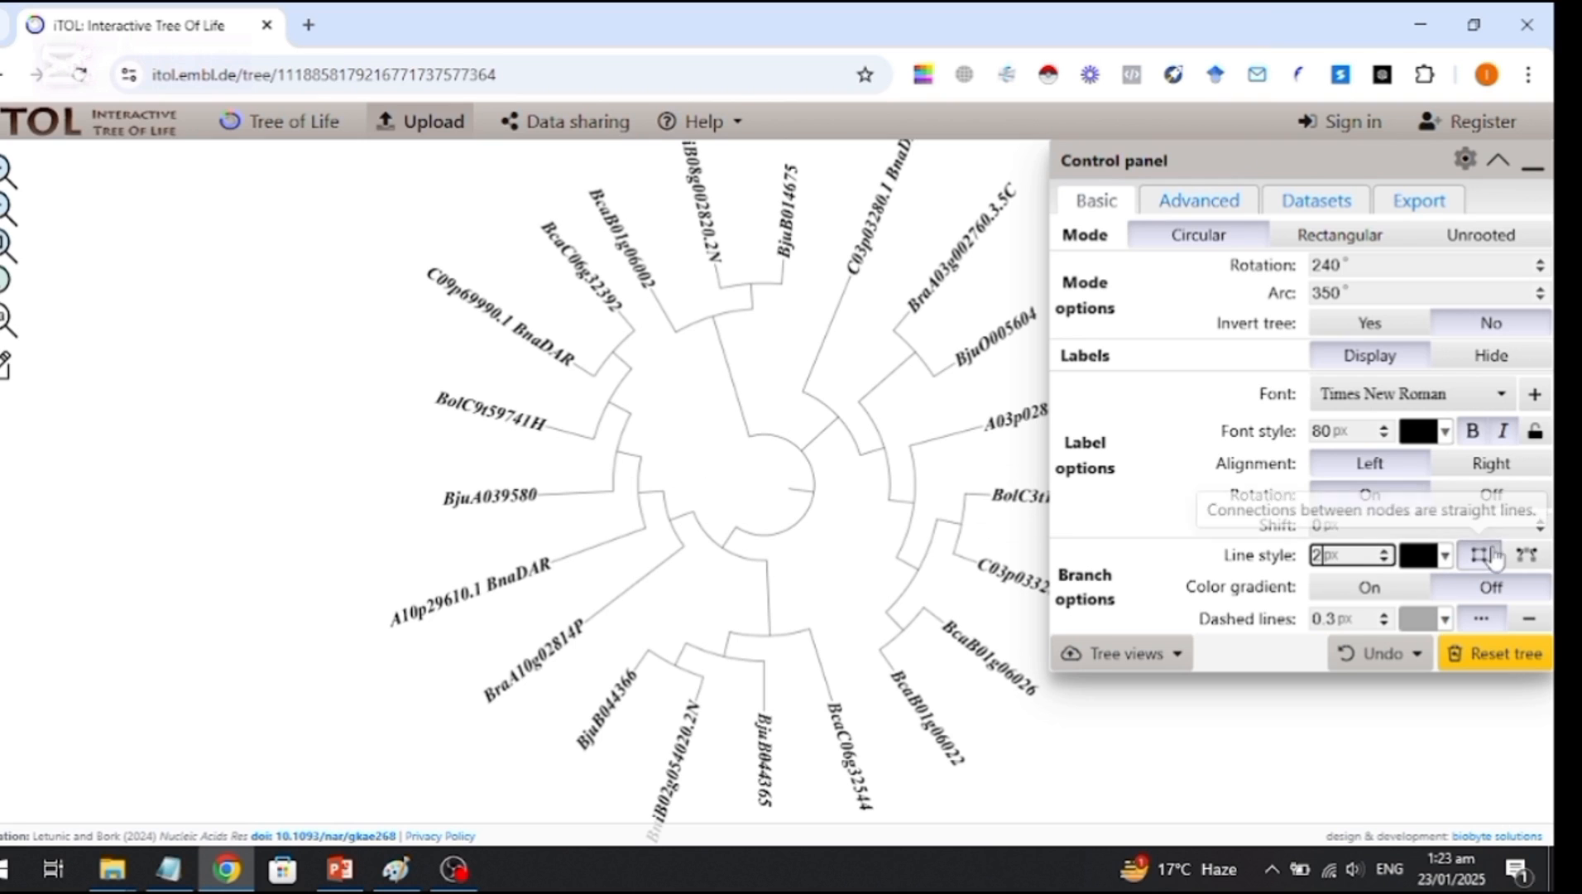
{"action": "left_click", "coordinate": [1541, 521]}
{"action": "left_click", "coordinate": [1541, 520]}
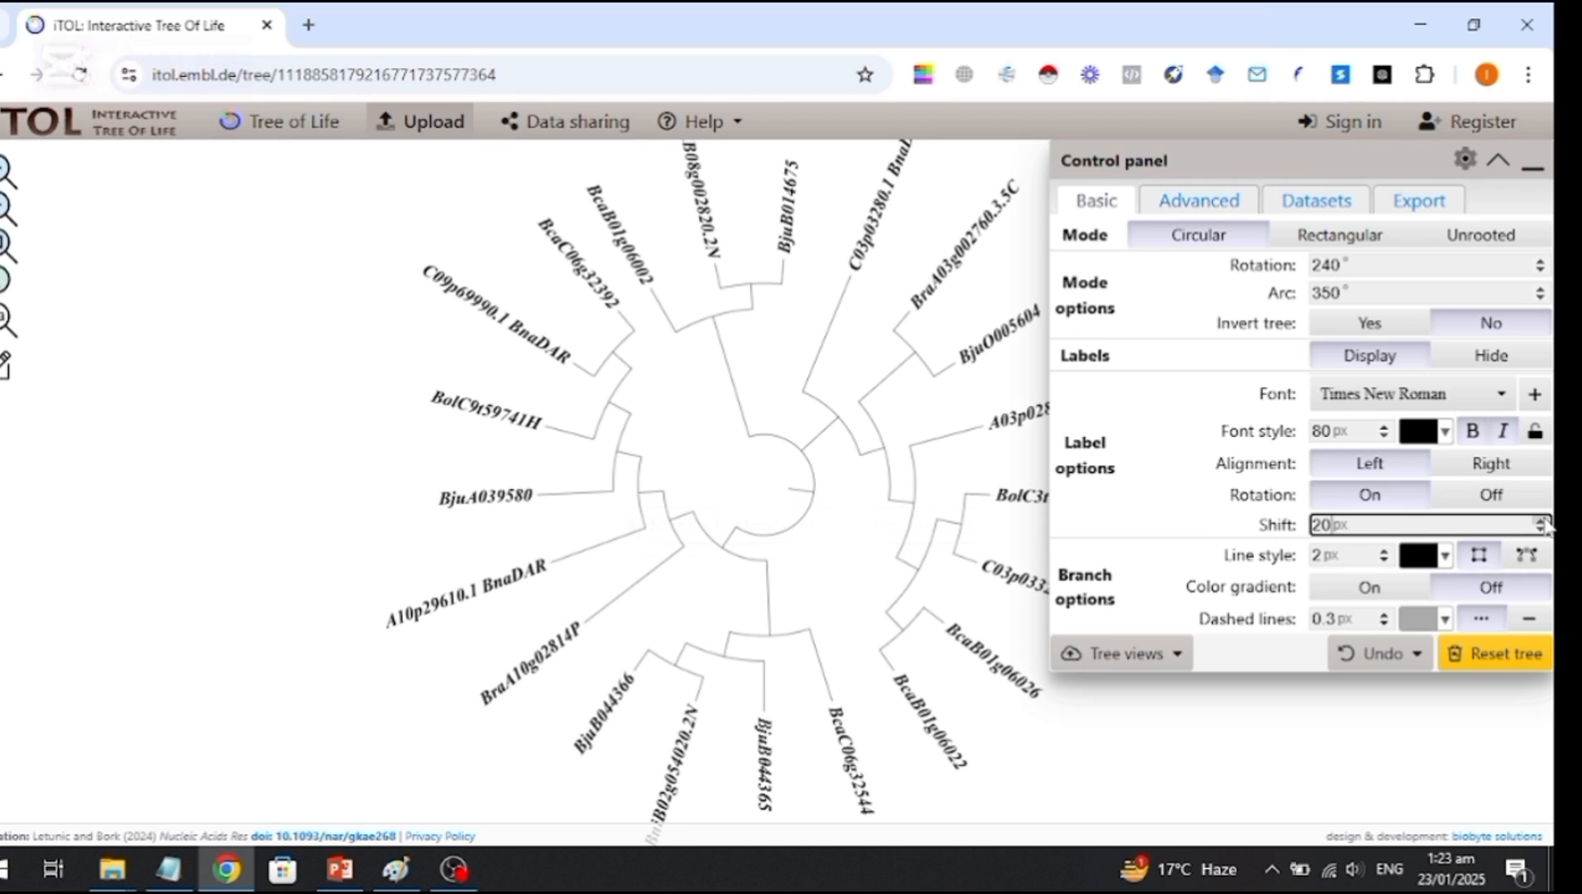
{"action": "left_click", "coordinate": [1541, 521]}
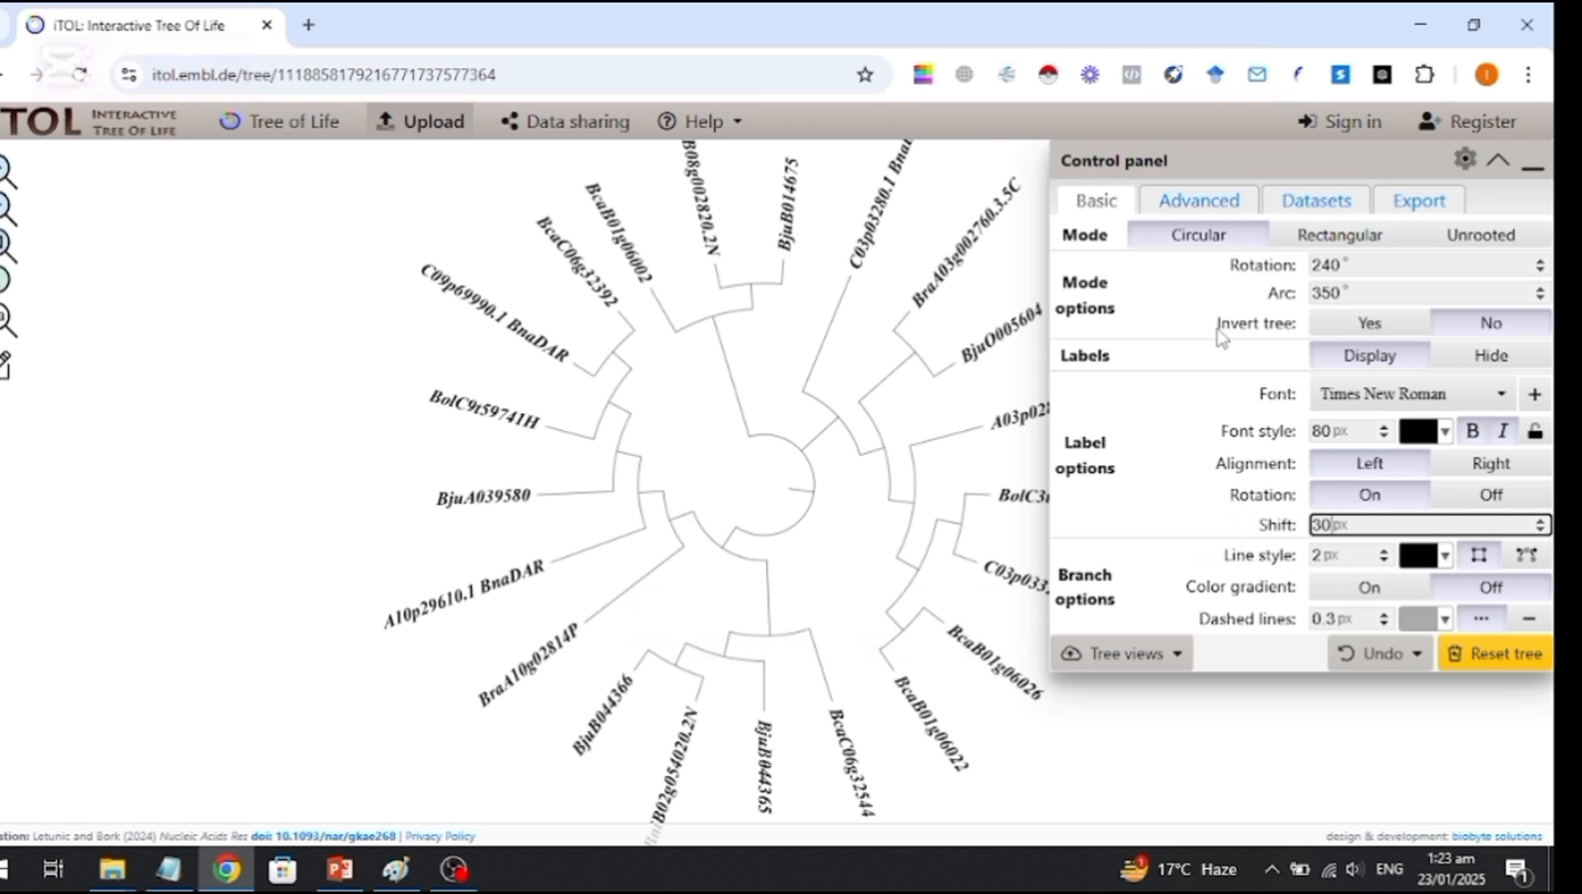
Start a new dataset of type Colored/labeled range with the label 1.
{"action": "left_click", "coordinate": [1206, 206]}
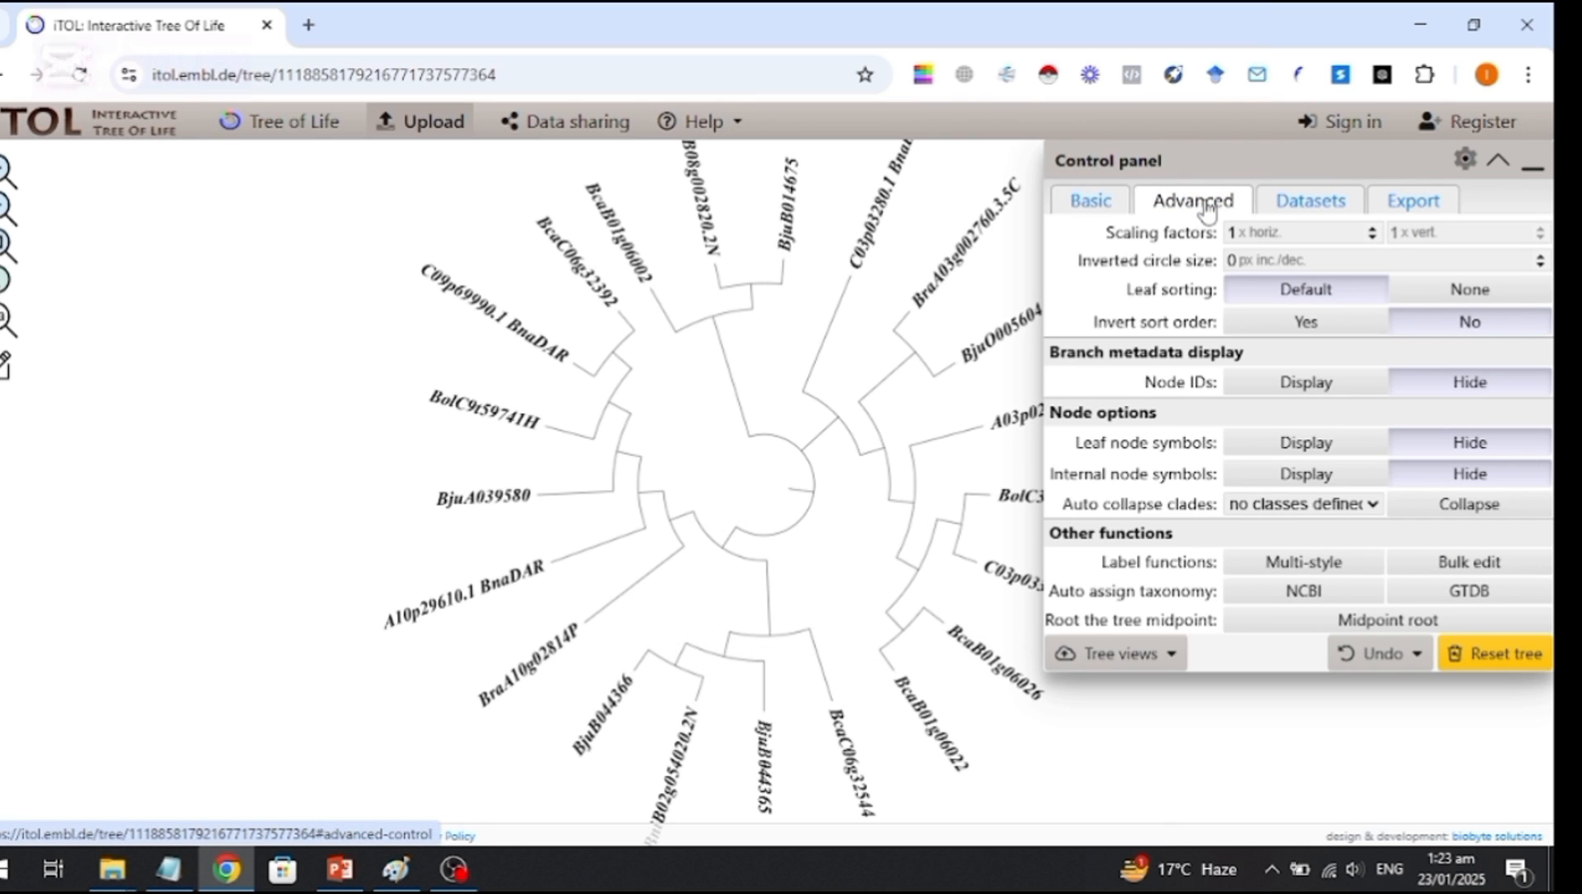
{"action": "left_click", "coordinate": [1311, 206]}
{"action": "left_click", "coordinate": [1291, 354]}
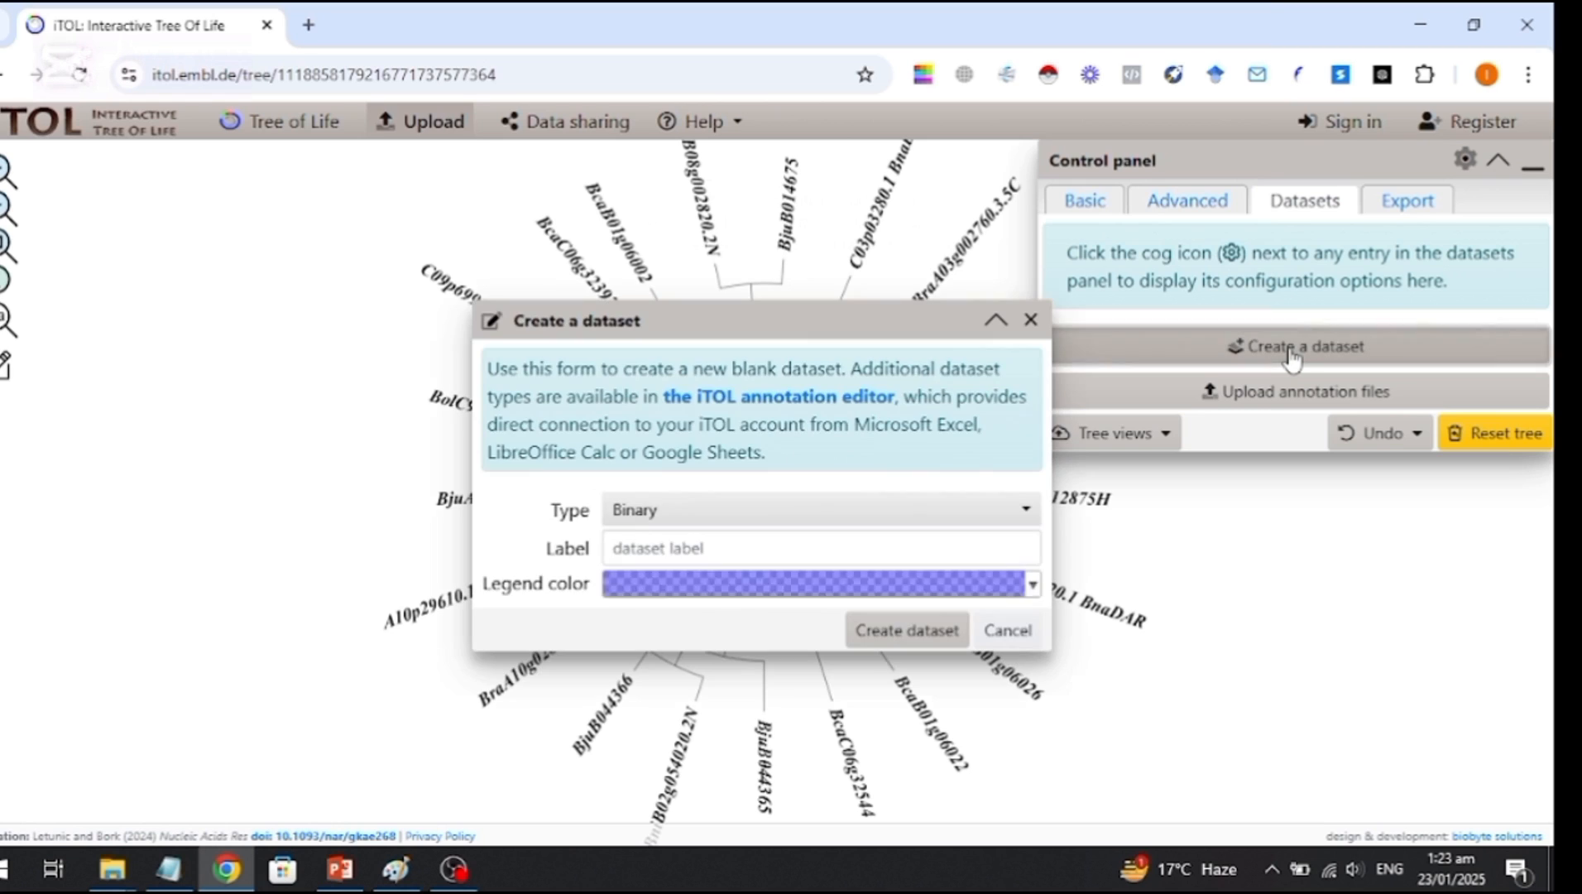
{"action": "left_click", "coordinate": [1028, 513]}
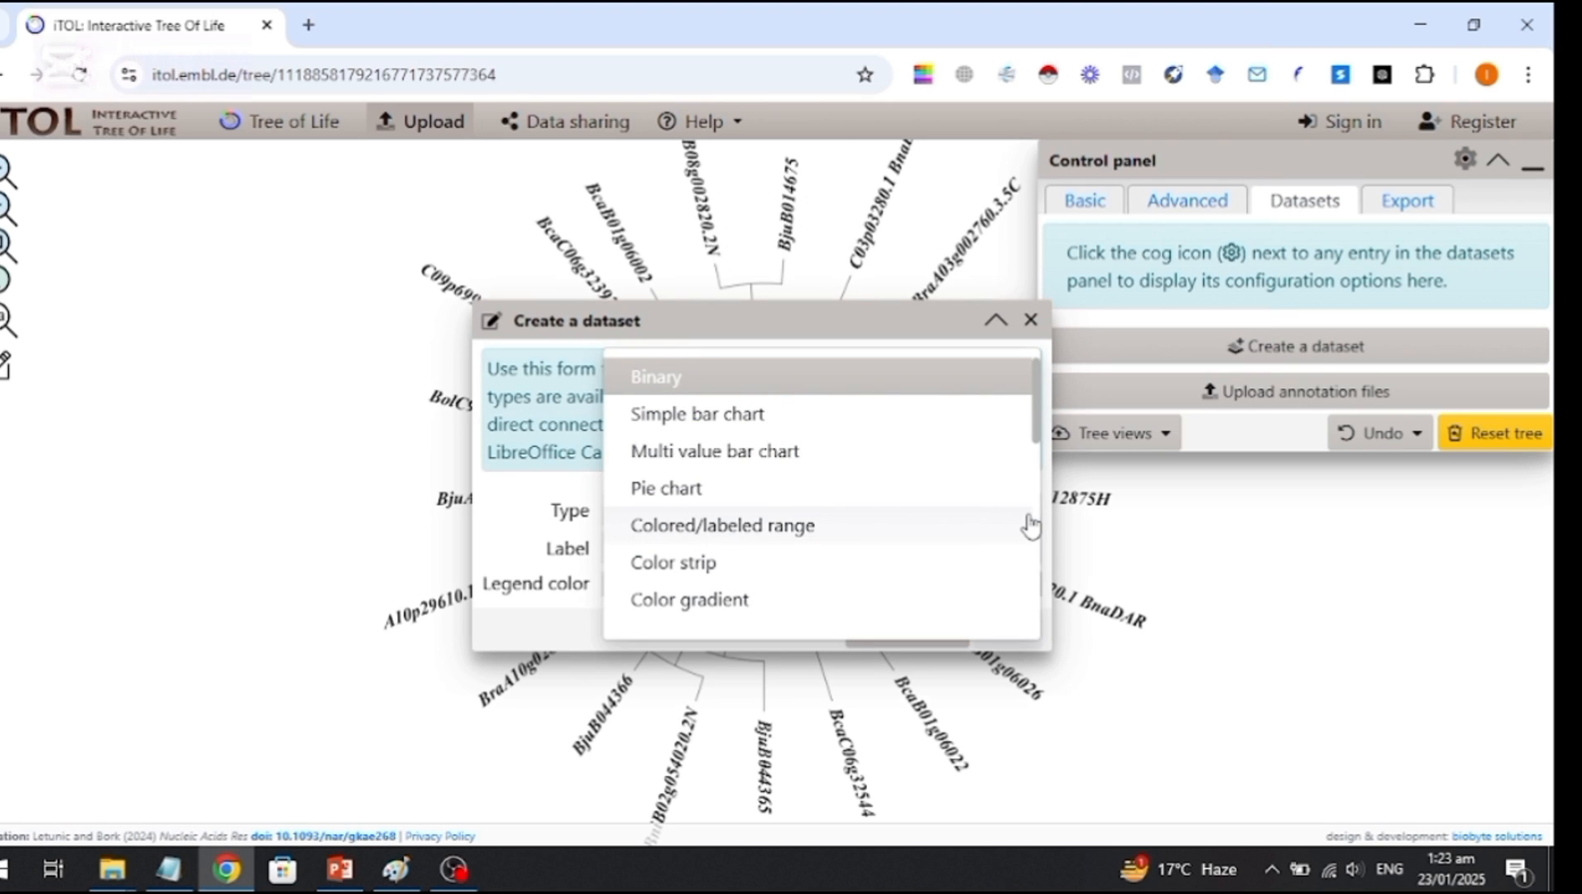
{"action": "left_click", "coordinate": [836, 527]}
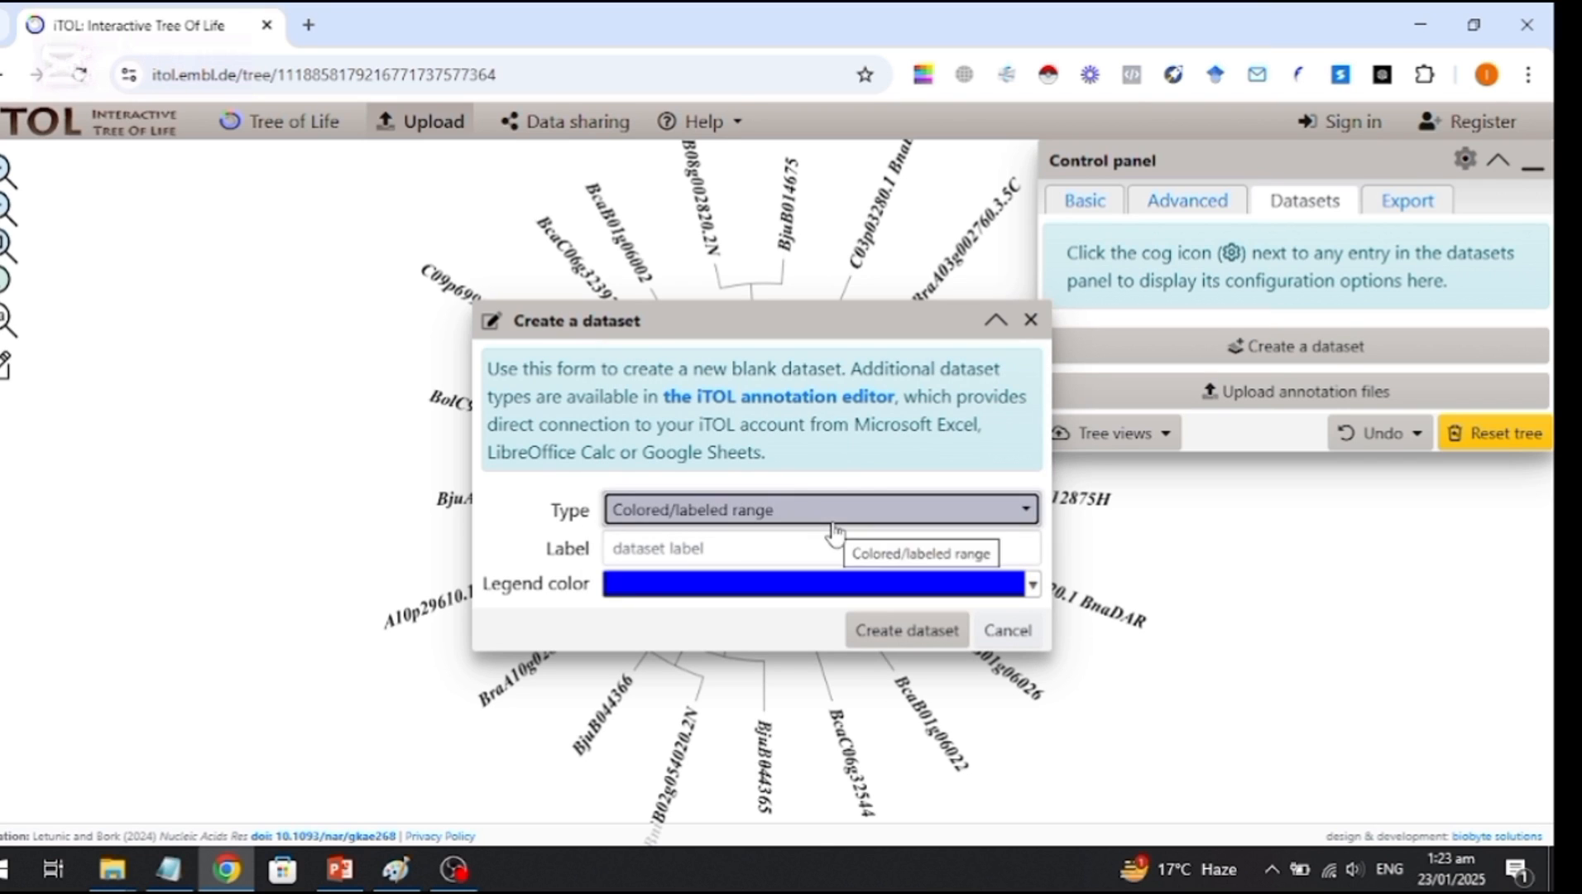
{"action": "left_click", "coordinate": [883, 551]}
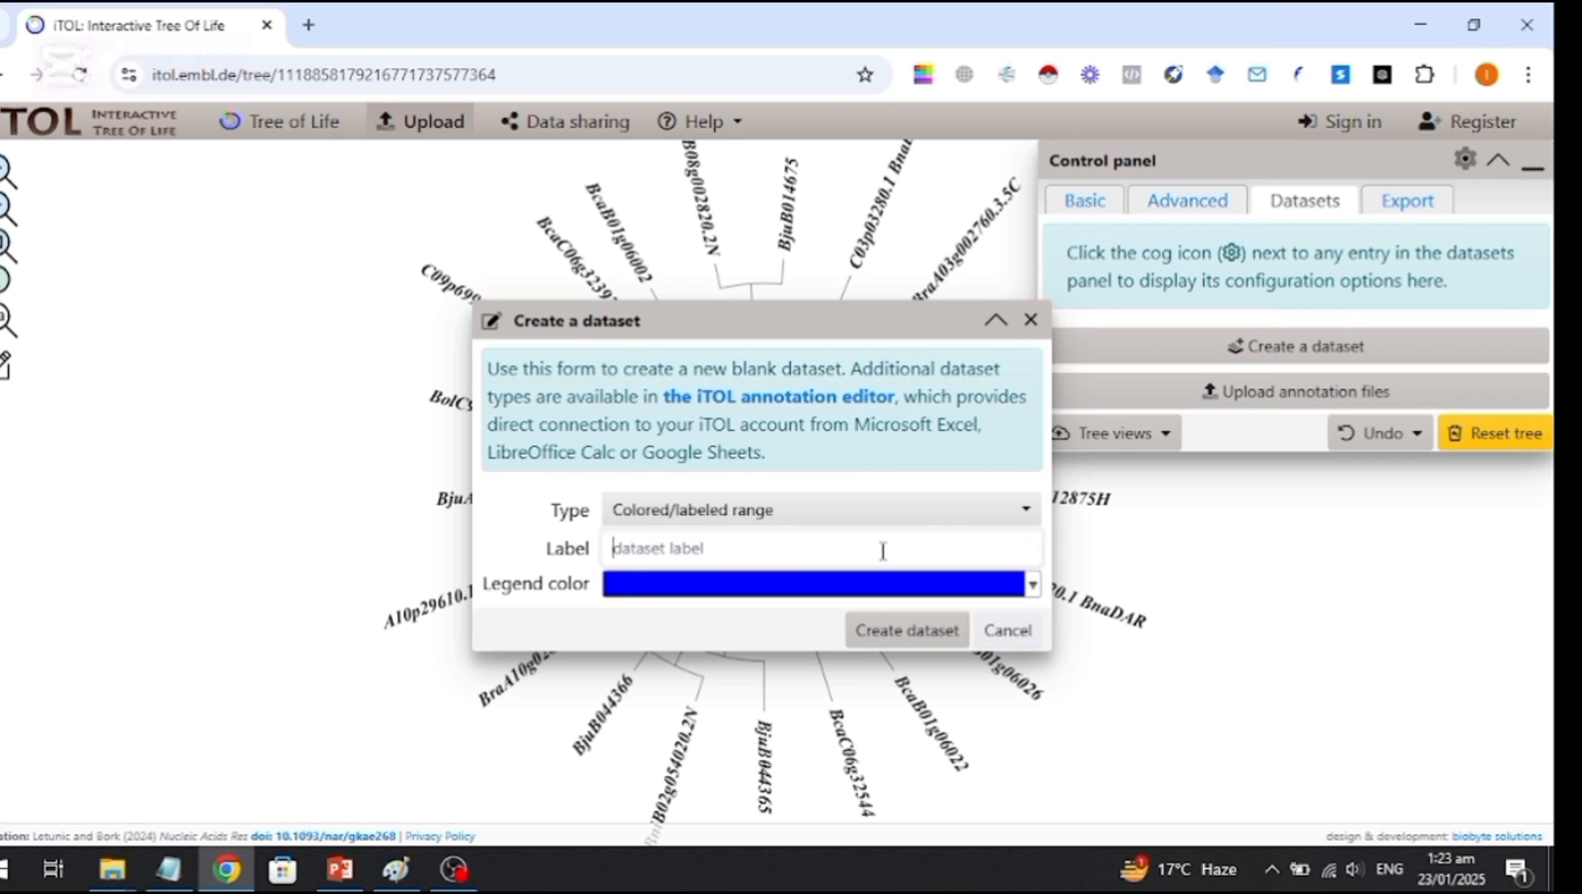
{"action": "type", "text": "1"}
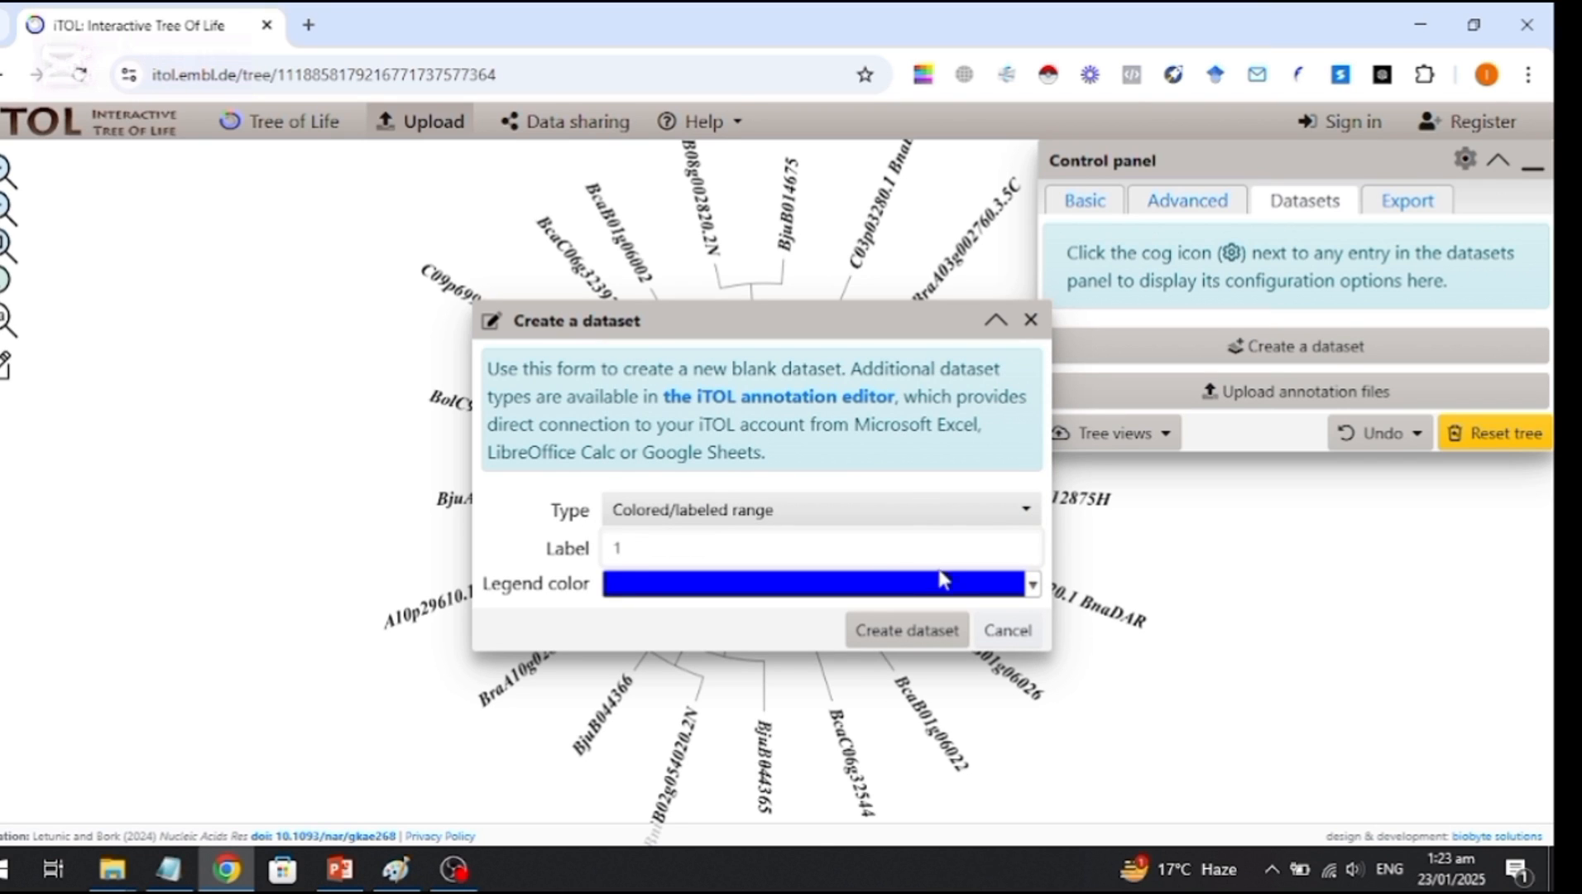
Set the legend color to #a64d79, copy its color code, and create the dataset.
{"action": "left_click", "coordinate": [1032, 587]}
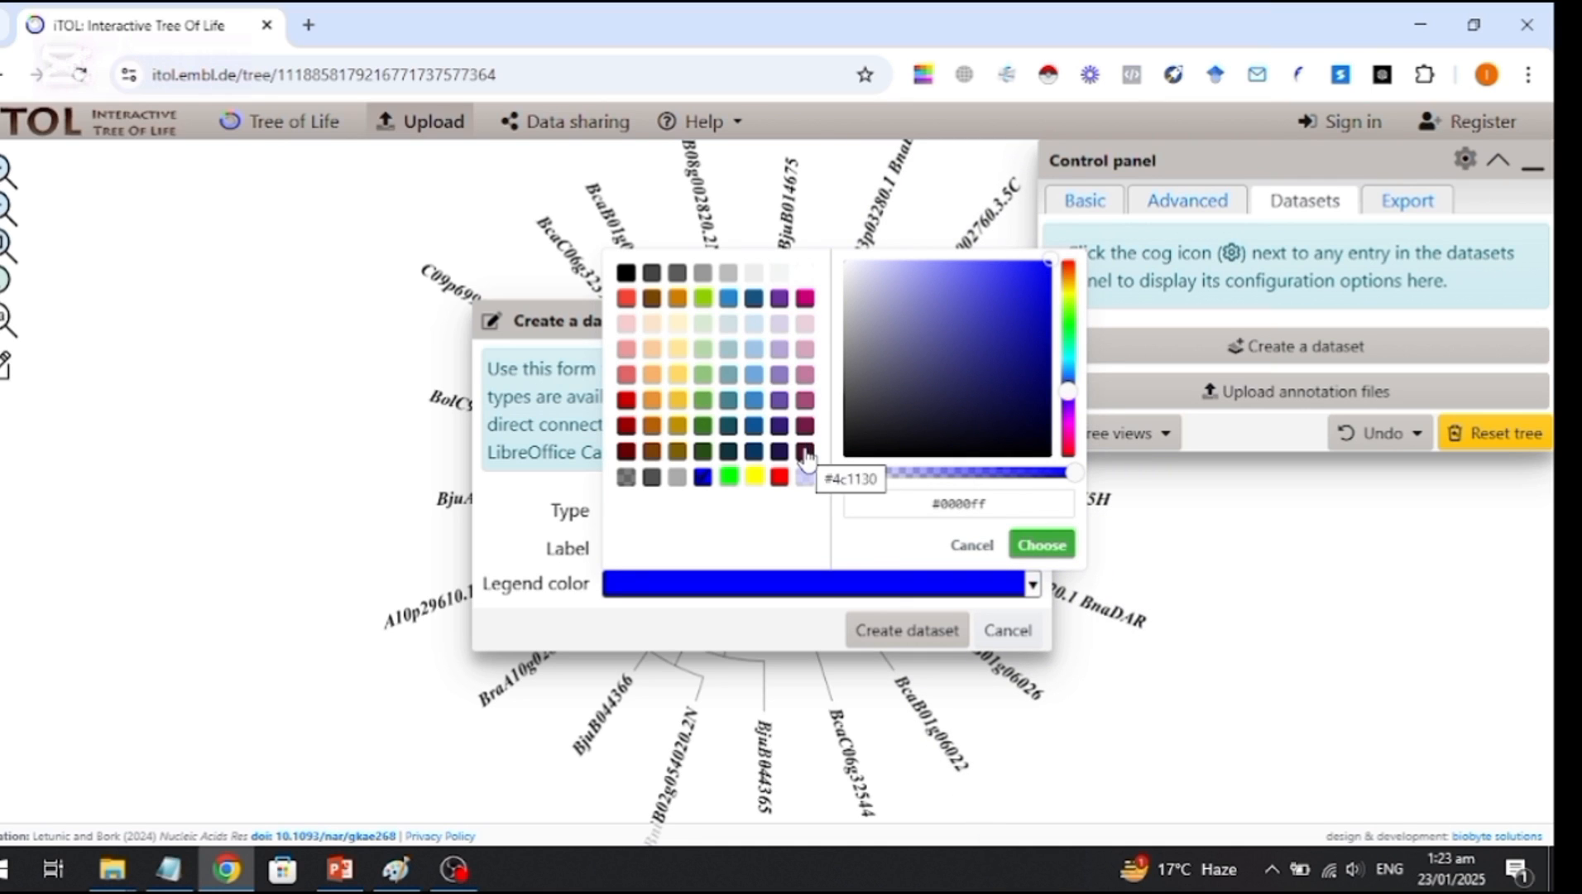
{"action": "left_click", "coordinate": [806, 403]}
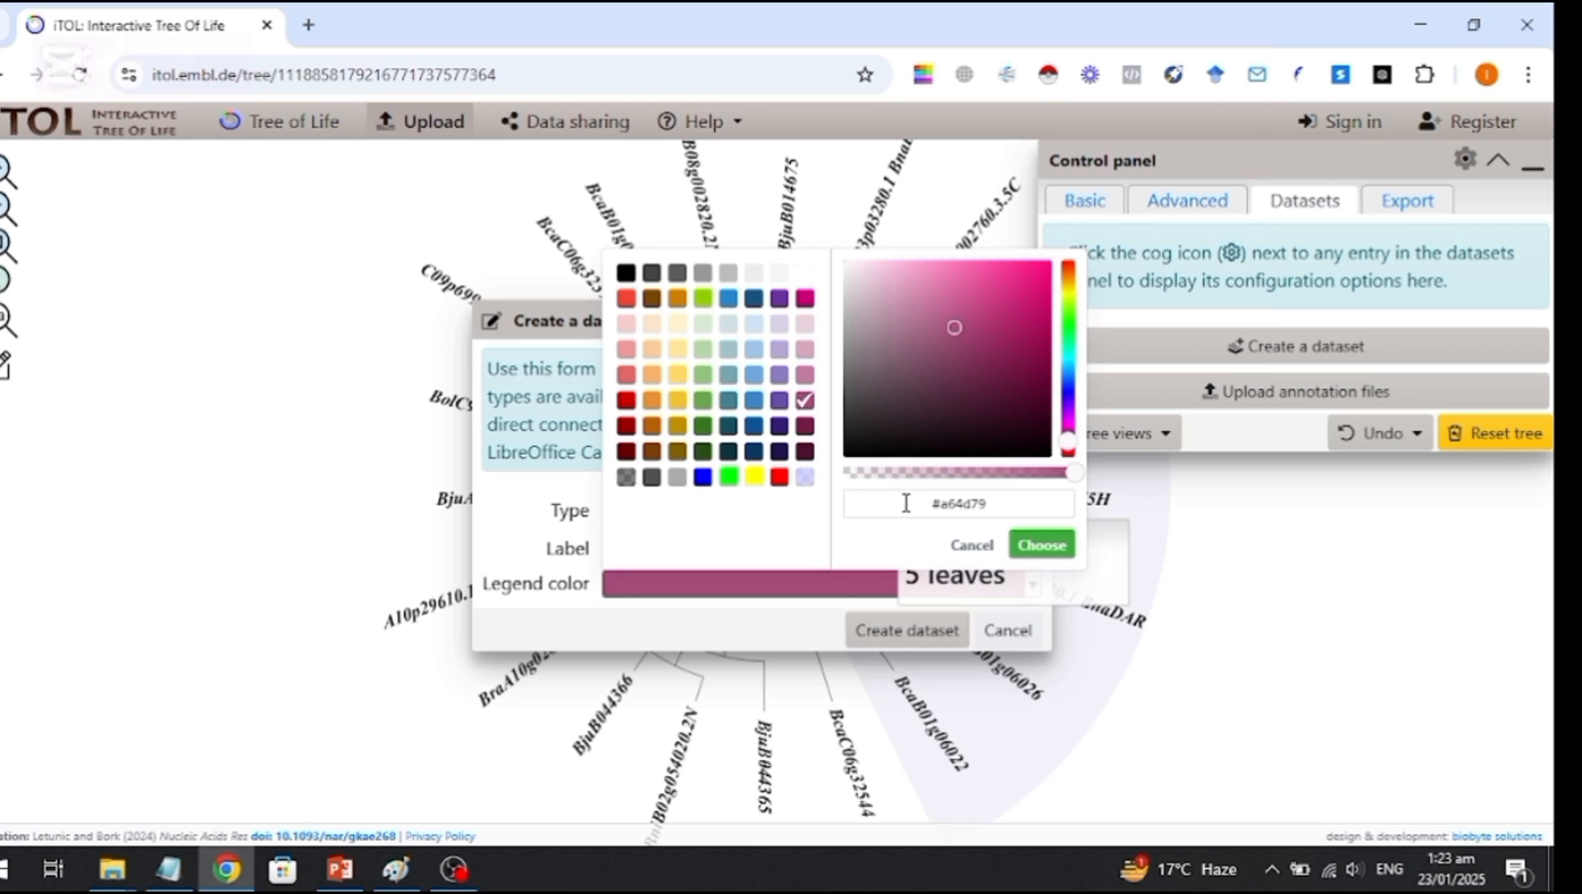
{"action": "triple_click", "coordinate": [935, 506]}
{"action": "key", "text": "ctrl+c"}
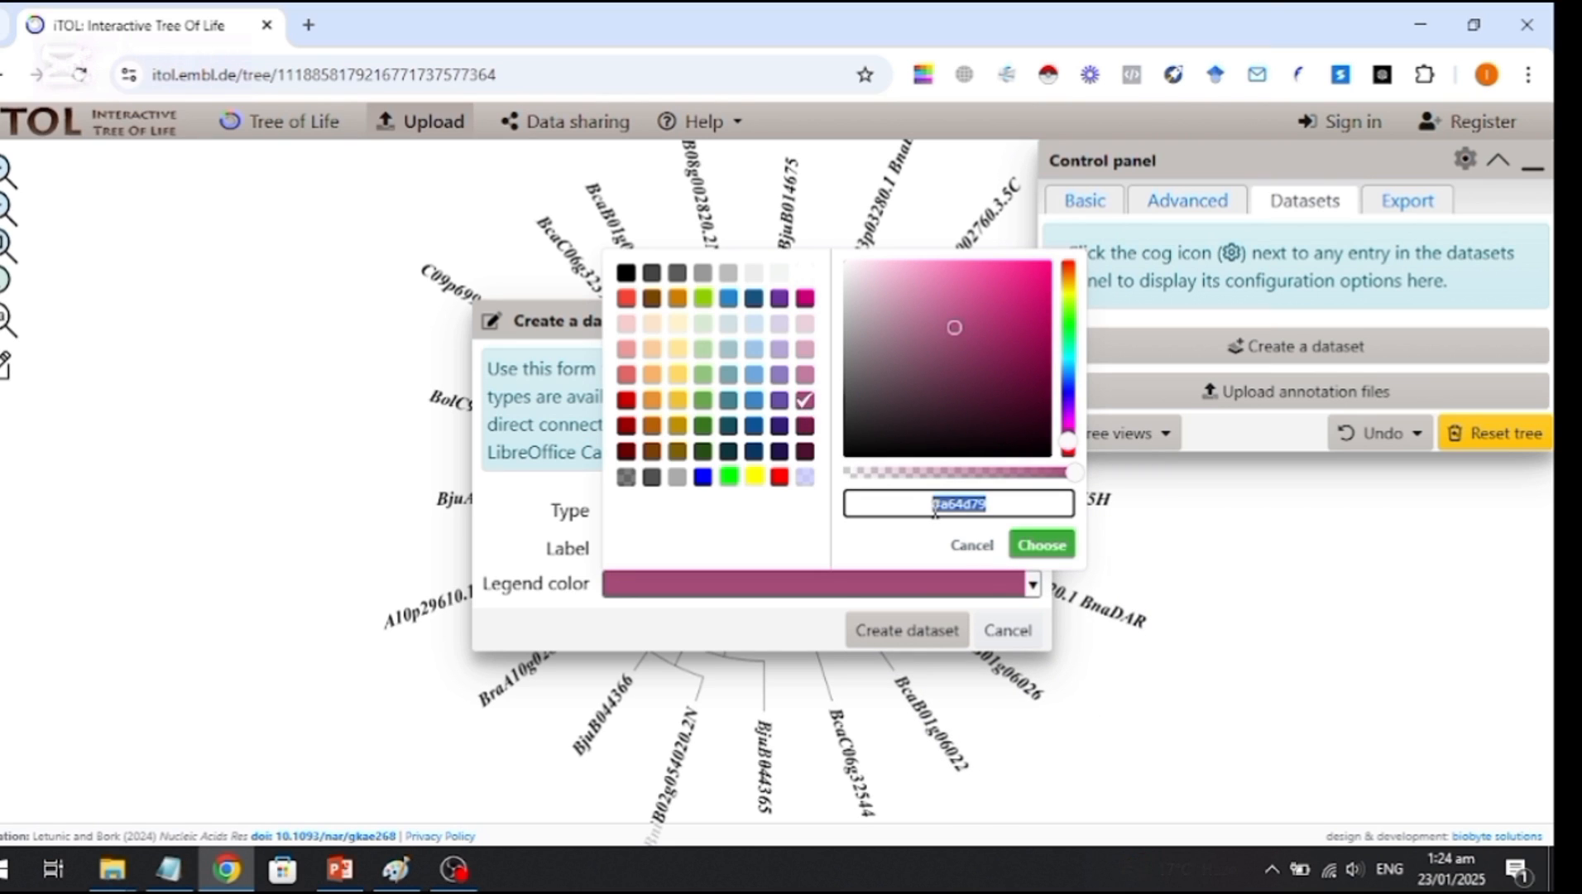
{"action": "left_click", "coordinate": [1041, 545]}
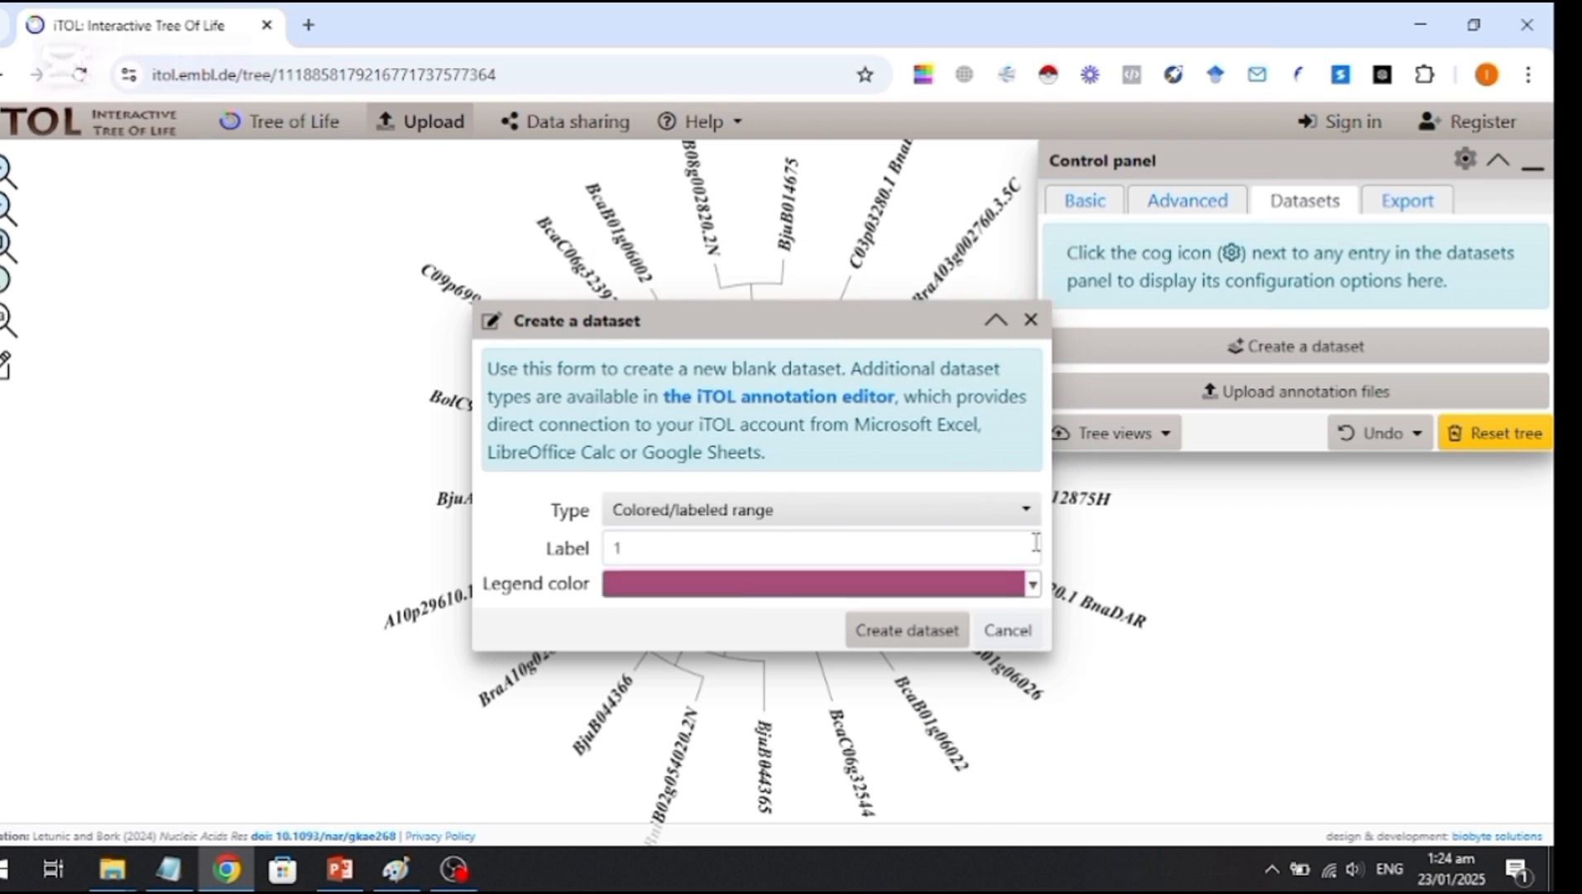
{"action": "left_click", "coordinate": [942, 632]}
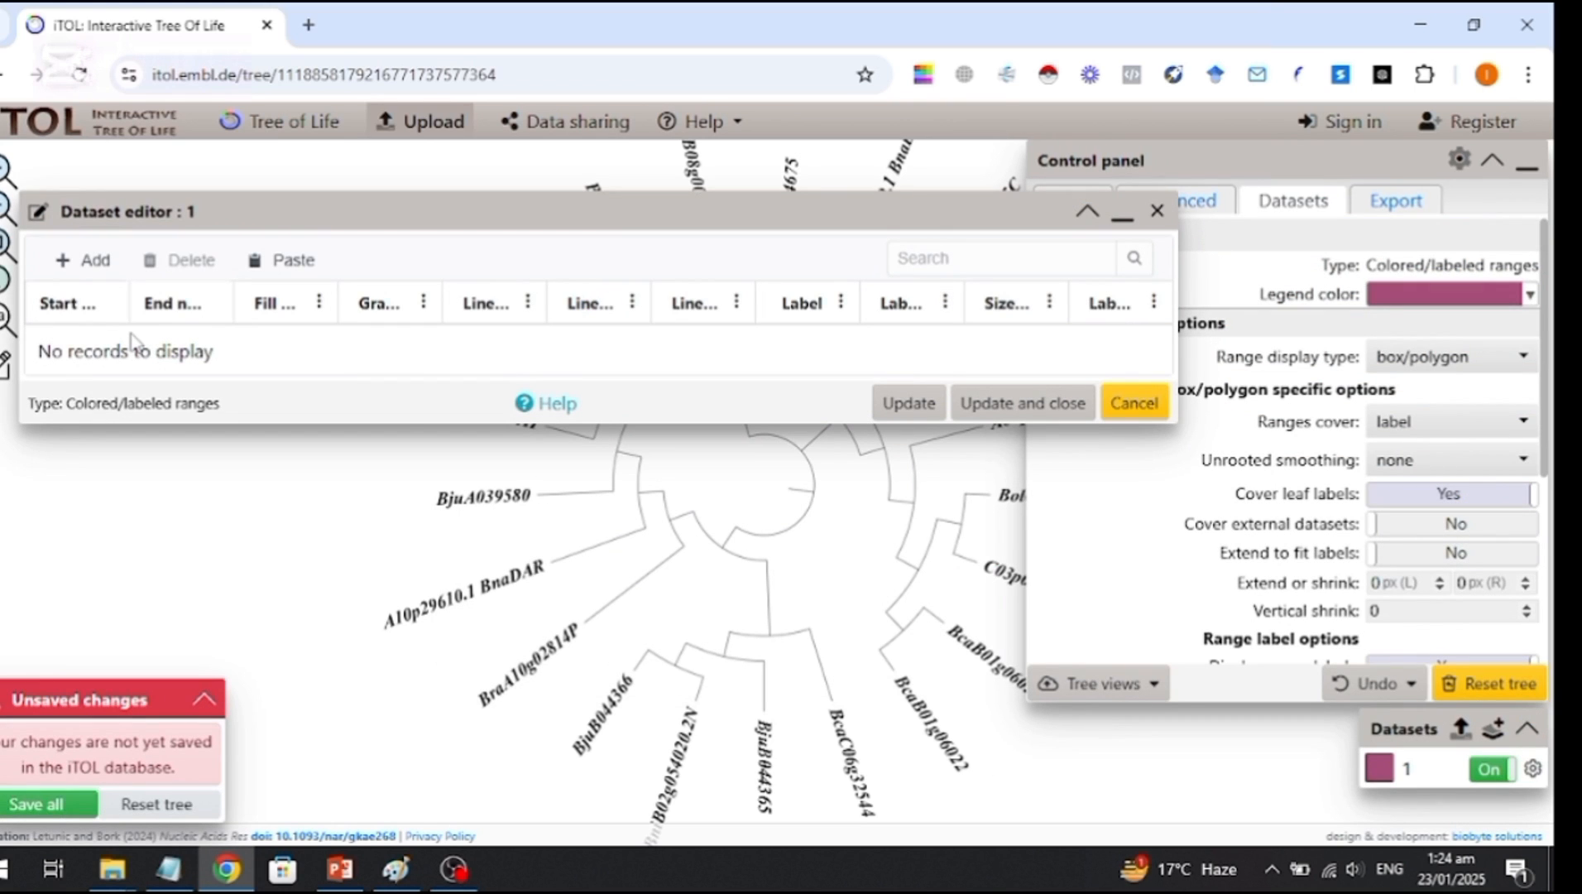
Add a range record to dataset 1 with start node BjuB044366 and end node BcaC06g32544.
{"action": "left_click", "coordinate": [70, 279]}
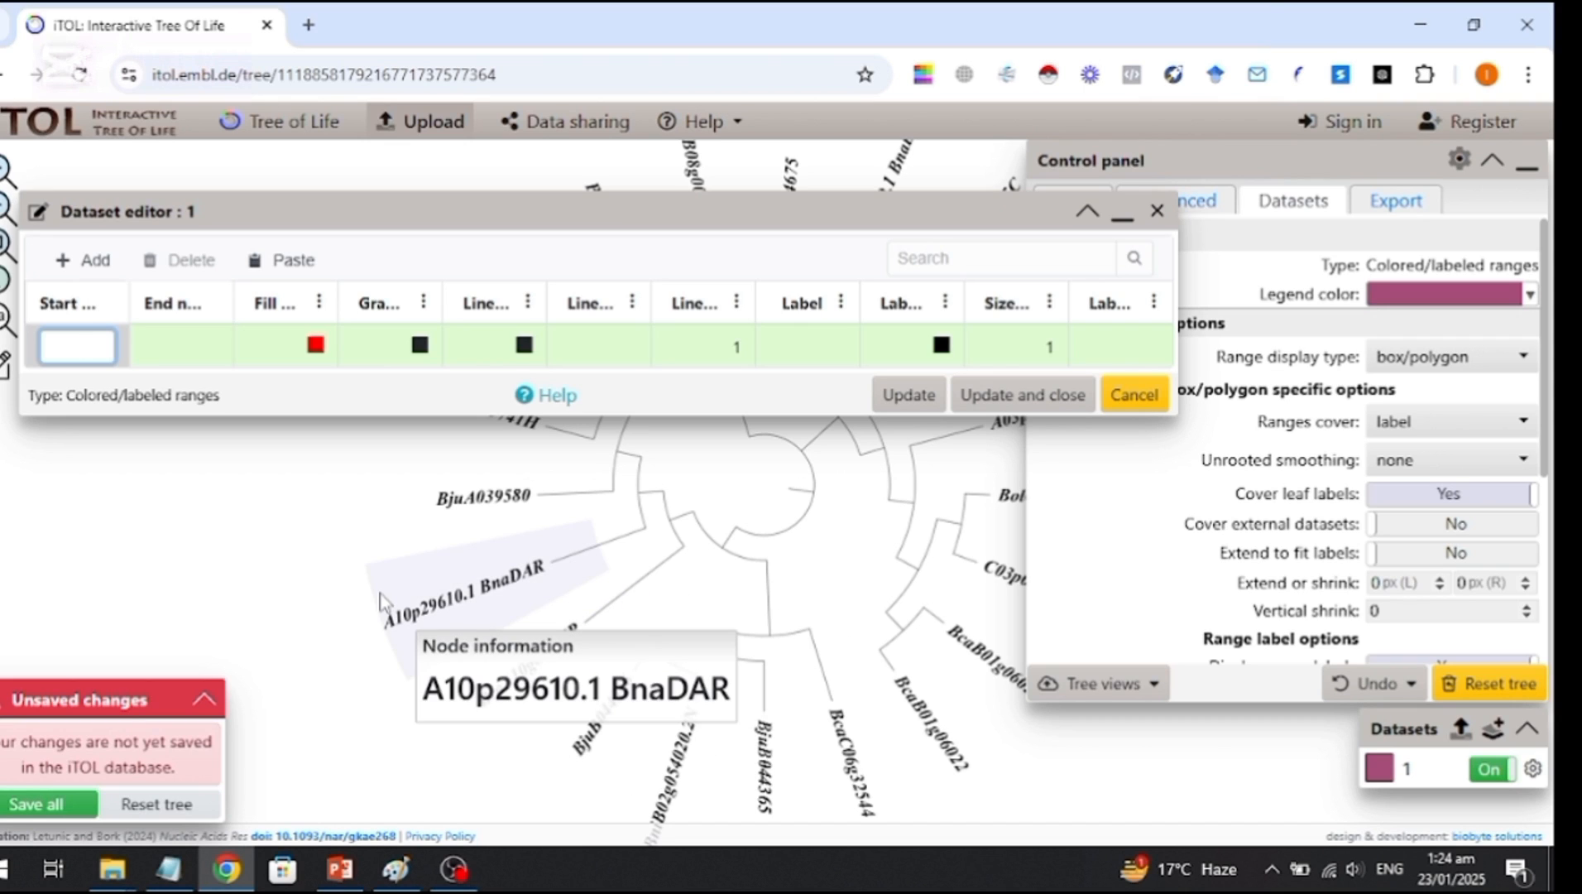
{"action": "type", "text": "bju"}
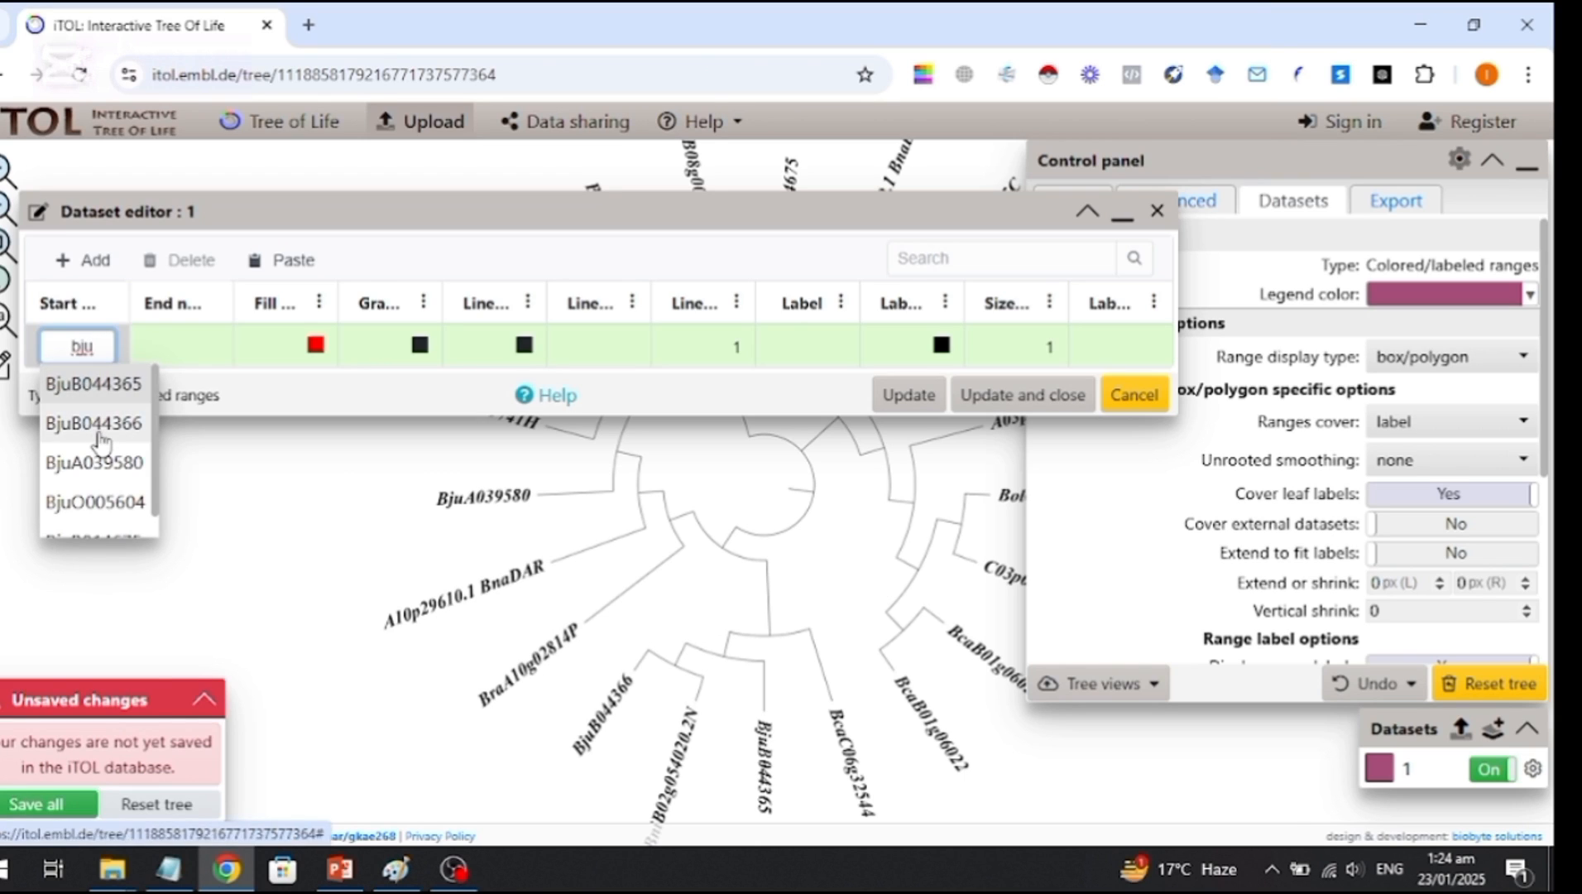
{"action": "key", "text": "Return"}
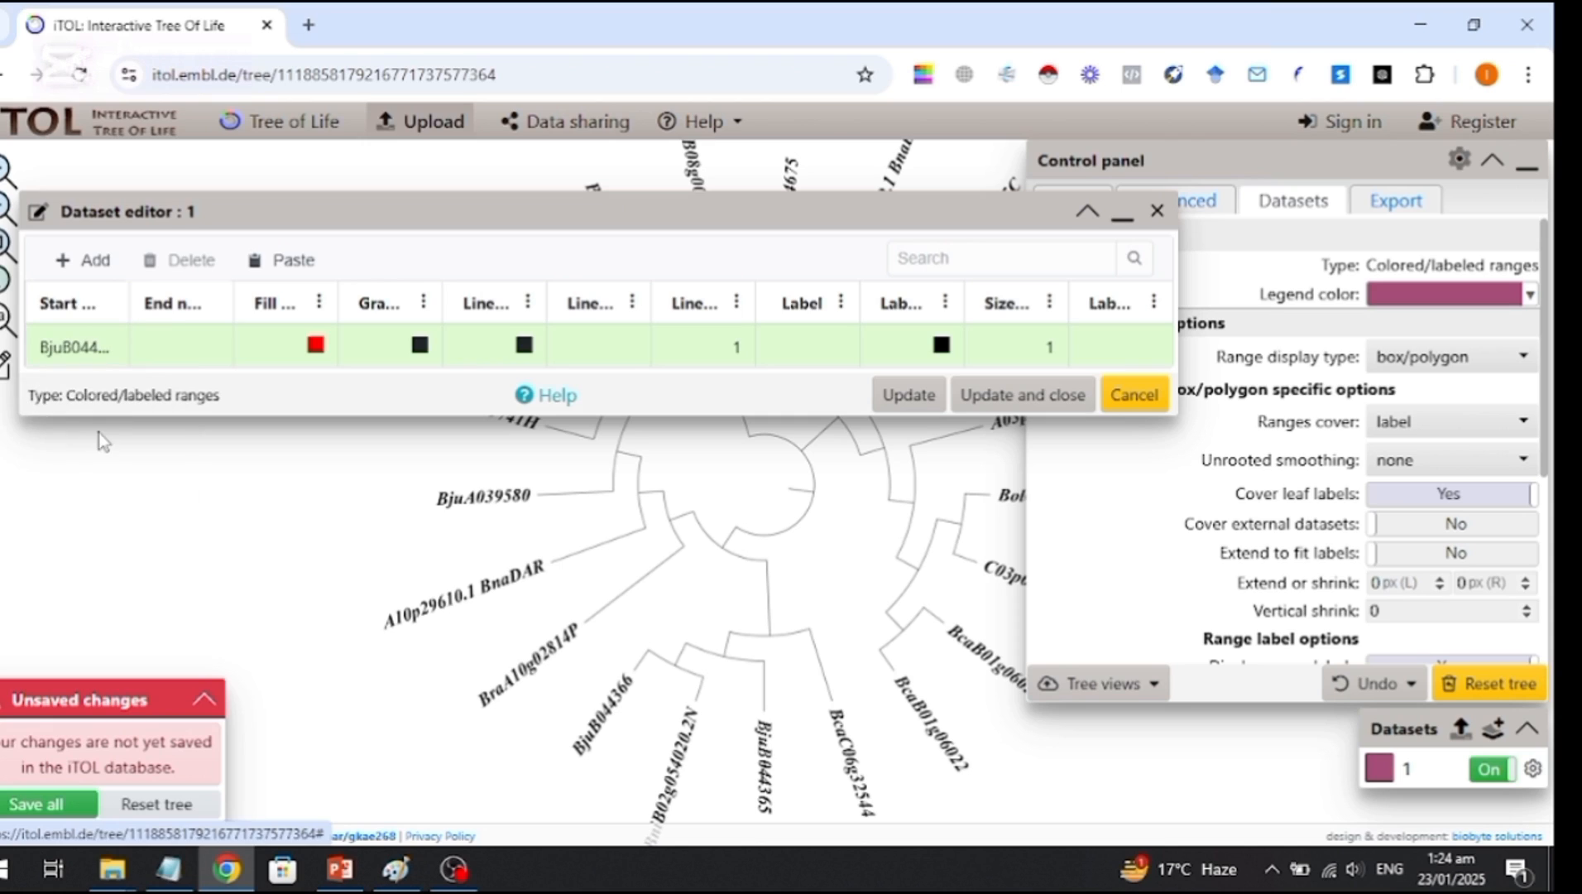
{"action": "double_click", "coordinate": [182, 350]}
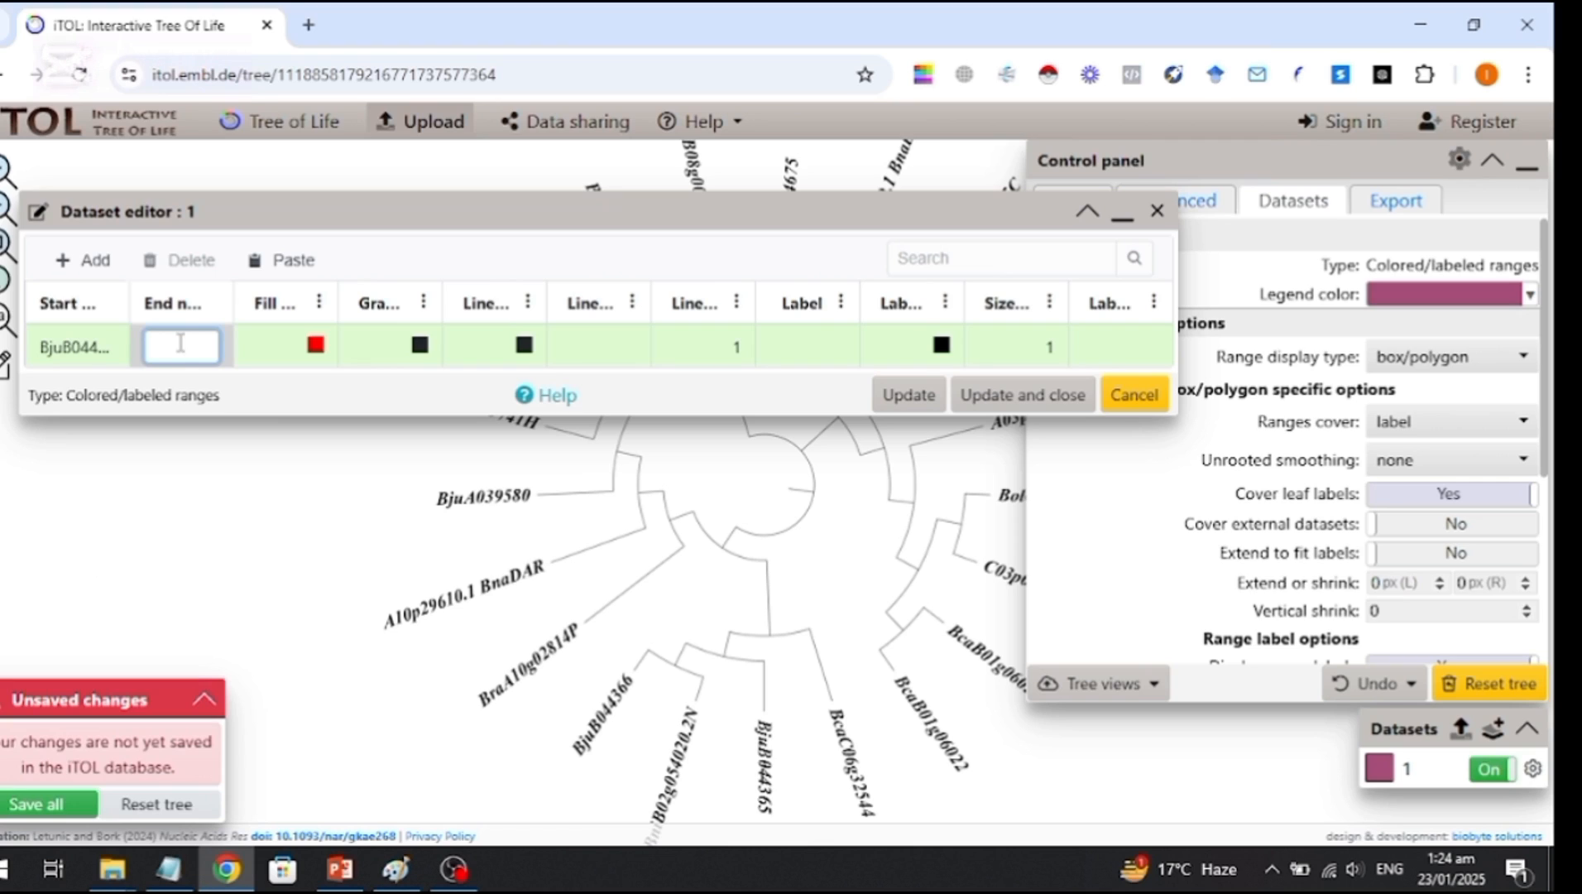
{"action": "type", "text": "bca"}
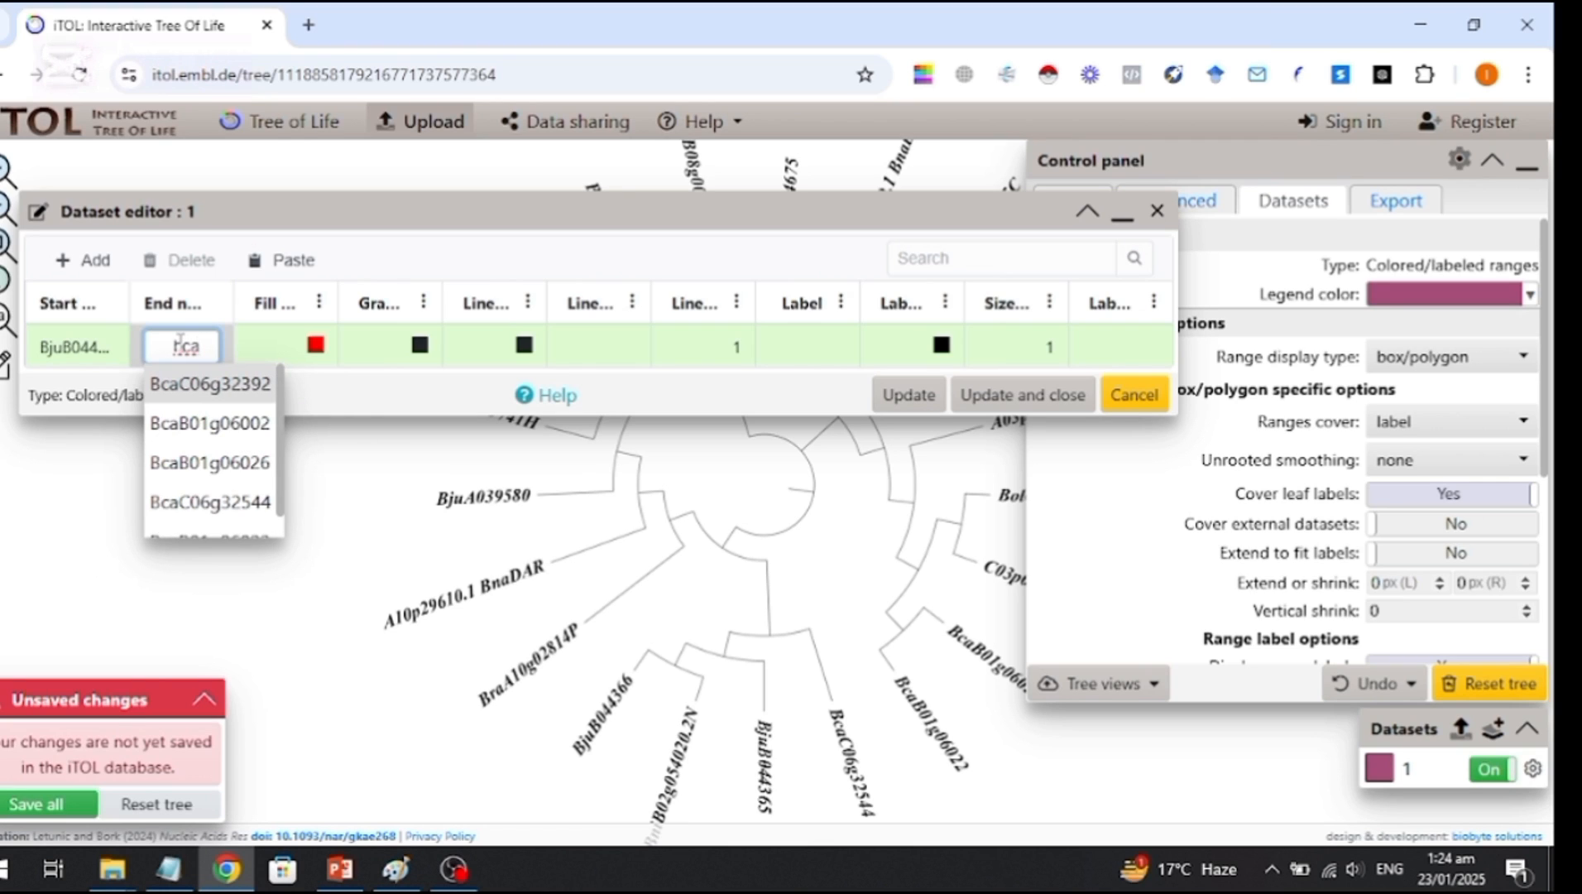
{"action": "left_click", "coordinate": [244, 502]}
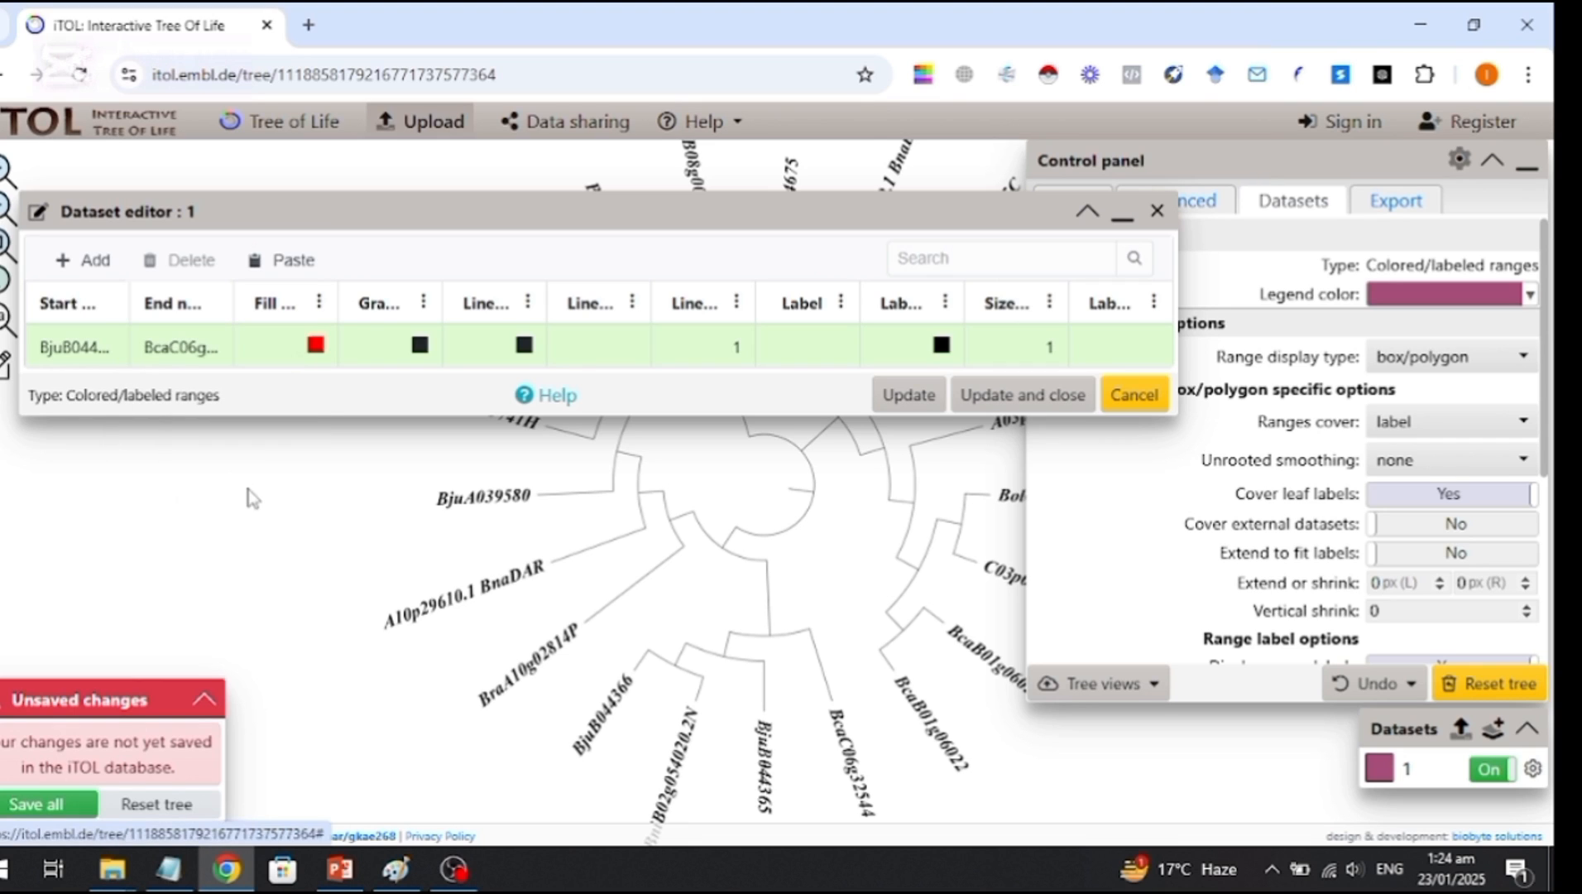
Set the range's fill color to the copied code #a64d79.
{"action": "left_click", "coordinate": [315, 345]}
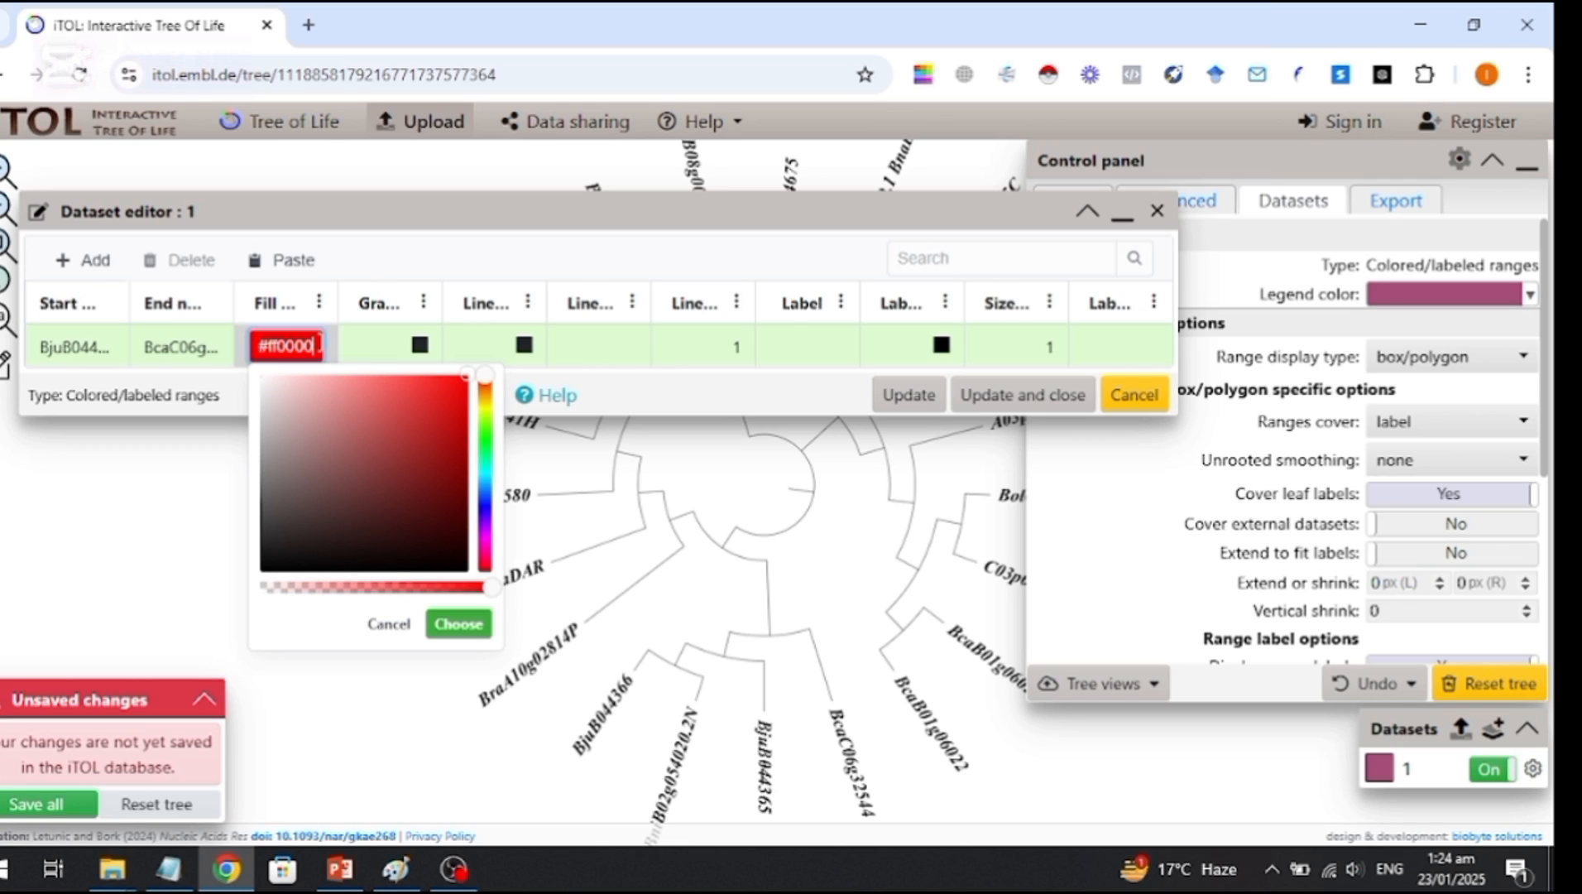
{"action": "key", "text": "BackSpace"}
{"action": "key", "text": "BackSpace"}
{"action": "key", "text": "BackSpace"}
{"action": "key", "text": "BackSpace"}
{"action": "key", "text": "BackSpace"}
{"action": "key", "text": "BackSpace"}
{"action": "key", "text": "ctrl+v"}
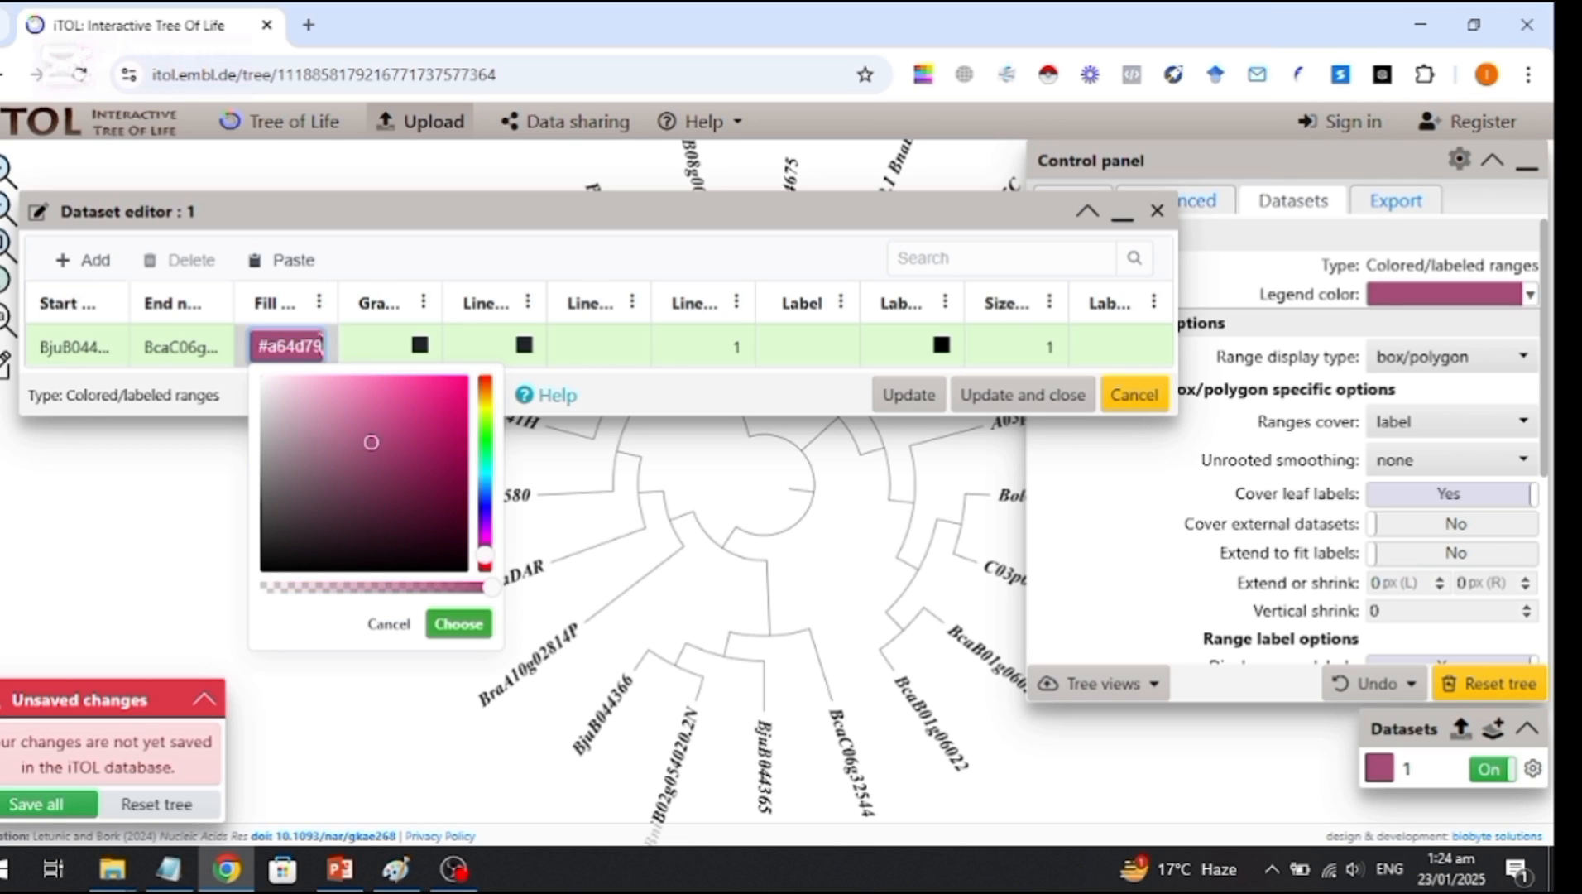
{"action": "left_click", "coordinate": [459, 628]}
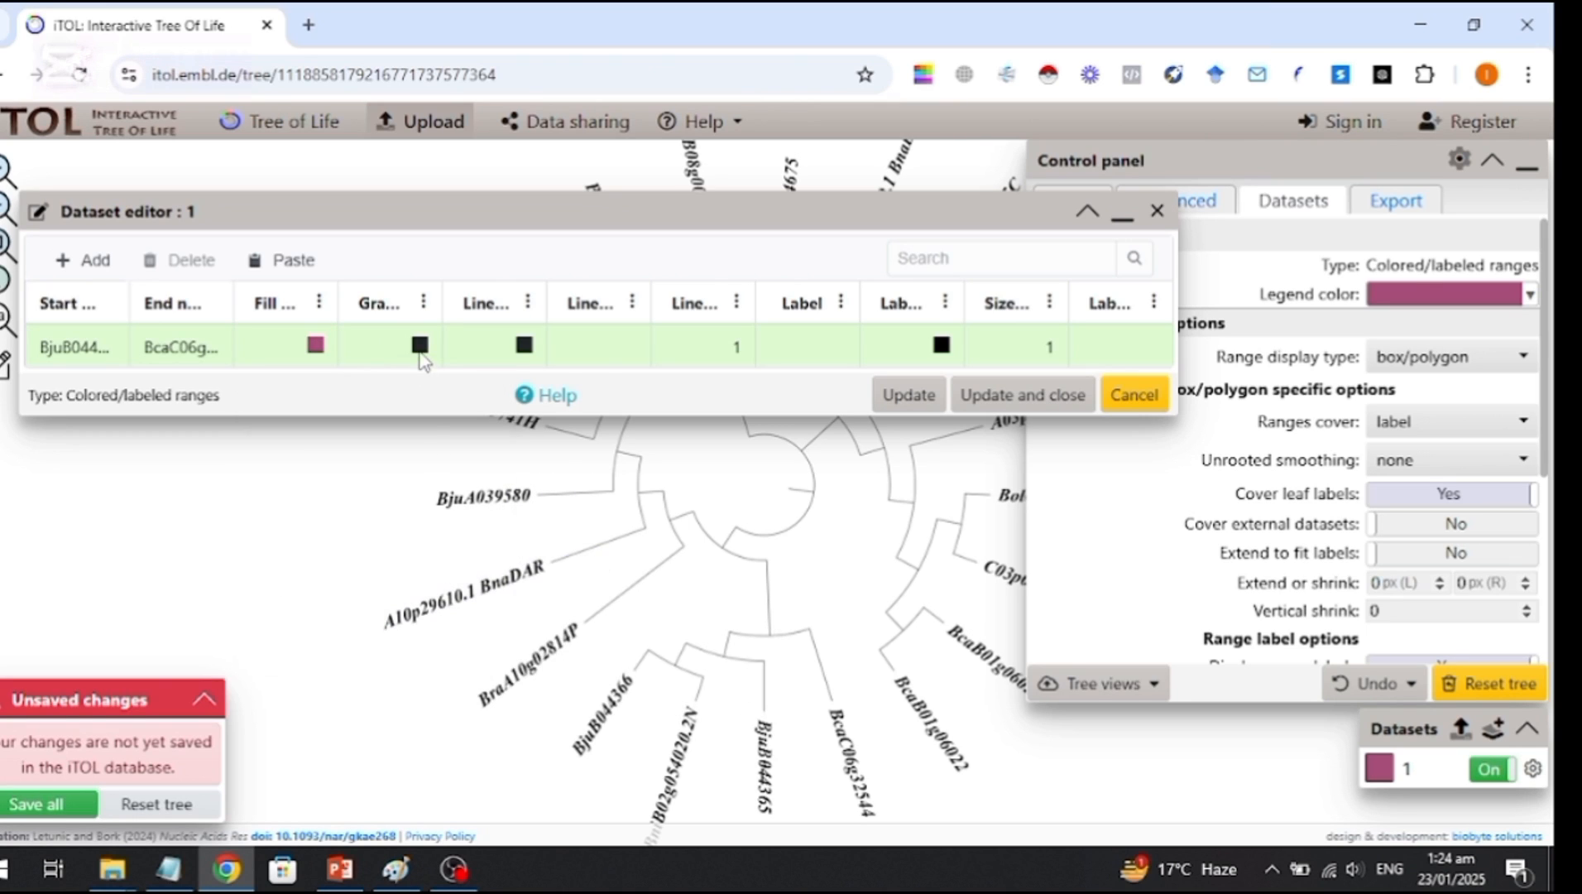
Set the range's gradient color to #a64d79.
{"action": "left_click", "coordinate": [423, 351]}
{"action": "key", "text": "BackSpace"}
{"action": "key", "text": "BackSpace"}
{"action": "key", "text": "BackSpace"}
{"action": "key", "text": "BackSpace"}
{"action": "key", "text": "BackSpace"}
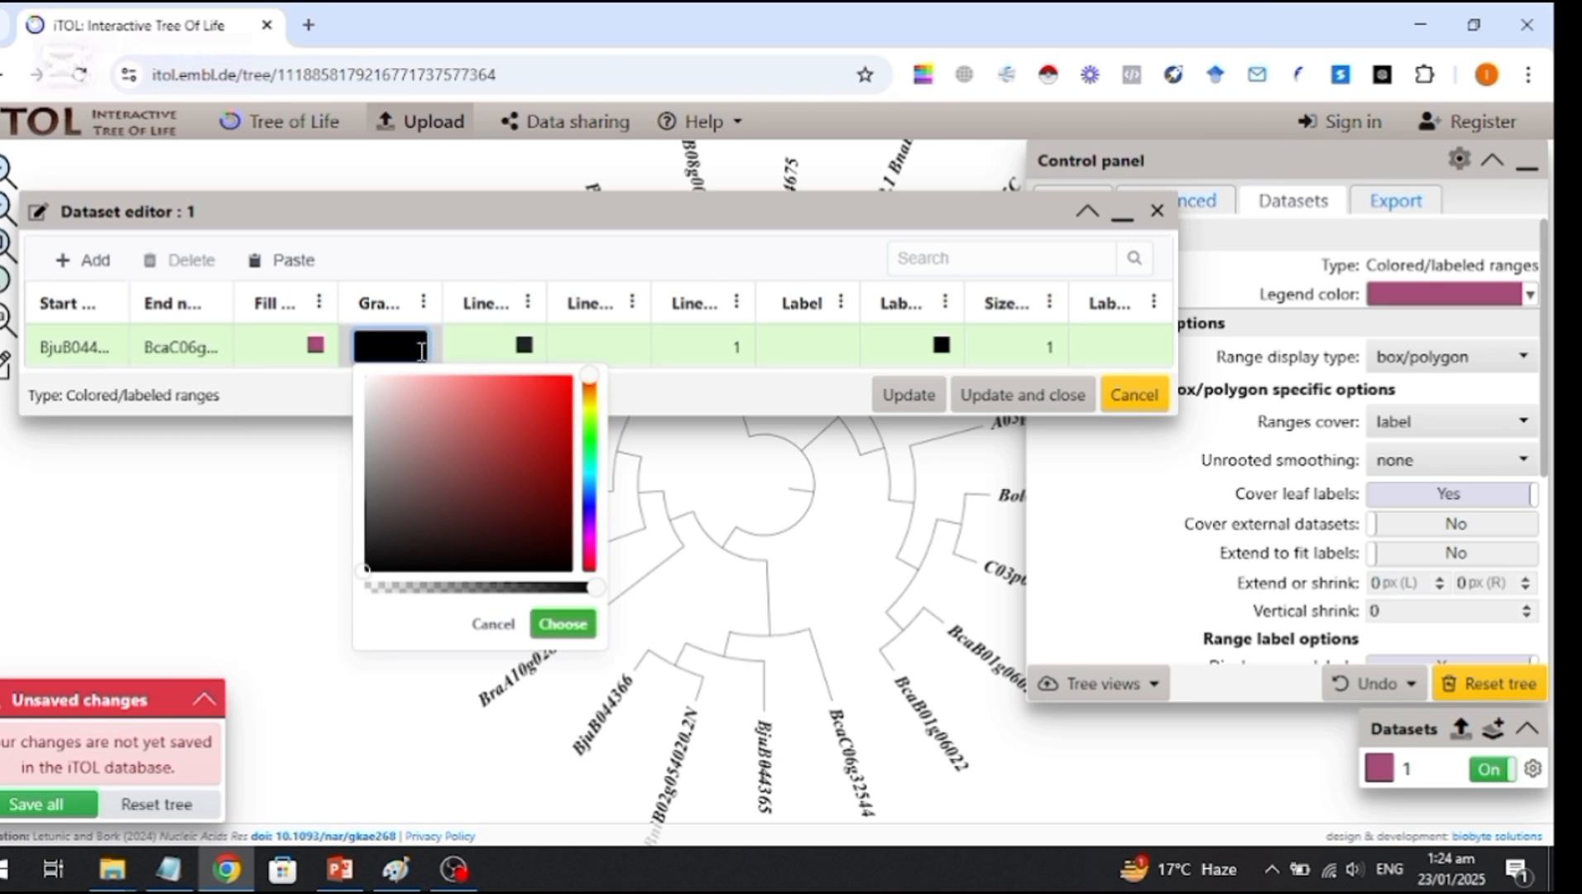
{"action": "key", "text": "ctrl+v"}
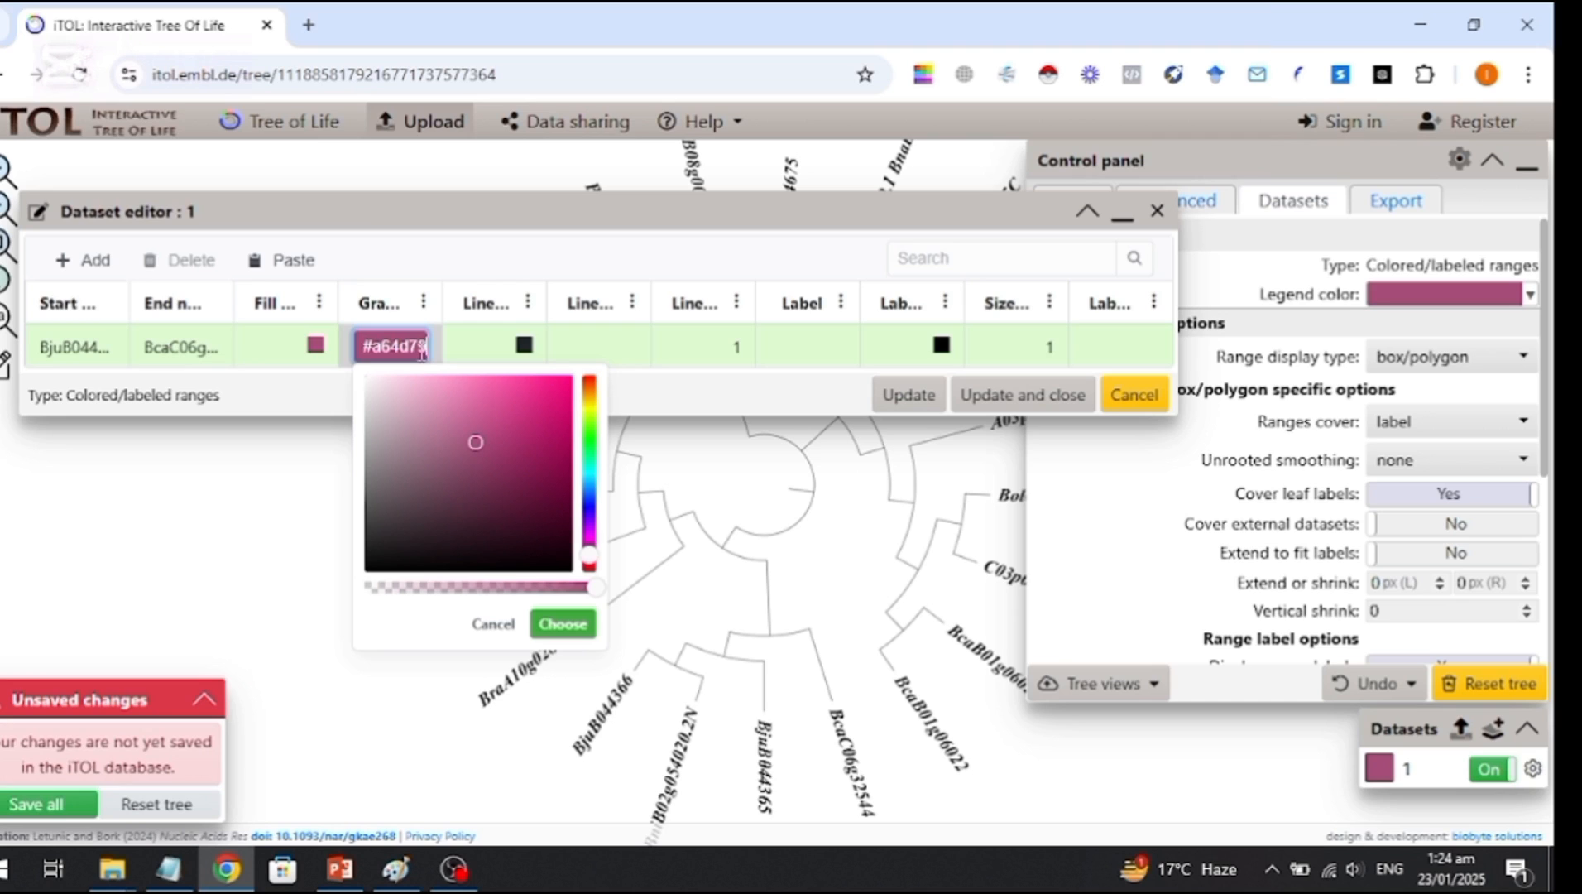
{"action": "left_click", "coordinate": [563, 625]}
Set the range's line color to #a64d79.
{"action": "left_click", "coordinate": [525, 344]}
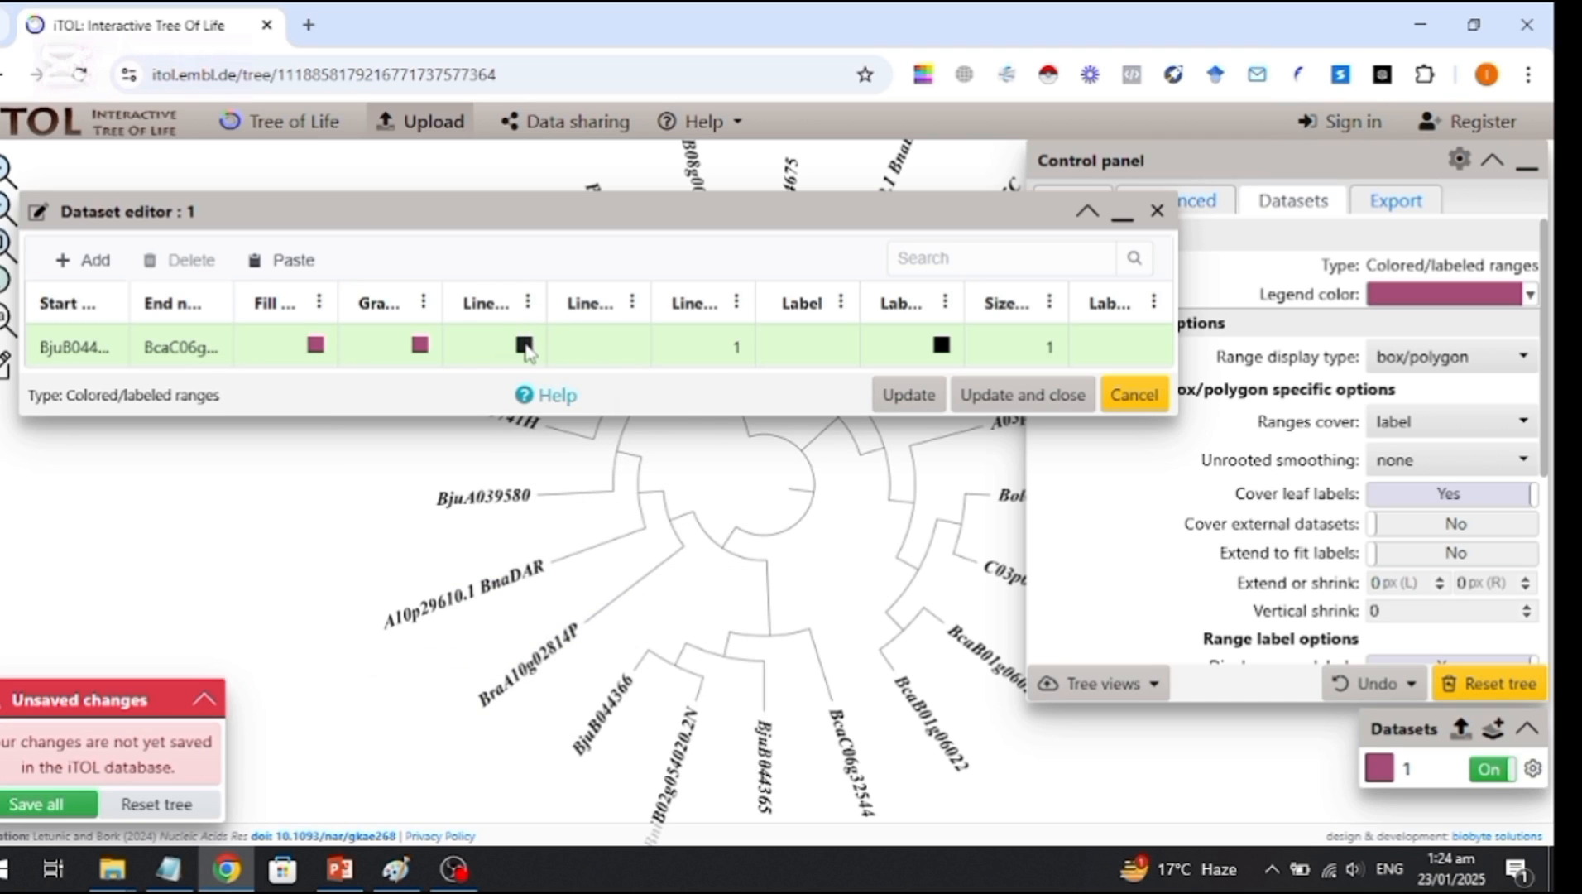
{"action": "key", "text": "BackSpace"}
{"action": "key", "text": "BackSpace"}
{"action": "key", "text": "BackSpace"}
{"action": "key", "text": "BackSpace"}
{"action": "key", "text": "BackSpace"}
{"action": "key", "text": "BackSpace"}
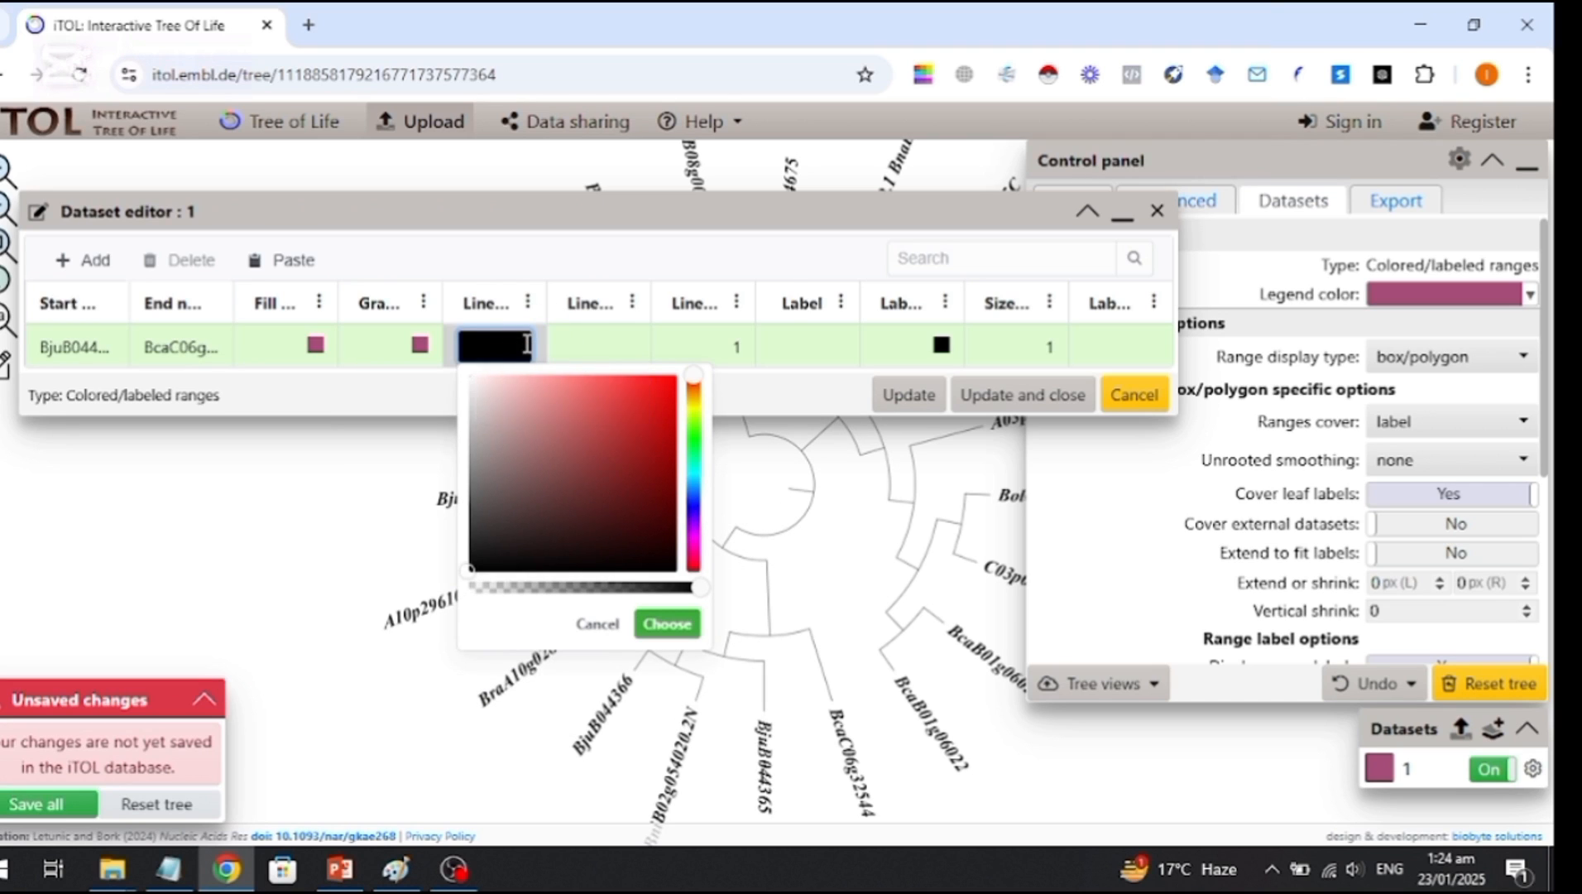
{"action": "type", "text": "#a64d79"}
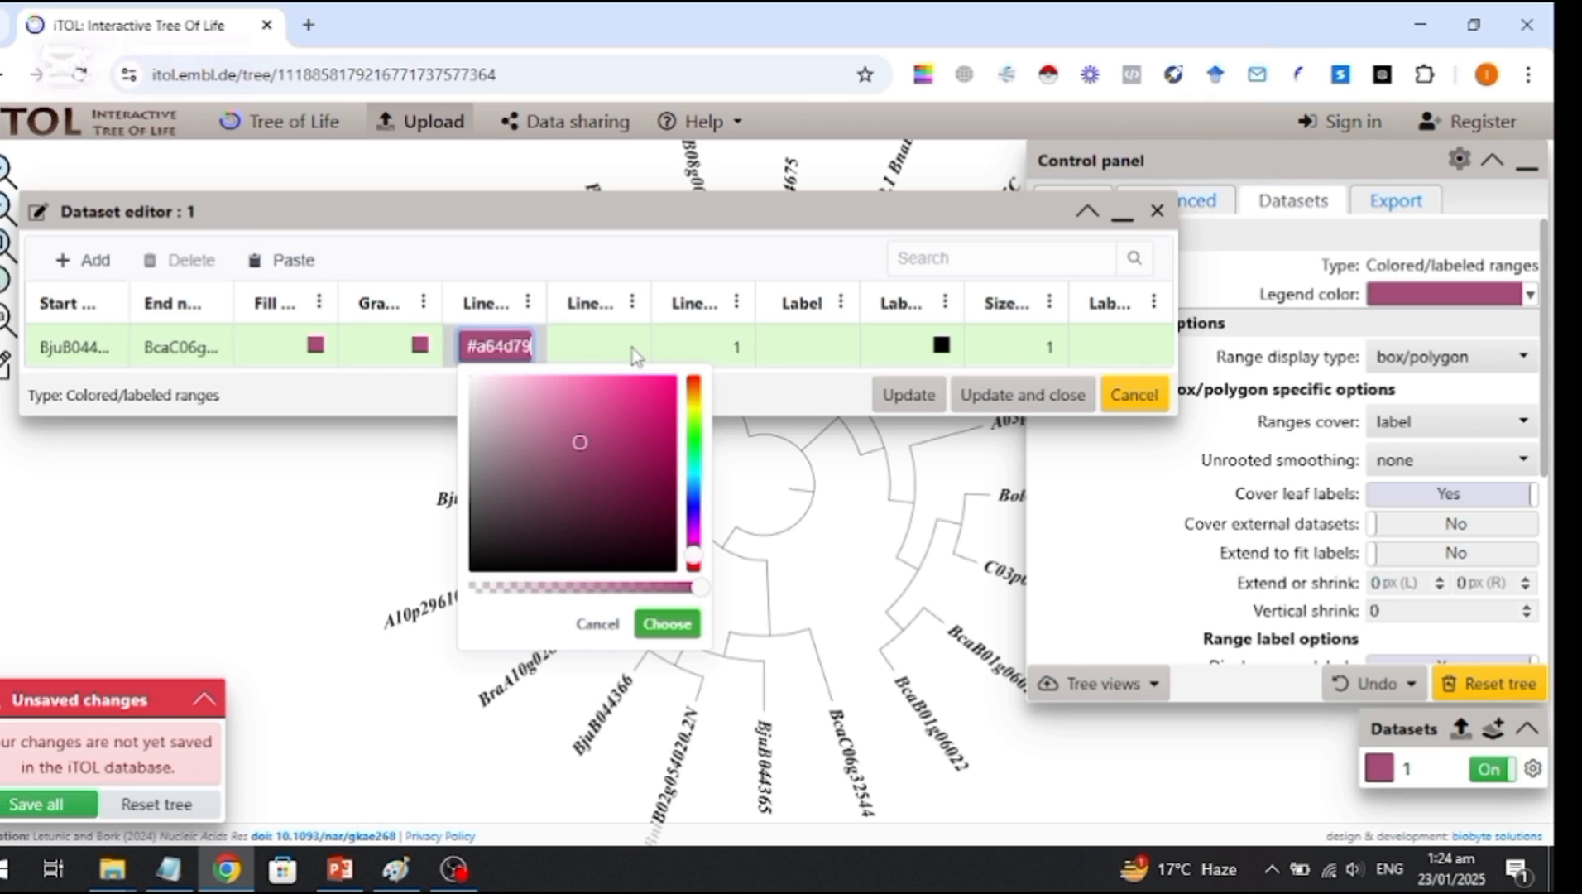
{"action": "left_click", "coordinate": [721, 346]}
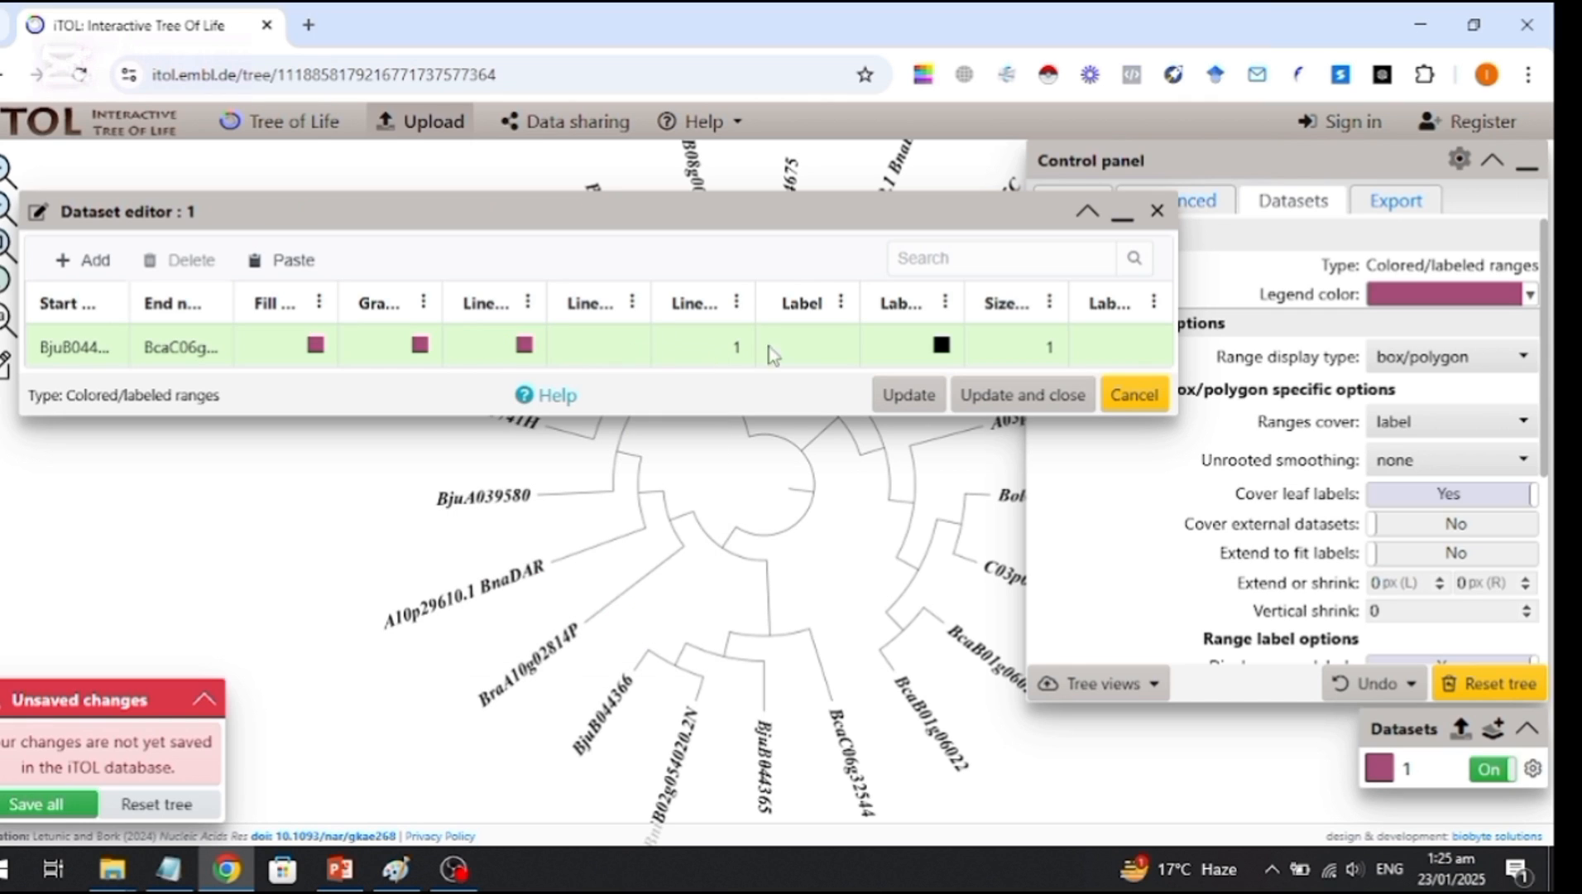
Set the range's label color to #a64d79.
{"action": "left_click", "coordinate": [941, 347]}
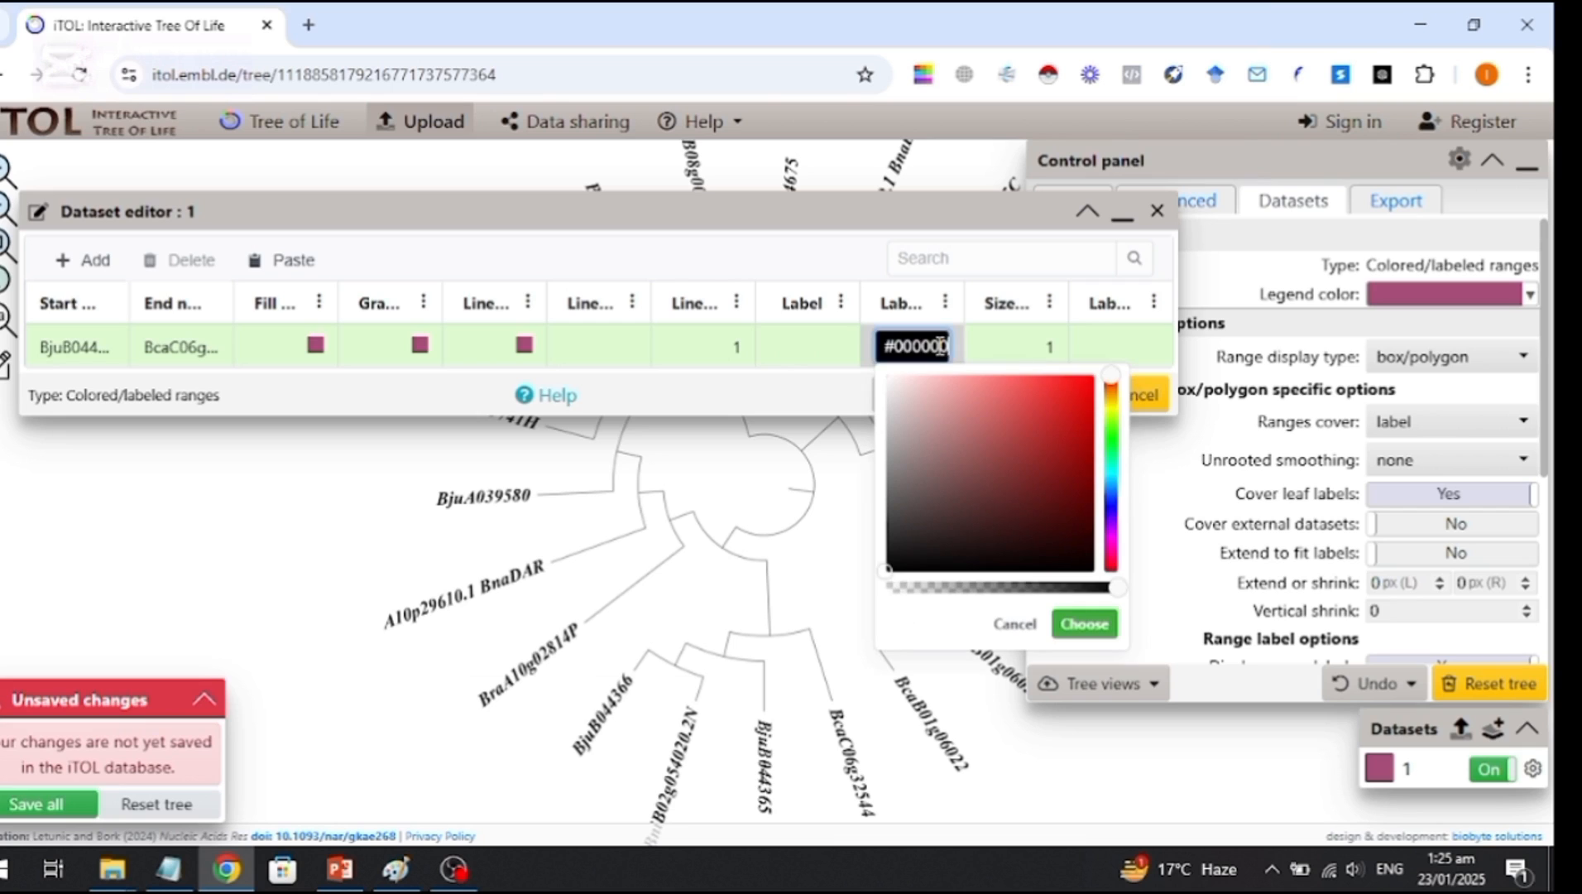
{"action": "key", "text": "BackSpace"}
{"action": "key", "text": "BackSpace"}
{"action": "key", "text": "BackSpace"}
{"action": "key", "text": "BackSpace"}
{"action": "key", "text": "BackSpace"}
{"action": "key", "text": "BackSpace"}
{"action": "key", "text": "BackSpace"}
{"action": "type", "text": "#a64d79"}
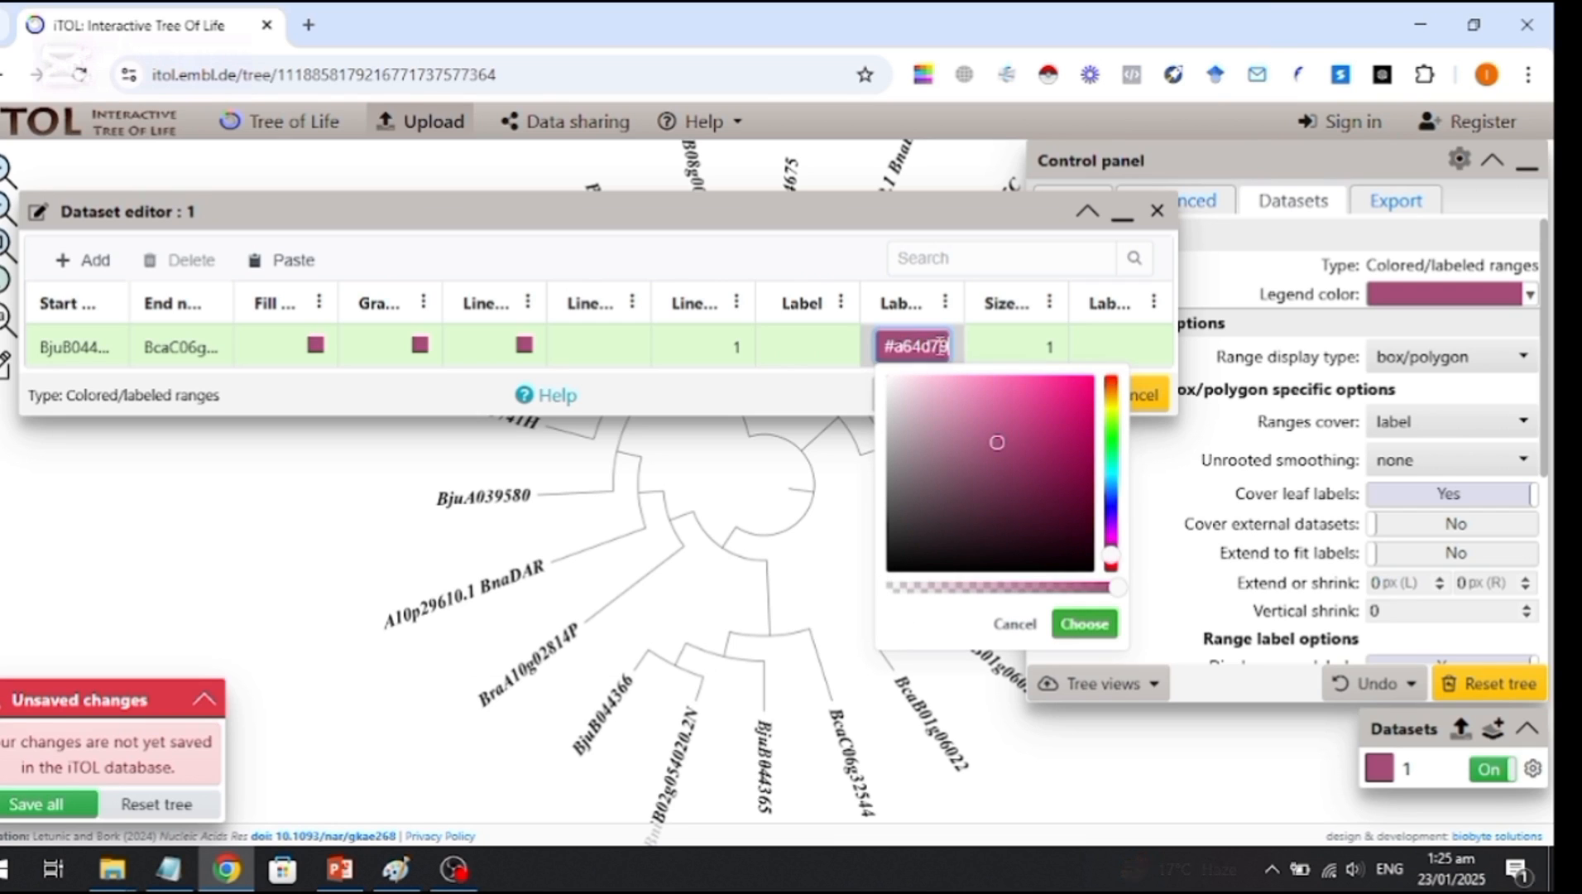
{"action": "left_click", "coordinate": [1052, 351]}
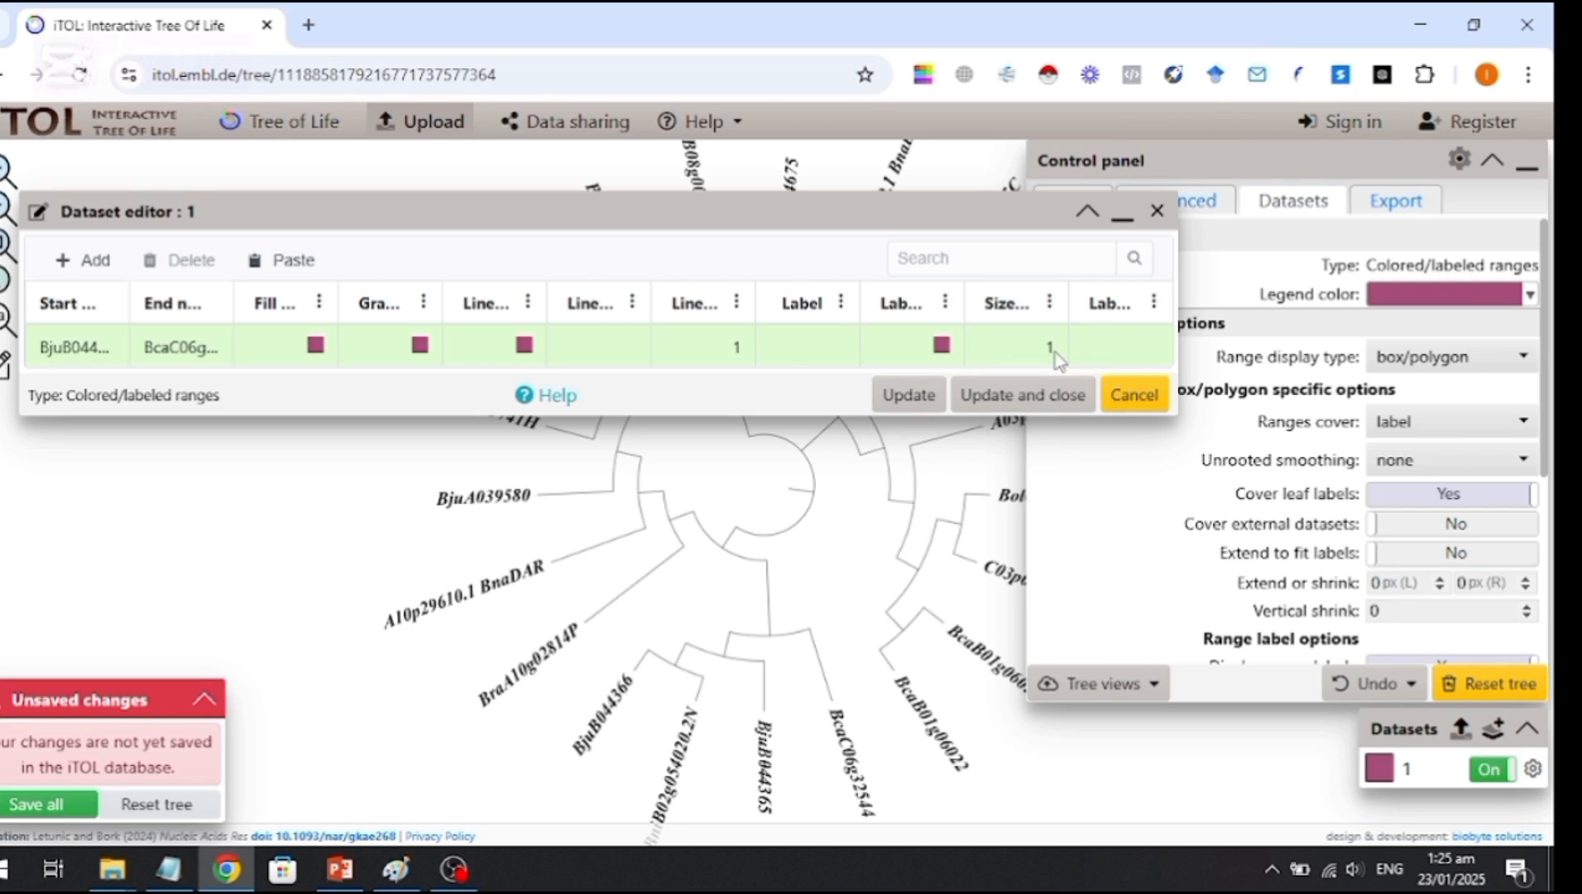
Set the range's size factor to 2 and update the dataset on the tree.
{"action": "left_click", "coordinate": [1053, 354]}
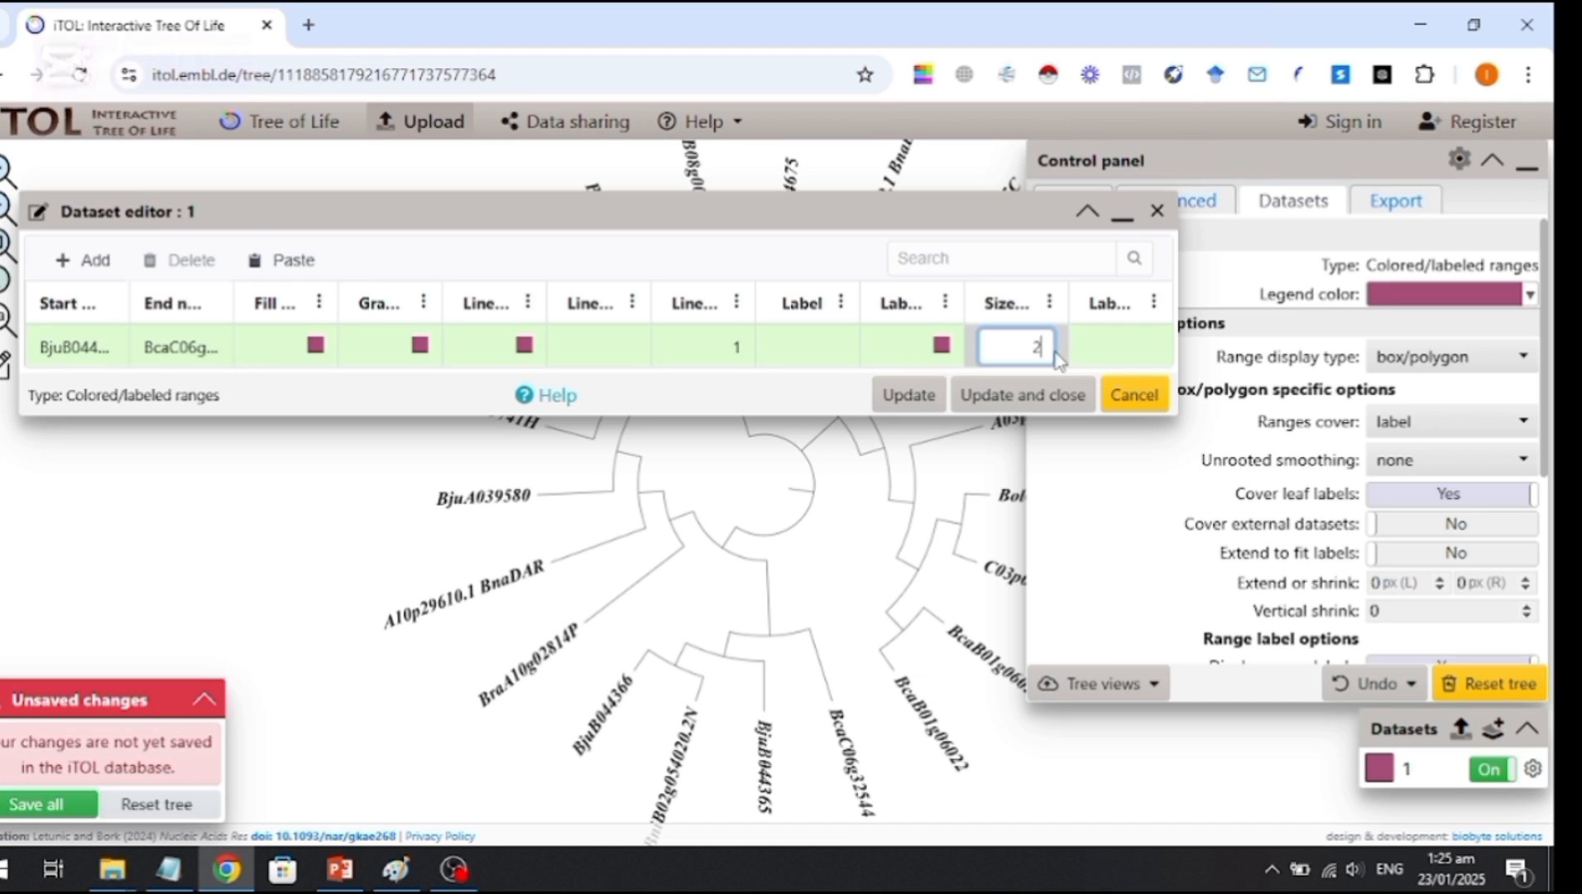
{"action": "type", "text": "2"}
{"action": "left_click", "coordinate": [909, 396]}
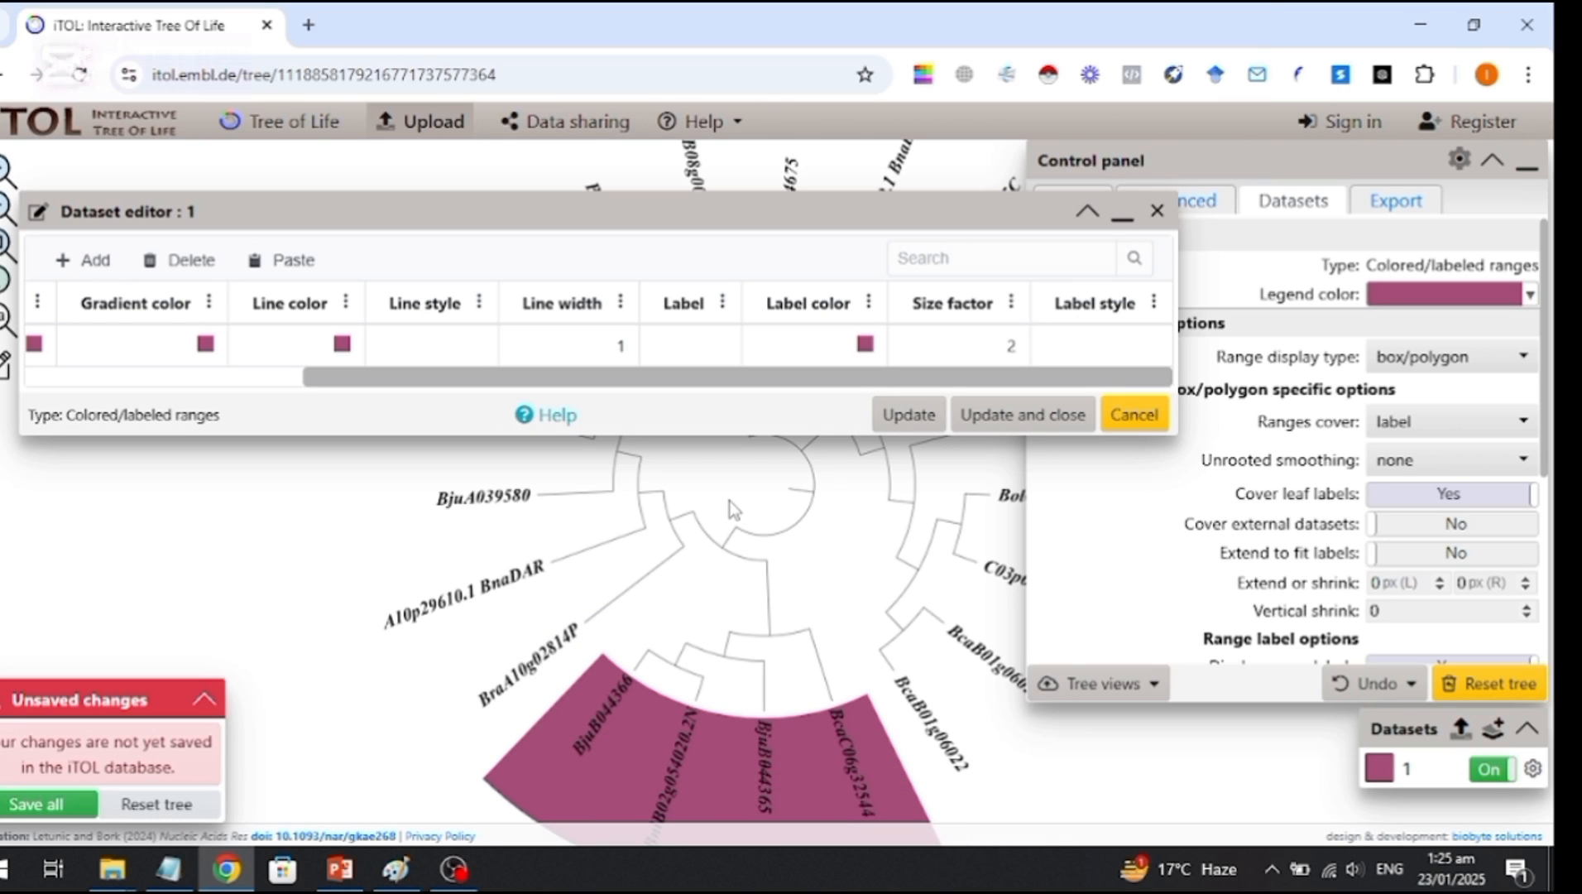
Minimize the dataset editor and control panel, and try to create another dataset.
{"action": "left_click", "coordinate": [1123, 214]}
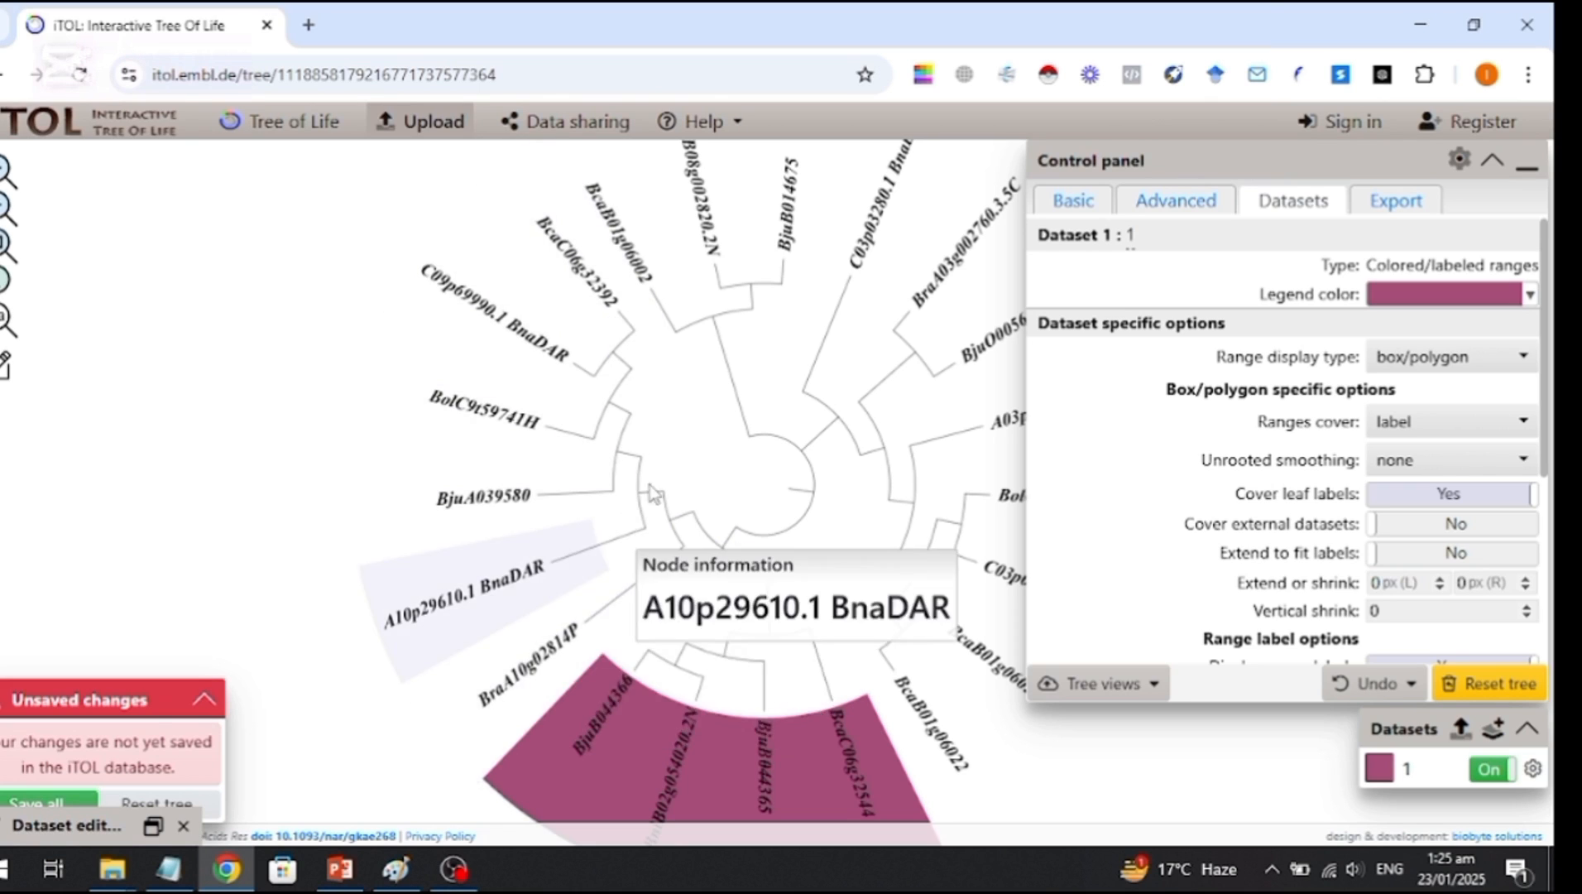
{"action": "left_click", "coordinate": [1495, 728]}
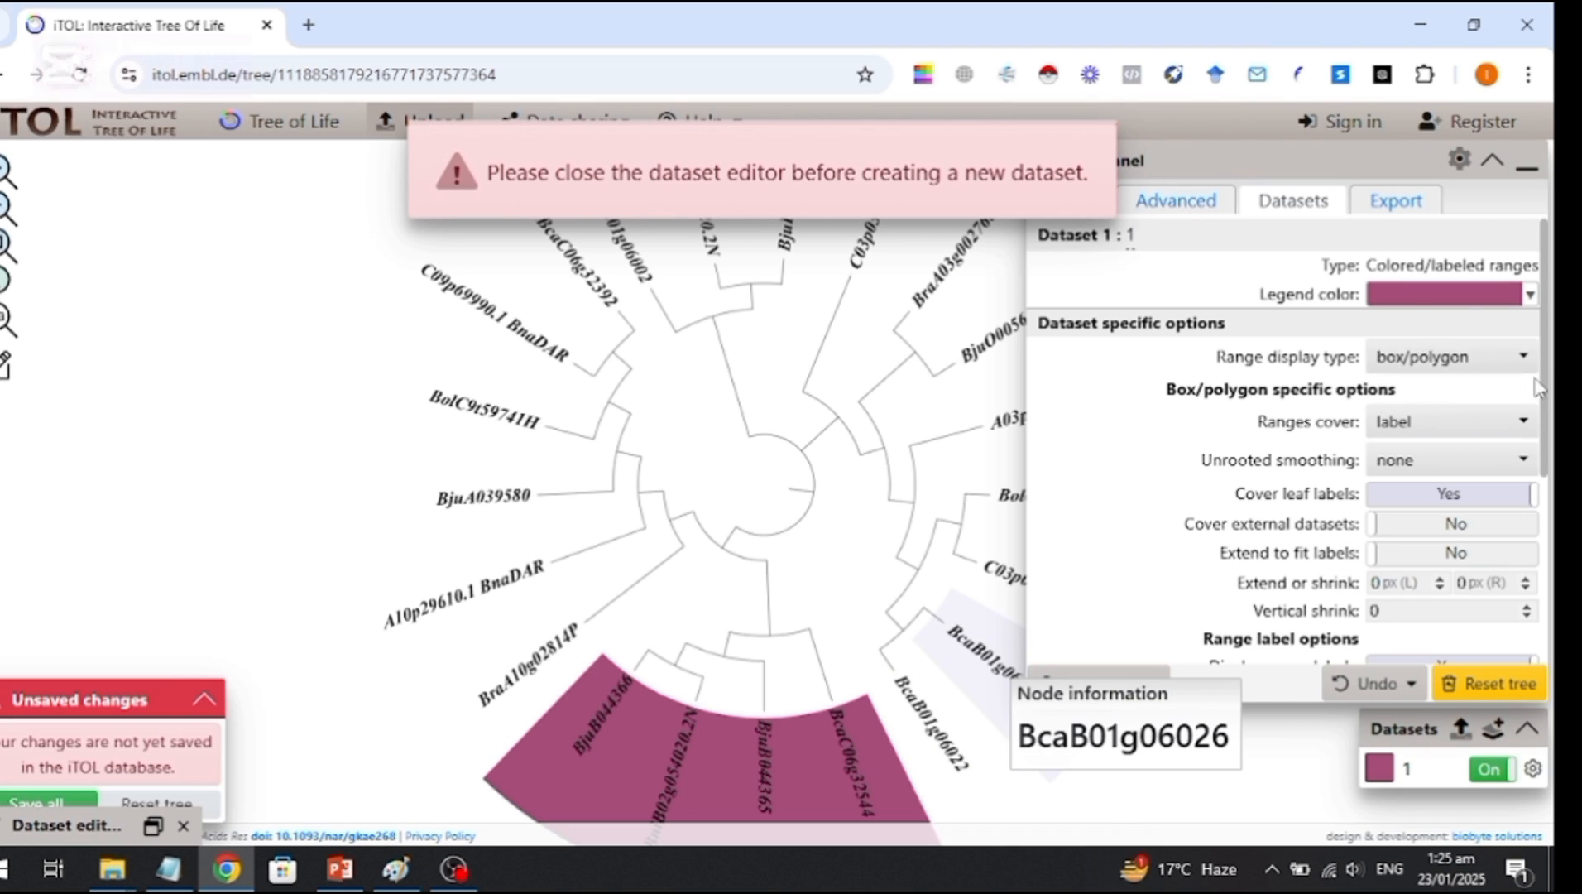
{"action": "left_click", "coordinate": [1527, 166]}
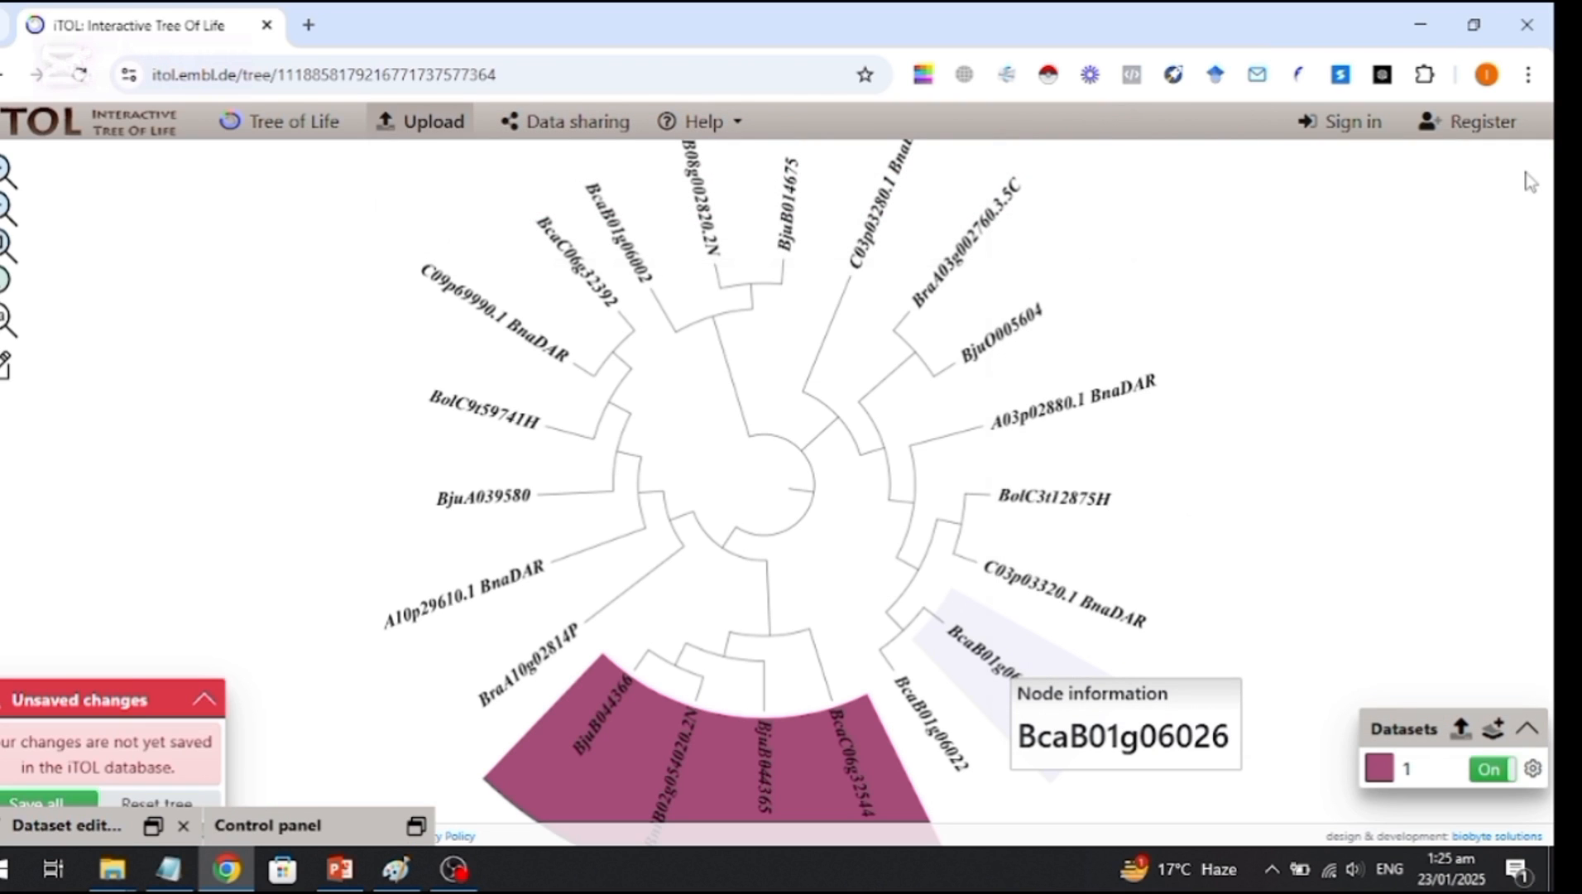
{"action": "left_click", "coordinate": [1493, 729]}
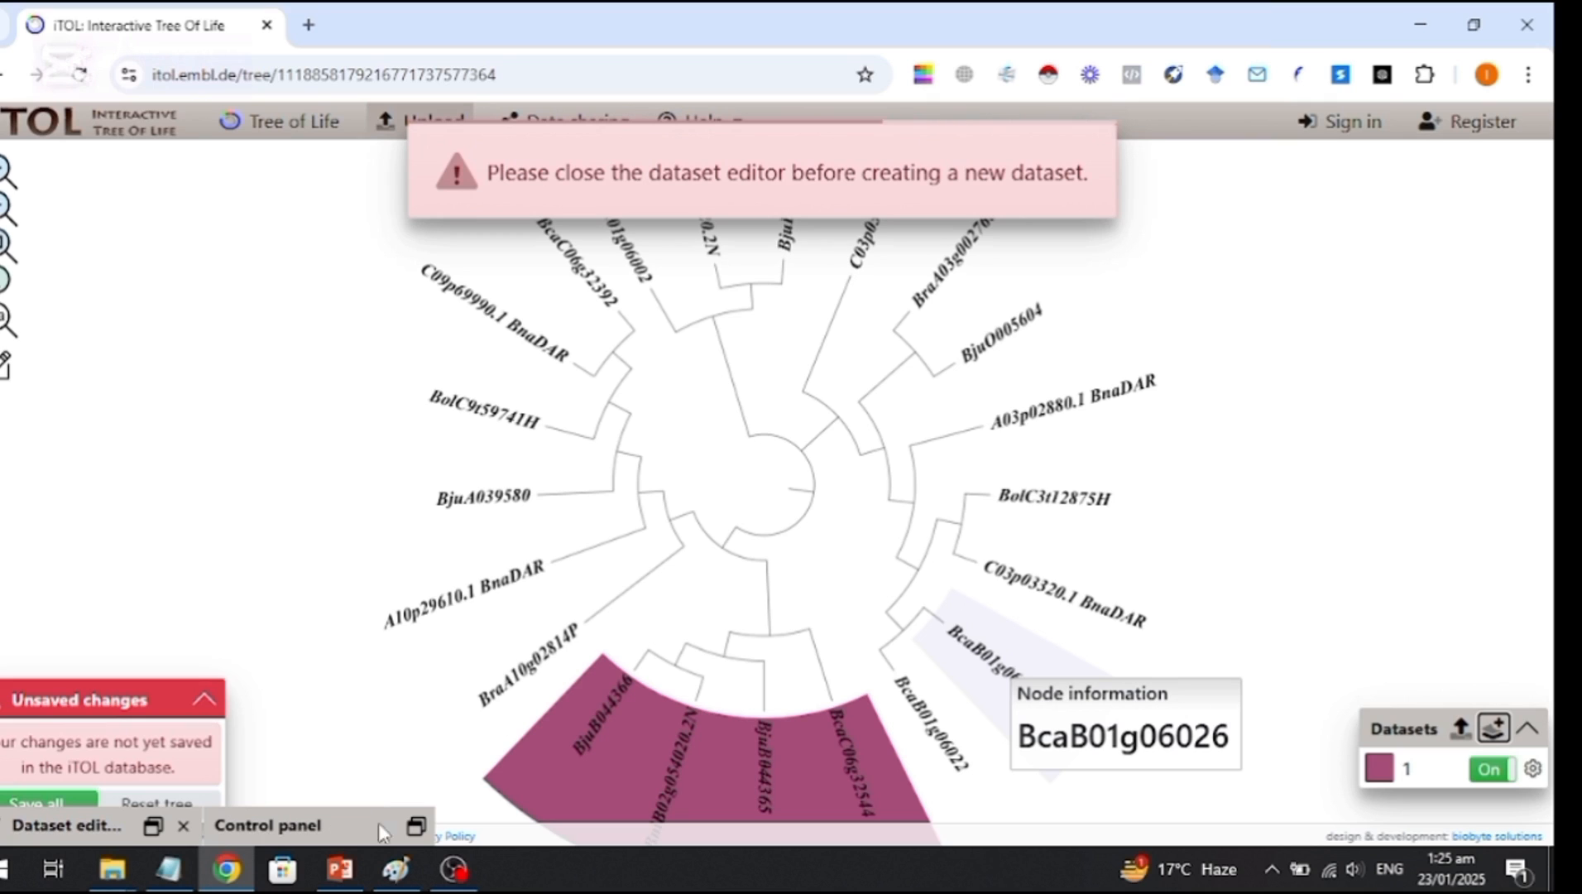
Close the open dataset editor and clear the control panel off the tree by minimizing it.
{"action": "left_click", "coordinate": [183, 826]}
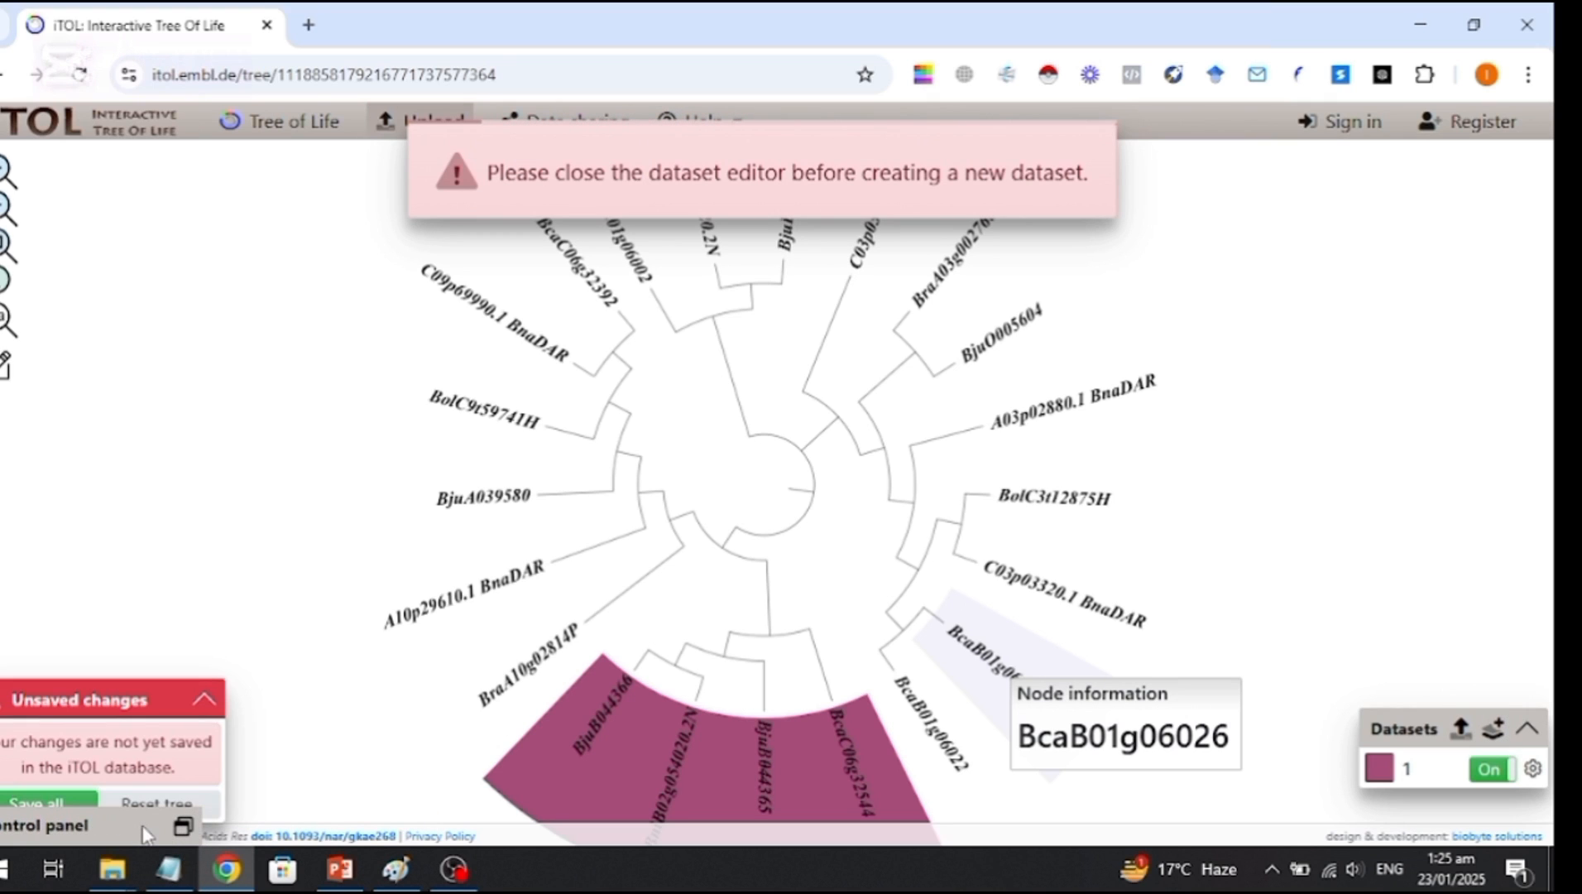
{"action": "left_click", "coordinate": [183, 829]}
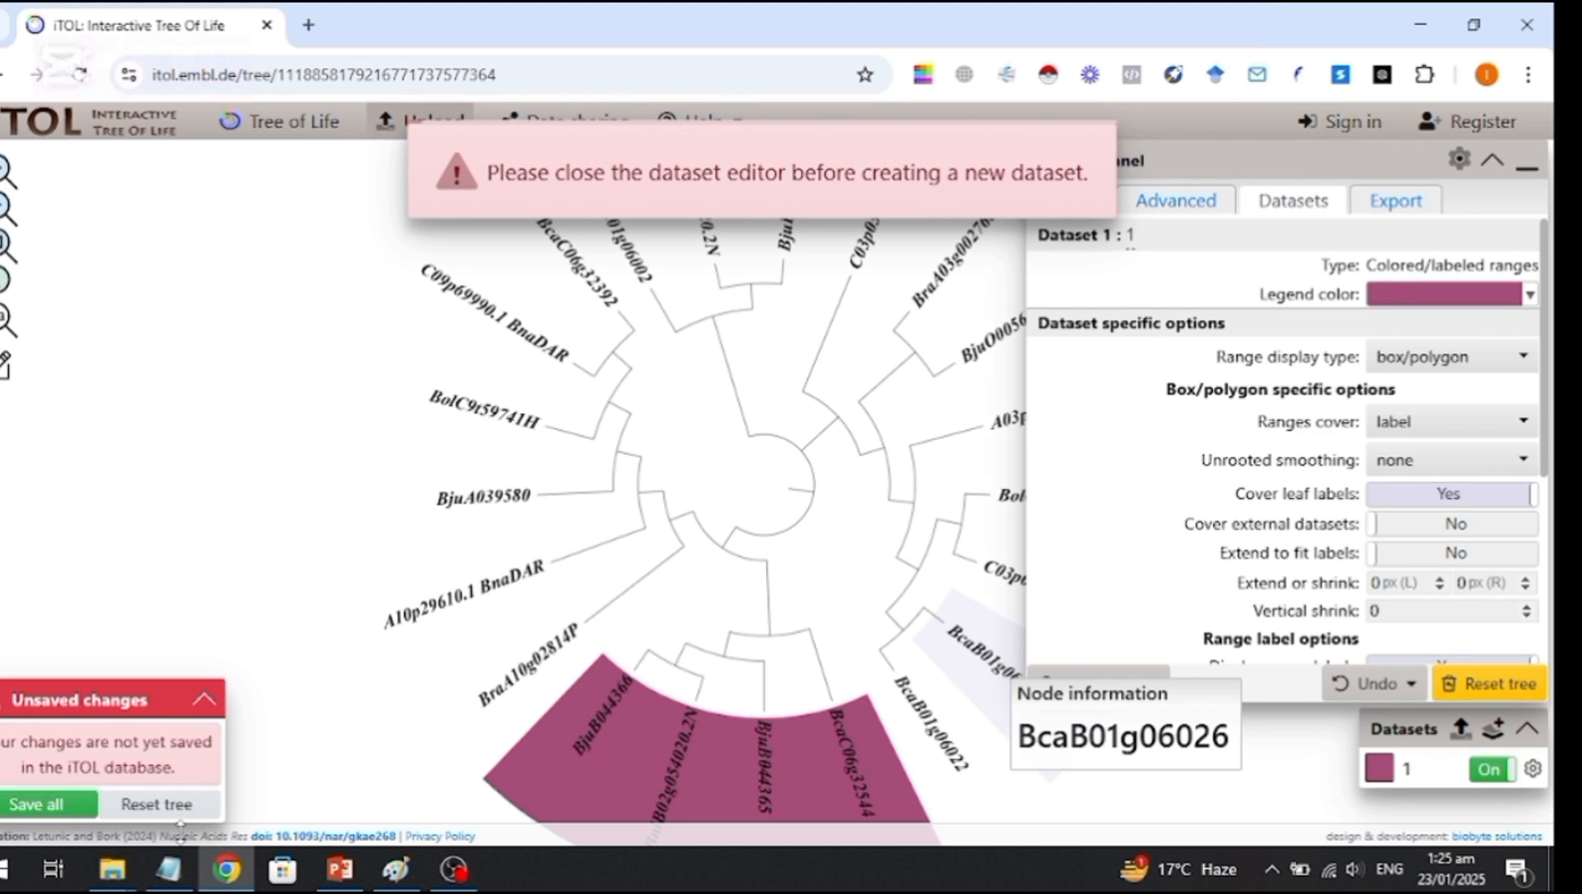
{"action": "left_click", "coordinate": [1528, 168]}
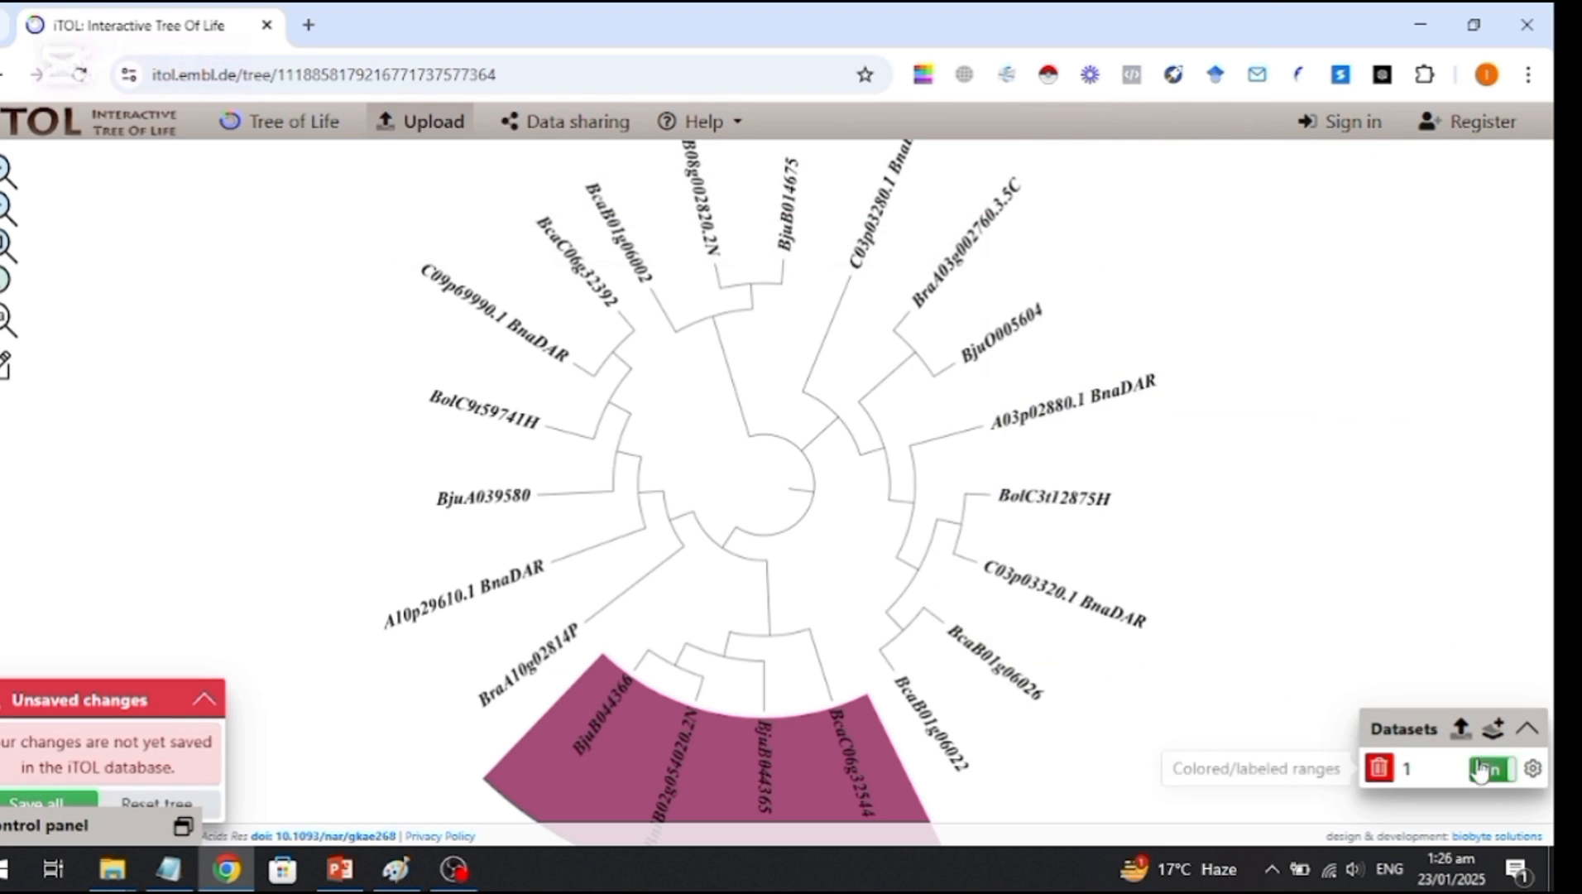
Start a new dataset of type Colored/labeled range with the label 2.
{"action": "left_click", "coordinate": [1494, 729]}
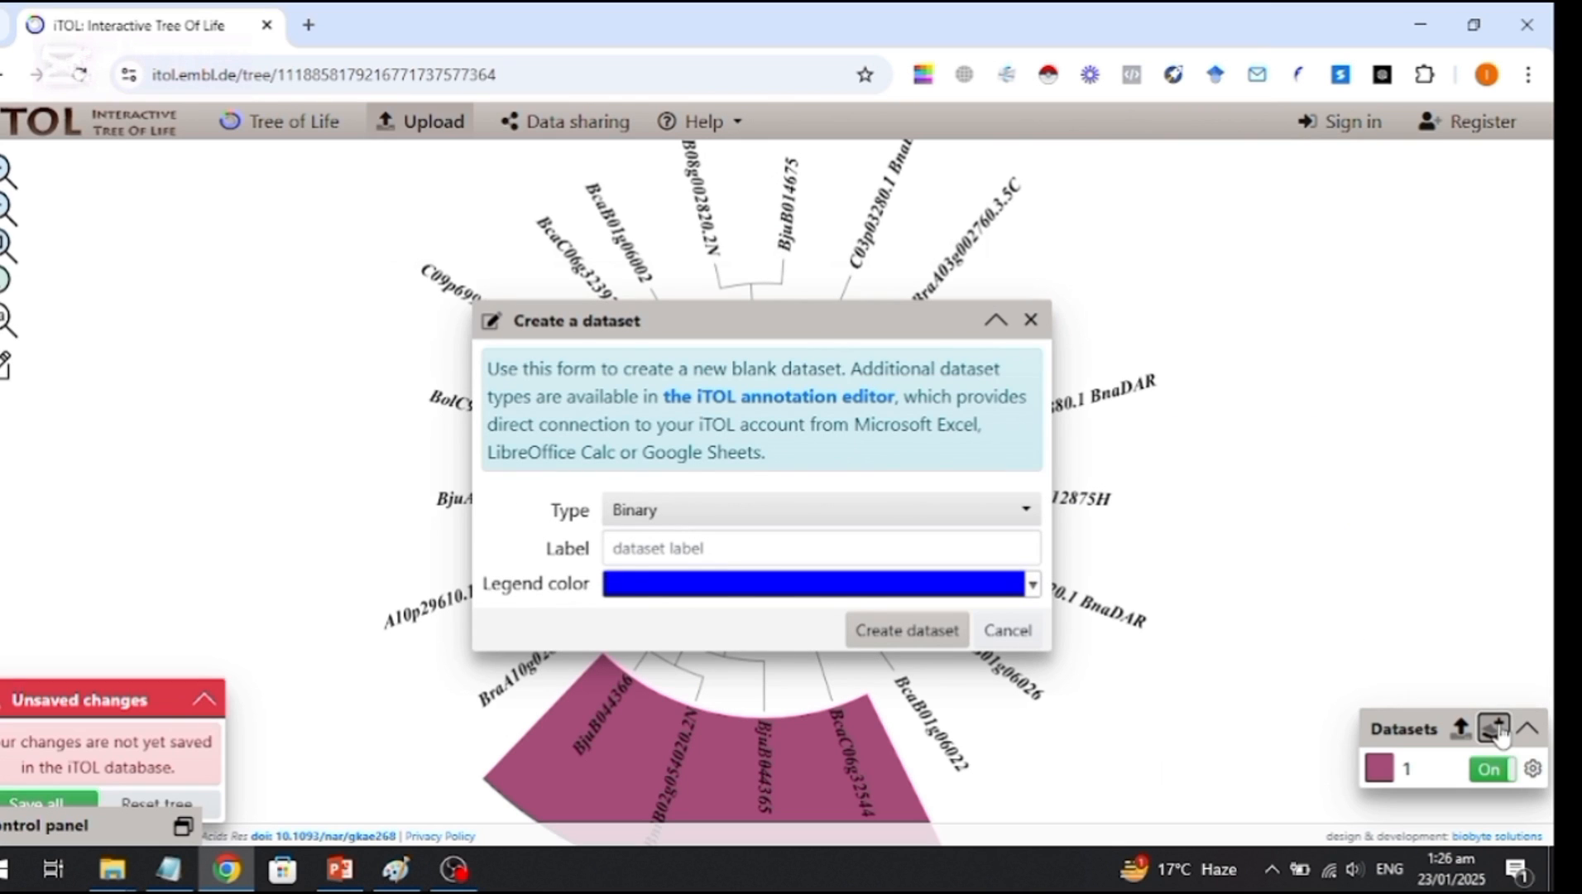
{"action": "left_click", "coordinate": [1033, 523]}
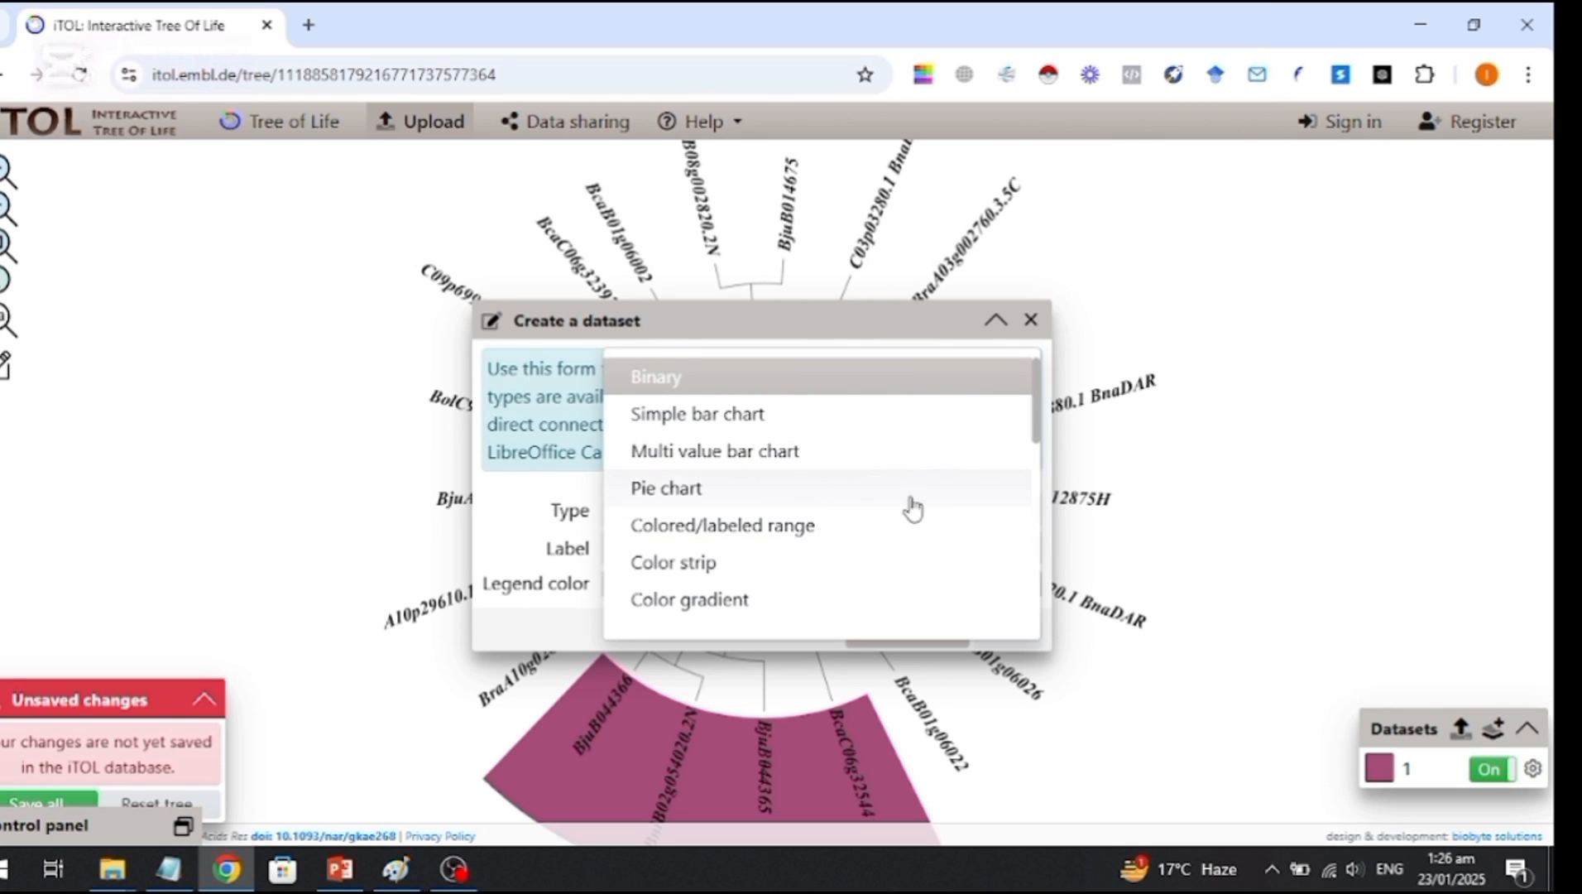
{"action": "left_click", "coordinate": [774, 527]}
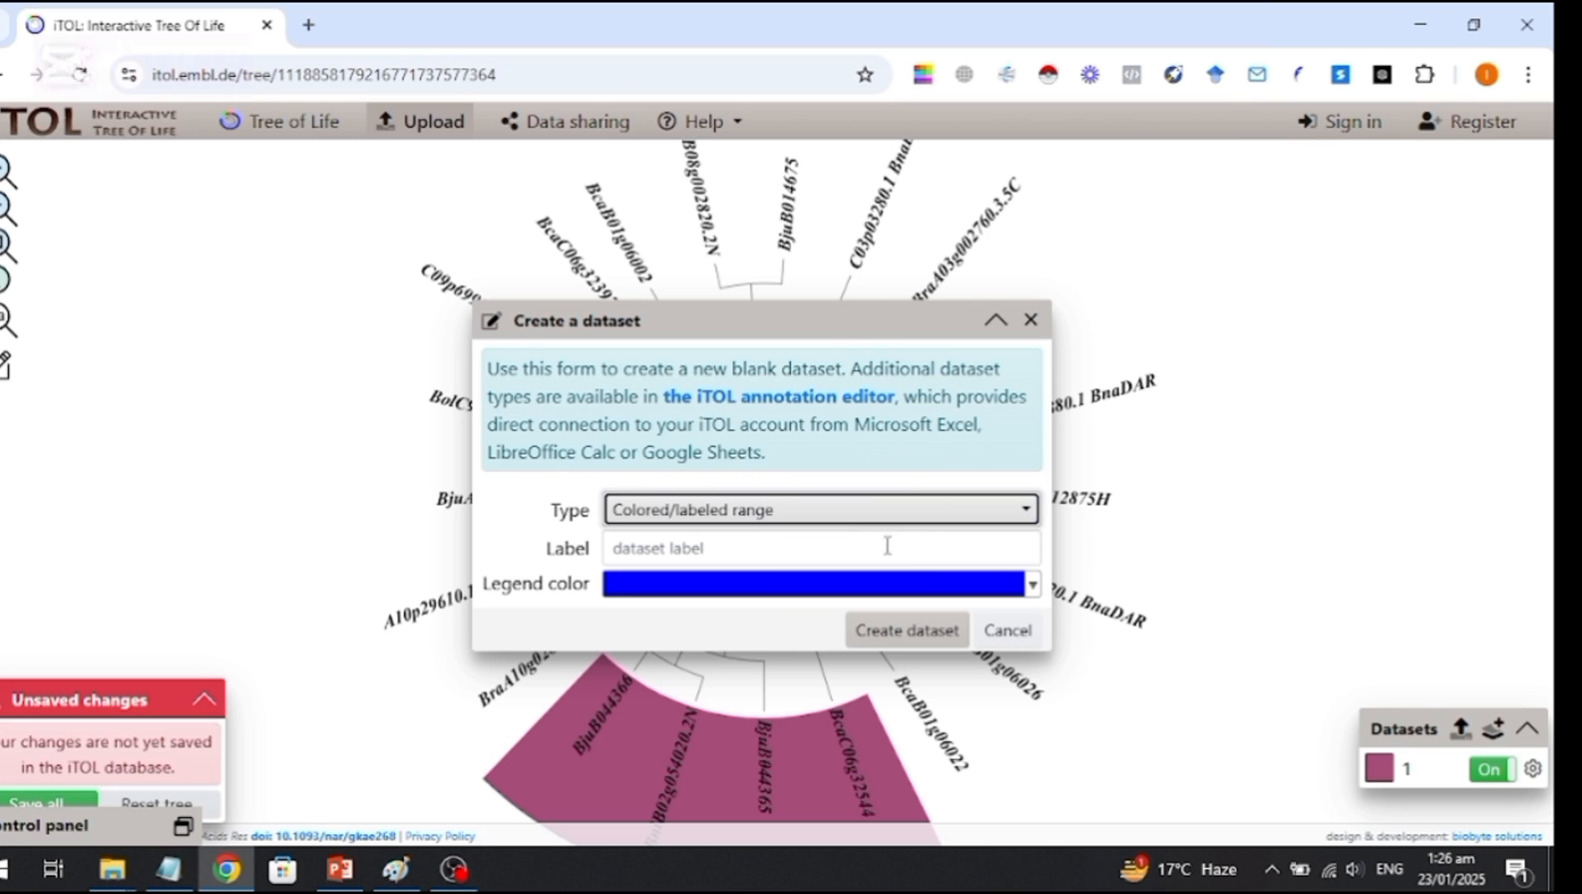
{"action": "left_click", "coordinate": [936, 548]}
{"action": "type", "text": "2"}
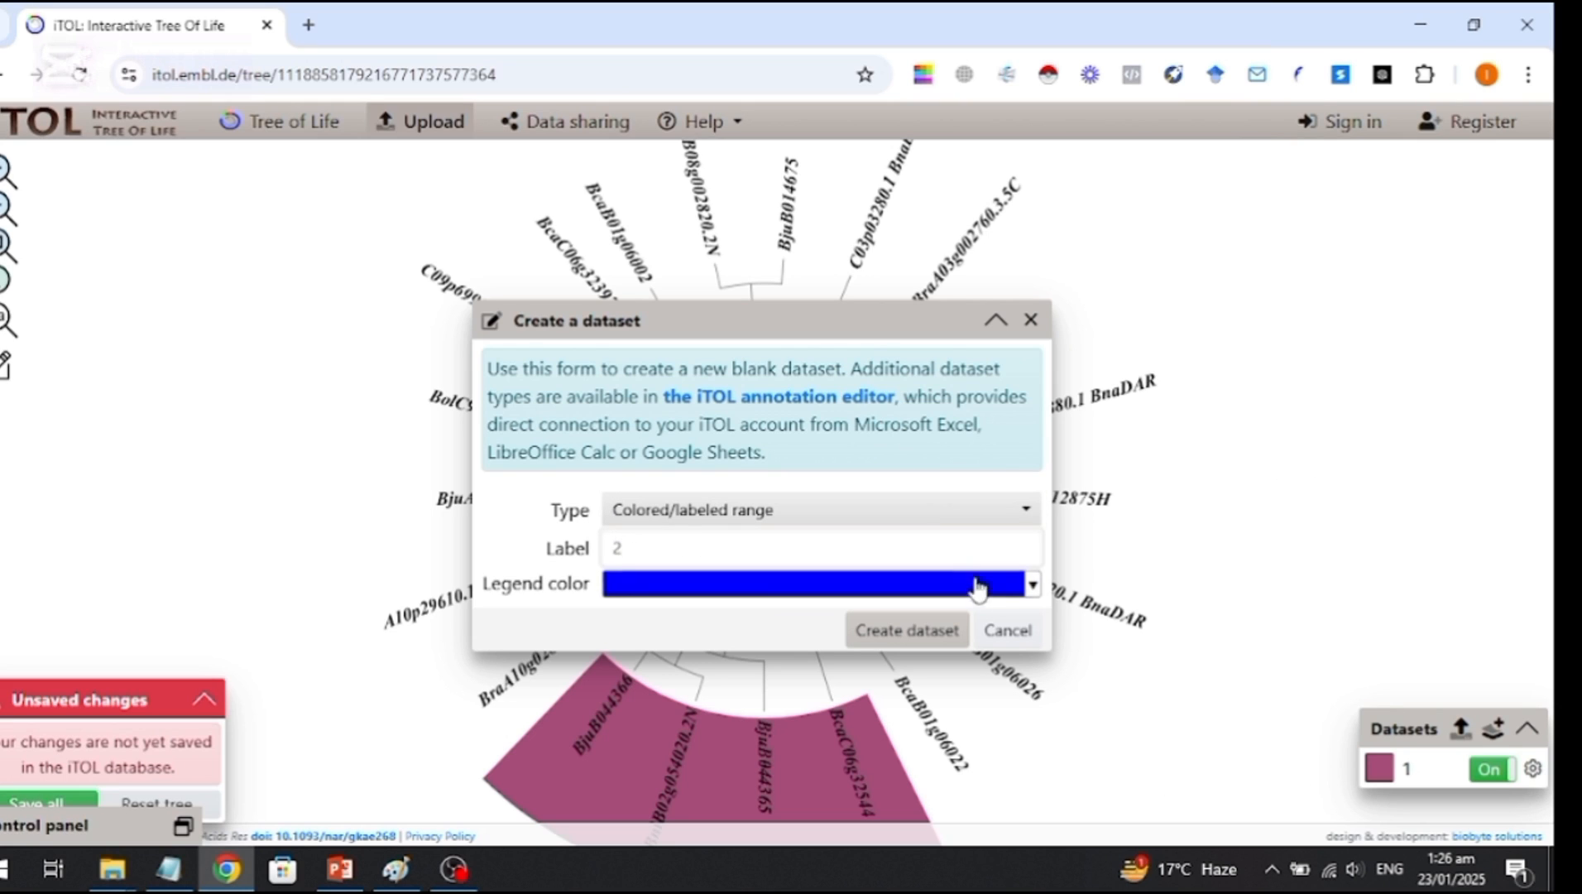
Set the new dataset's legend color to #8fce00, copy that color code, and create the dataset.
{"action": "left_click", "coordinate": [1032, 588]}
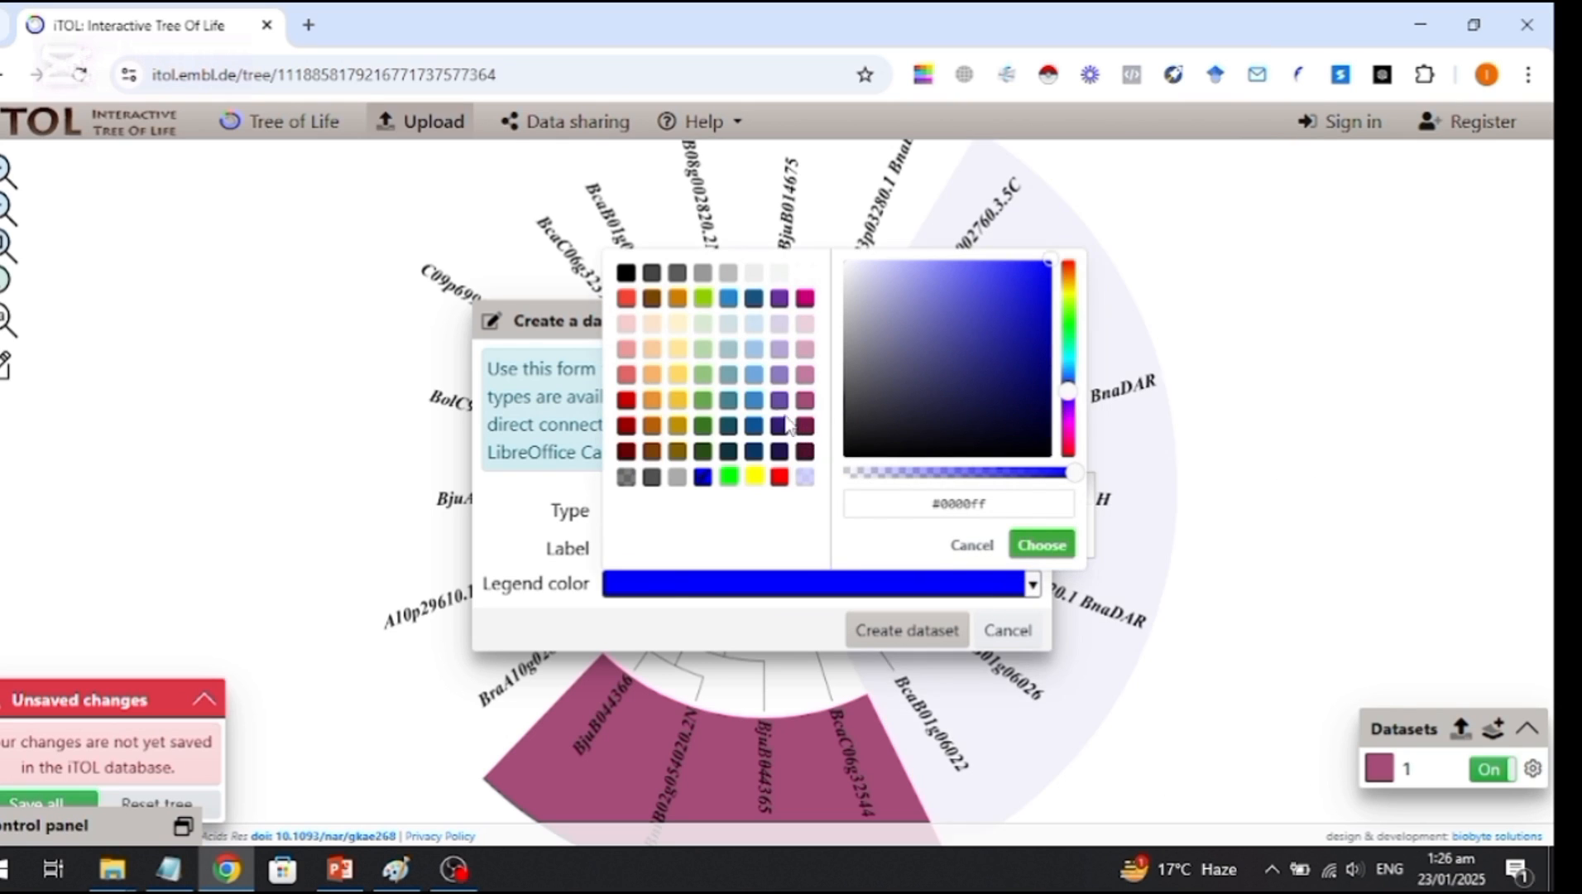
{"action": "left_click", "coordinate": [703, 300]}
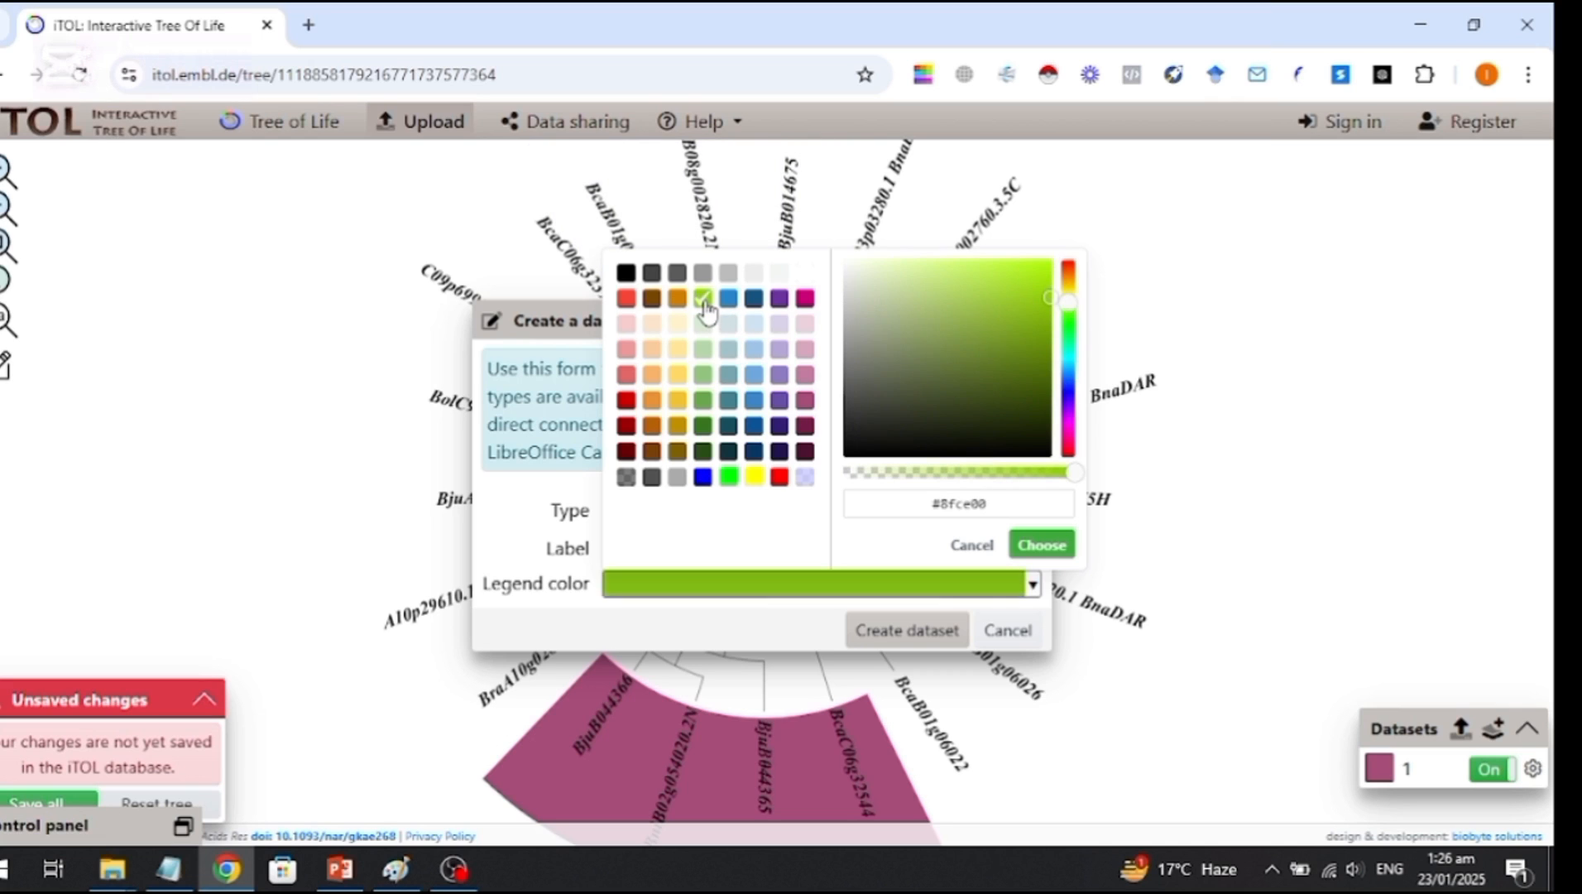
{"action": "double_click", "coordinate": [931, 501]}
{"action": "key", "text": "ctrl+c"}
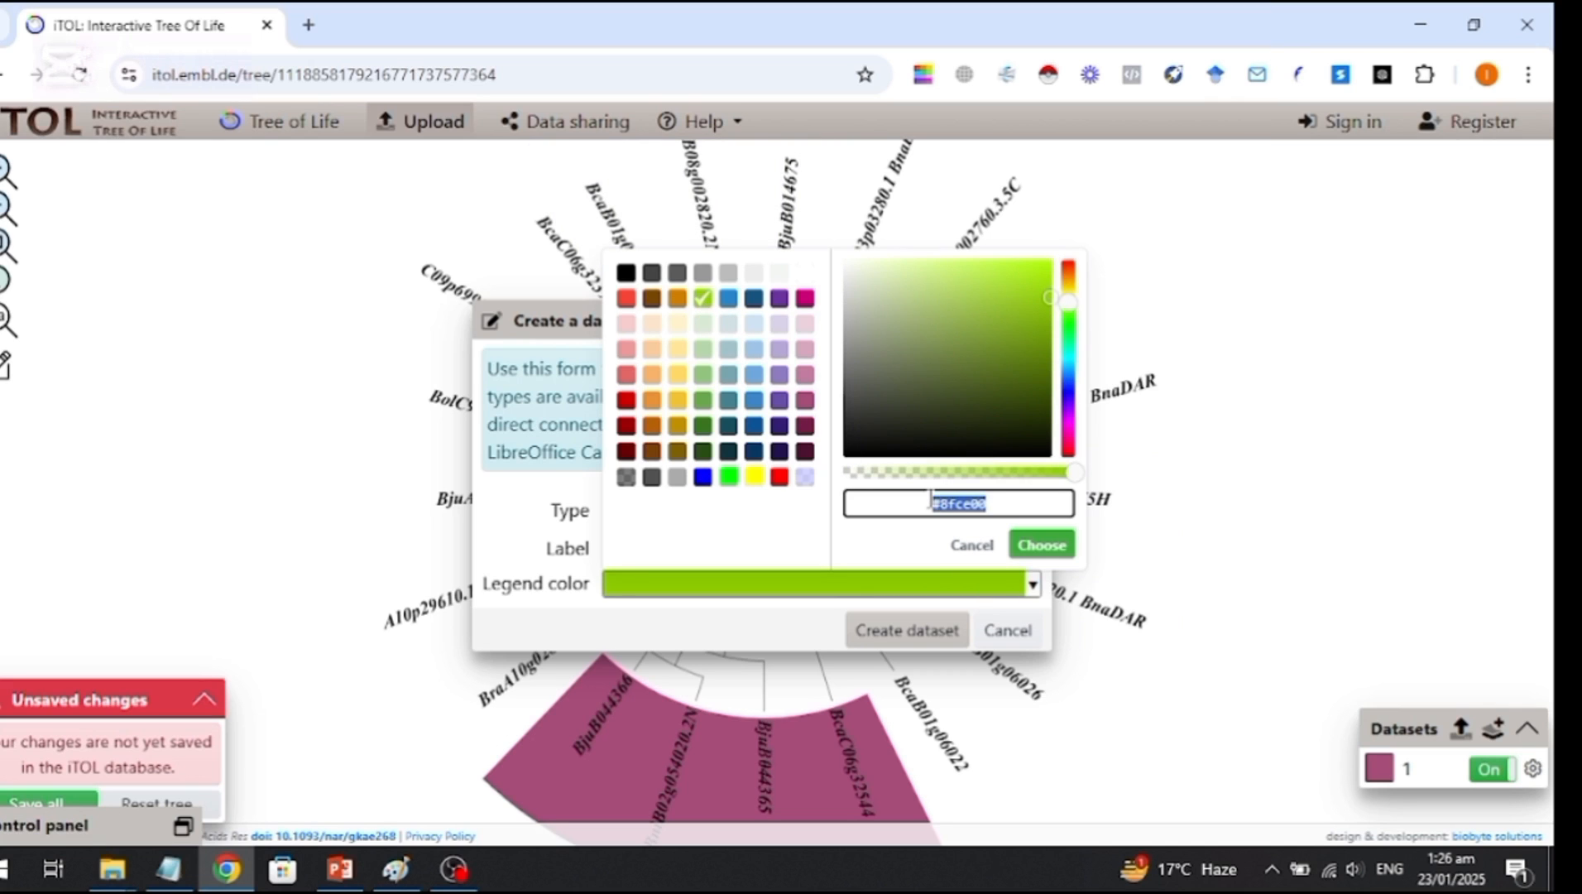
{"action": "left_click", "coordinate": [1041, 544]}
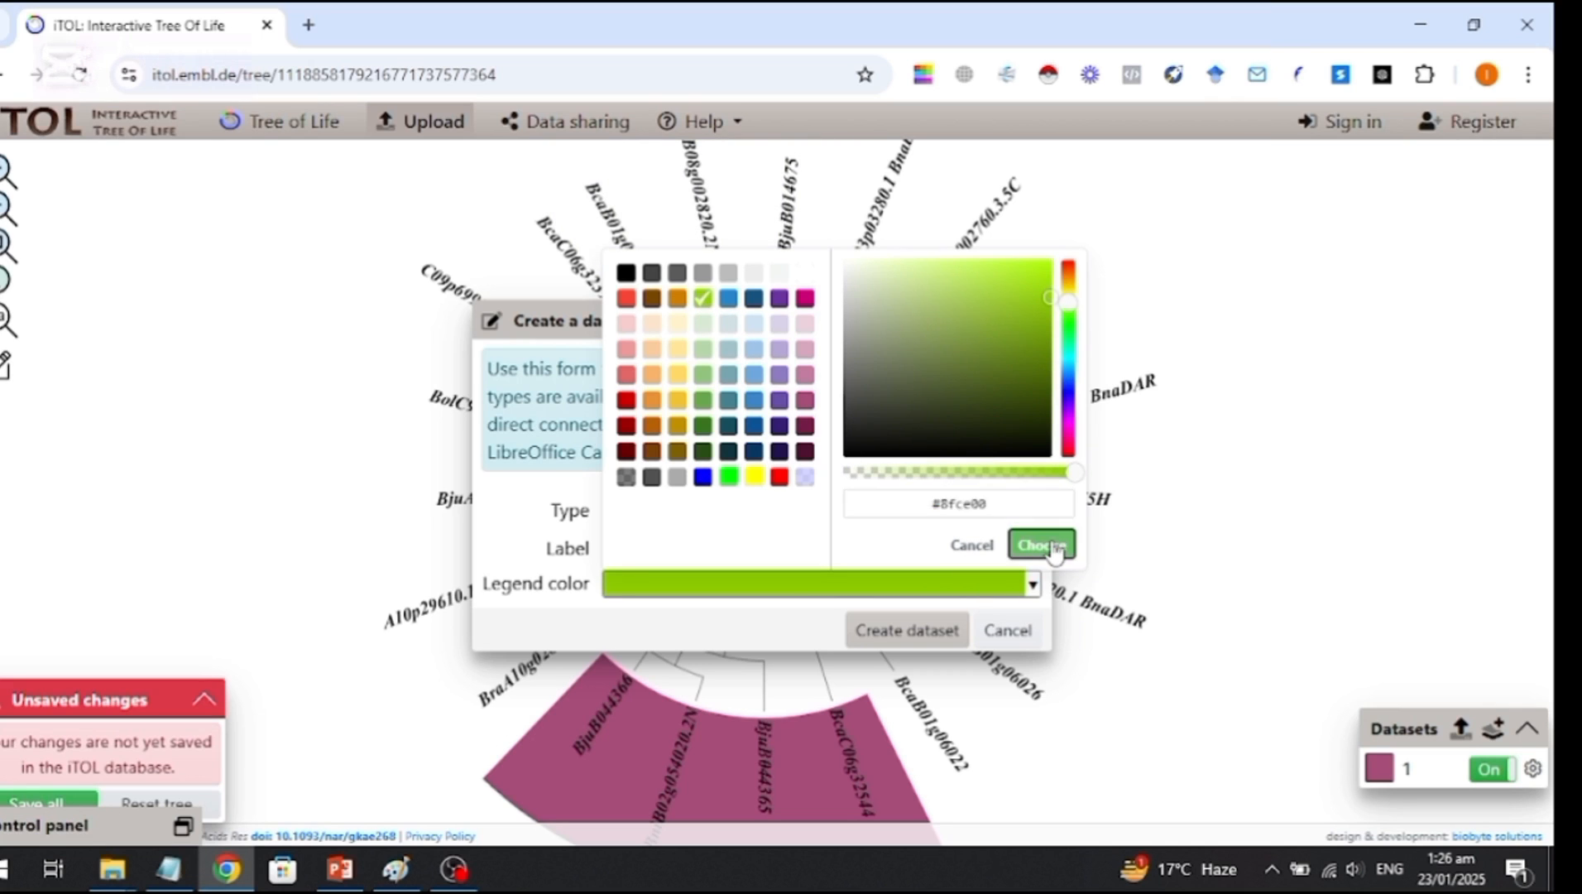
{"action": "left_click", "coordinate": [933, 630]}
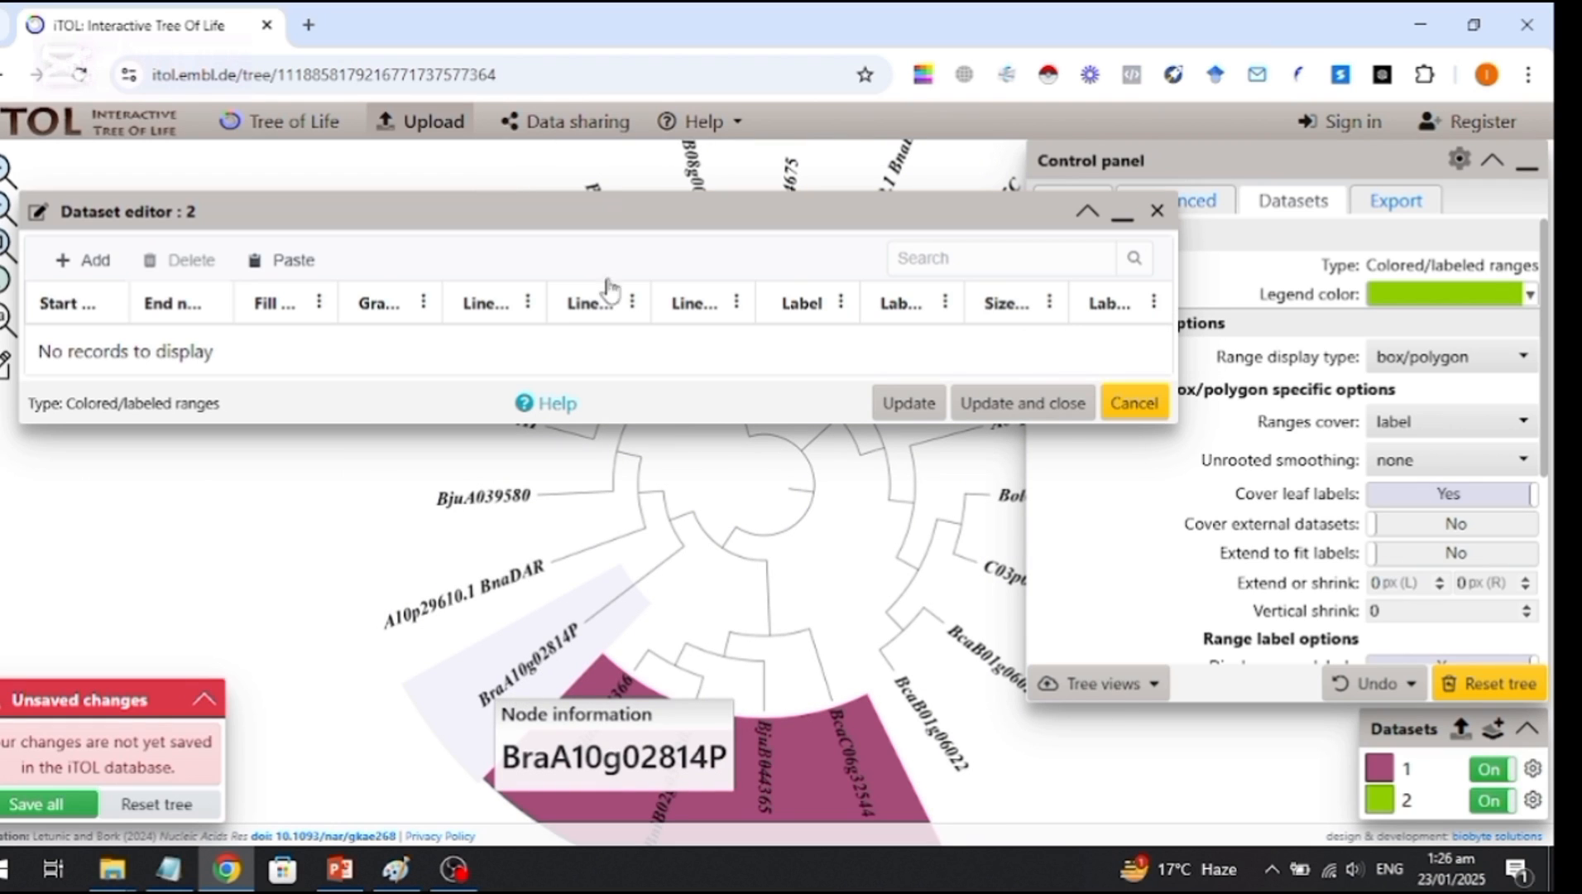
Add a range record to dataset 2 with BraA10g02814P as its start node.
{"action": "double_click", "coordinate": [82, 351]}
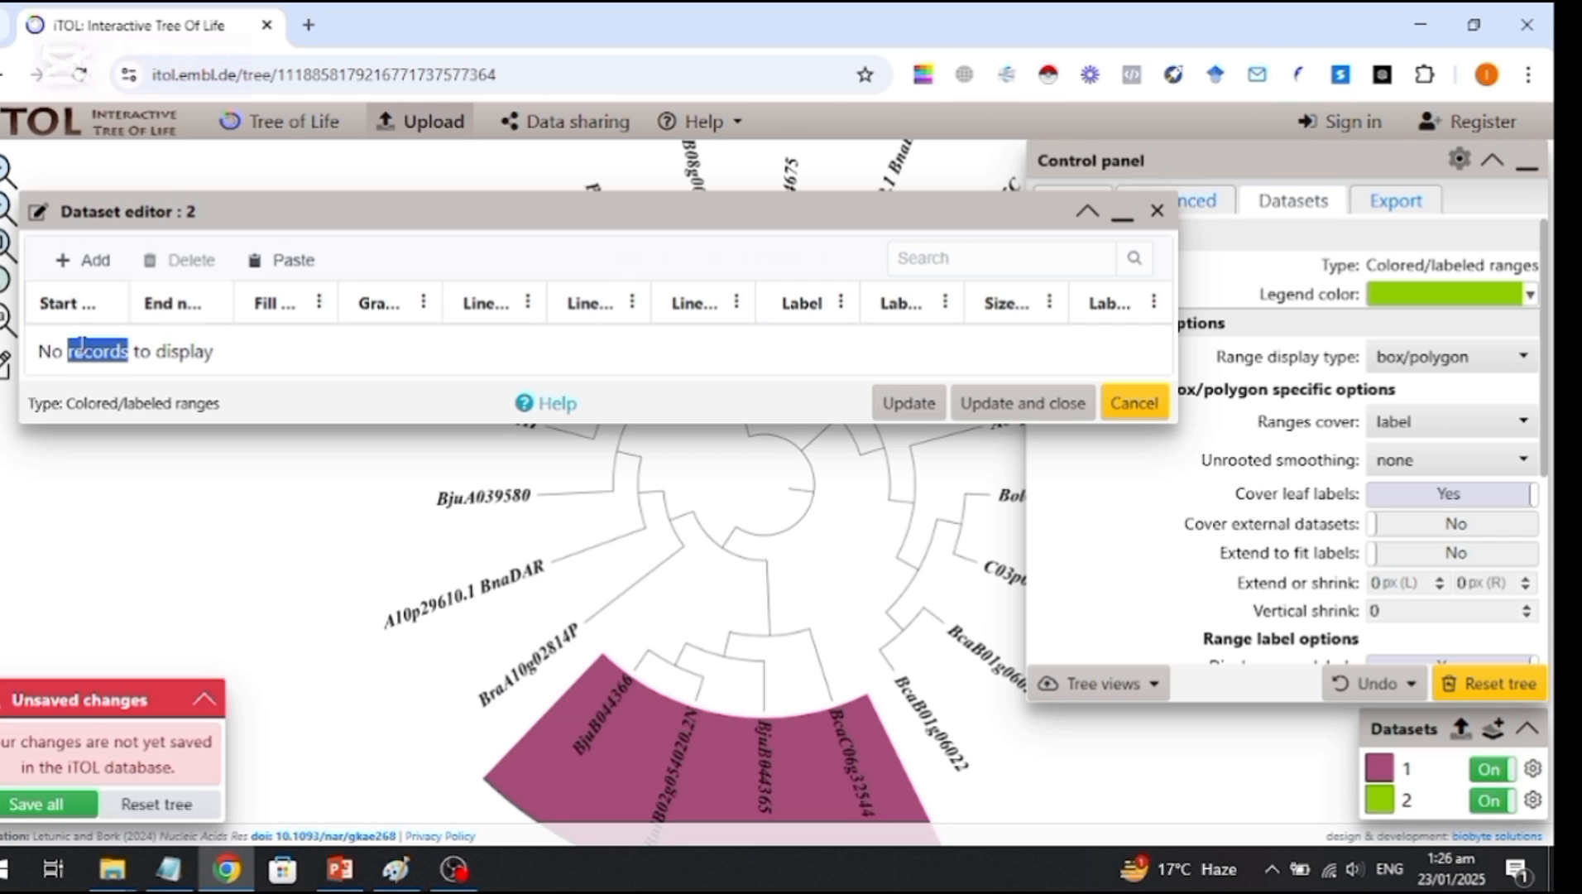
{"action": "left_click", "coordinate": [68, 261]}
{"action": "type", "text": "bra"}
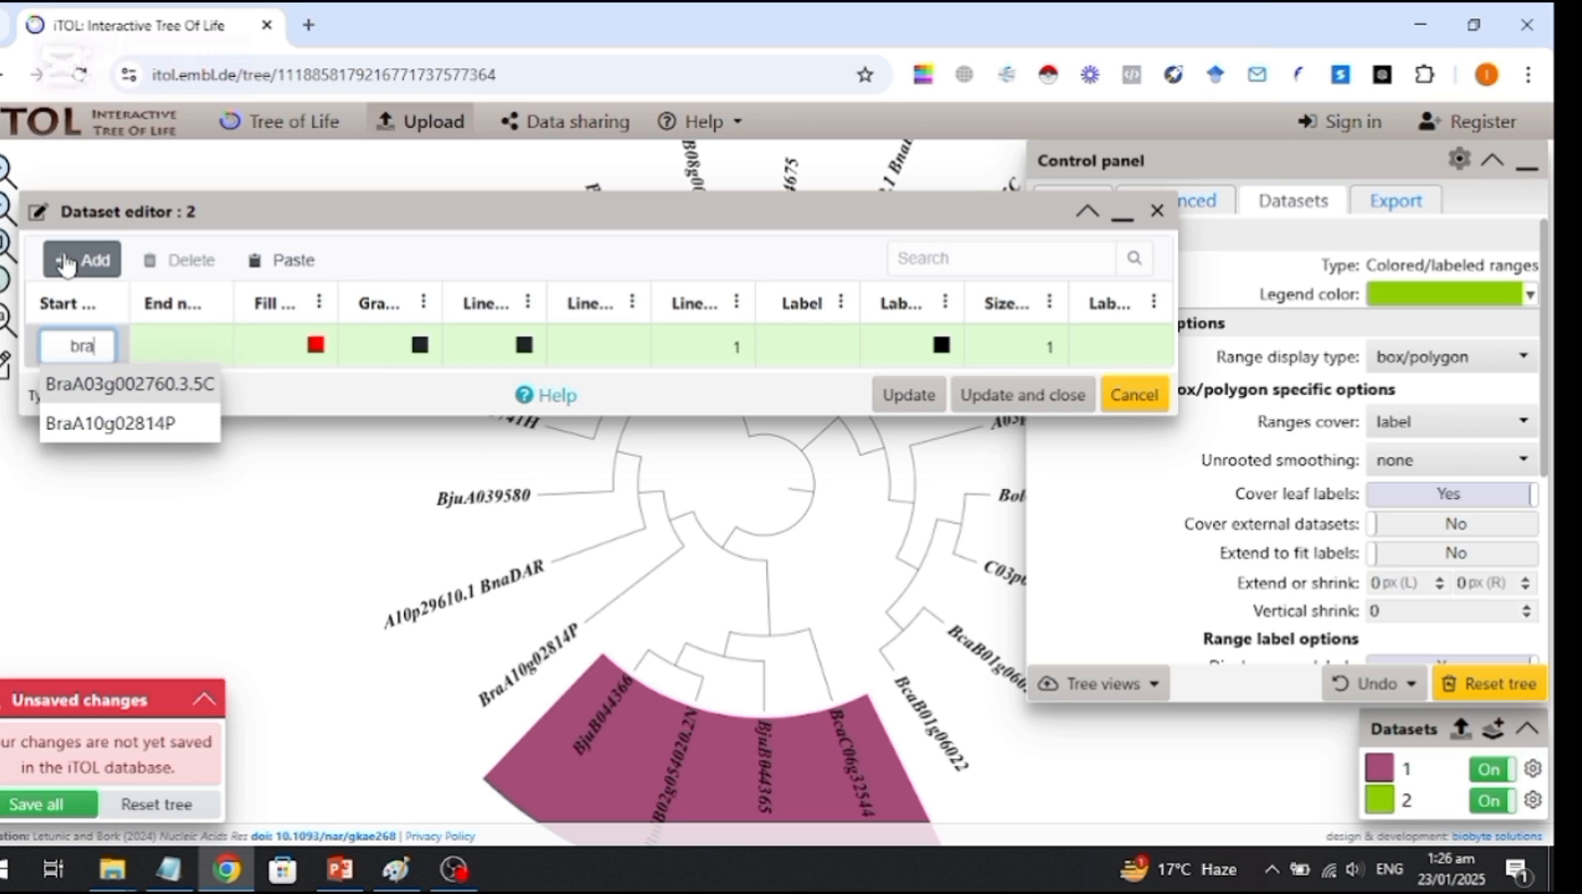
{"action": "left_click", "coordinate": [111, 423]}
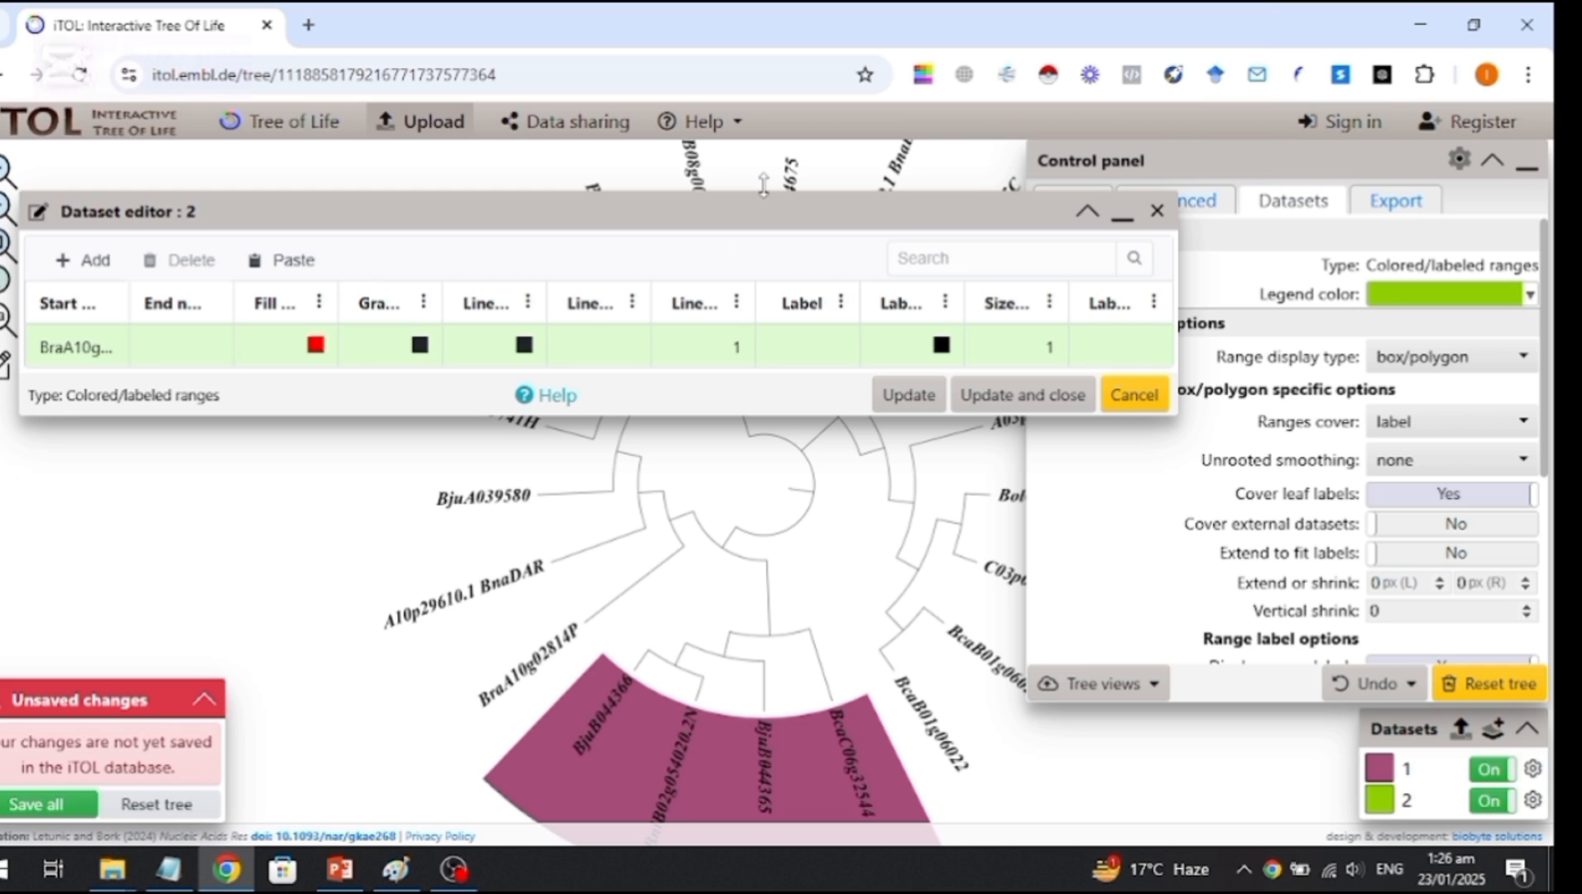
Set the range's end node to BcaC06g32392.
{"action": "left_click_drag", "start_coordinate": [755, 213], "coordinate": [797, 308]}
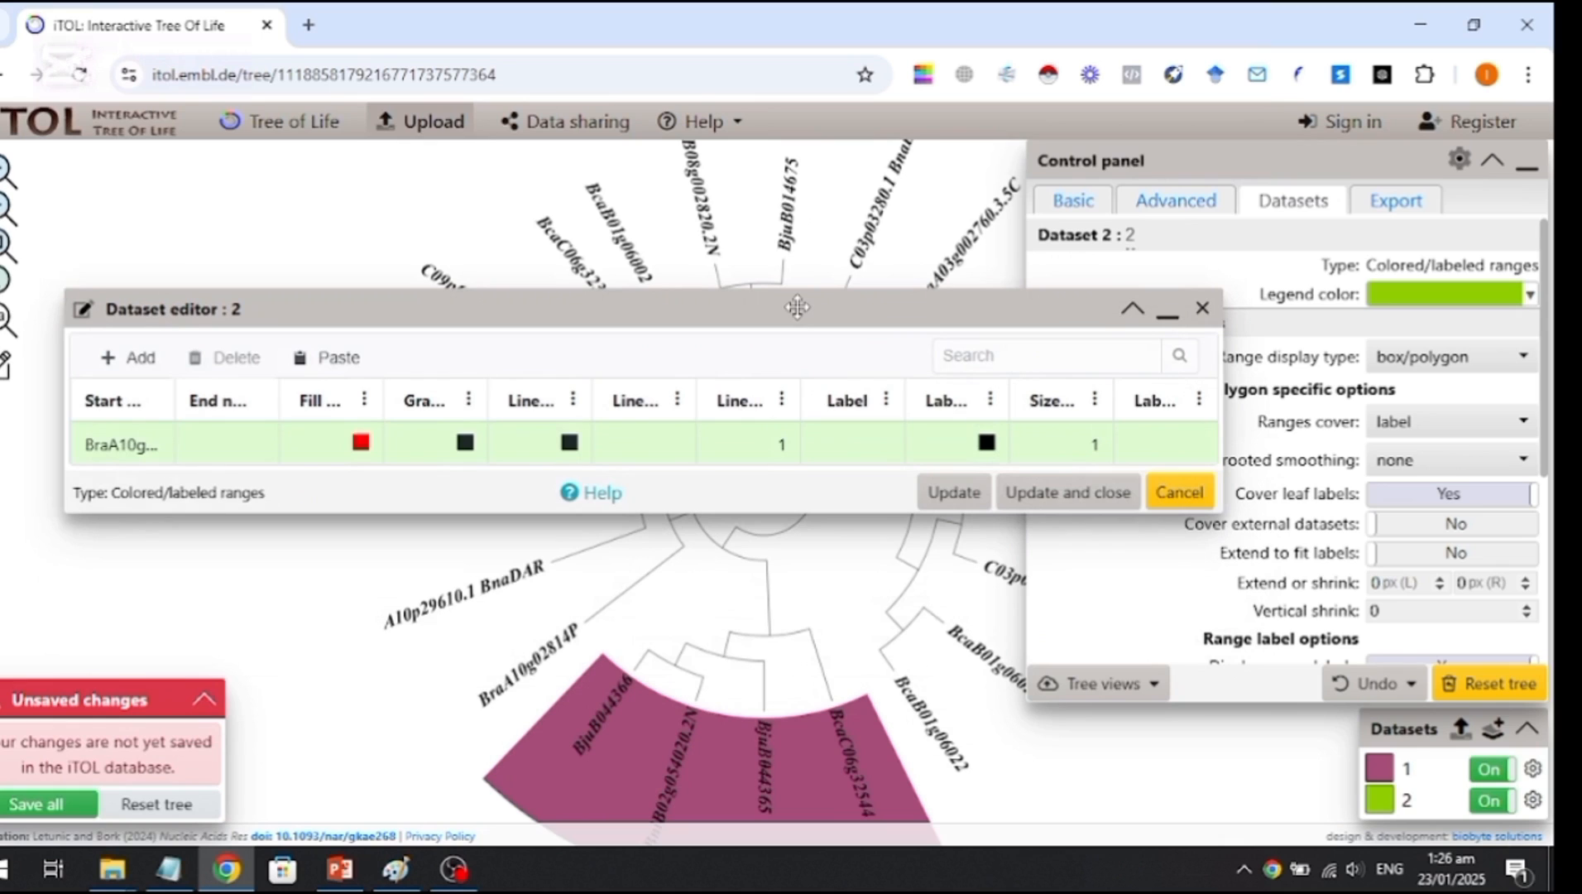
{"action": "double_click", "coordinate": [228, 455]}
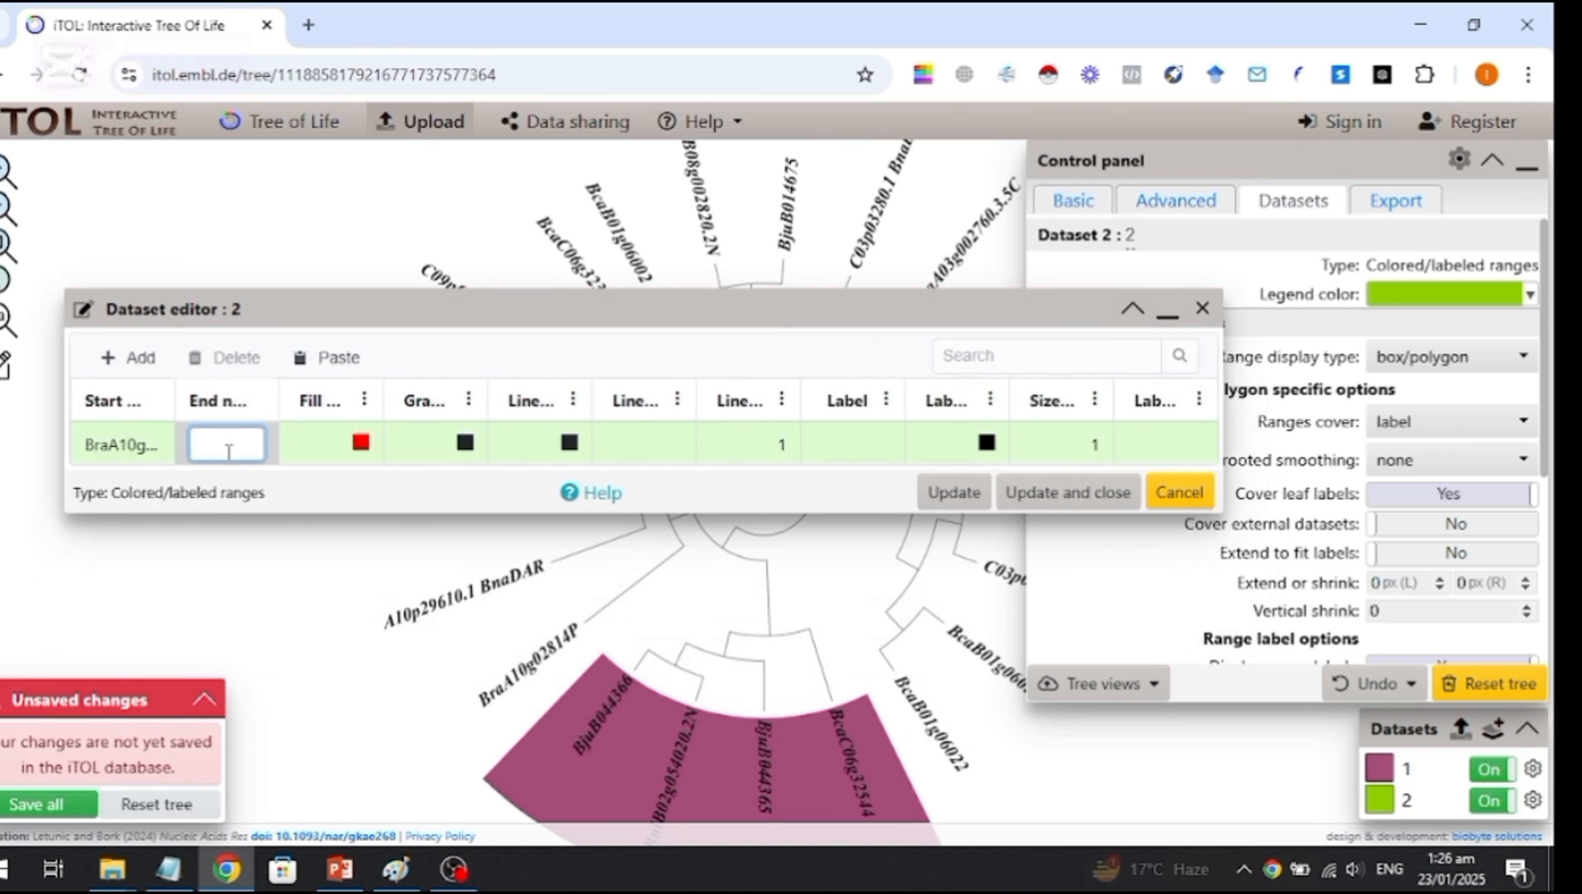
{"action": "type", "text": "bca"}
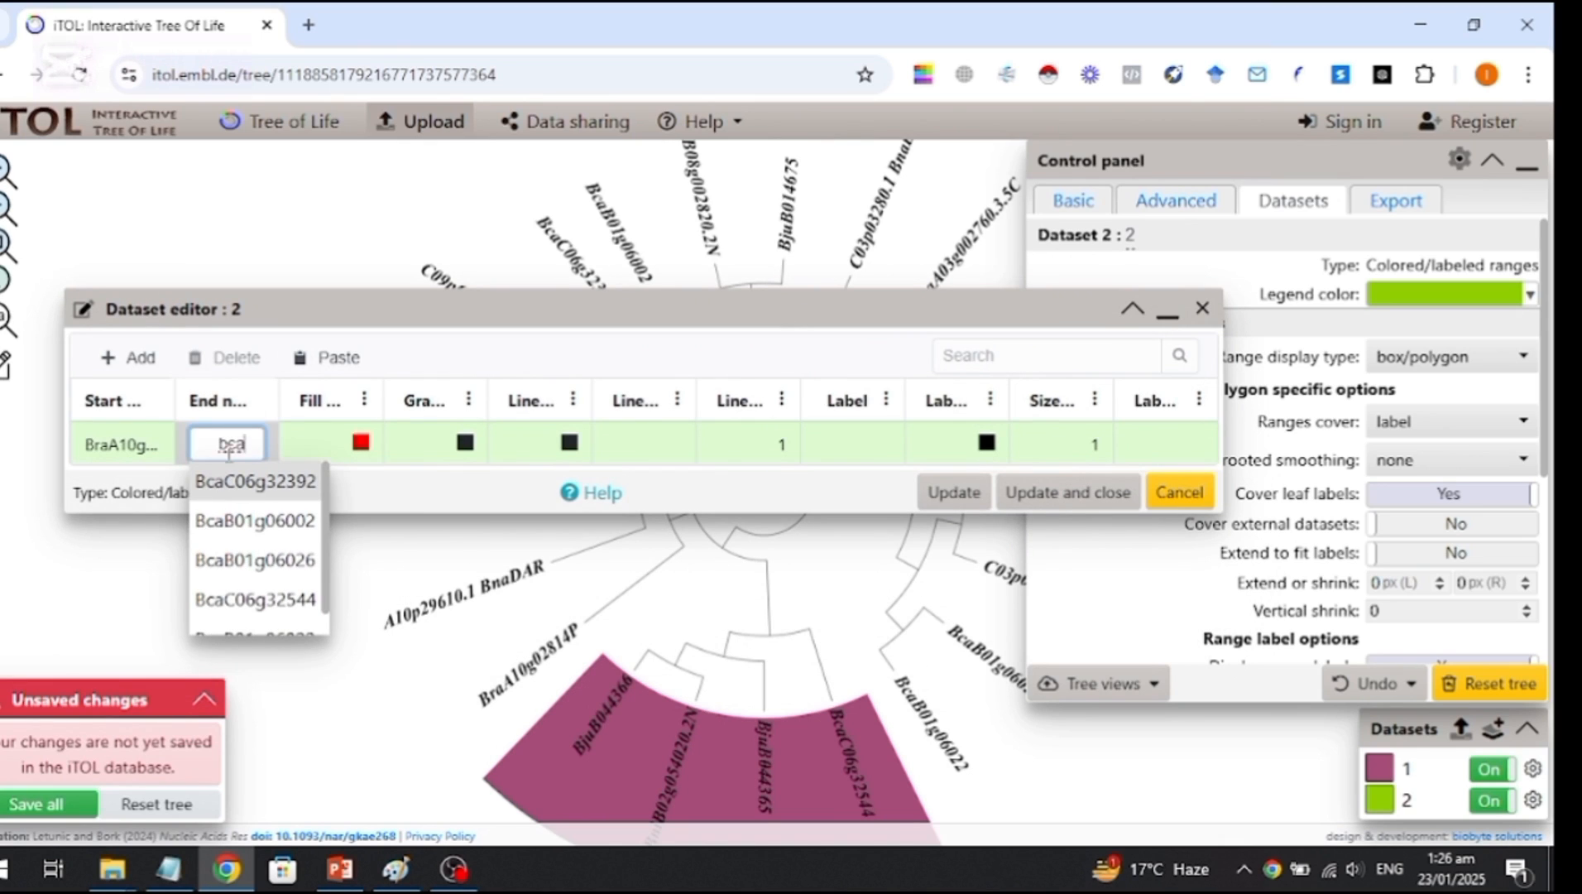
{"action": "left_click", "coordinate": [245, 481]}
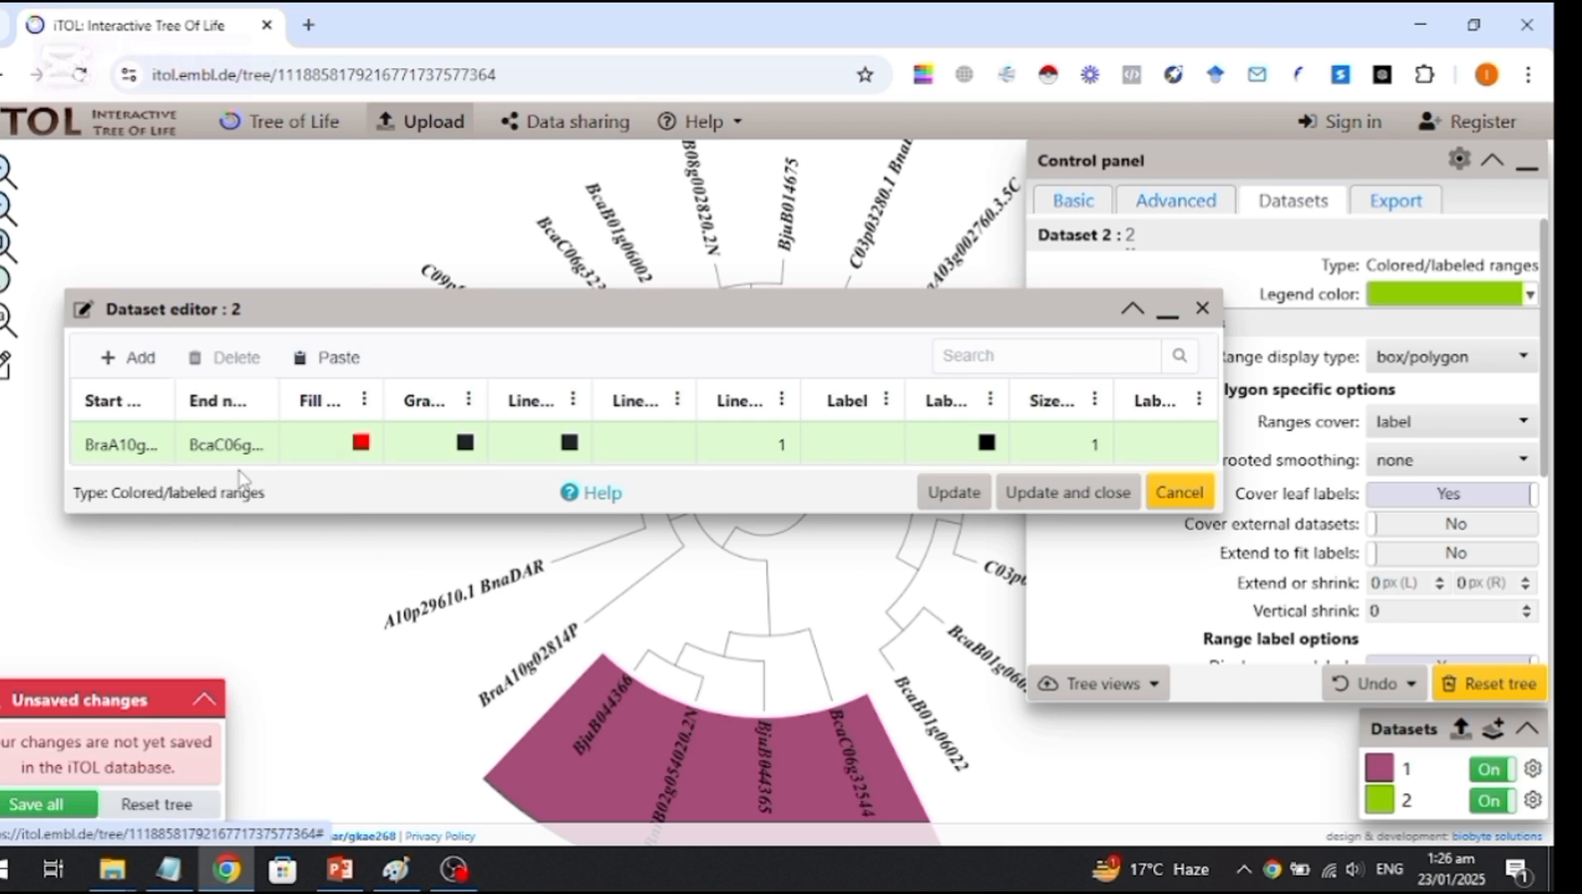
Set the fill color of dataset 2's range to #8fce00.
{"action": "double_click", "coordinate": [361, 443]}
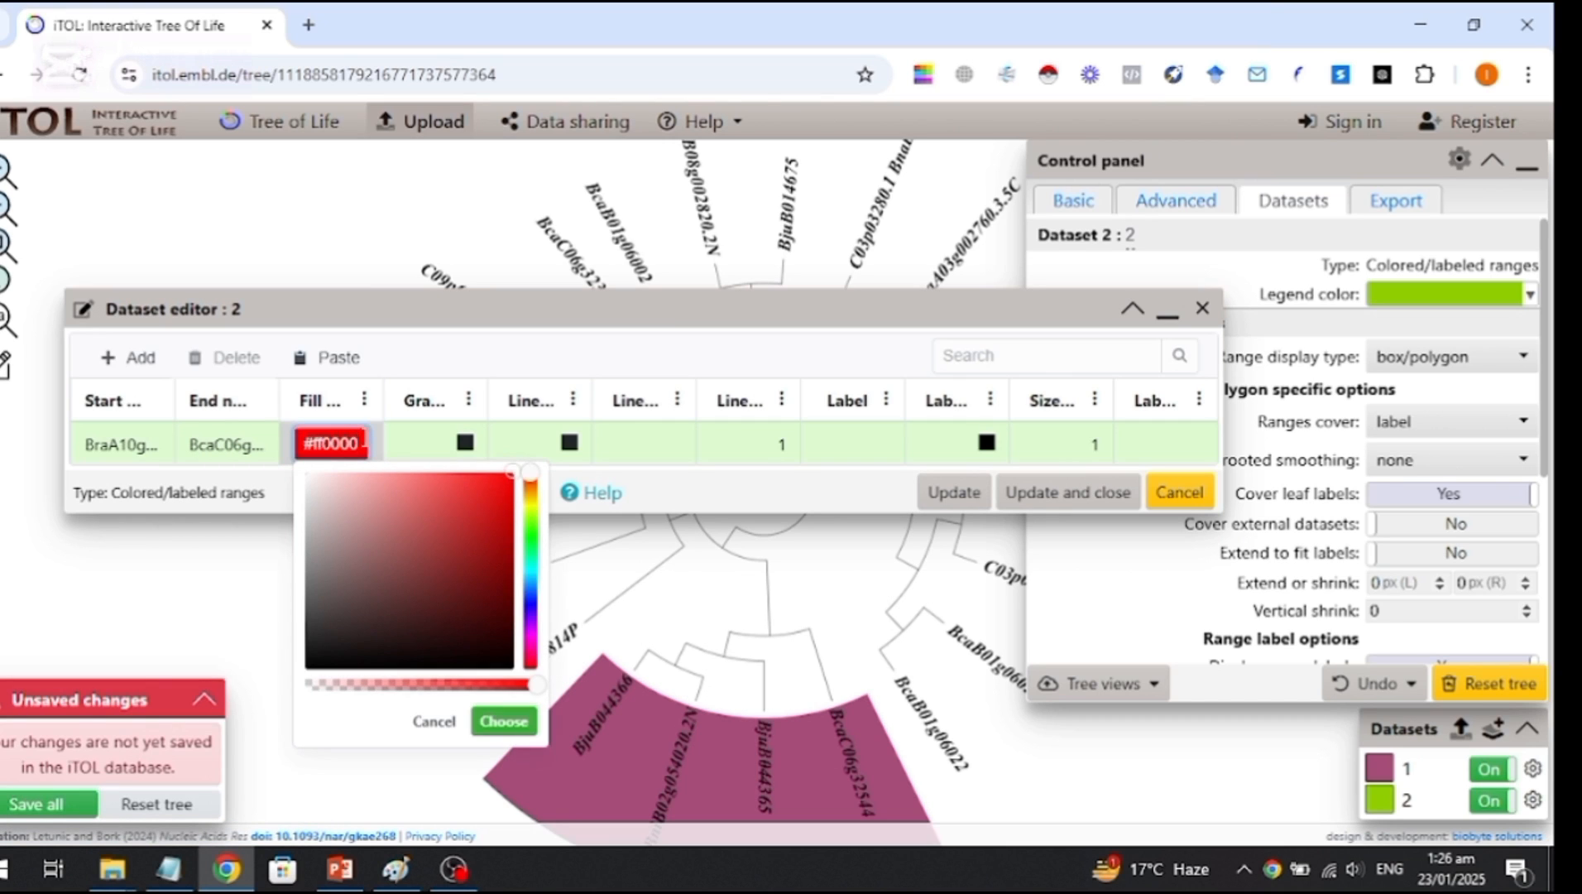
{"action": "key", "text": "BackSpace"}
{"action": "key", "text": "BackSpace"}
{"action": "key", "text": "BackSpace"}
{"action": "key", "text": "BackSpace"}
{"action": "key", "text": "BackSpace"}
{"action": "key", "text": "BackSpace"}
{"action": "key", "text": "ctrl+v"}
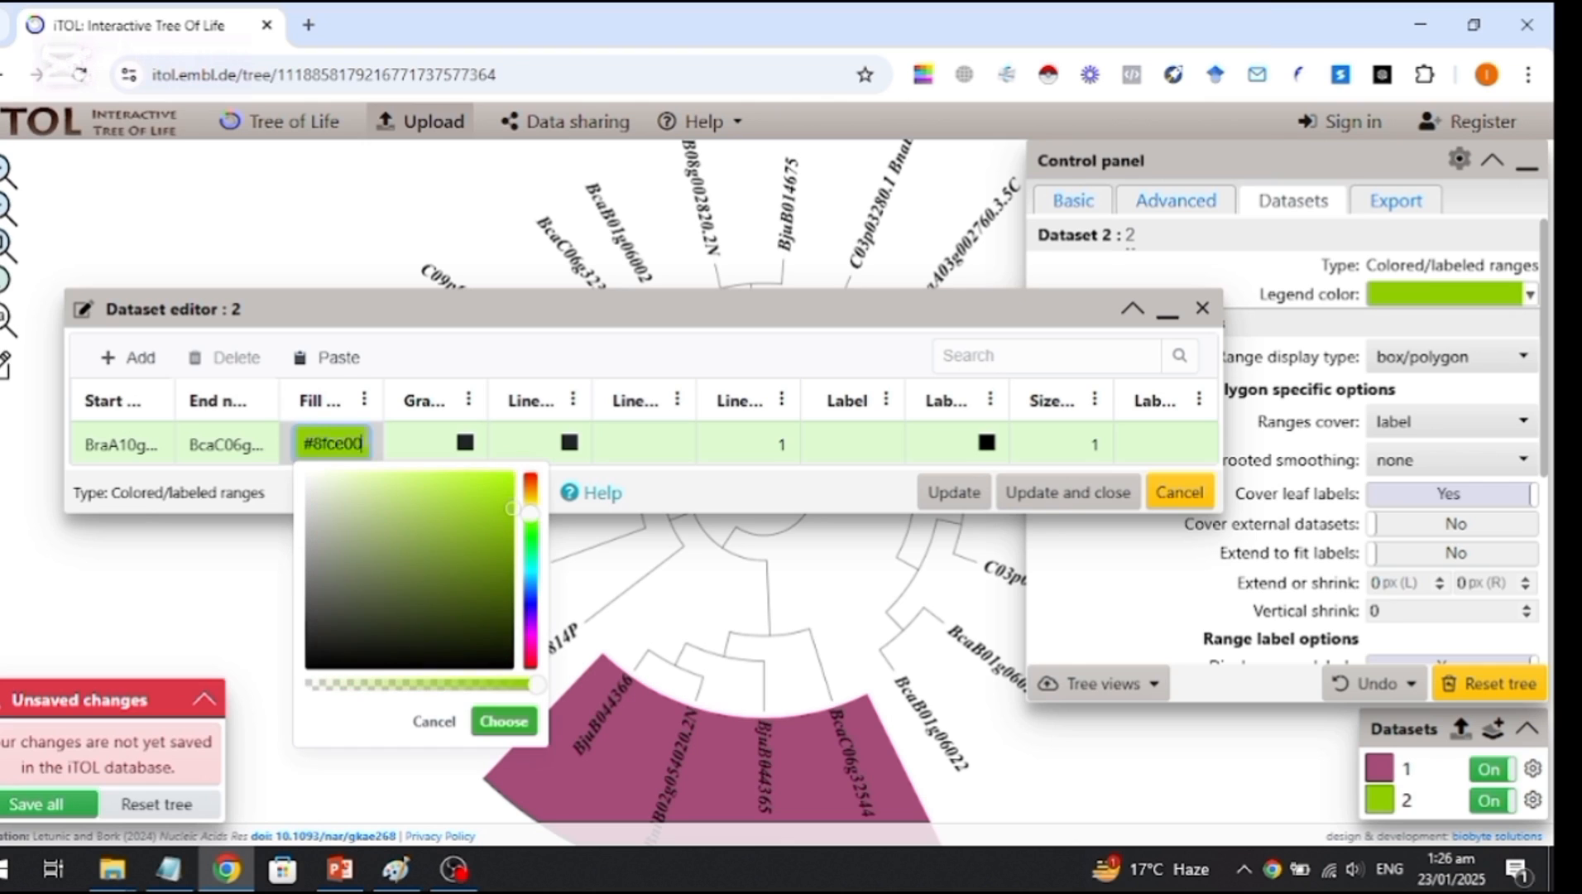
{"action": "left_click", "coordinate": [506, 722]}
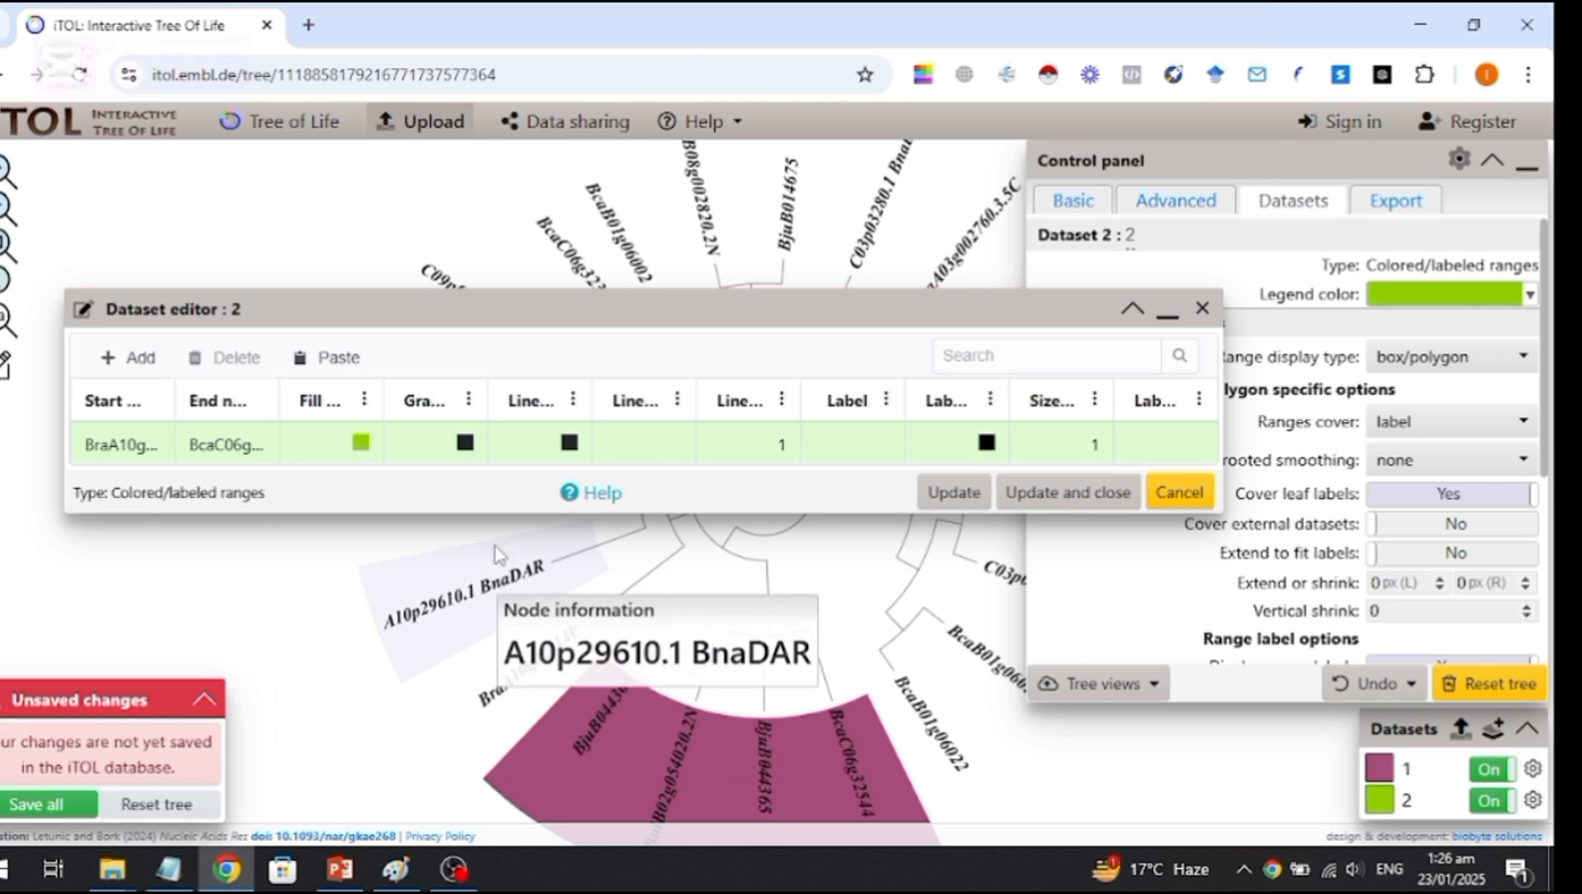
Set the gradient color of dataset 2's range to #8fce00.
{"action": "left_click", "coordinate": [466, 446]}
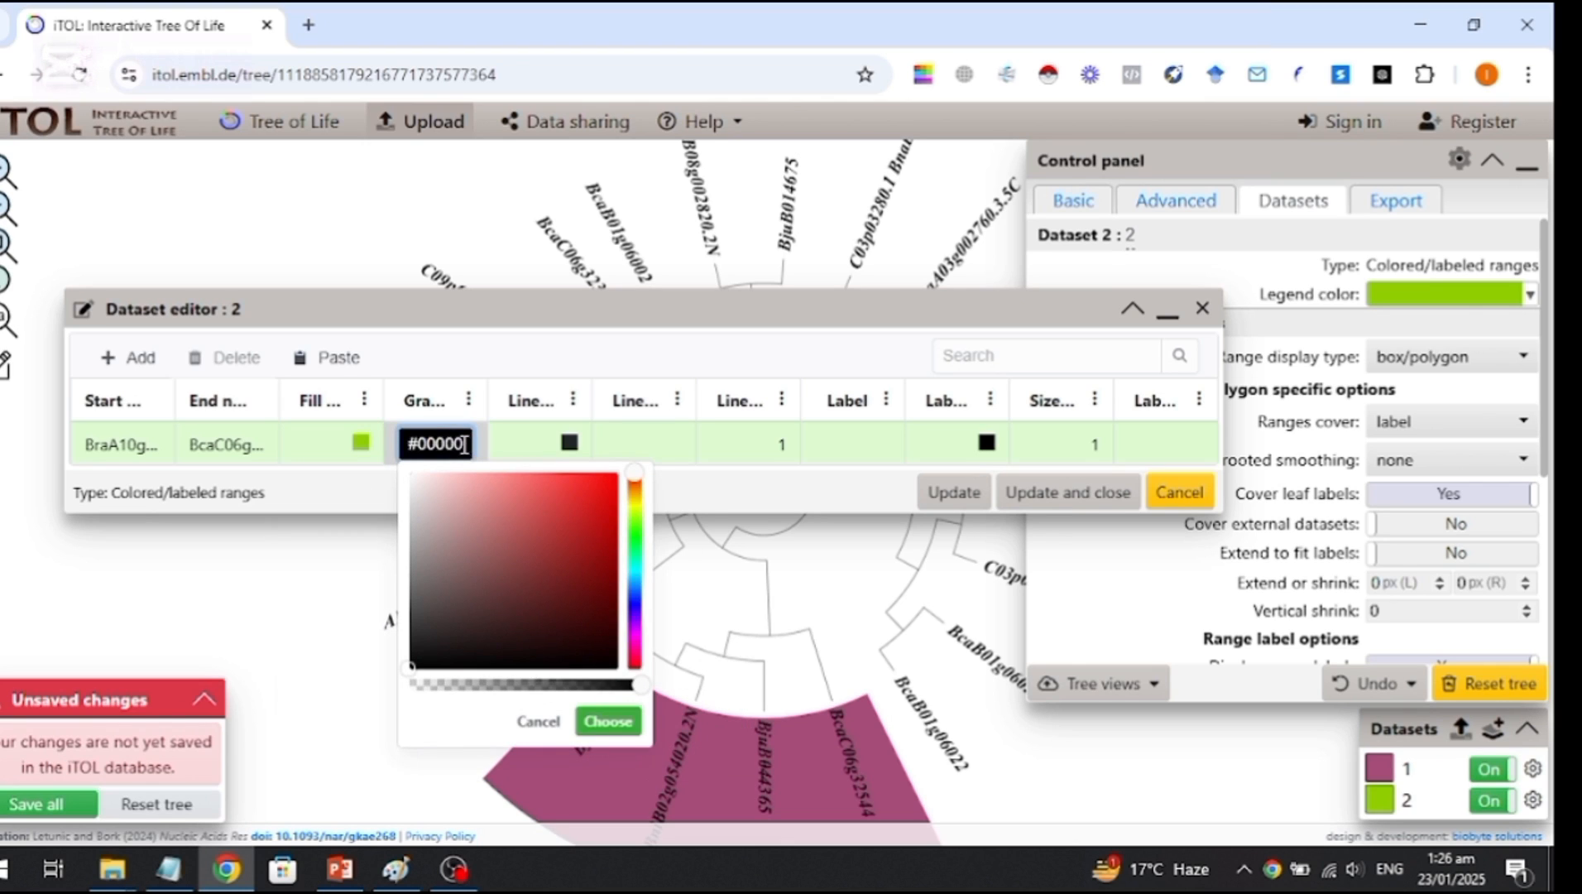
{"action": "key", "text": "BackSpace"}
{"action": "key", "text": "BackSpace"}
{"action": "key", "text": "BackSpace"}
{"action": "key", "text": "BackSpace"}
{"action": "key", "text": "BackSpace"}
{"action": "key", "text": "ctrl+v"}
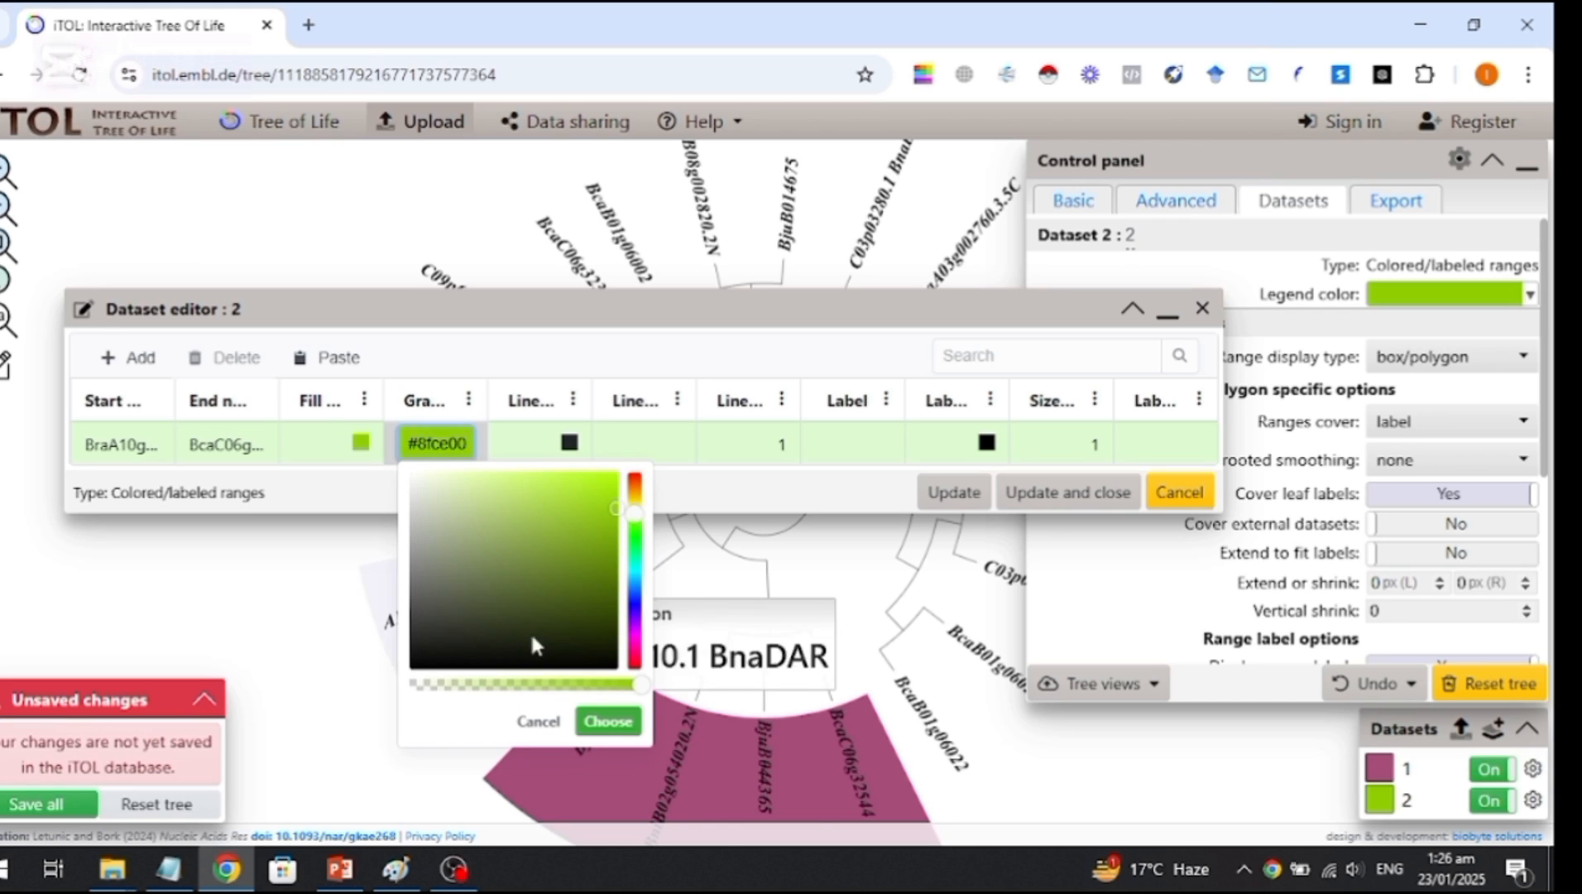
{"action": "left_click", "coordinate": [608, 722]}
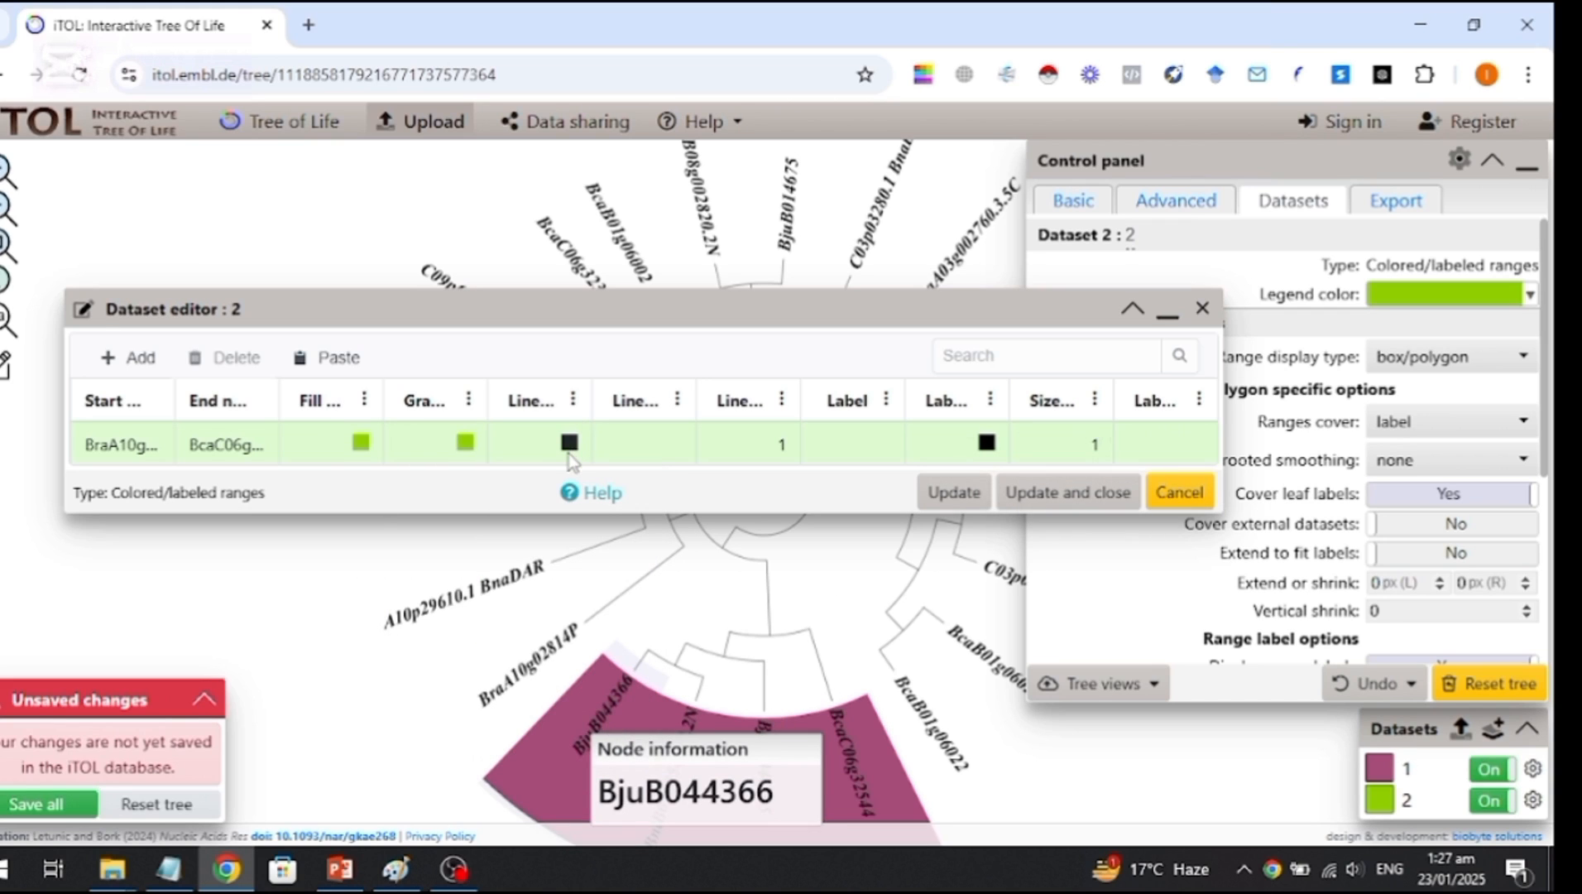
Set the line color of dataset 2's range to #8fce00.
{"action": "left_click", "coordinate": [569, 444]}
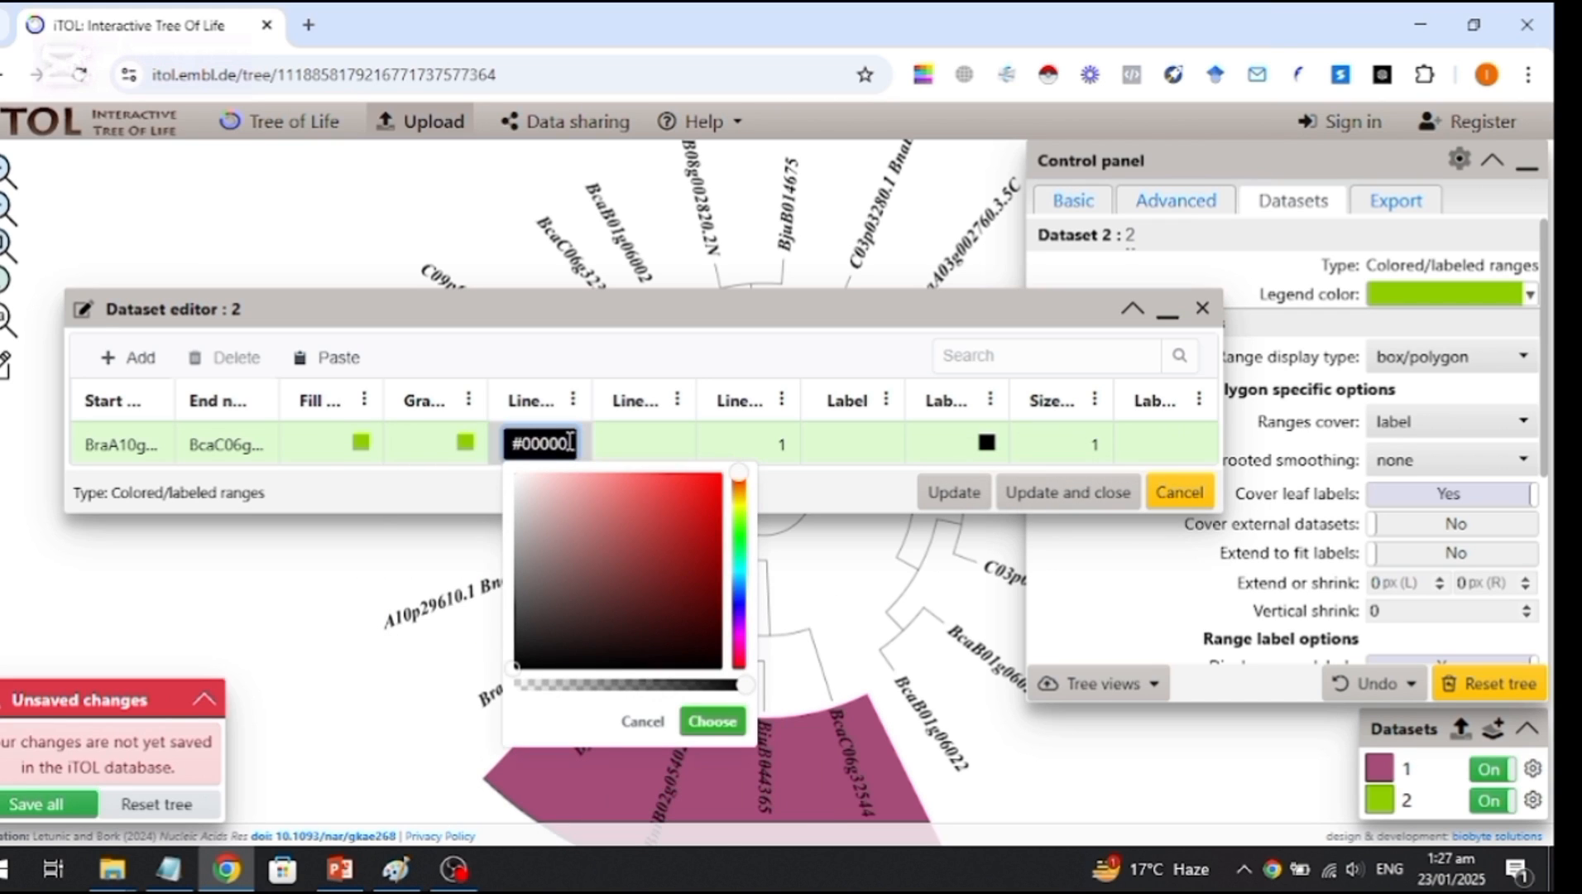
{"action": "key", "text": "BackSpace"}
{"action": "key", "text": "BackSpace"}
{"action": "key", "text": "BackSpace"}
{"action": "key", "text": "BackSpace"}
{"action": "key", "text": "BackSpace"}
{"action": "key", "text": "BackSpace"}
{"action": "key", "text": "BackSpace"}
{"action": "type", "text": "#8fce00"}
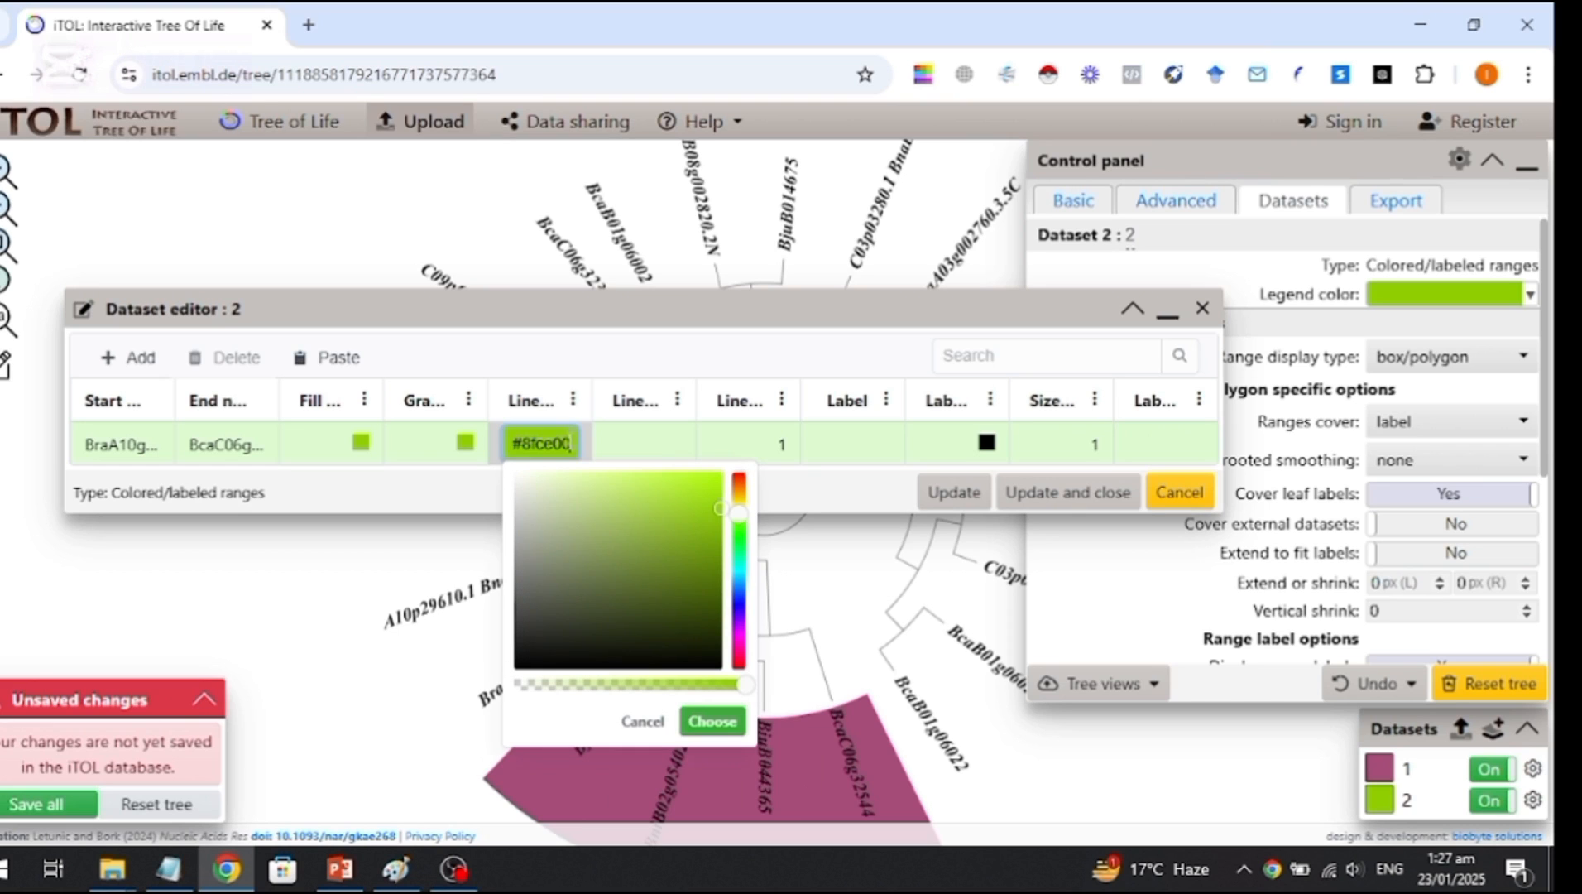
{"action": "left_click", "coordinate": [705, 721]}
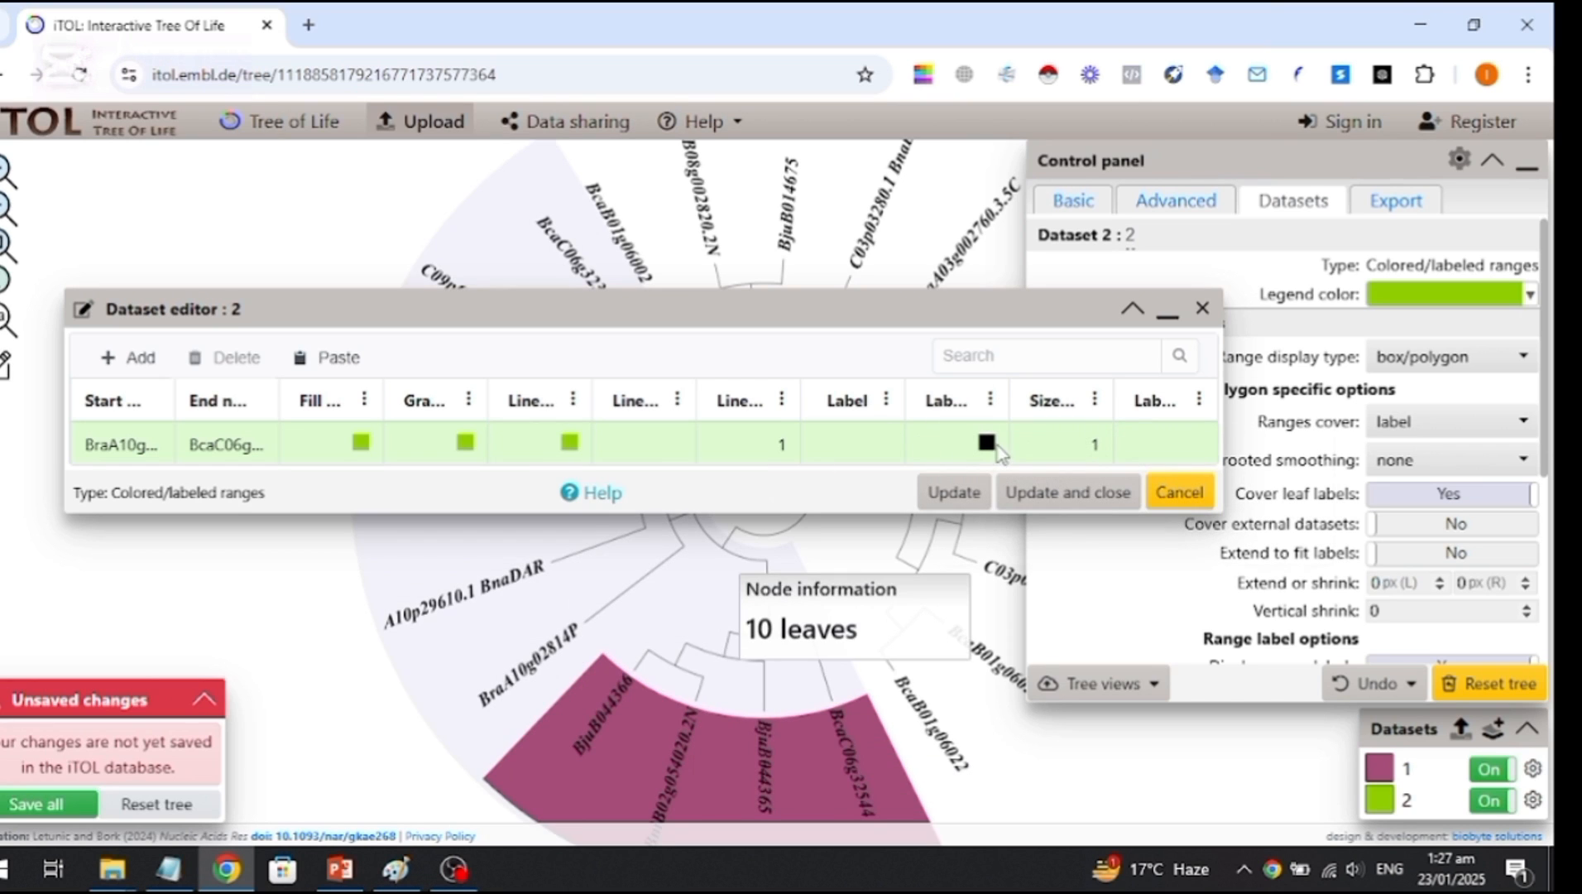
Set the label color of dataset 2's range to #8fce00.
{"action": "left_click", "coordinate": [987, 443]}
{"action": "key", "text": "BackSpace"}
{"action": "key", "text": "BackSpace"}
{"action": "key", "text": "BackSpace"}
{"action": "key", "text": "BackSpace"}
{"action": "key", "text": "BackSpace"}
{"action": "key", "text": "BackSpace"}
{"action": "key", "text": "BackSpace"}
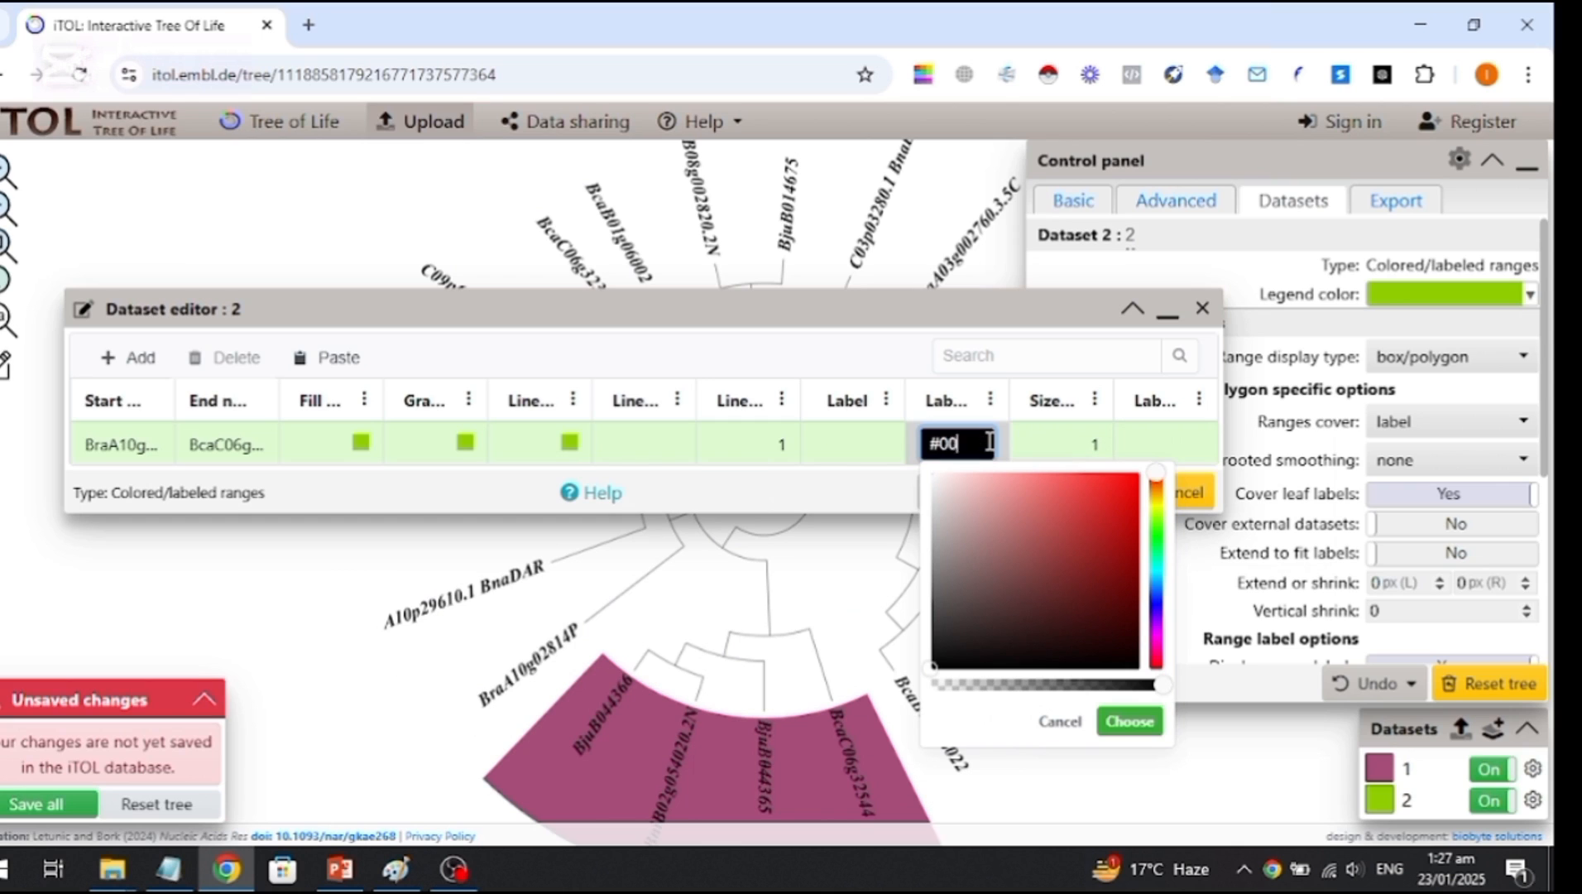
{"action": "type", "text": "#8fce00"}
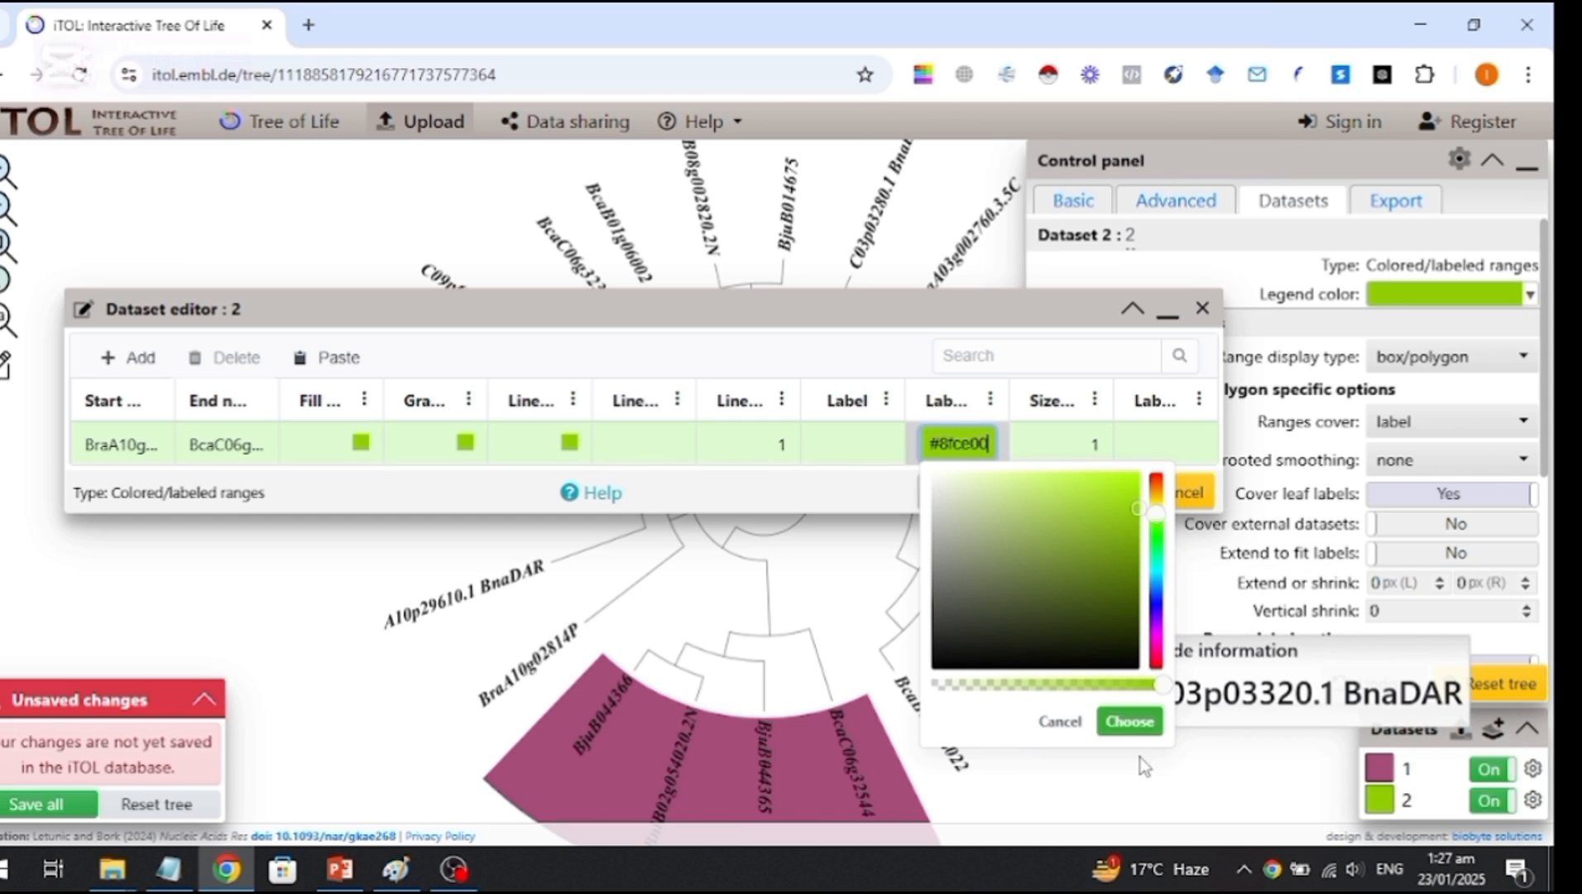
{"action": "left_click", "coordinate": [1130, 721]}
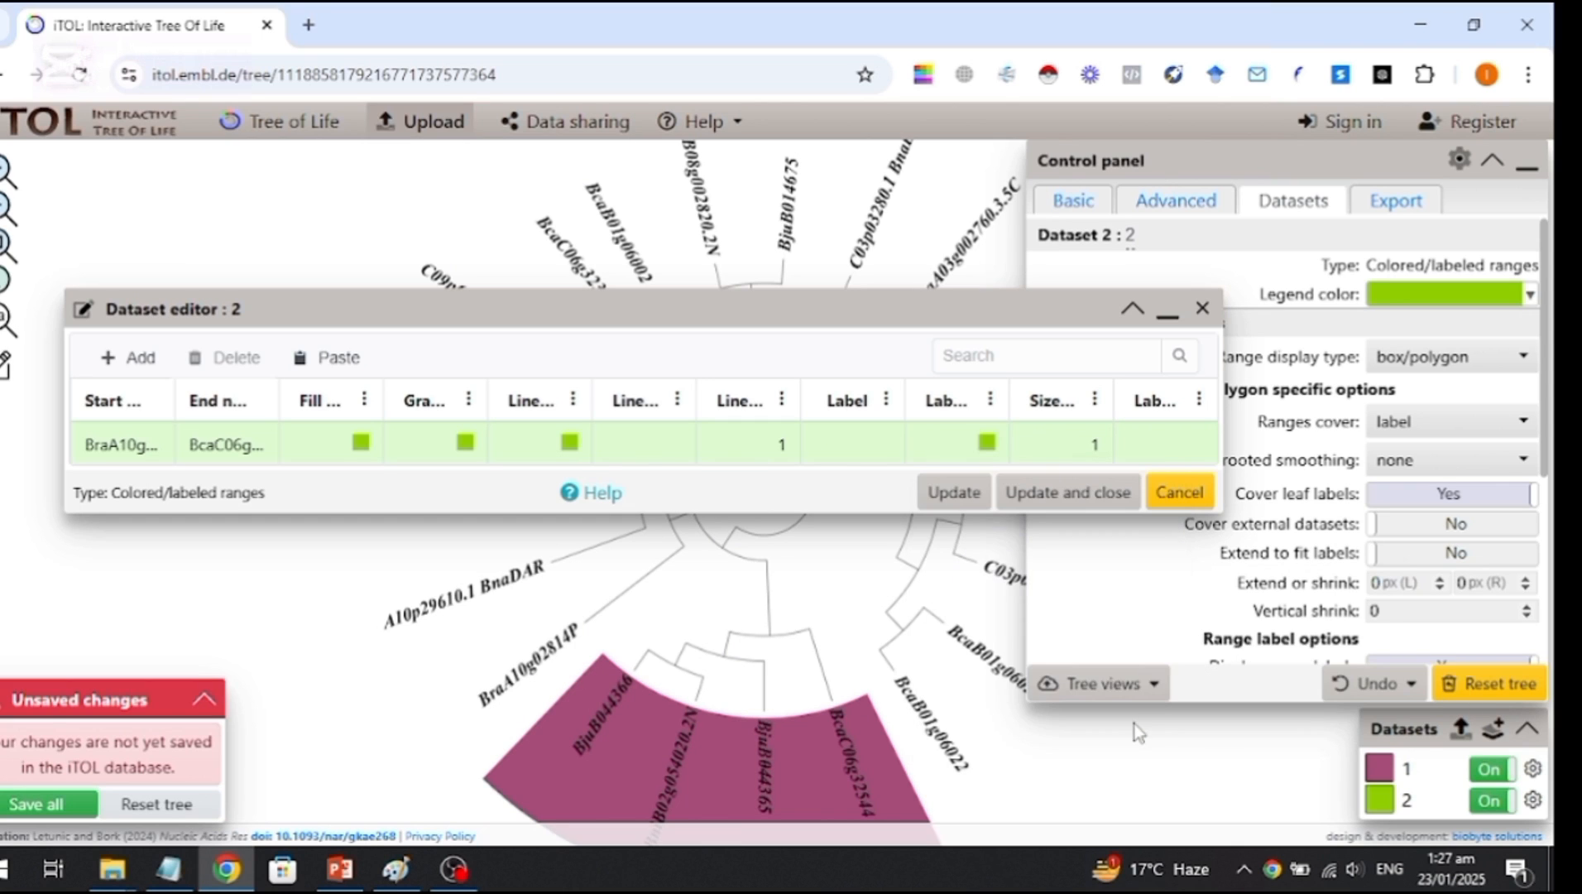
Set the range's size factor to 2, update dataset 2 on the tree, and close its editor.
{"action": "left_click", "coordinate": [954, 493]}
{"action": "double_click", "coordinate": [1100, 445]}
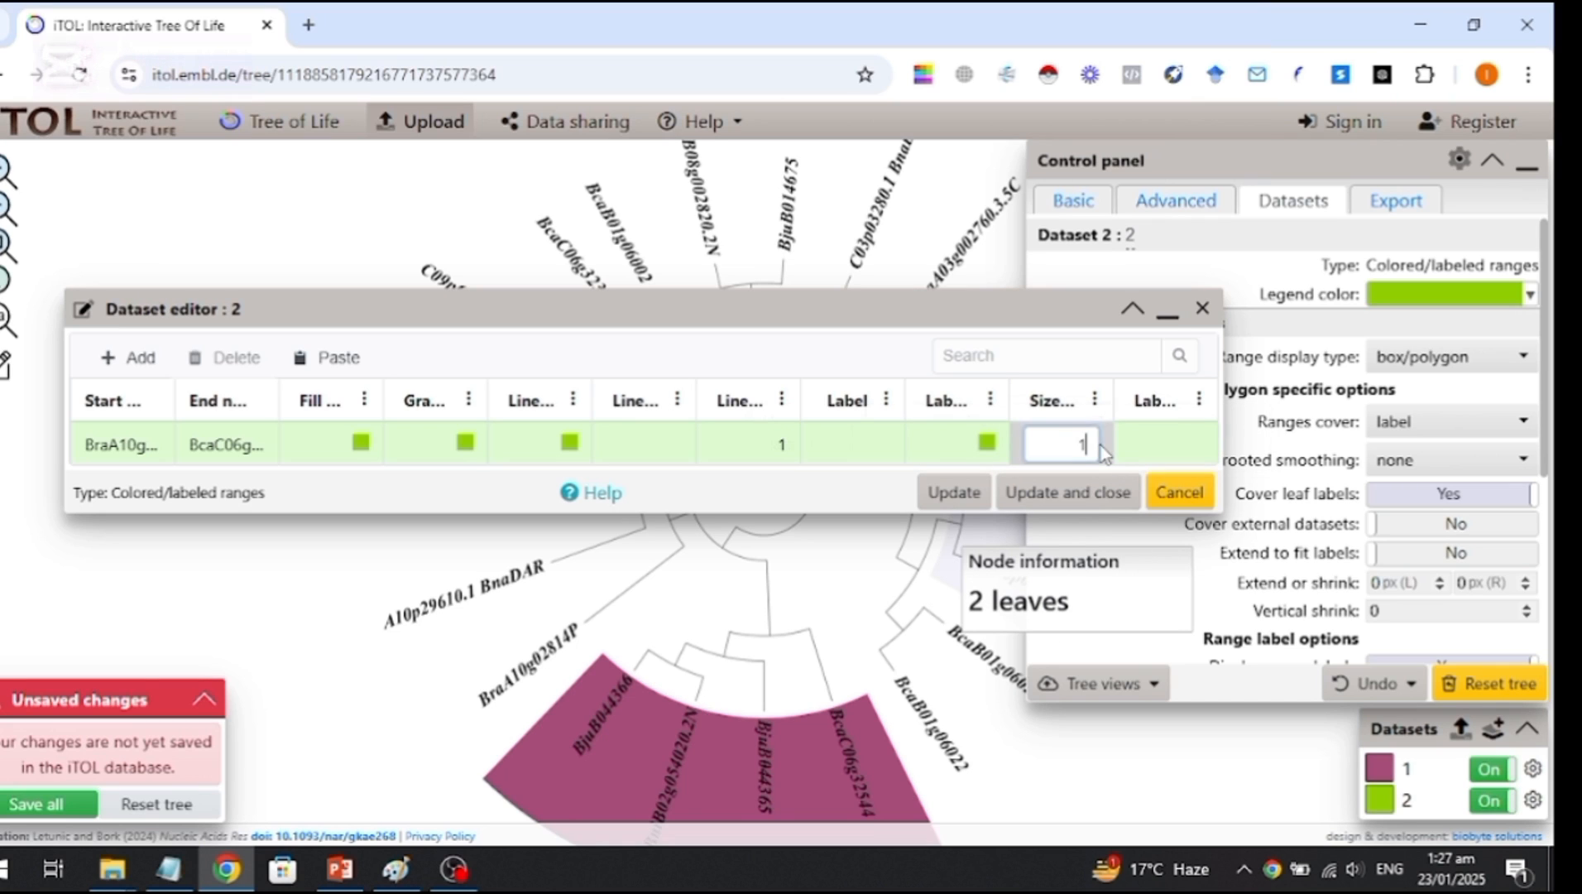
{"action": "key", "text": "BackSpace"}
{"action": "left_click", "coordinate": [970, 503]}
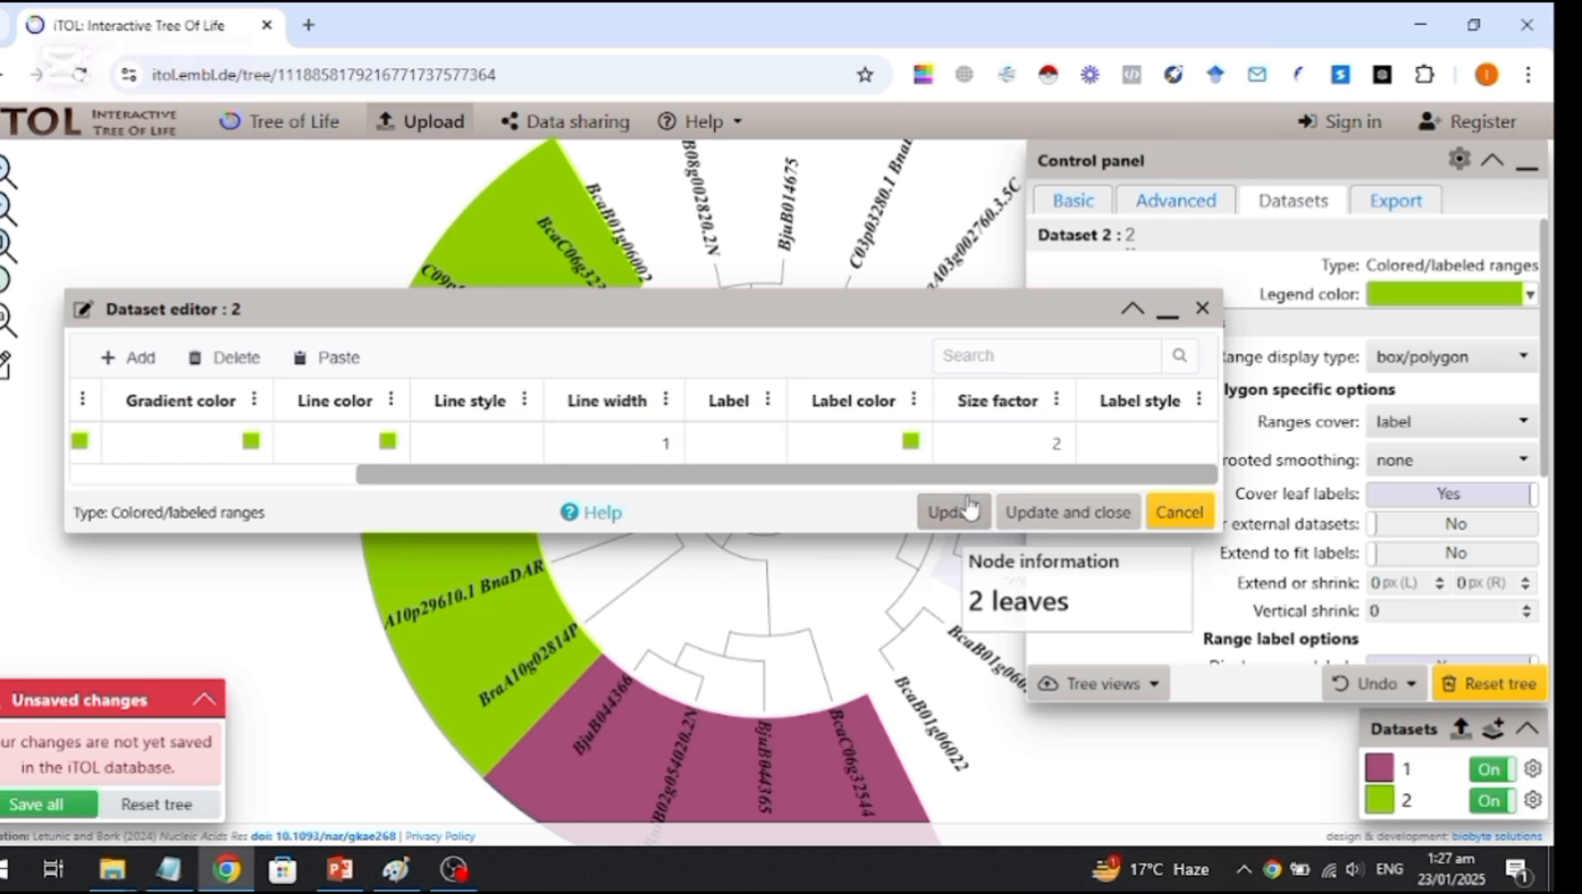
{"action": "left_click", "coordinate": [1202, 310]}
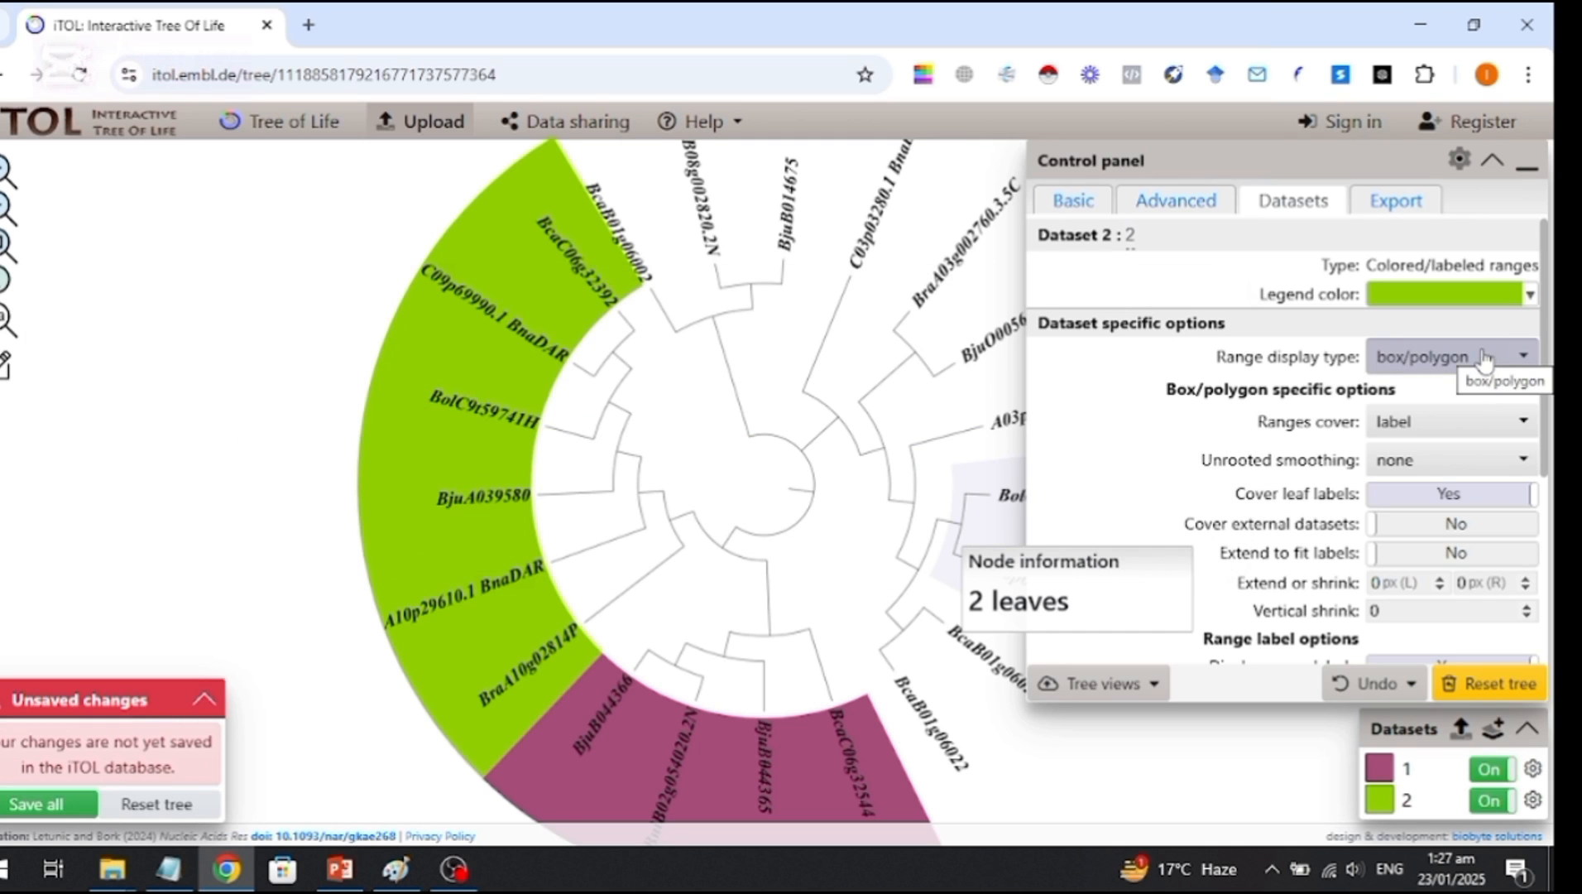
Try the bracket display type for dataset 2's range and return it to box/polygon.
{"action": "left_click", "coordinate": [1523, 363]}
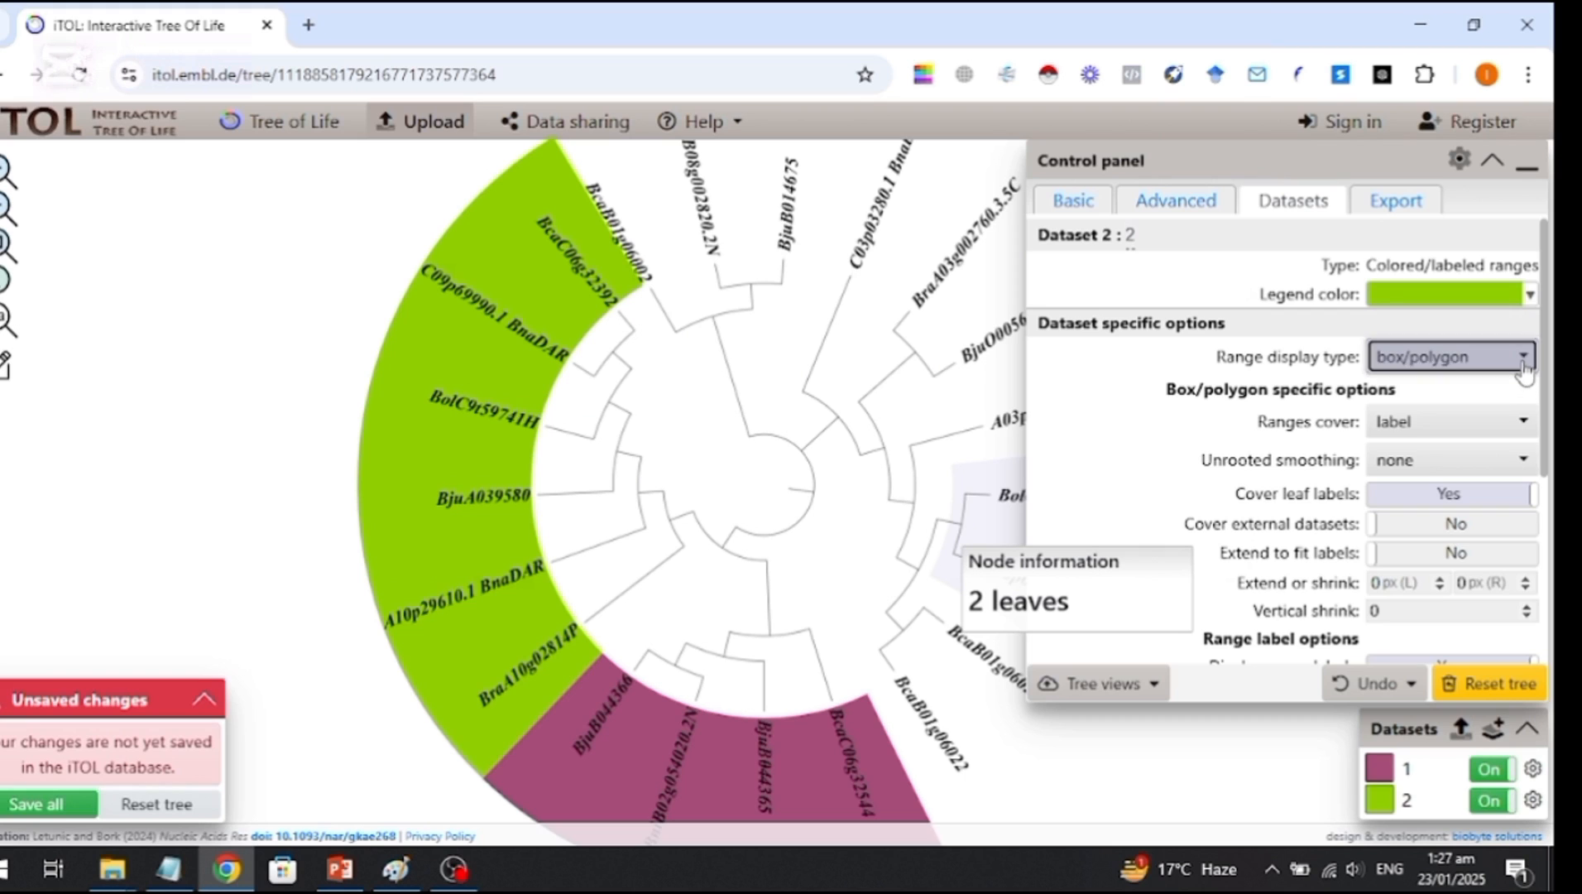
{"action": "left_click", "coordinate": [1458, 446]}
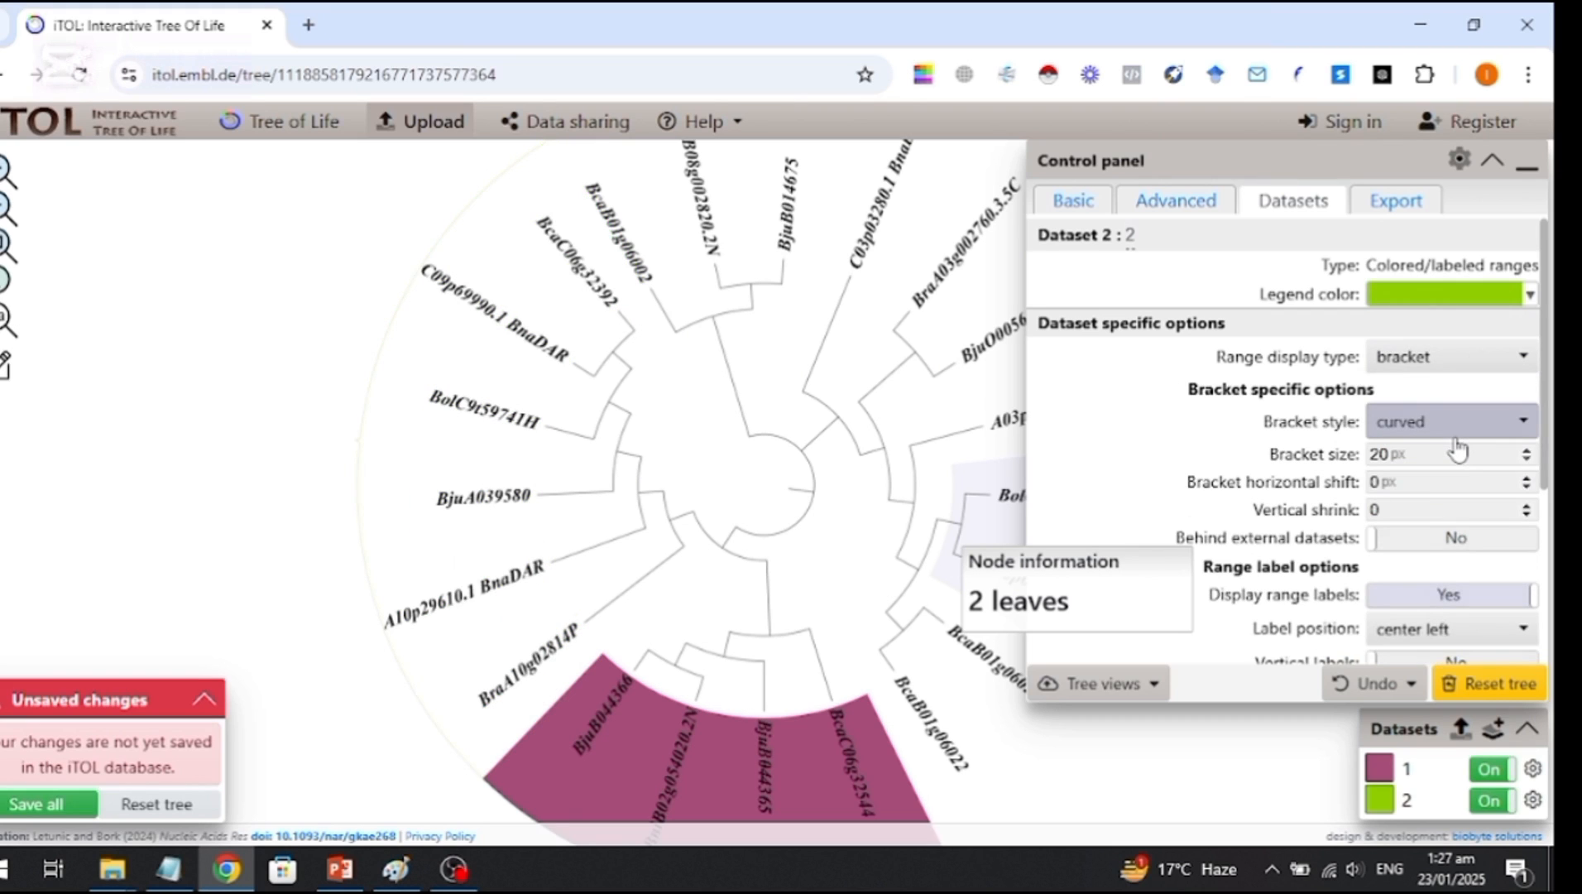
{"action": "left_click", "coordinate": [1531, 359]}
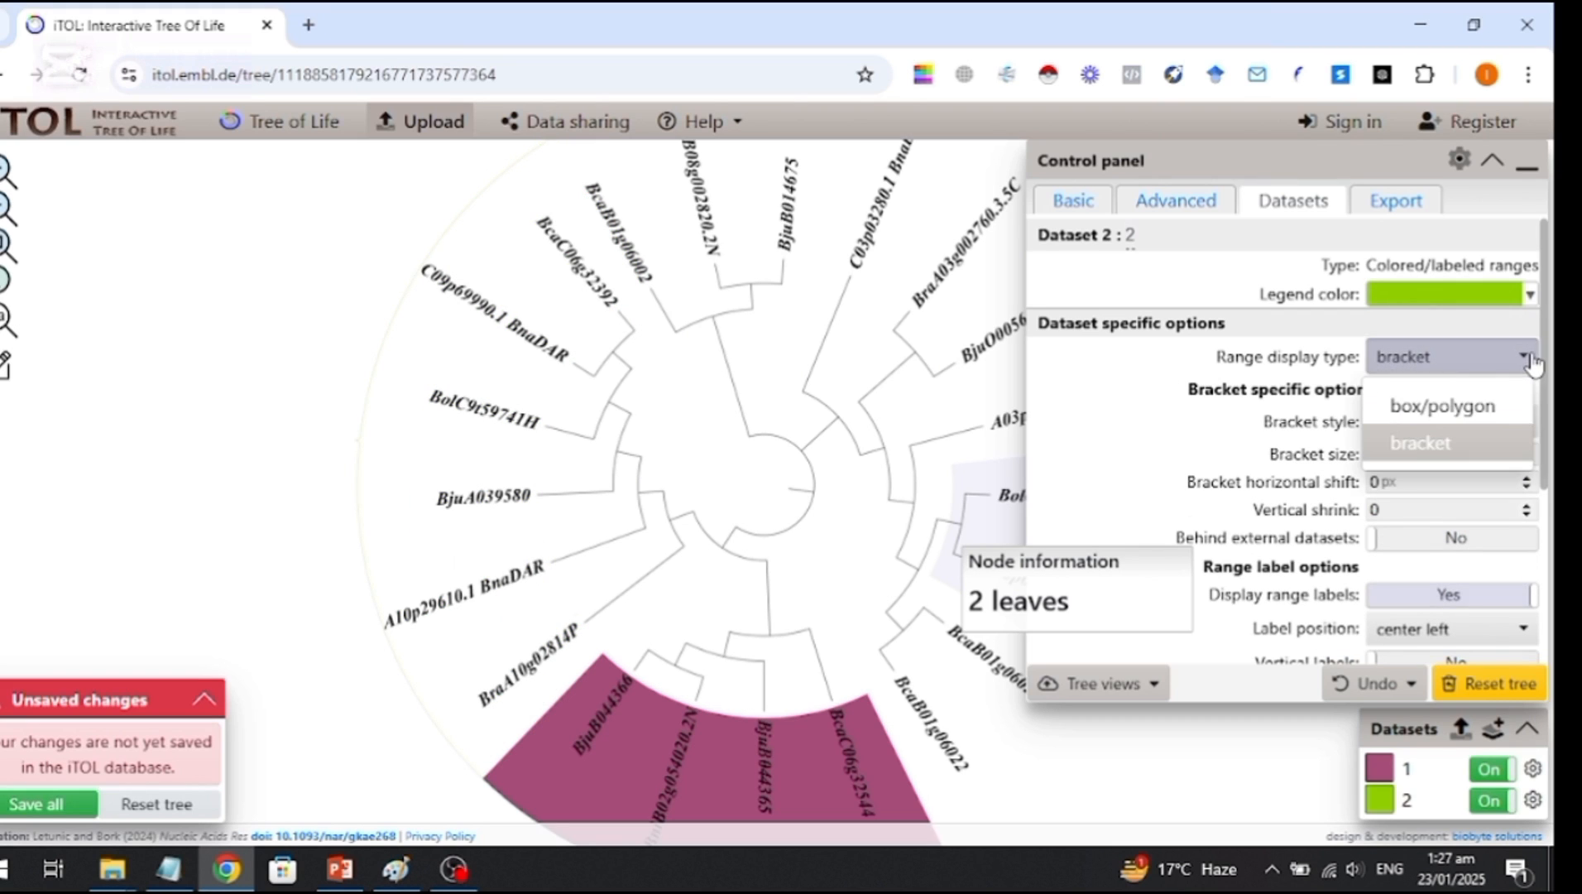
{"action": "left_click", "coordinate": [1494, 404]}
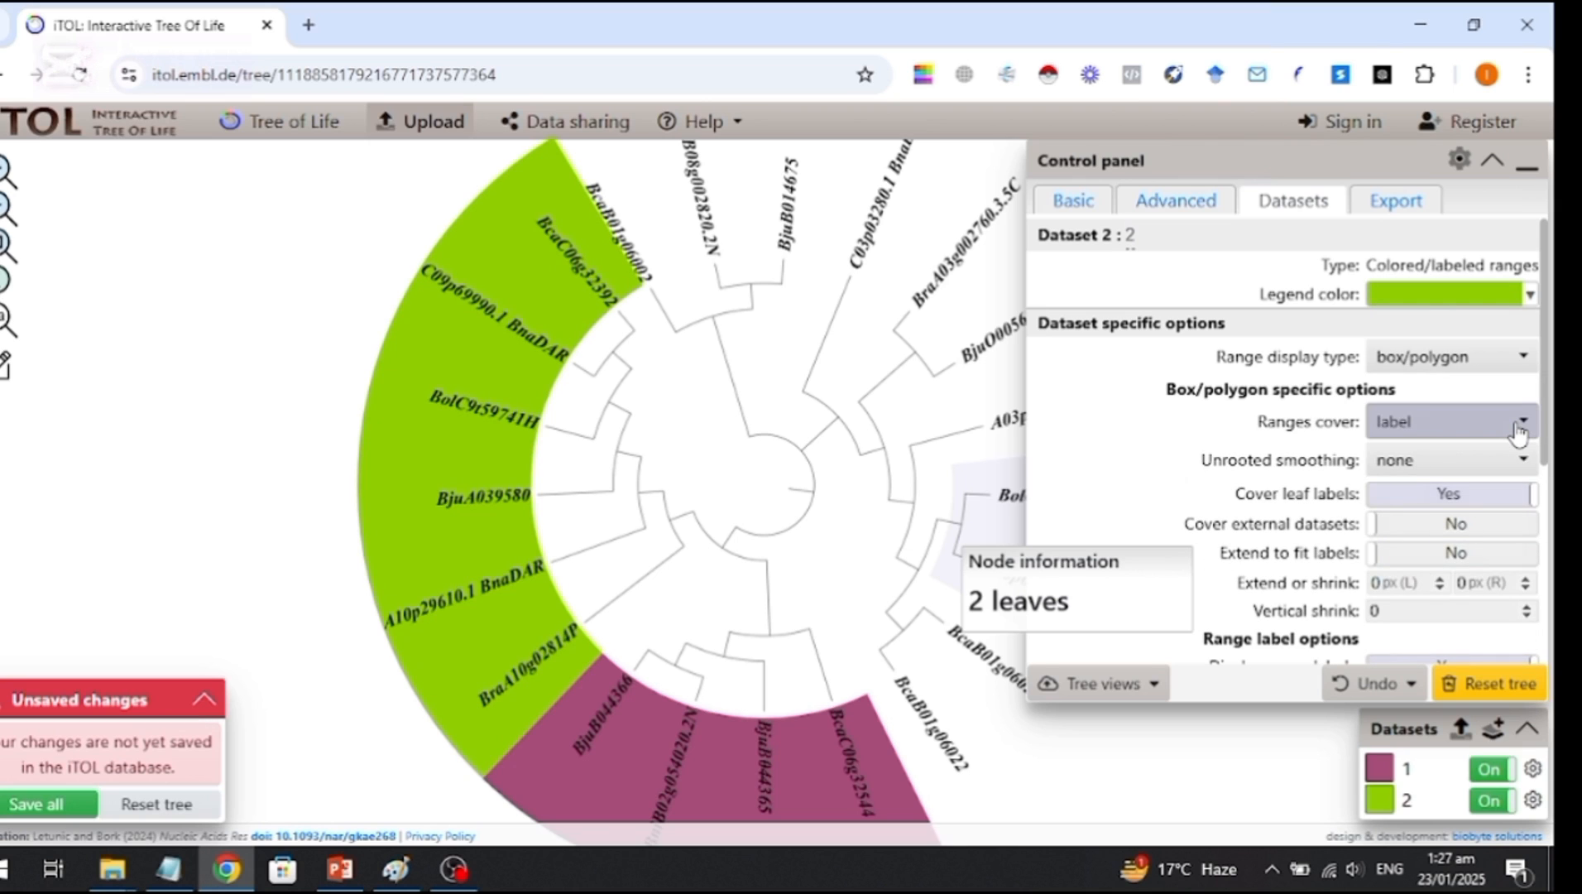
Try clade and whole tree coverage for dataset 2's range and return the coverage to label.
{"action": "left_click", "coordinate": [1523, 421]}
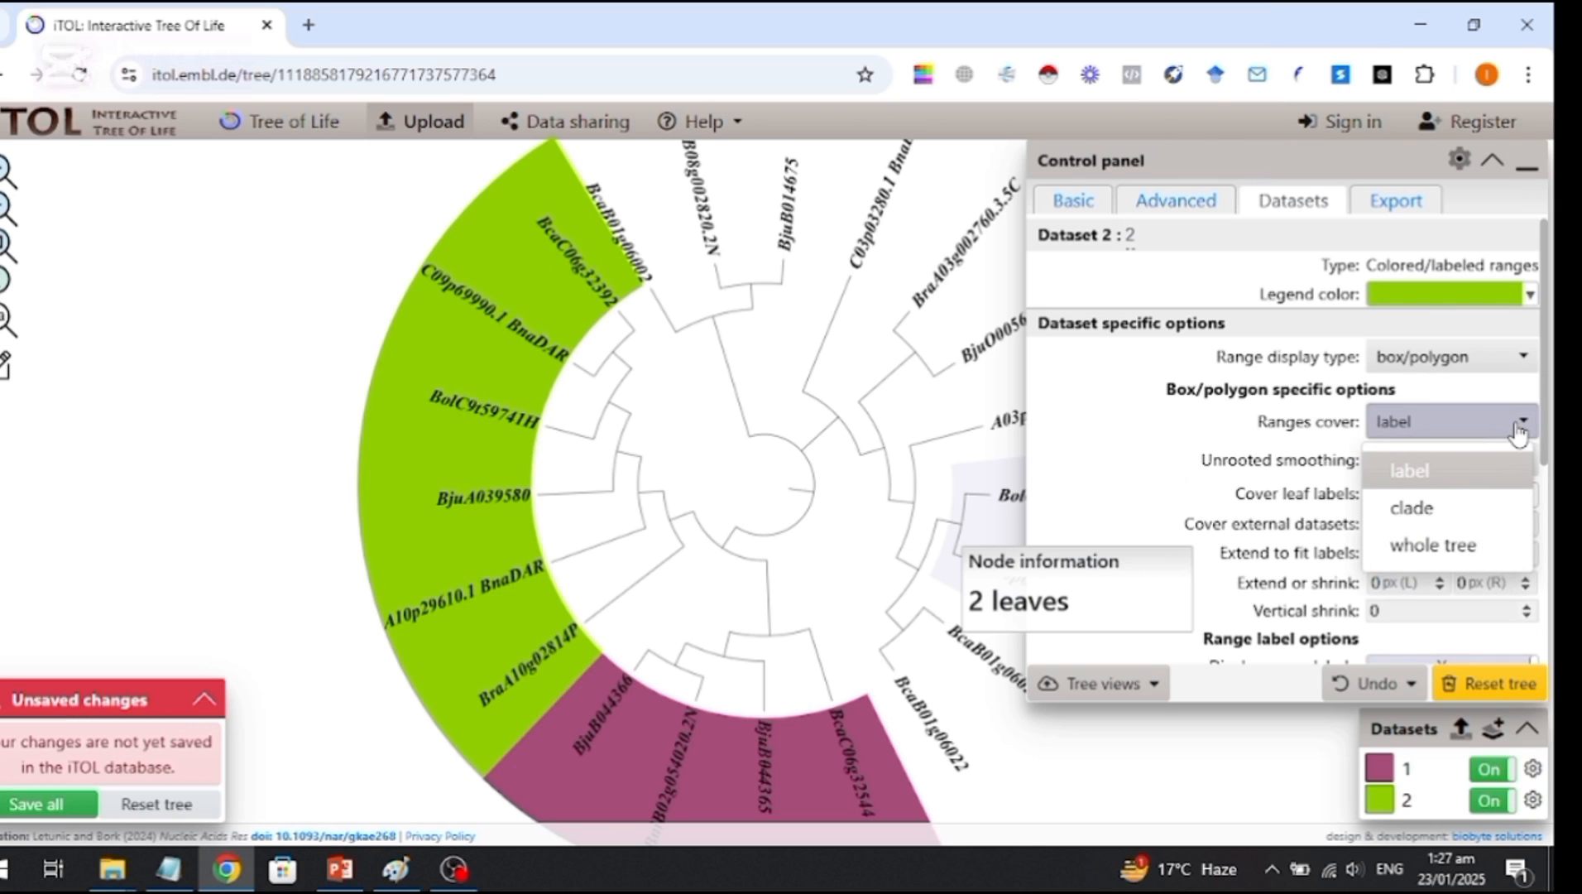
{"action": "left_click", "coordinate": [1444, 510]}
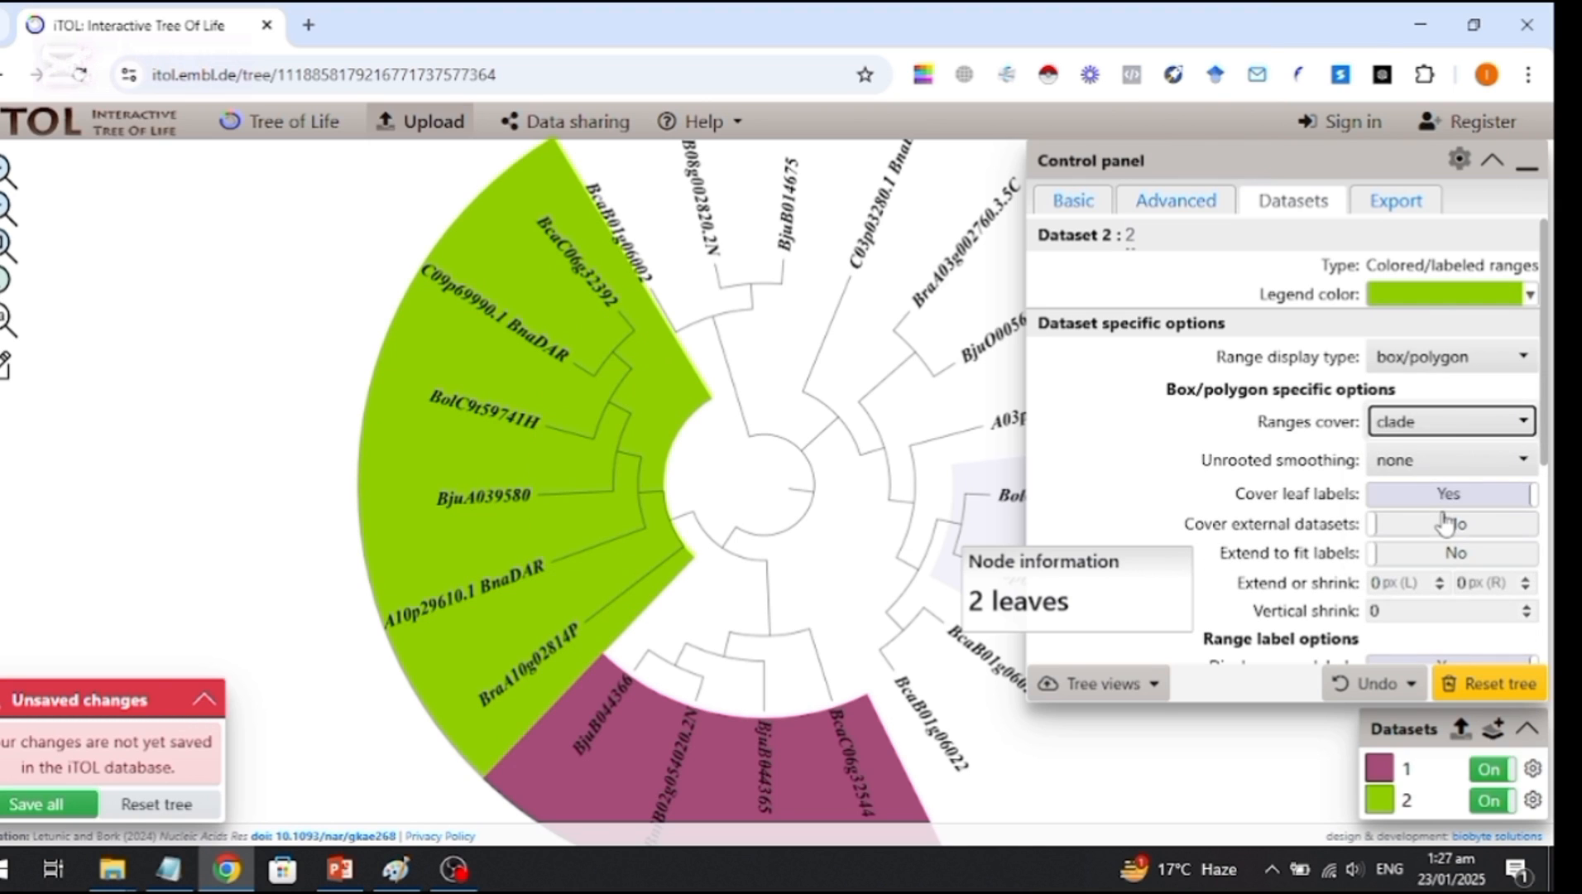
{"action": "left_click", "coordinate": [1523, 421]}
{"action": "left_click", "coordinate": [1490, 545]}
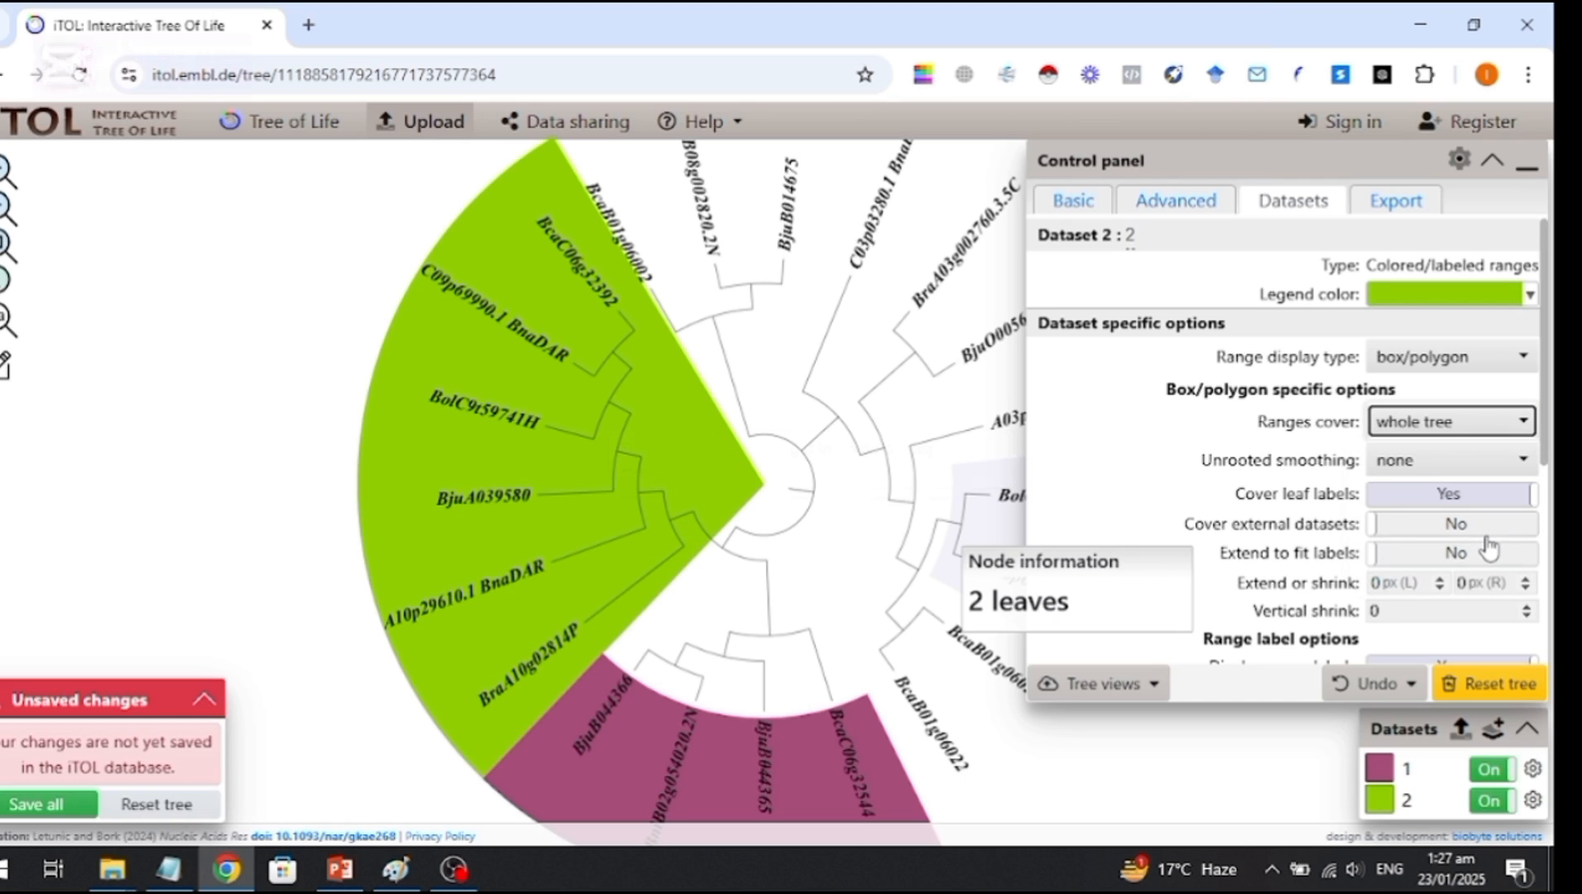
{"action": "left_click", "coordinate": [1527, 427]}
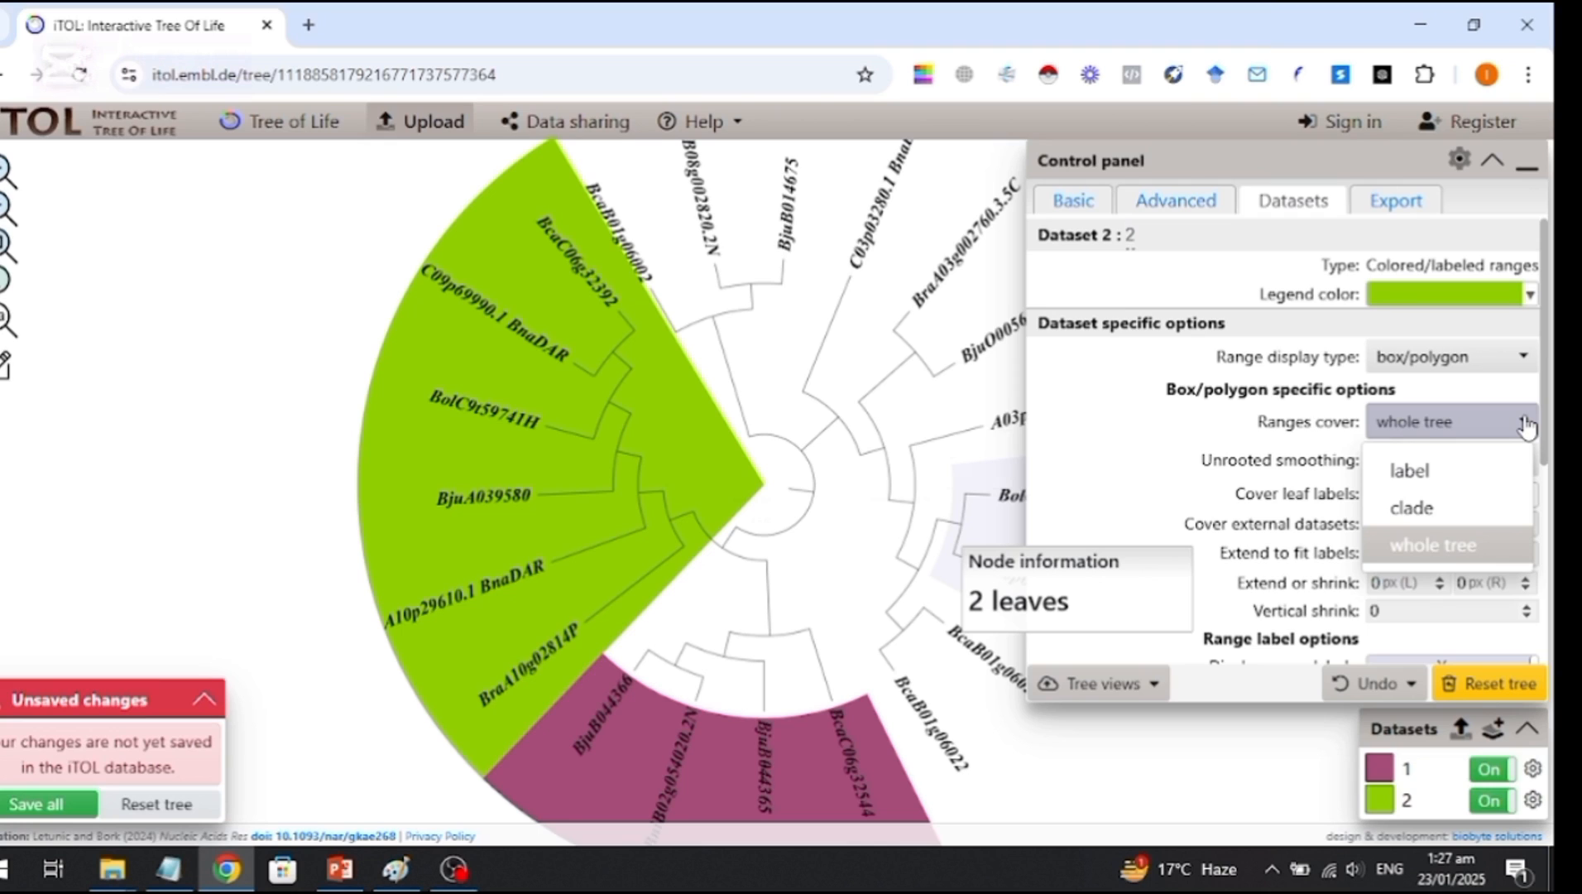
{"action": "left_click", "coordinate": [1527, 424]}
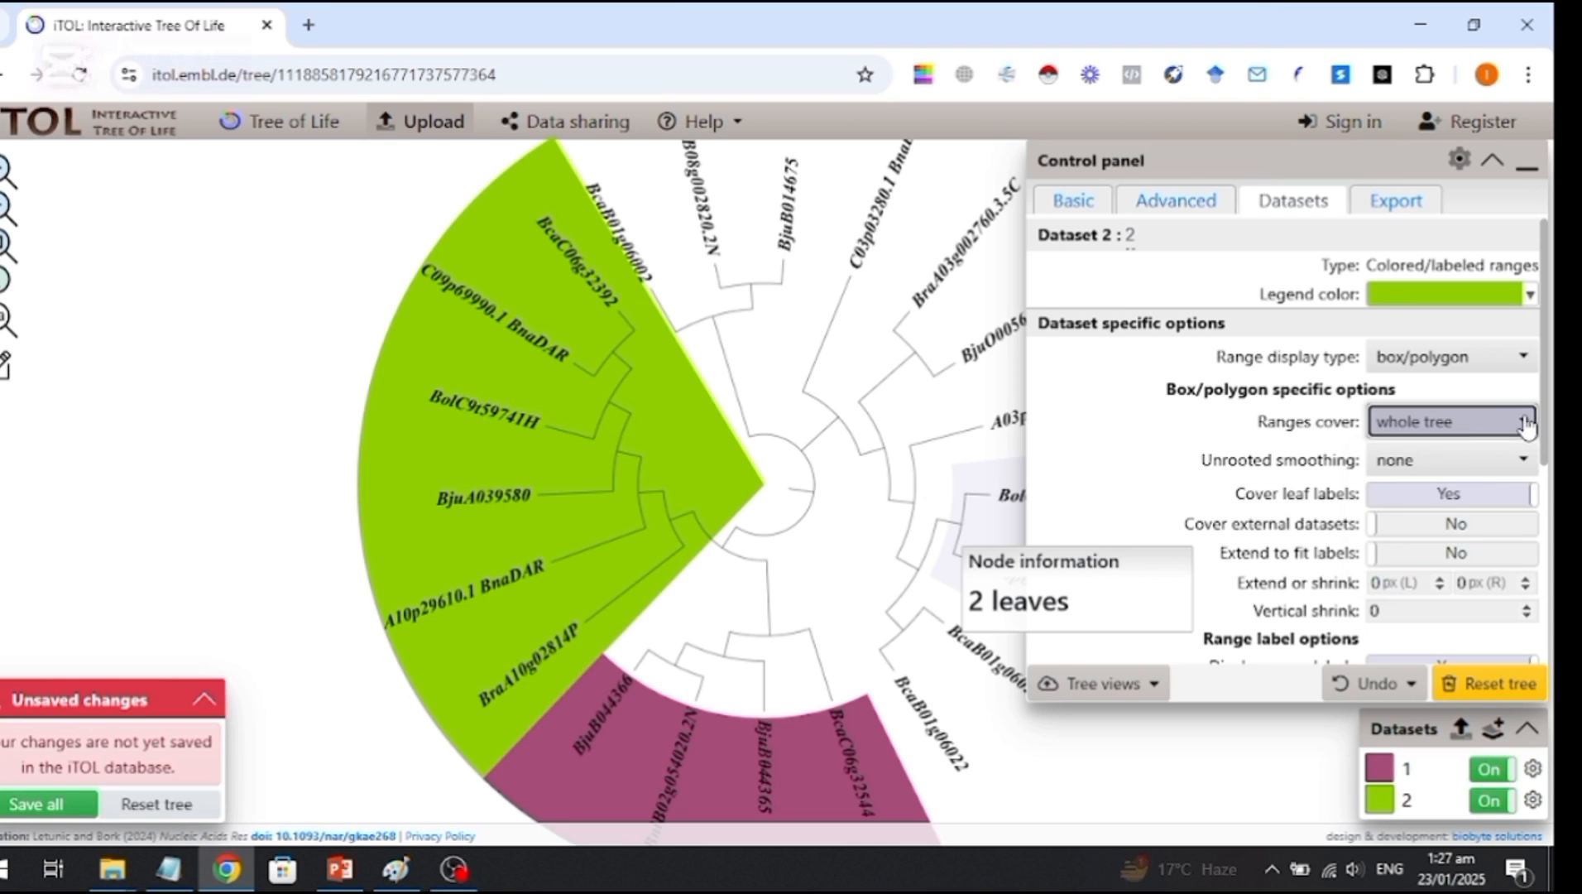
{"action": "left_click", "coordinate": [1527, 424]}
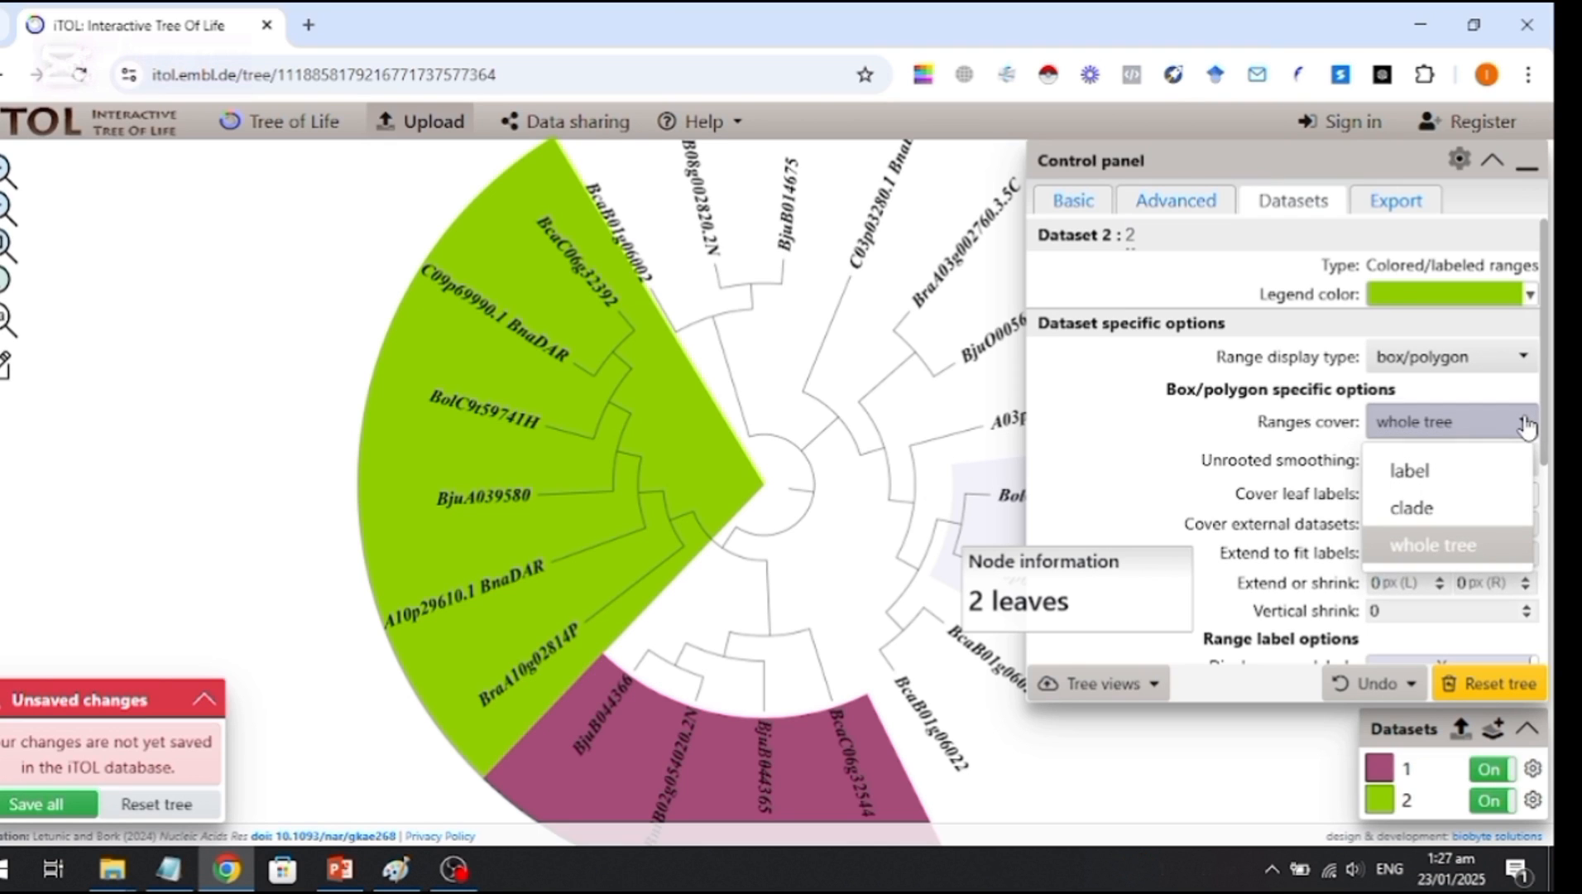
{"action": "left_click", "coordinate": [1454, 487]}
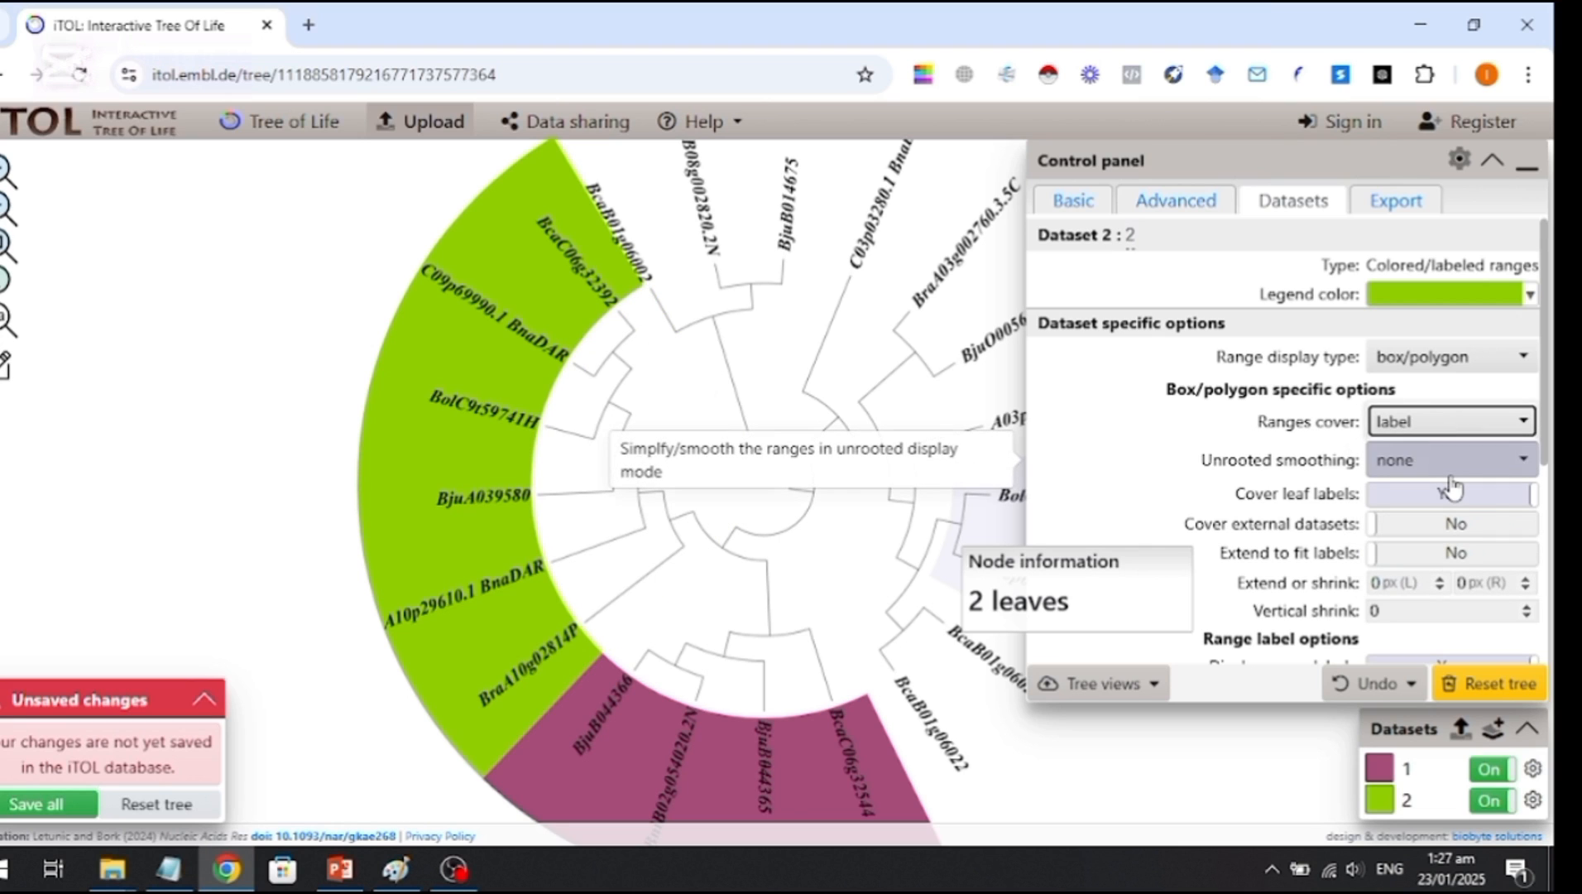
Set dataset 2's range to cover the clade and review its remaining range and label options.
{"action": "left_click", "coordinate": [1514, 424]}
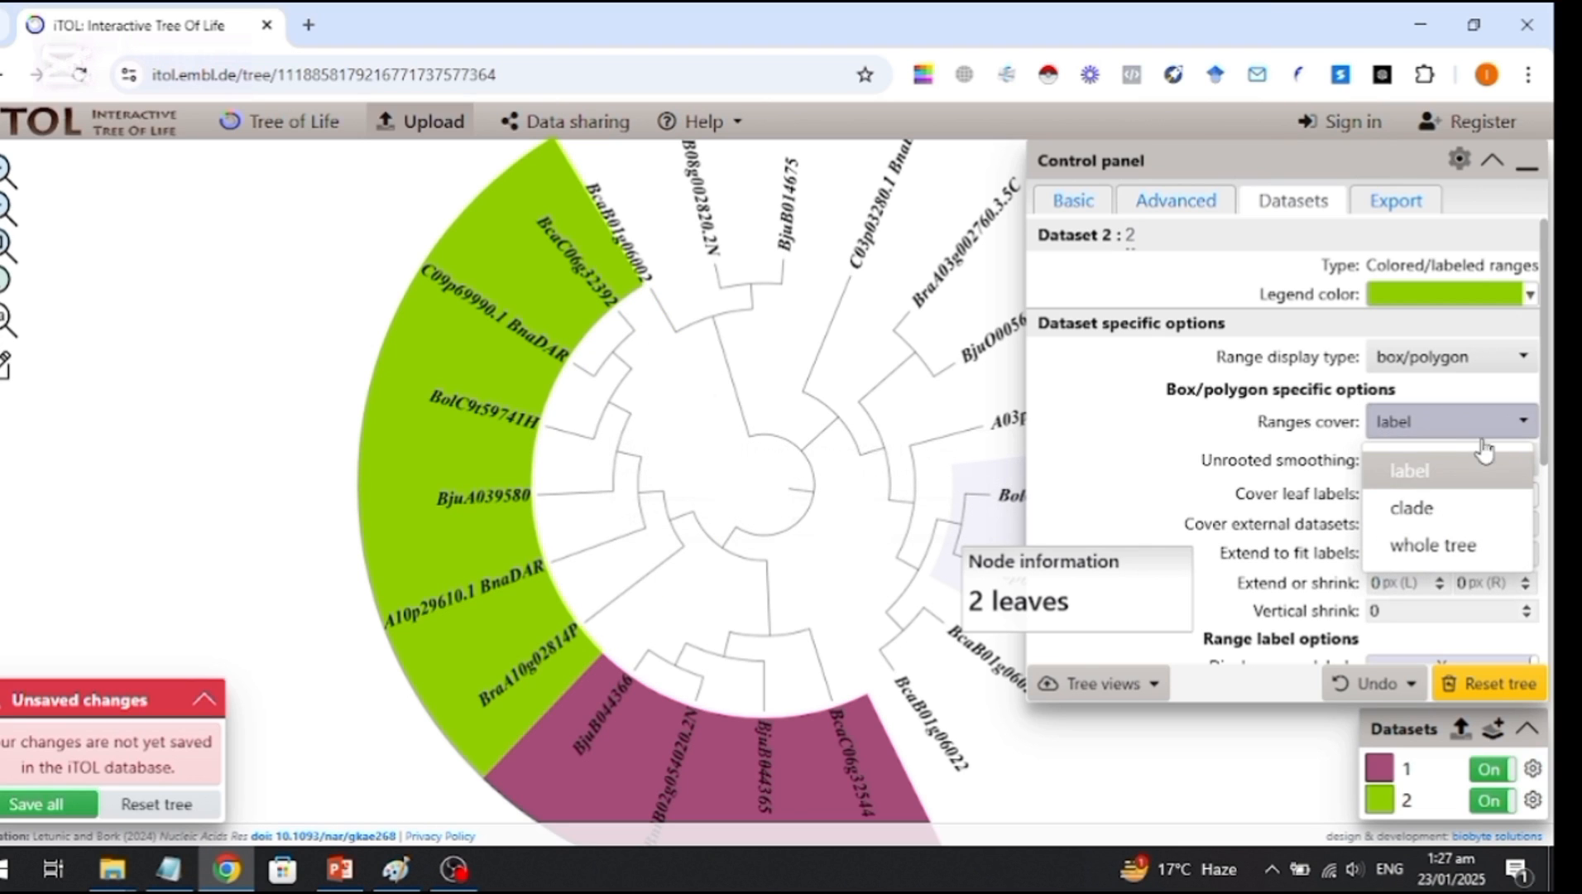
{"action": "left_click", "coordinate": [1450, 513]}
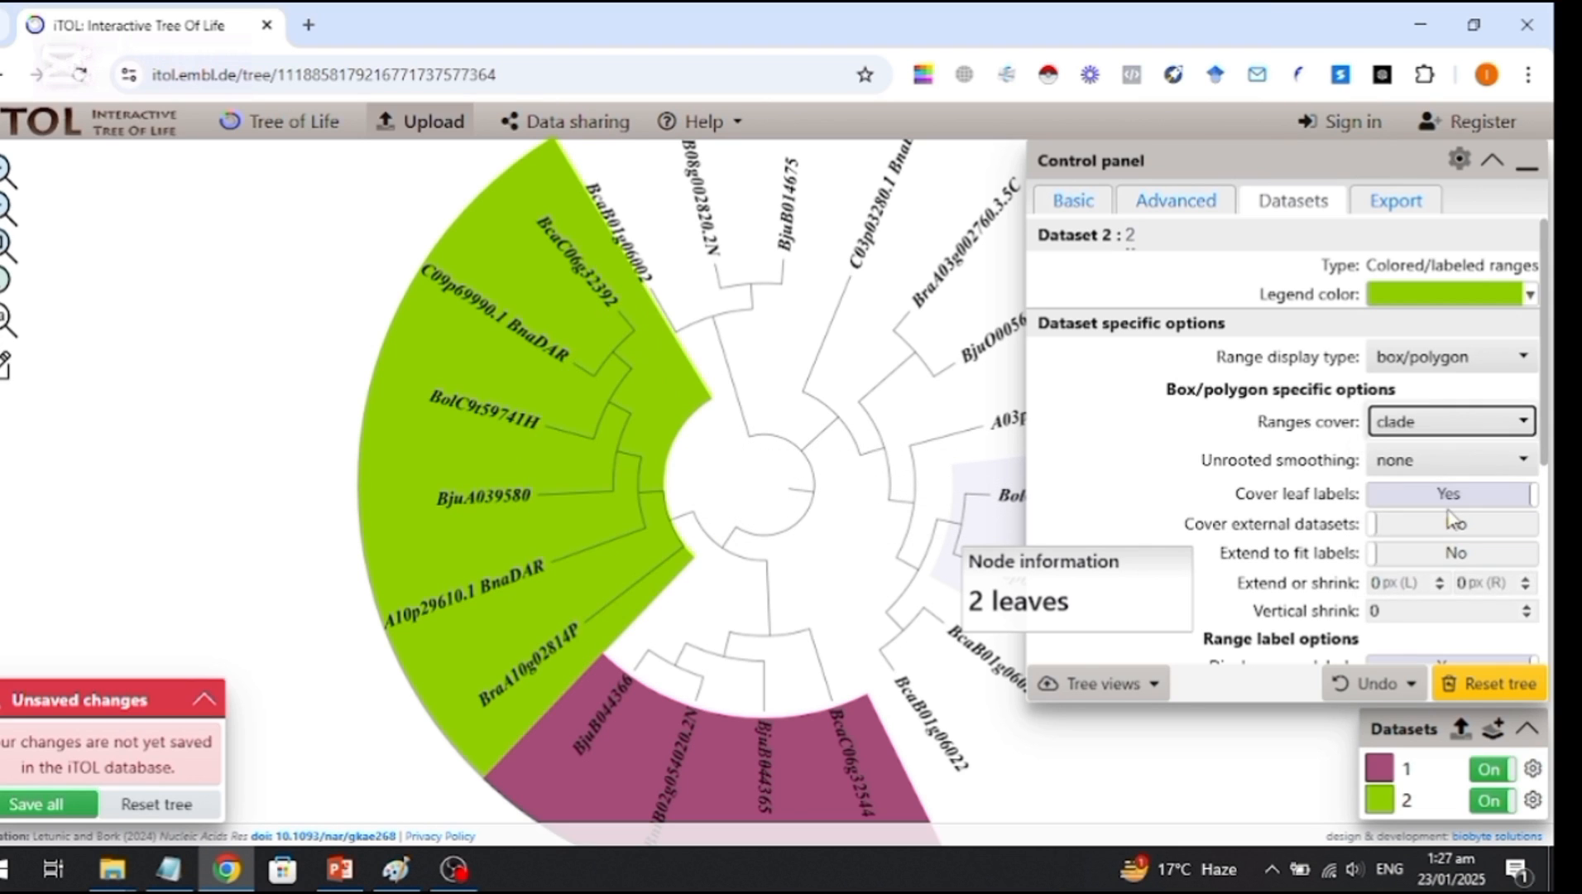
{"action": "left_click", "coordinate": [1523, 423]}
{"action": "left_click", "coordinate": [1526, 426]}
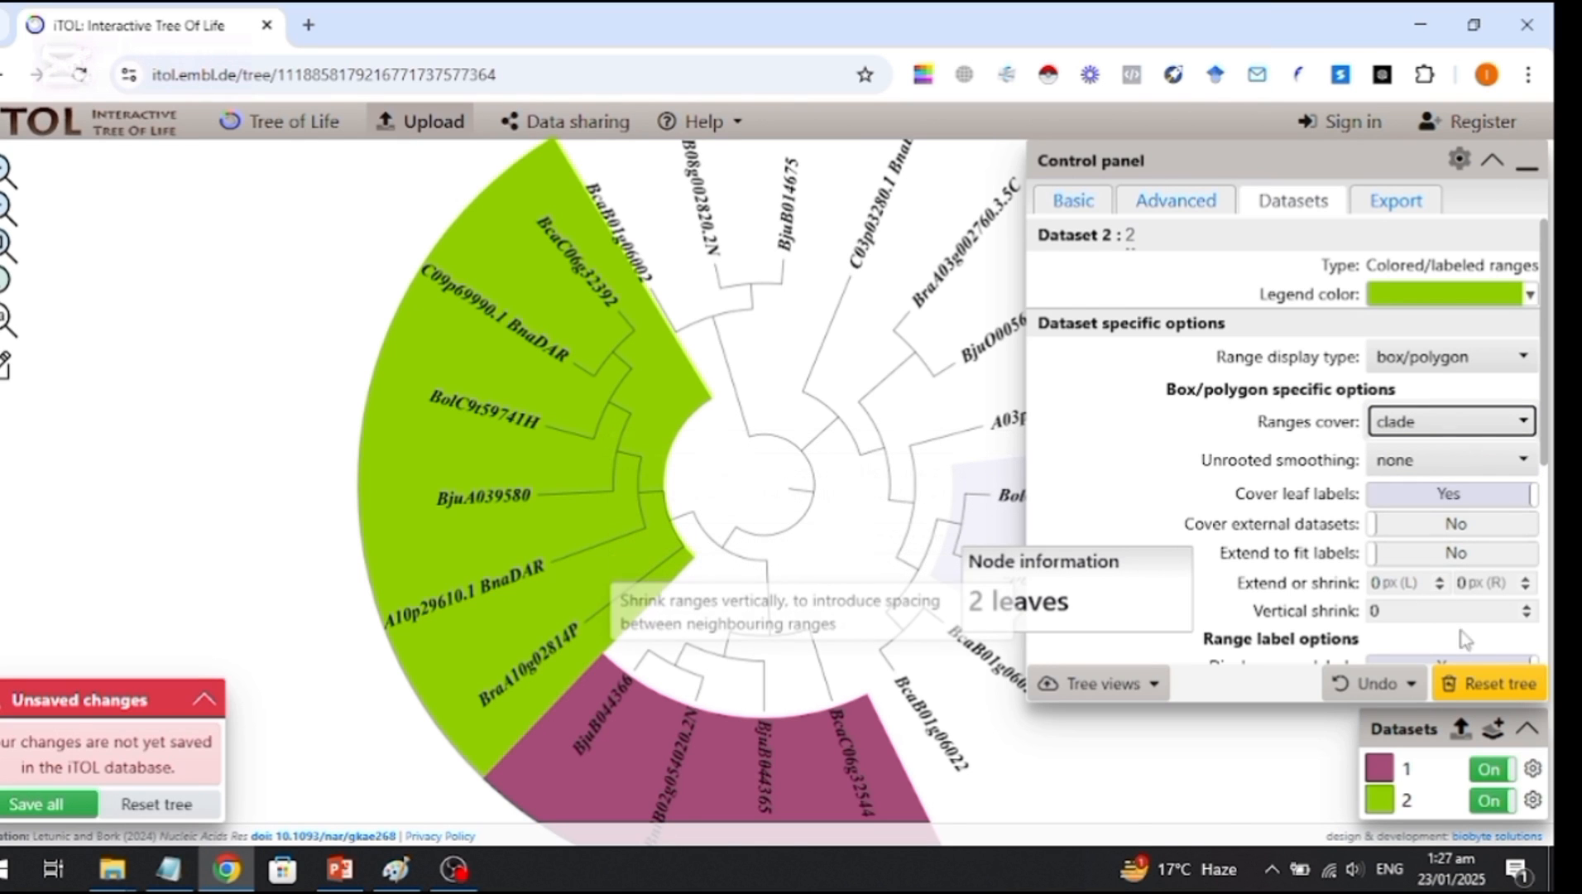
{"action": "scroll", "coordinate": [1544, 513], "scroll_direction": "down", "scroll_amount": 3}
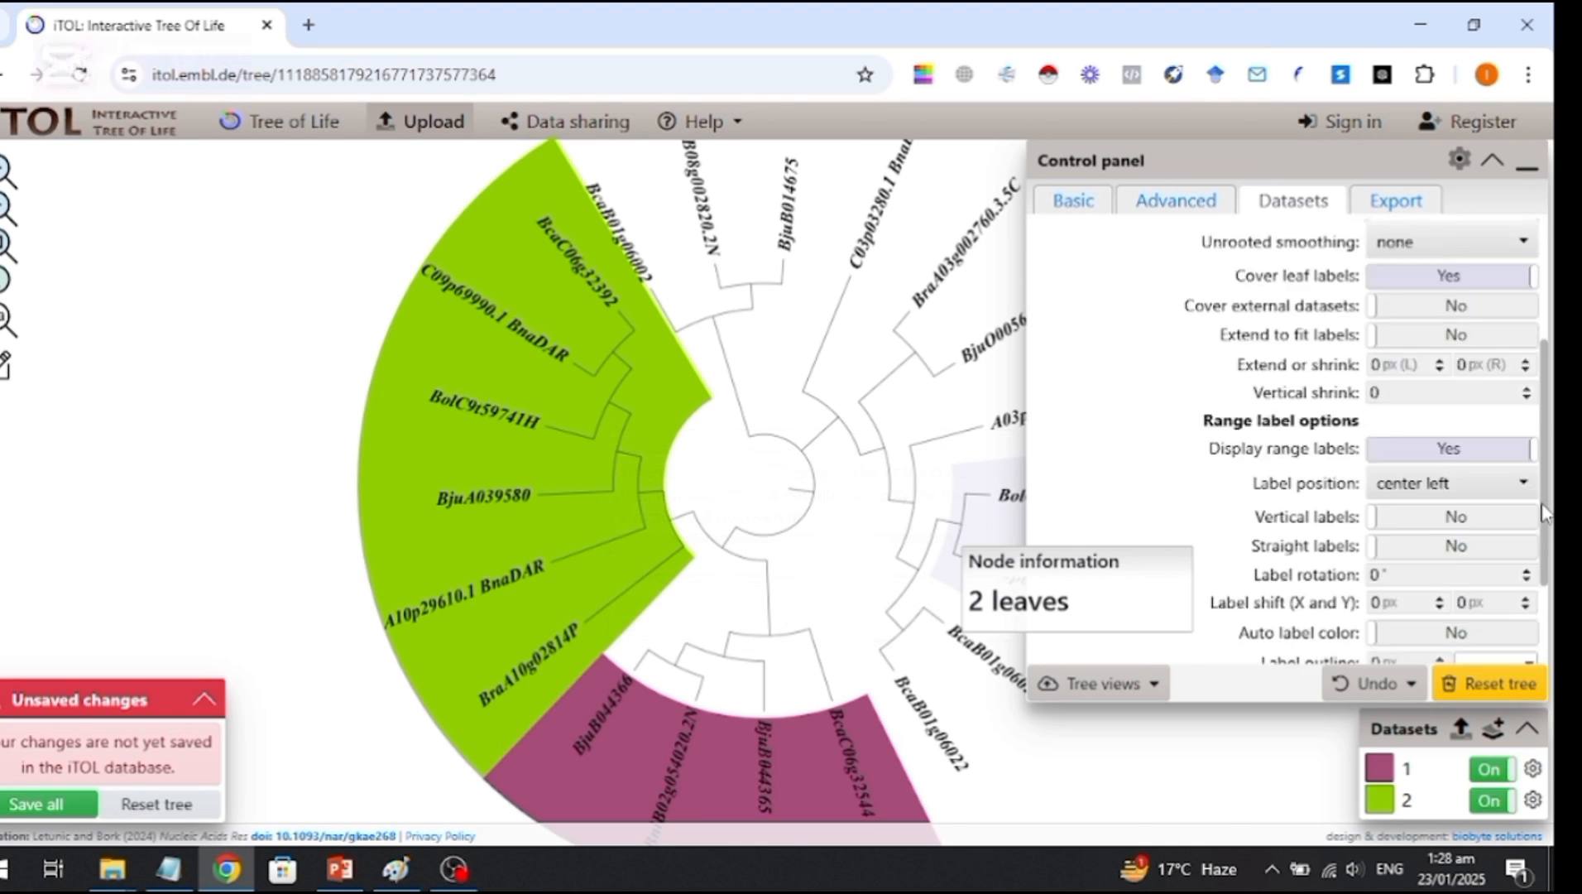
{"action": "scroll", "coordinate": [1543, 513], "scroll_direction": "down", "scroll_amount": 2}
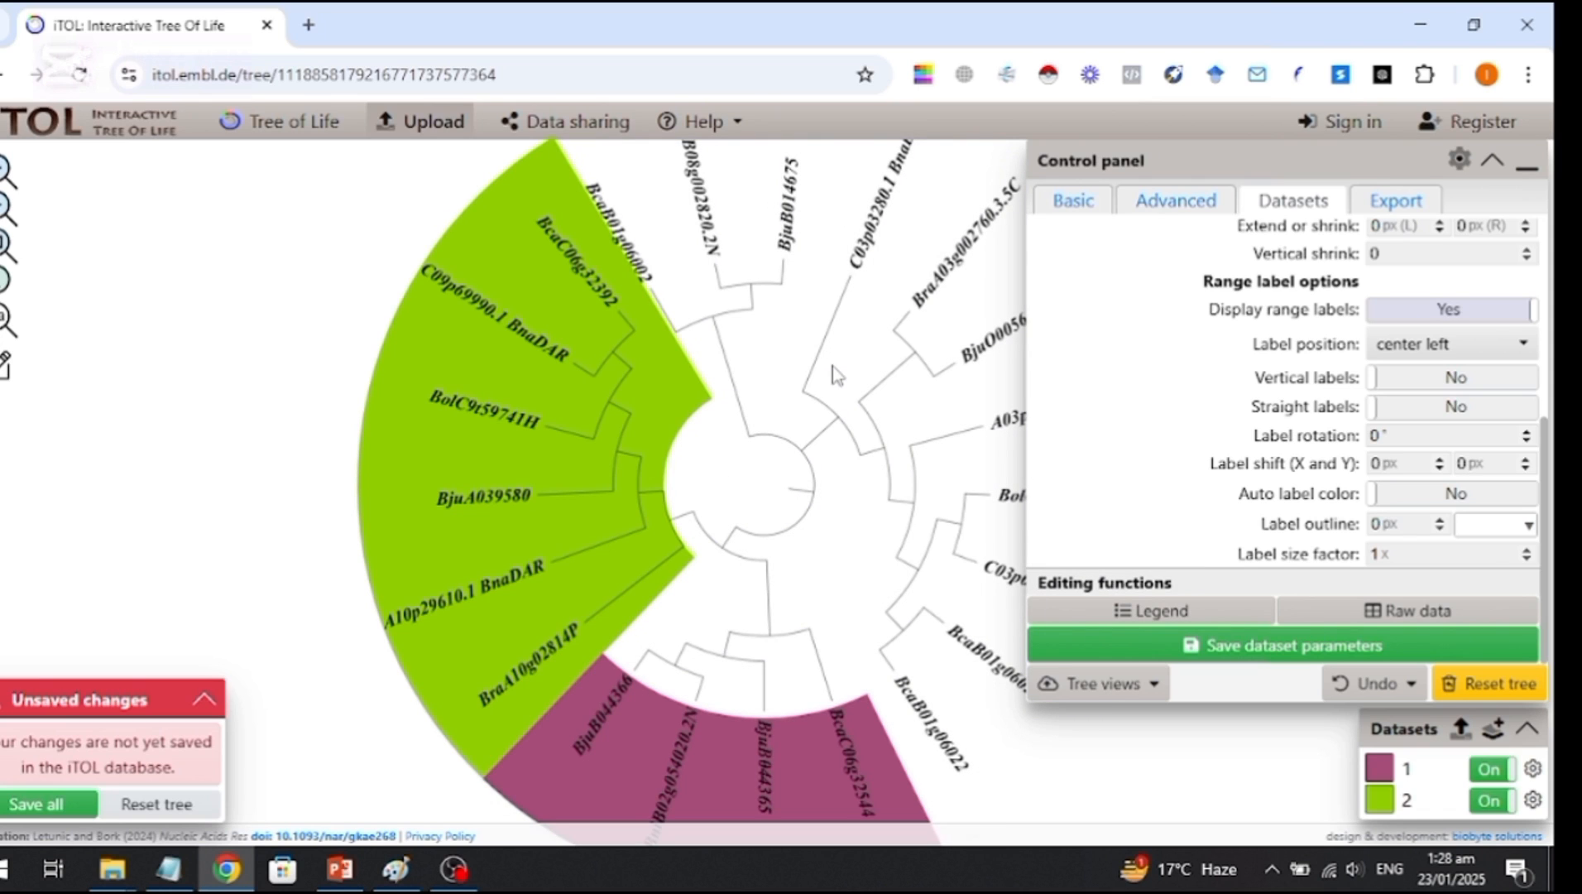
Set up the tree export as SVG: Scalable Vector Graphics, covering the full image, with the file name qwe.
{"action": "left_click", "coordinate": [1397, 202]}
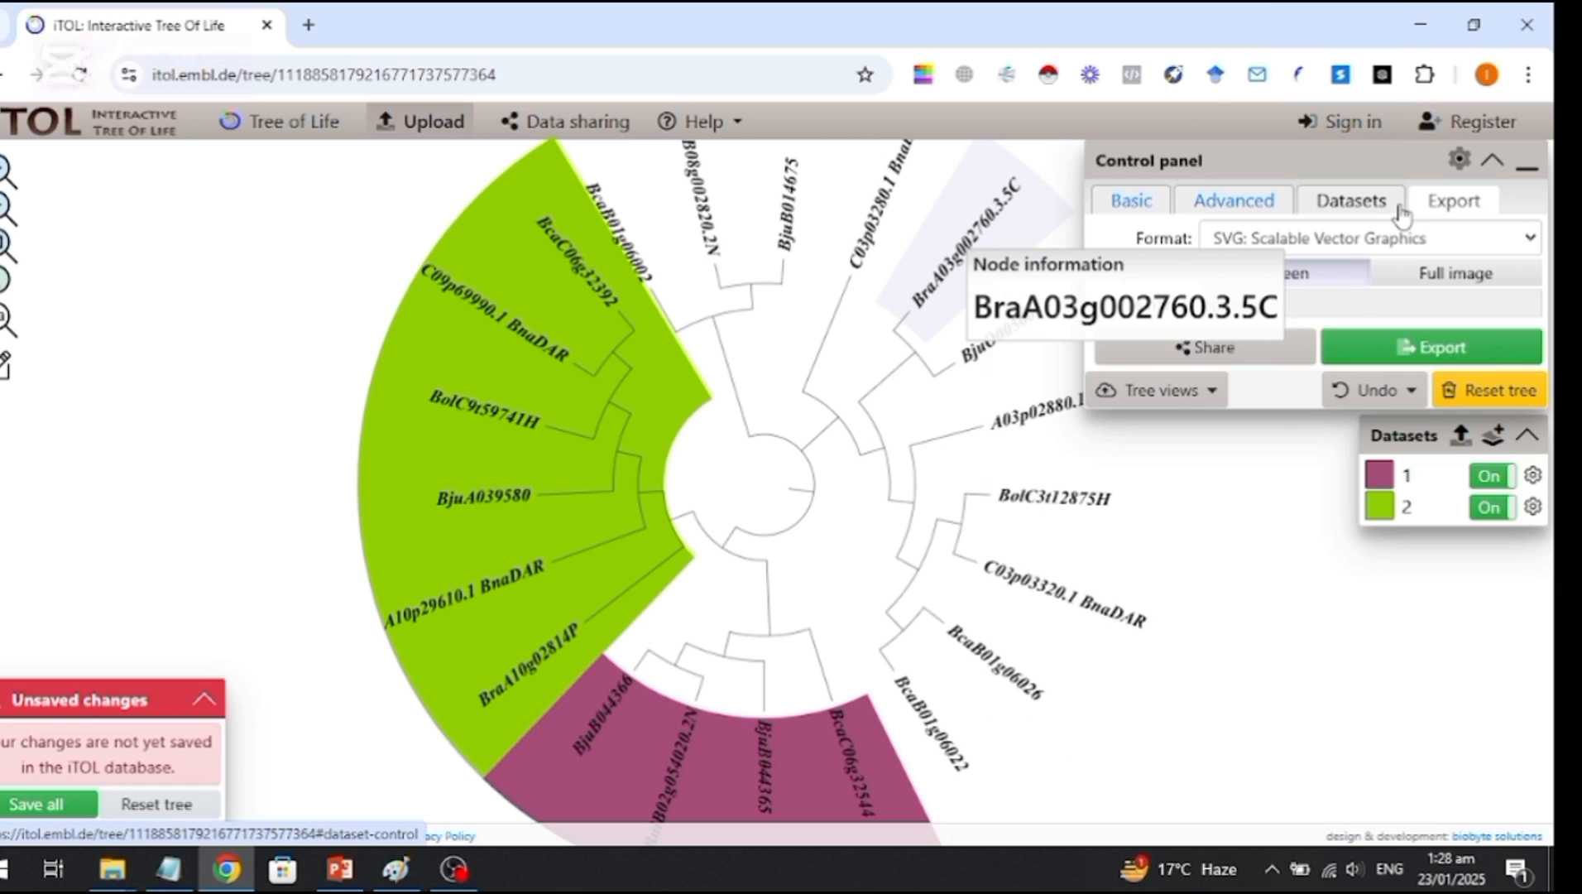
{"action": "left_click", "coordinate": [1435, 283]}
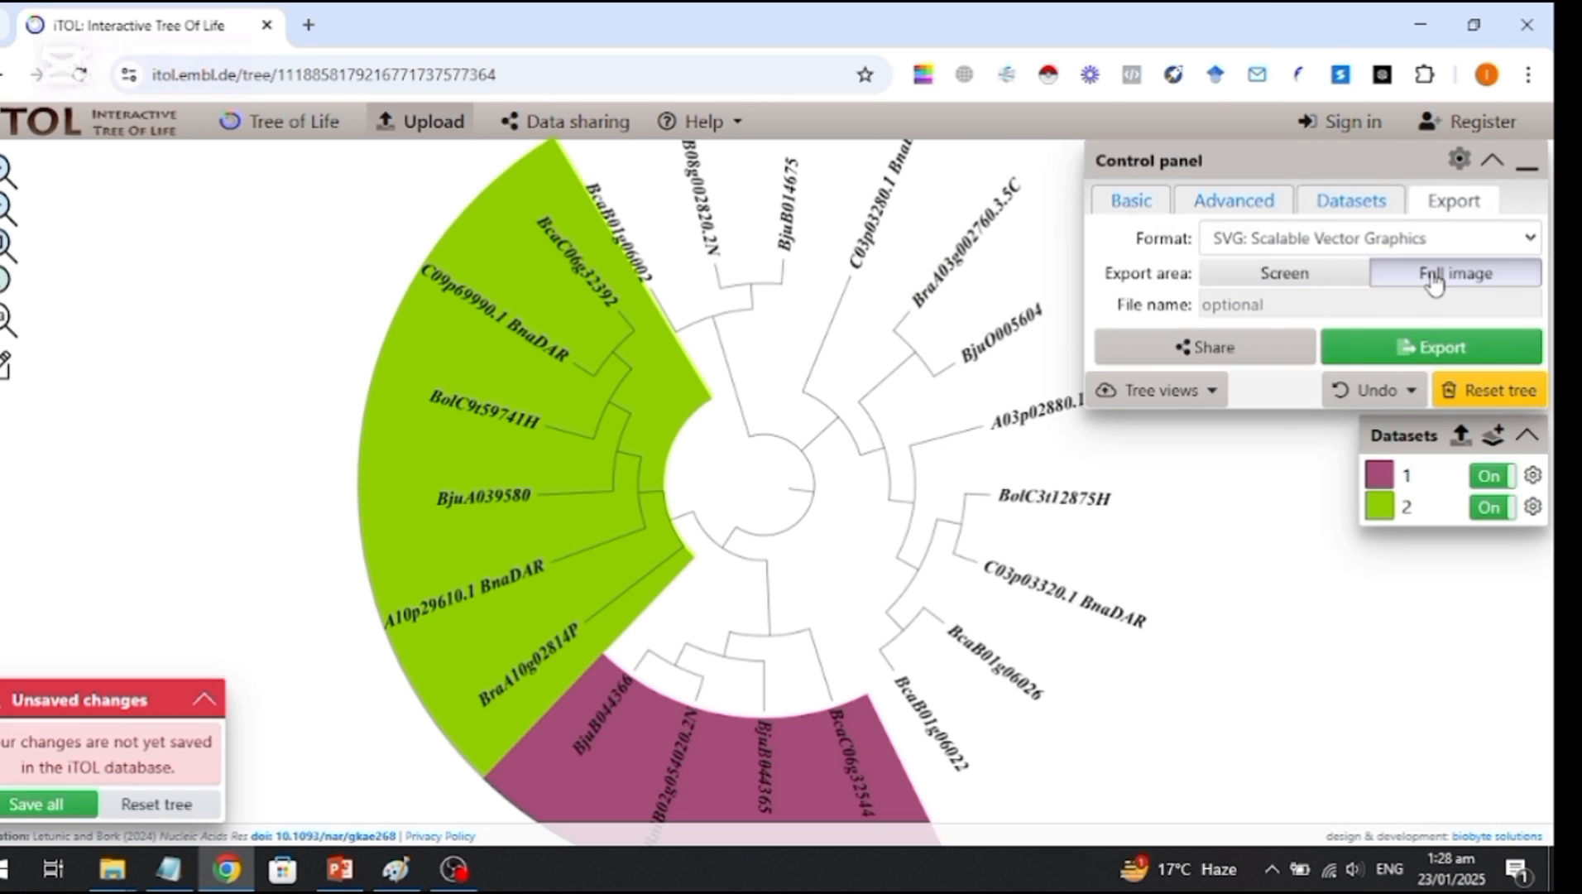
{"action": "left_click", "coordinate": [1331, 304]}
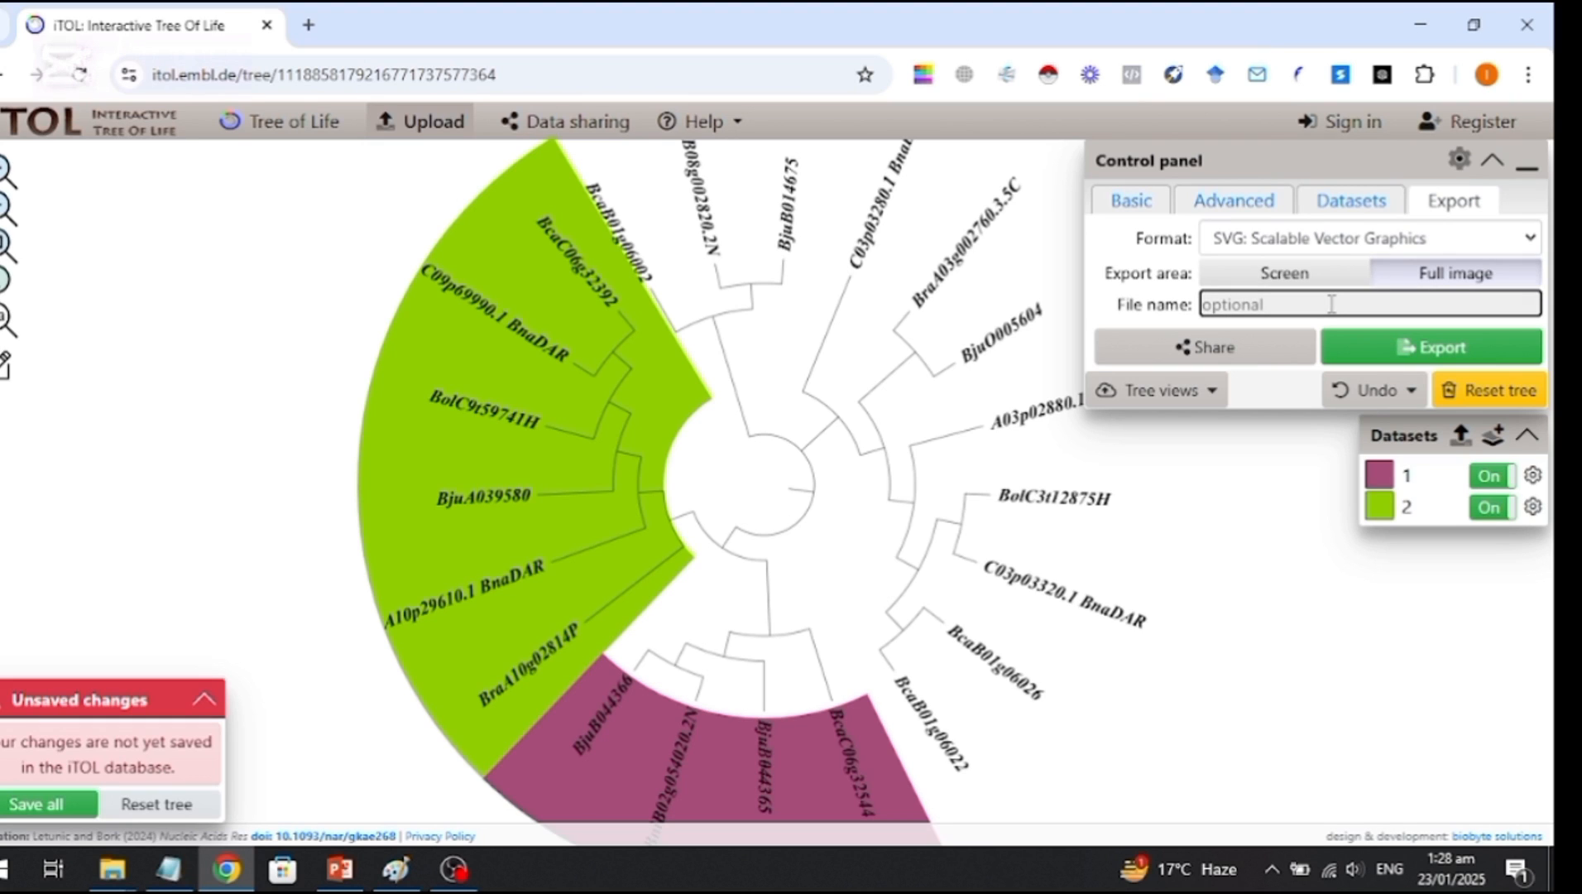
{"action": "type", "text": "gwe"}
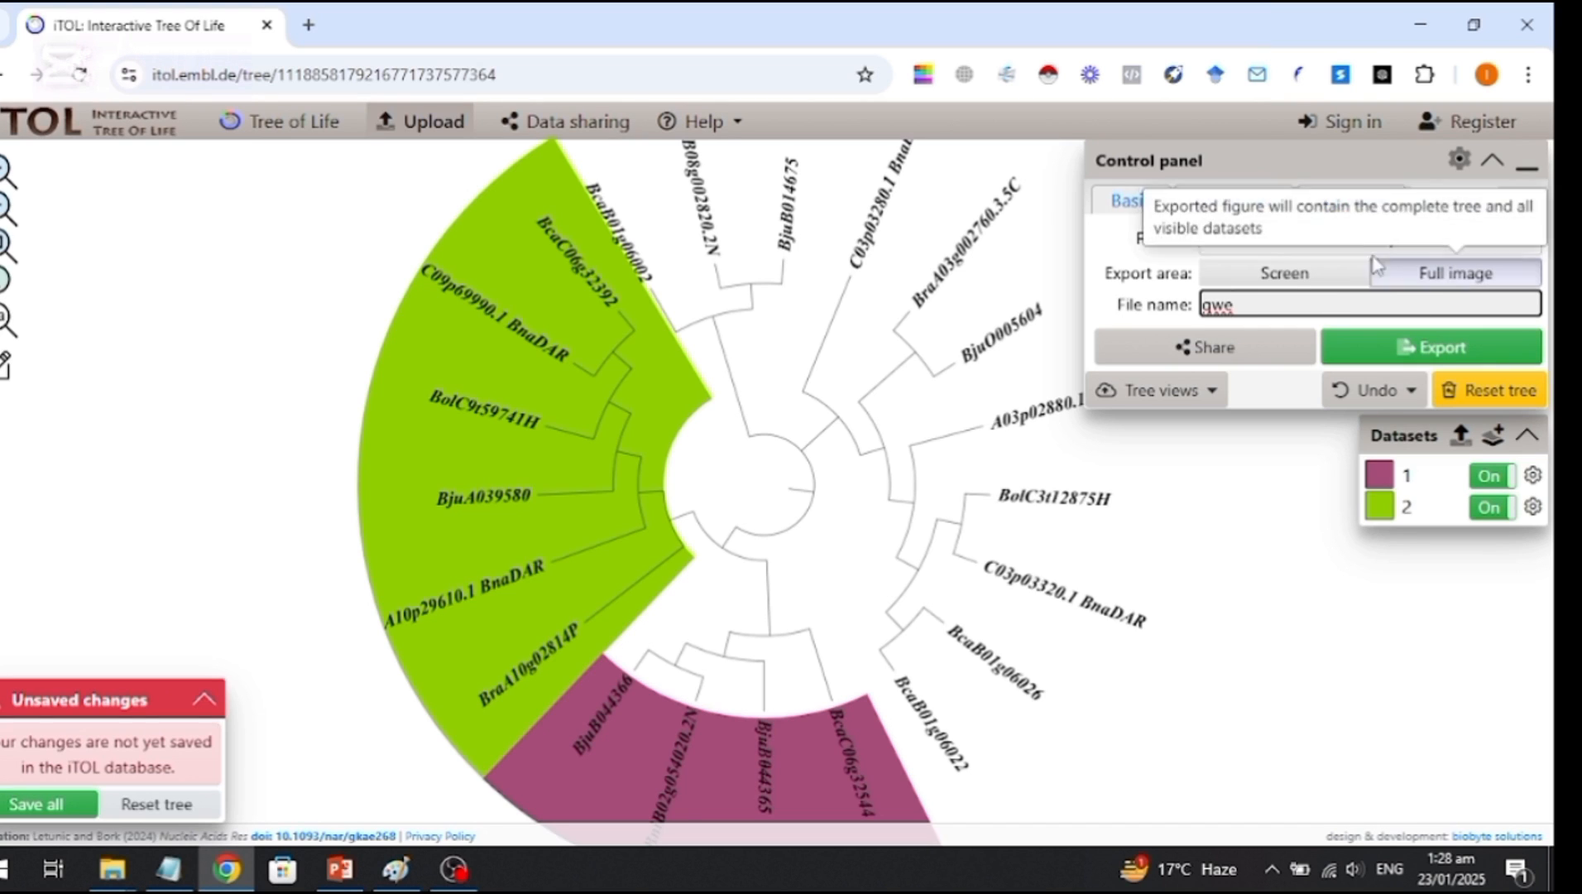
{"action": "left_click", "coordinate": [1532, 241]}
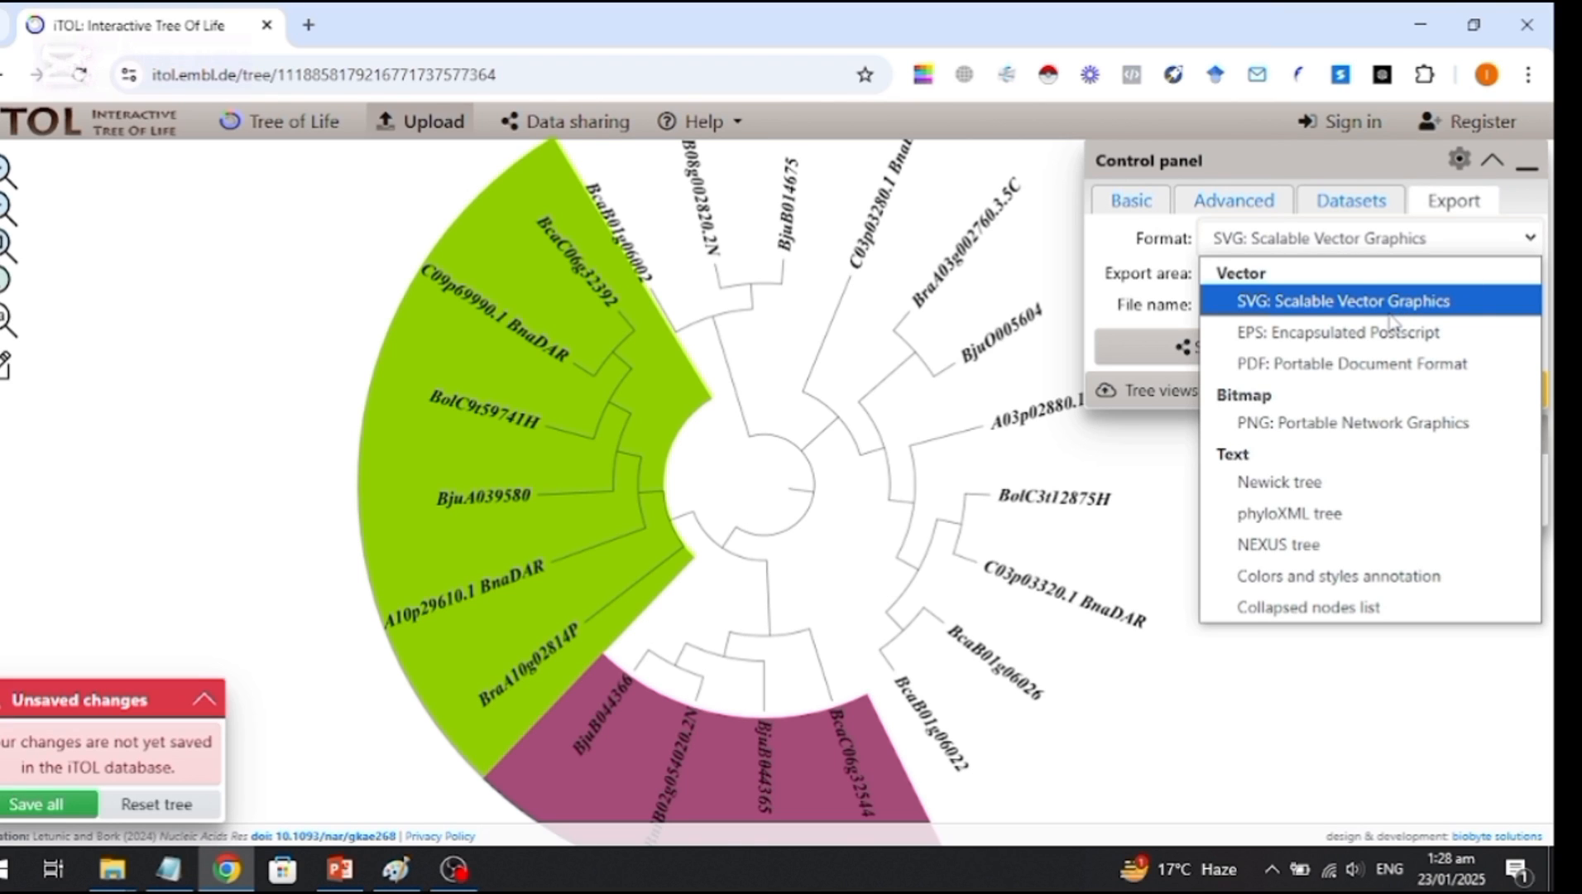
{"action": "left_click", "coordinate": [1462, 303]}
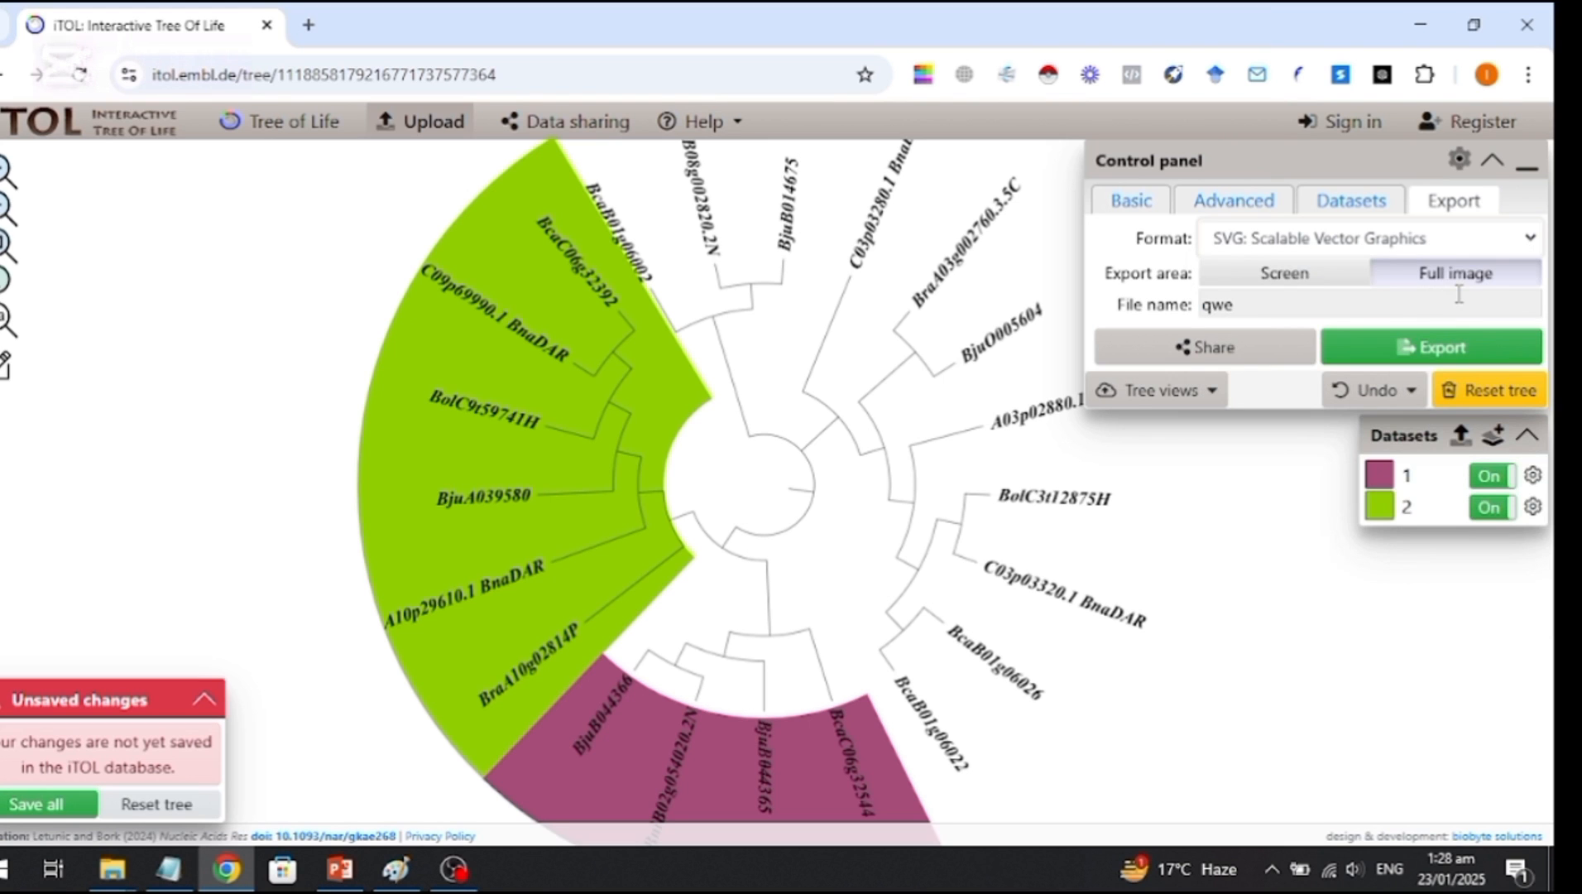
Export the tree and save the SVG file qwe to the Desktop.
{"action": "left_click", "coordinate": [1426, 361]}
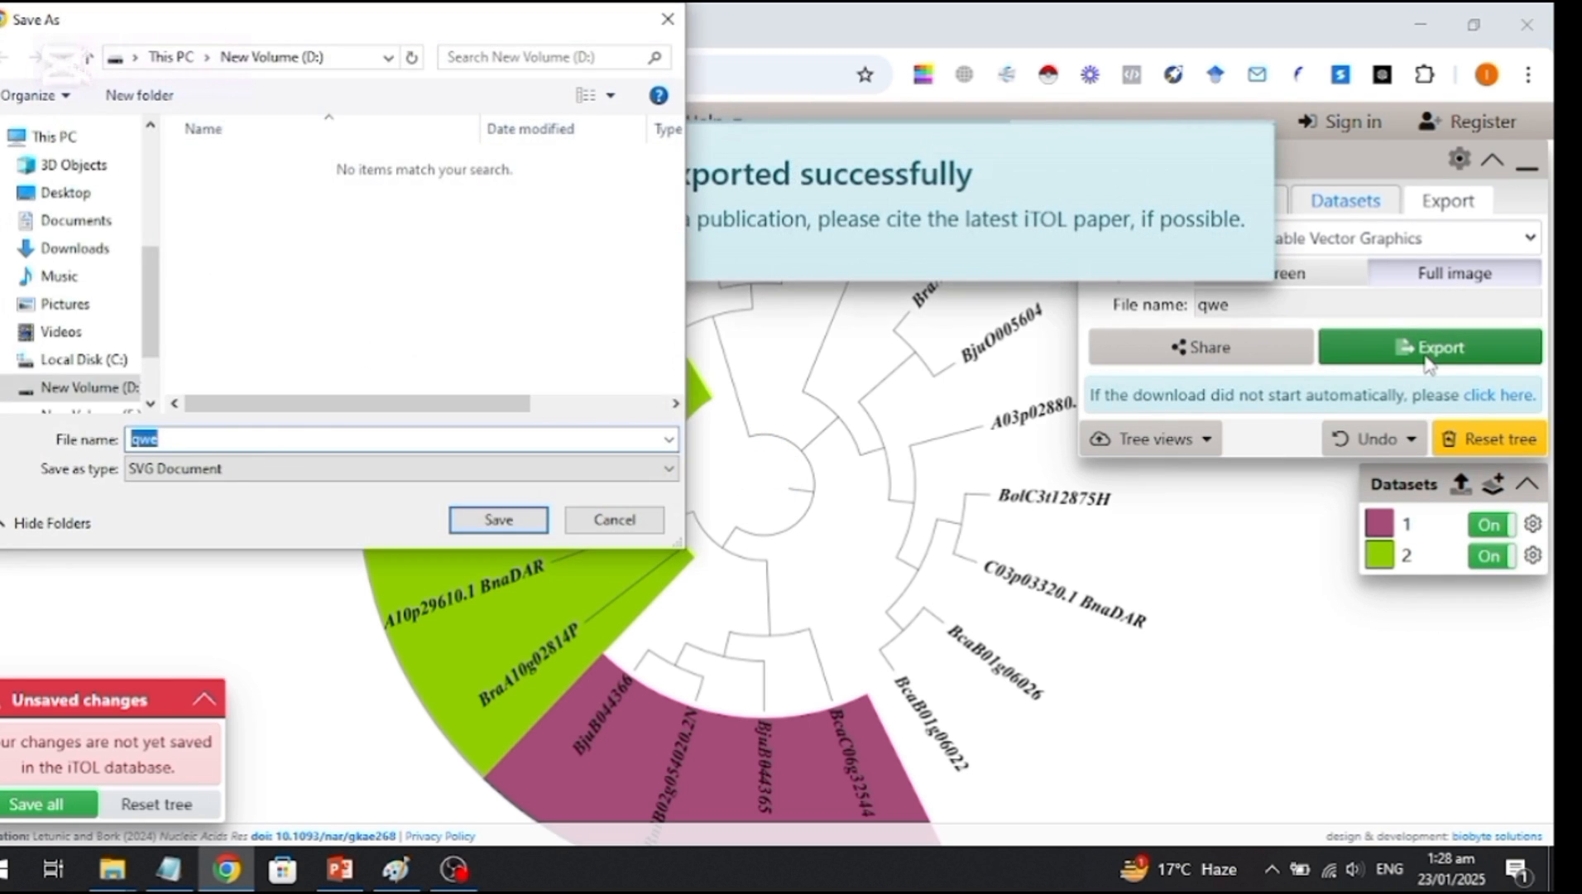
{"action": "left_click", "coordinate": [108, 194]}
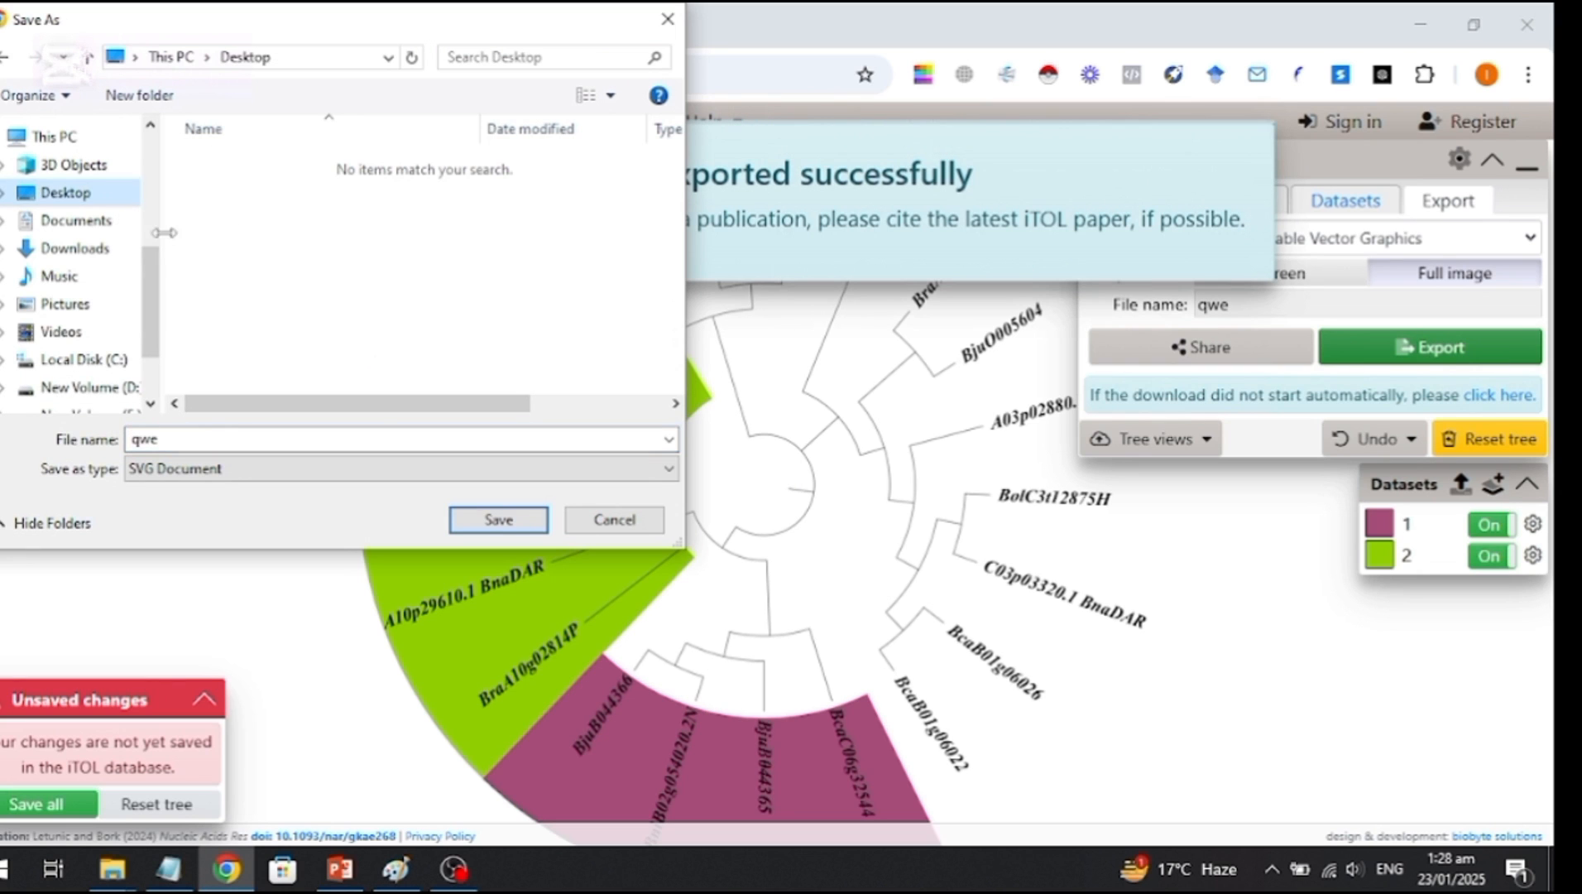
{"action": "left_click", "coordinate": [497, 519]}
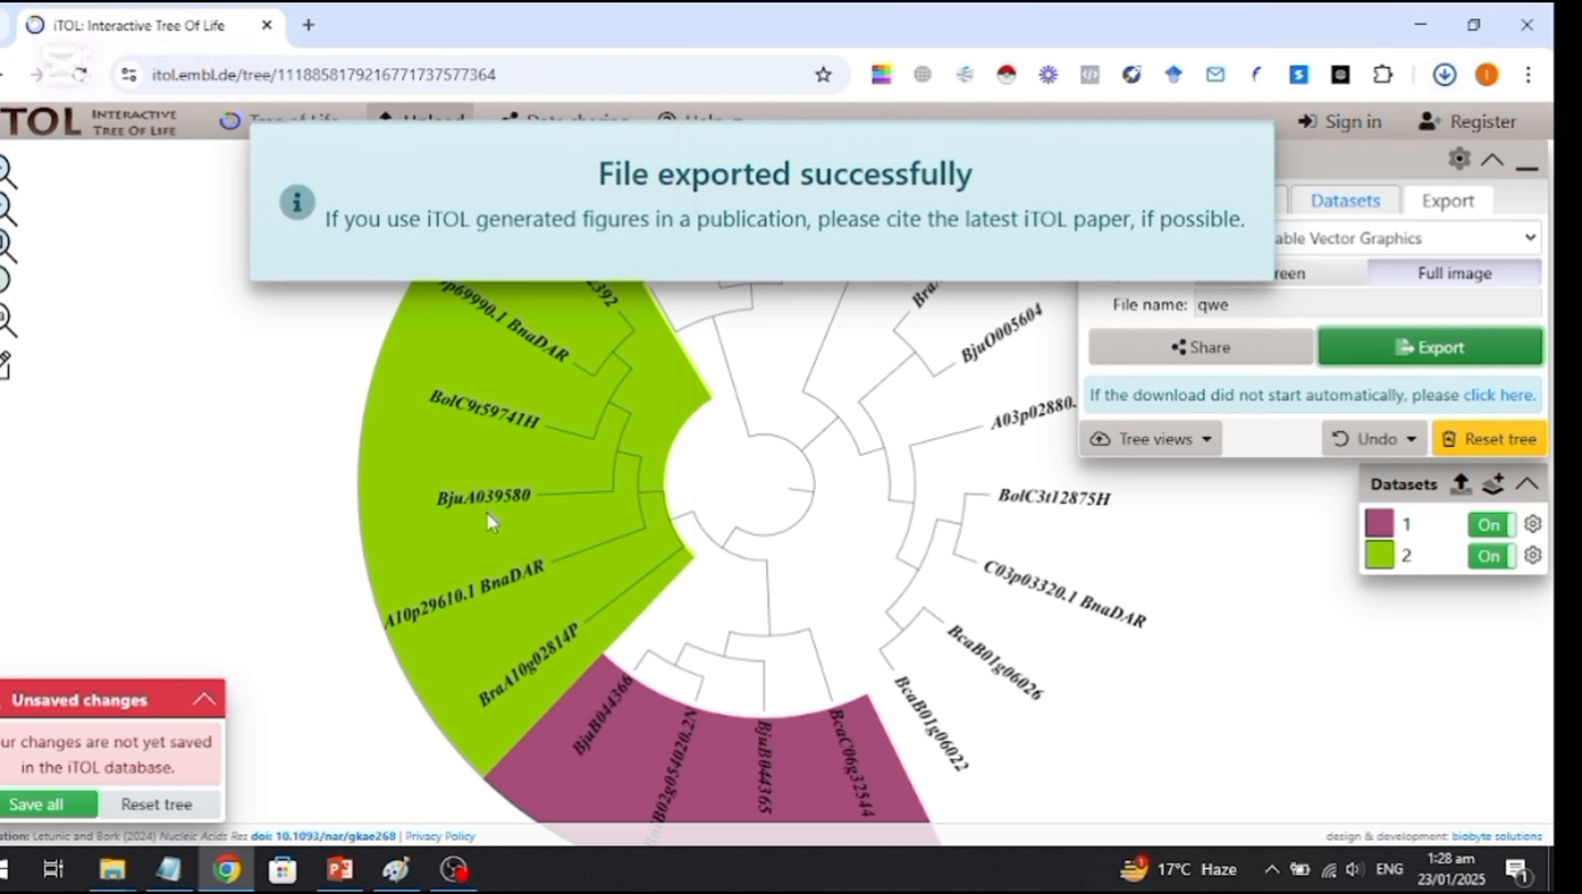
Switch to Paint and examine the finished circular LEA4-5 tree image with its colored clades and outer group ring.
{"action": "left_click", "coordinate": [411, 880]}
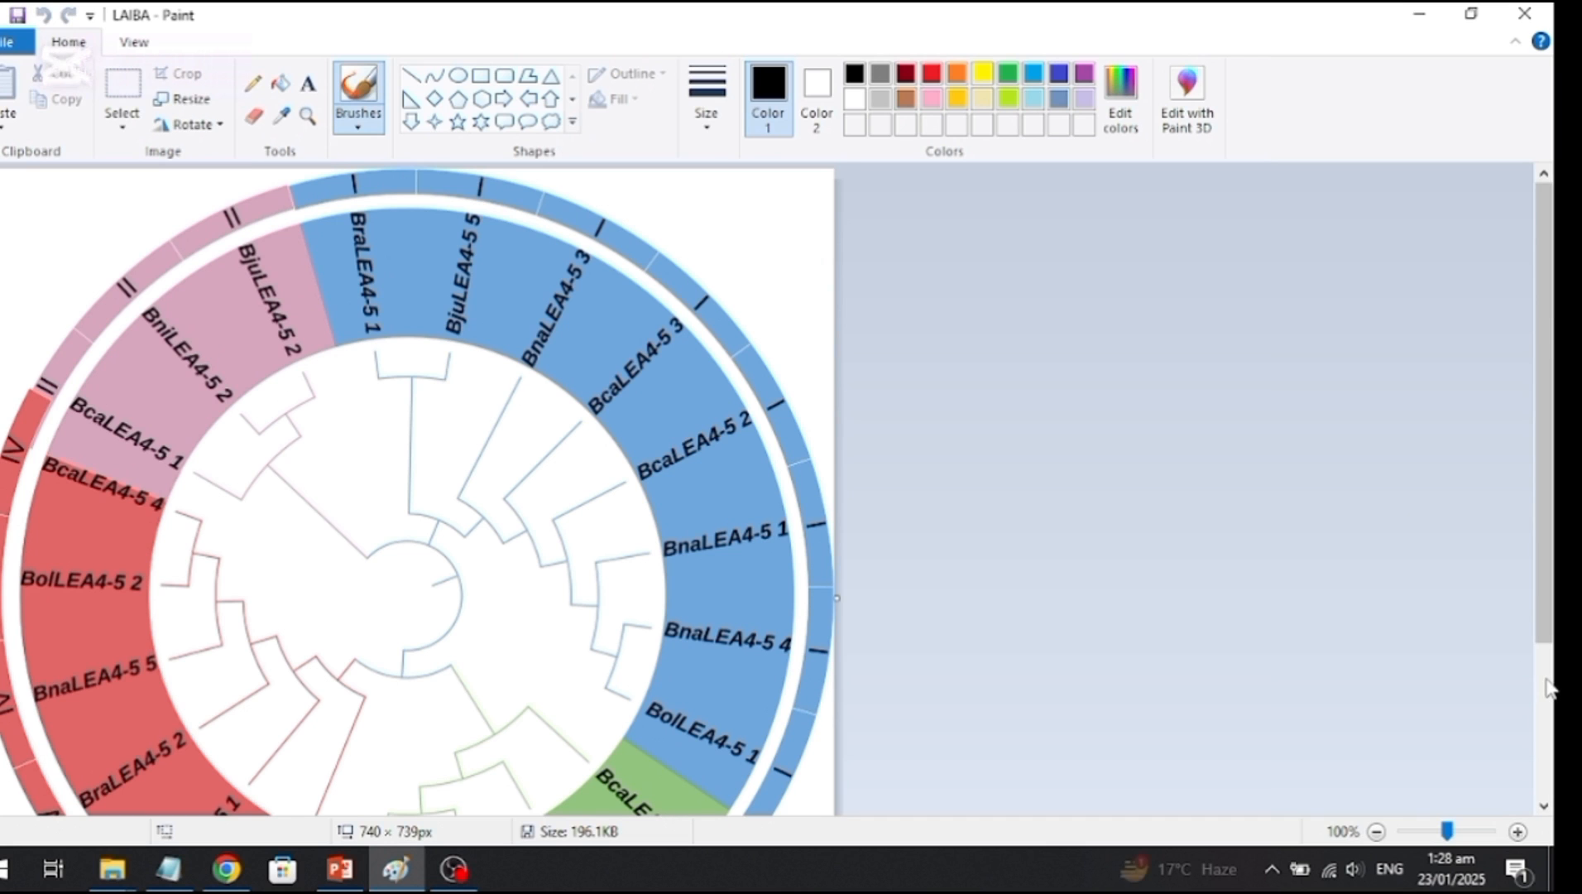
{"action": "scroll", "coordinate": [1550, 689], "scroll_direction": "down", "scroll_amount": 3}
{"action": "left_click", "coordinate": [1552, 294]}
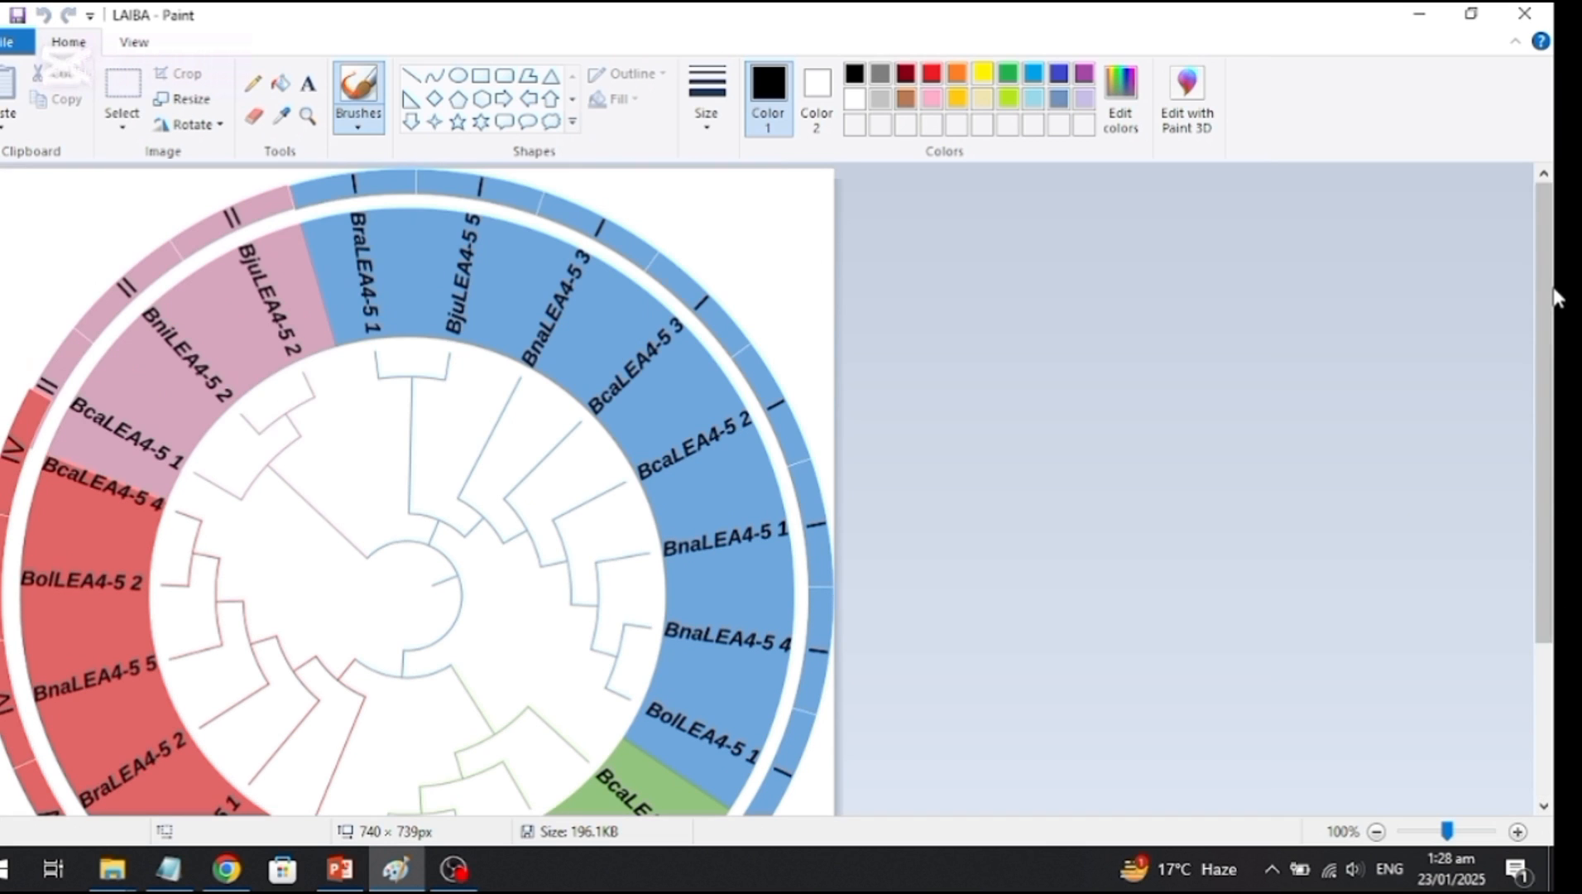